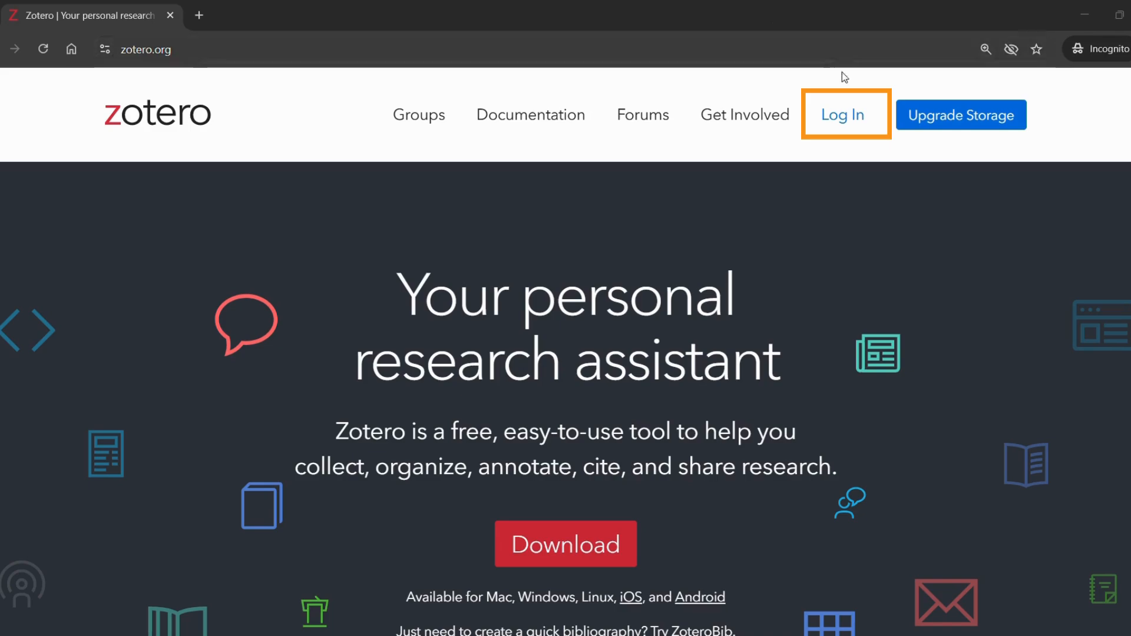
Go from Log In to the free account registration page and scroll to the sign-up form.
click(847, 127)
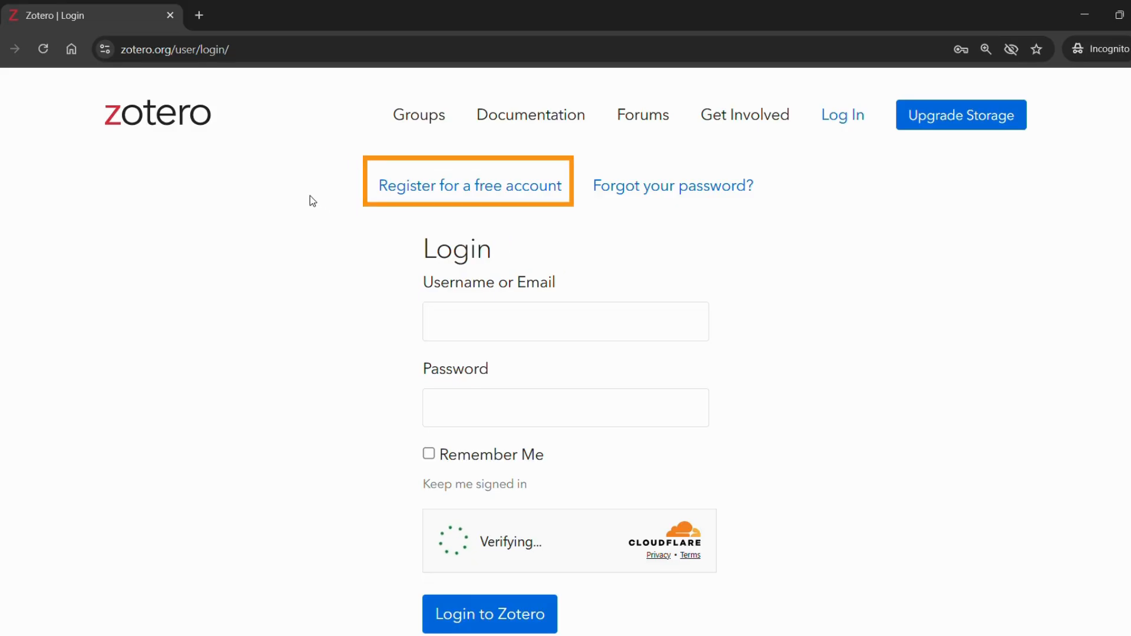
click(439, 188)
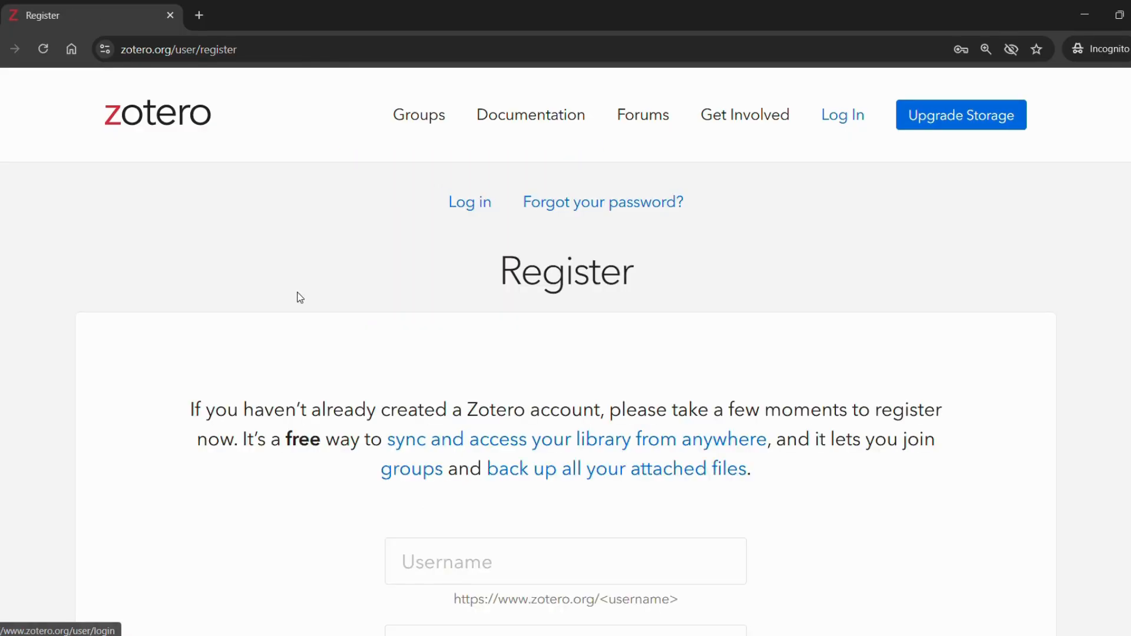
scroll(300, 297, down, 1)
scroll(300, 298, down, 4)
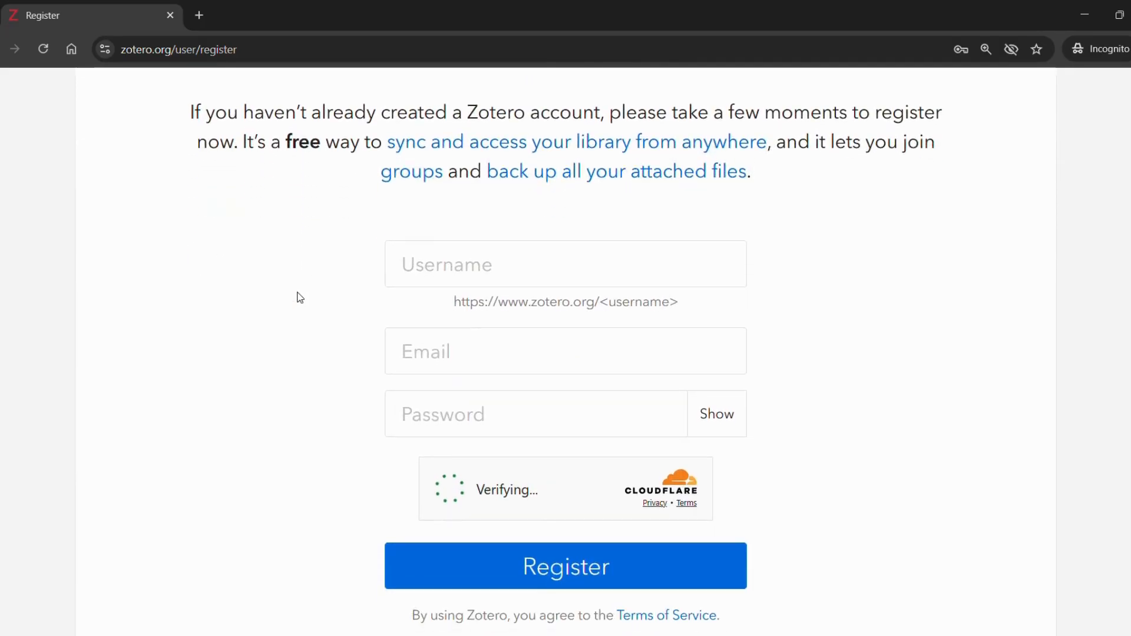
scroll(300, 297, down, 1)
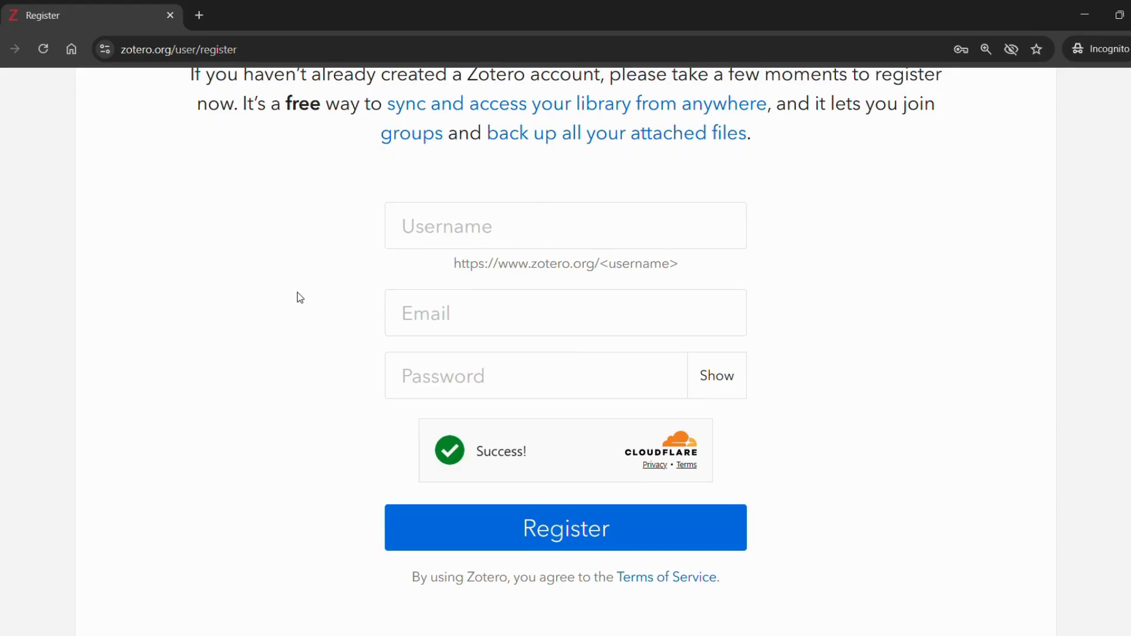
Enter a username, appending digits until the site accepts it, then bring up the welcome email.
click(432, 231)
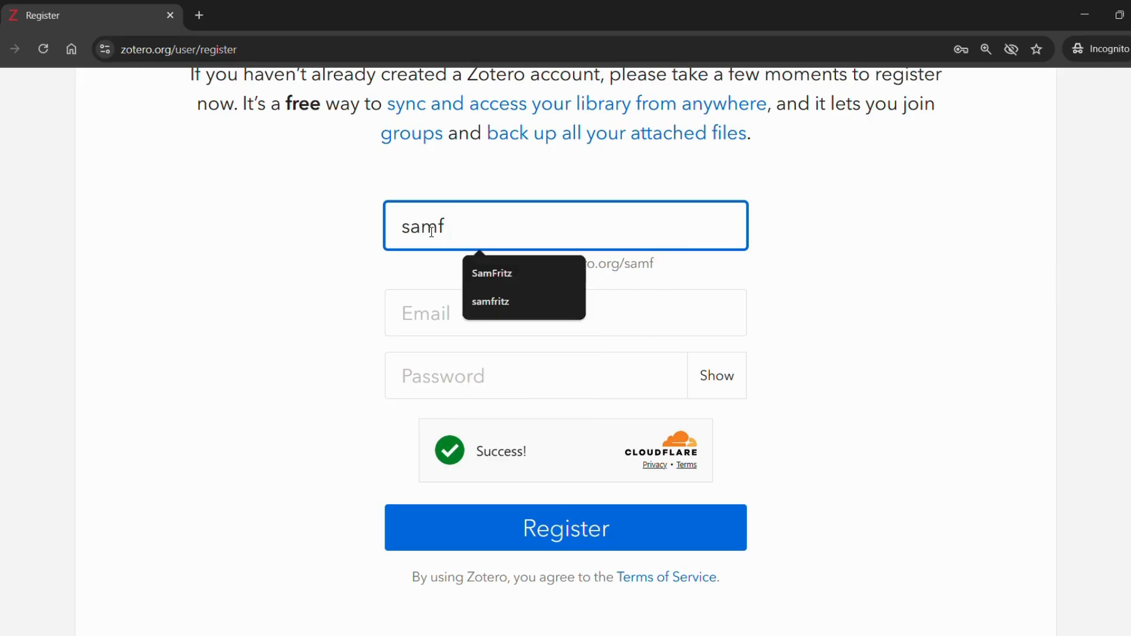
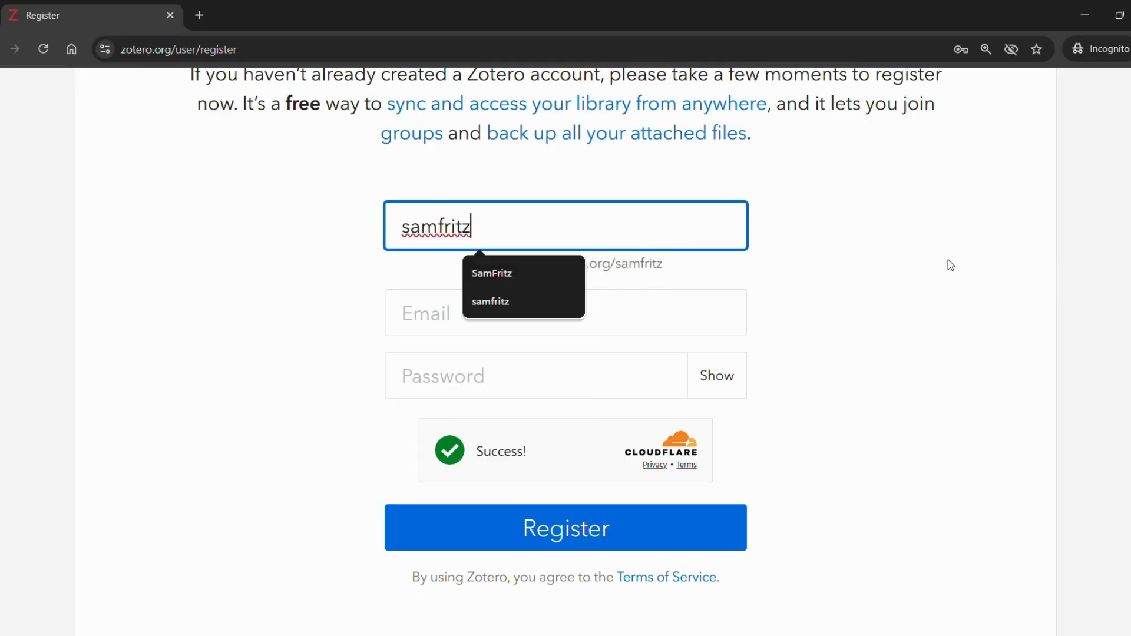
click(950, 264)
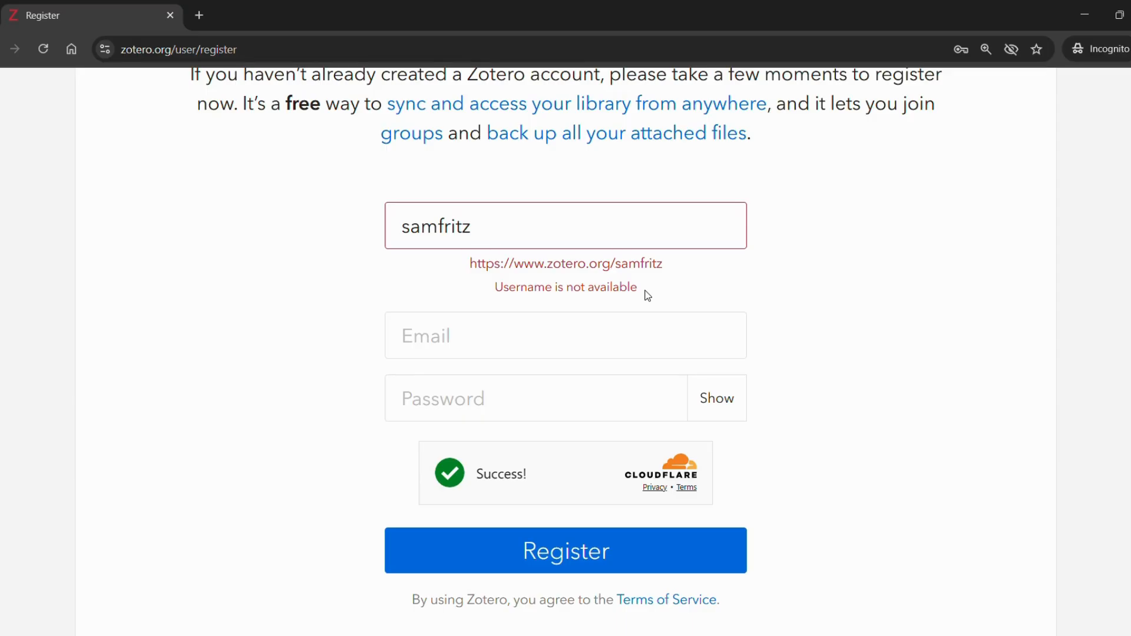
click(647, 222)
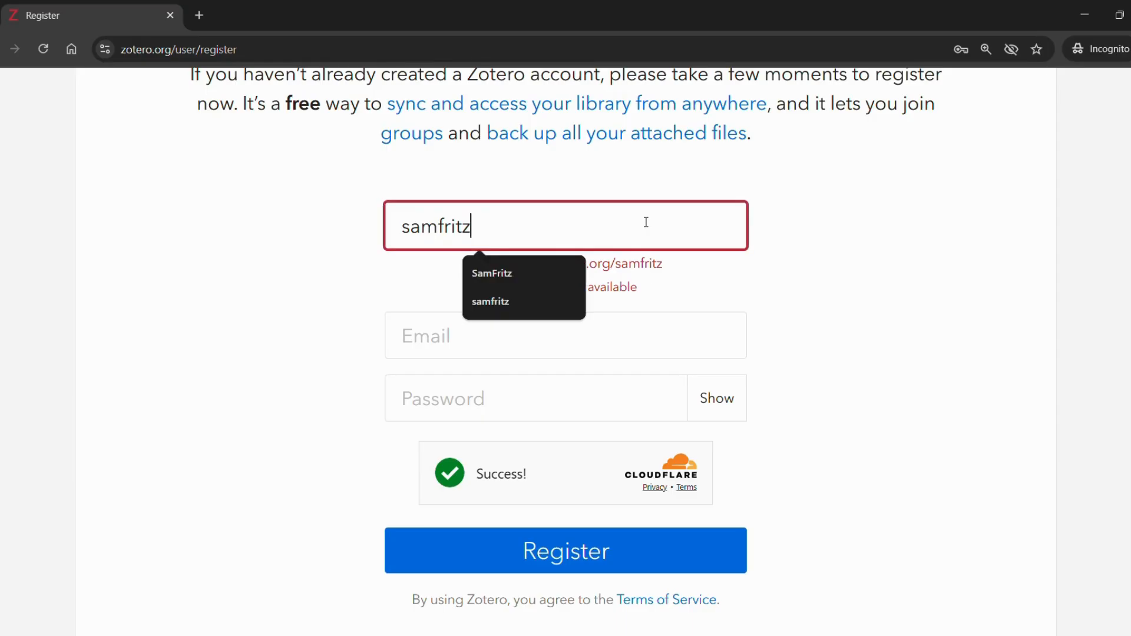
text(1289)
click(828, 248)
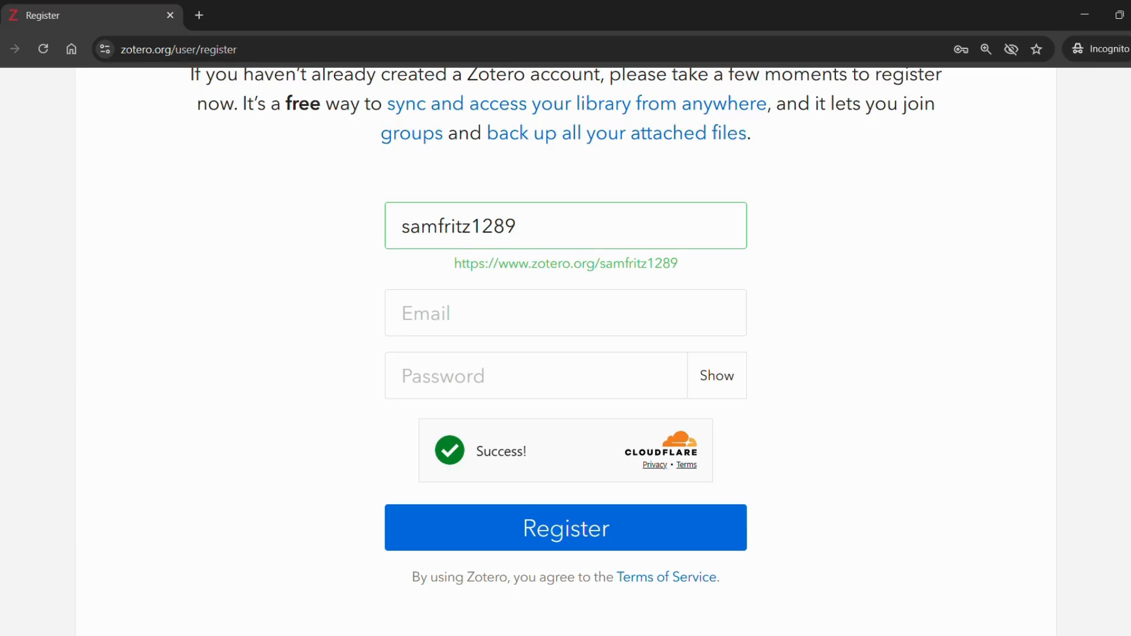
click(678, 635)
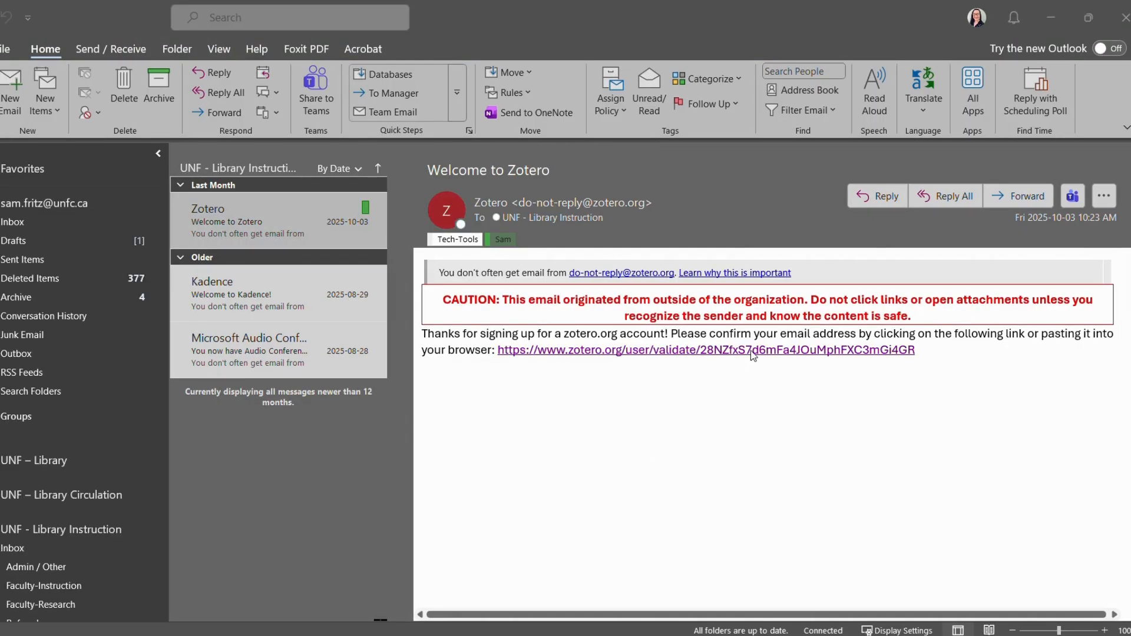
Follow the validation link in the 'Welcome to Zotero' email to confirm the account's address.
click(753, 352)
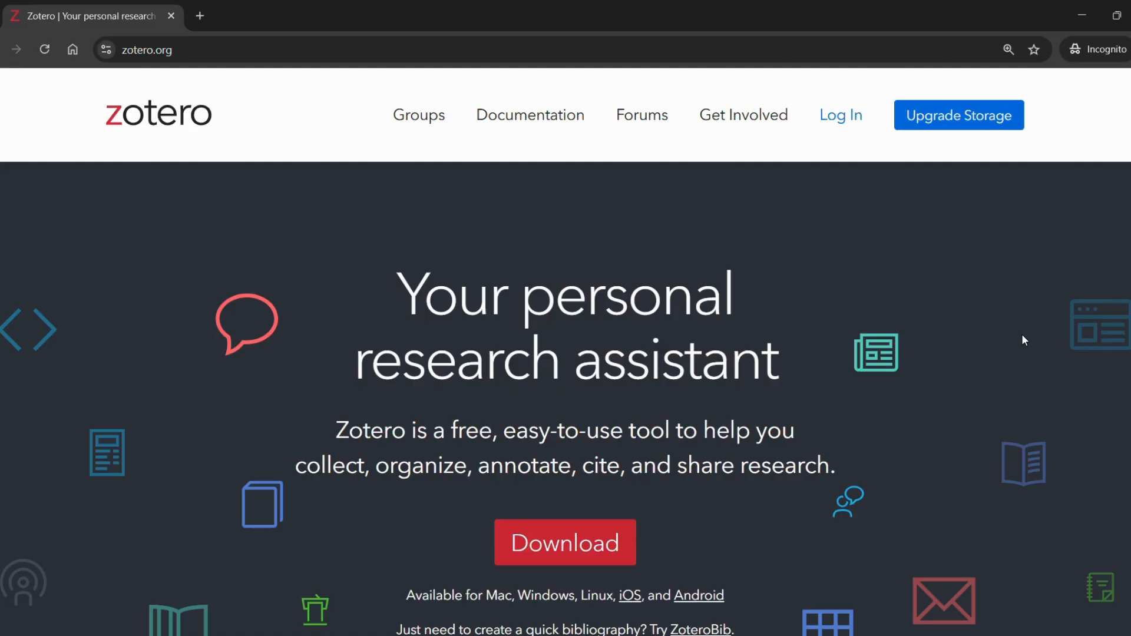
Go to the zotero.org download page and download the 64-bit Zotero 7 for Windows installer.
scroll(1024, 339, down, 2)
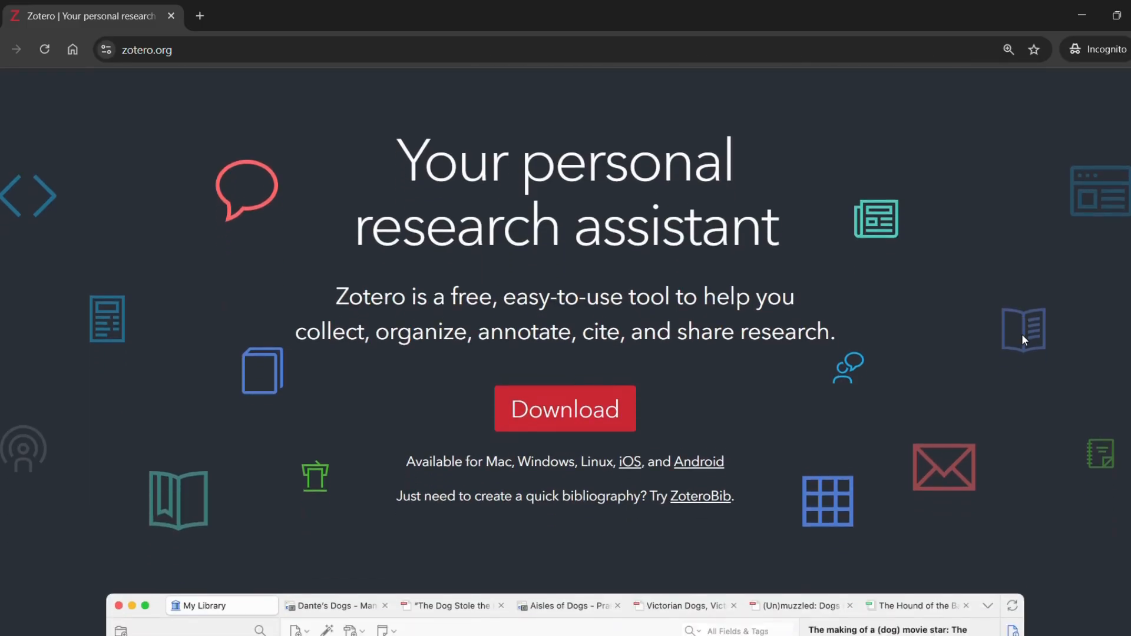
scroll(1023, 336, down, 1)
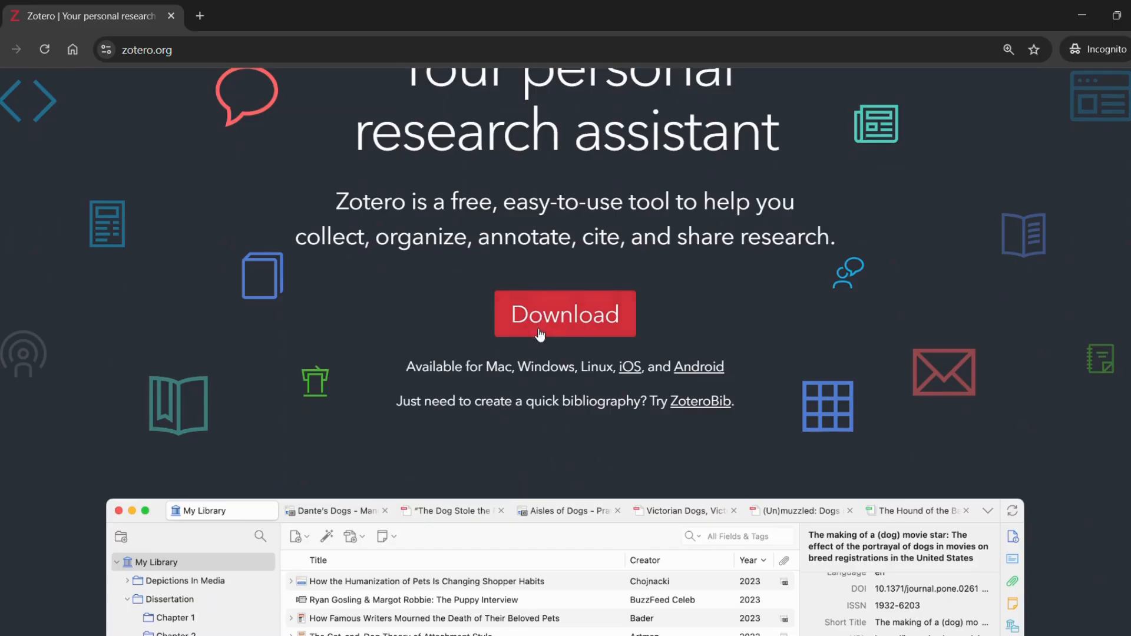
click(594, 305)
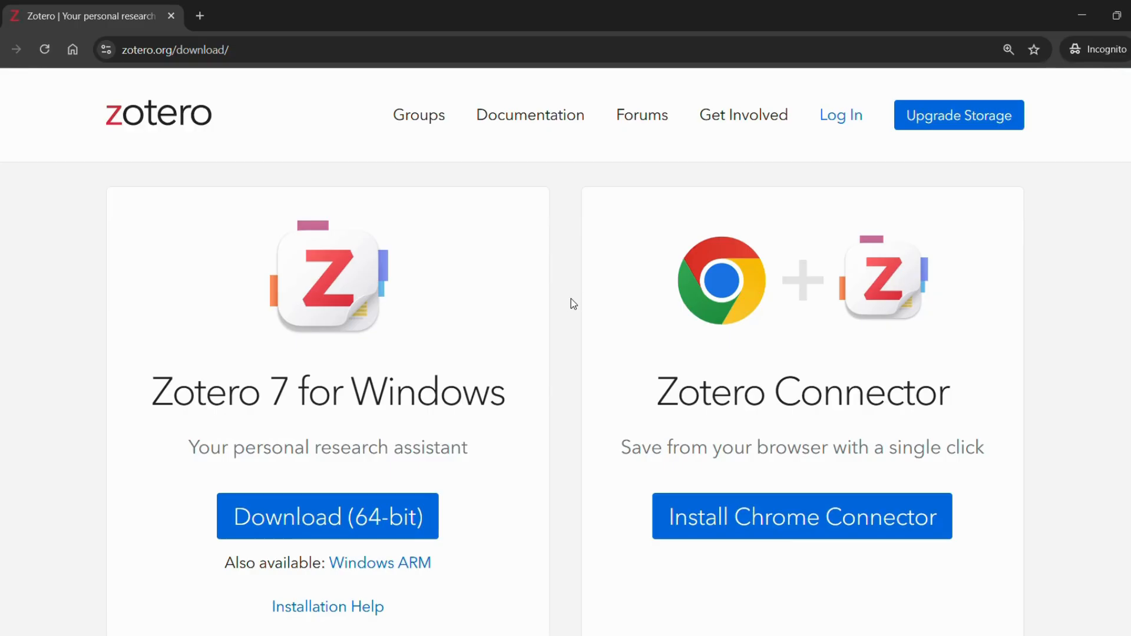
scroll(571, 303, down, 1)
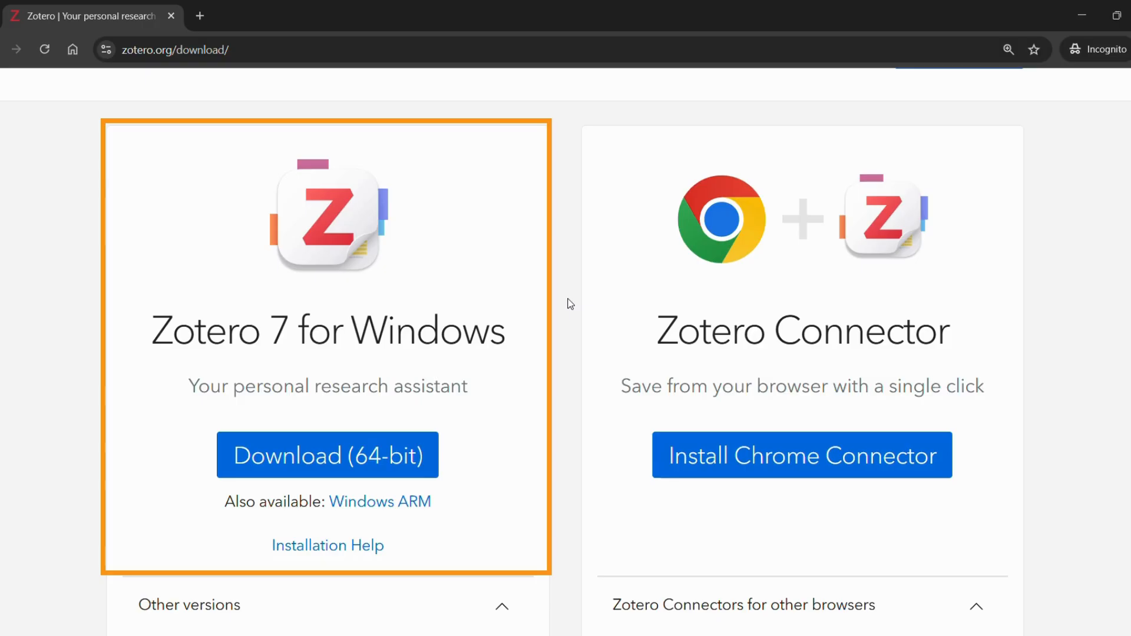
click(386, 452)
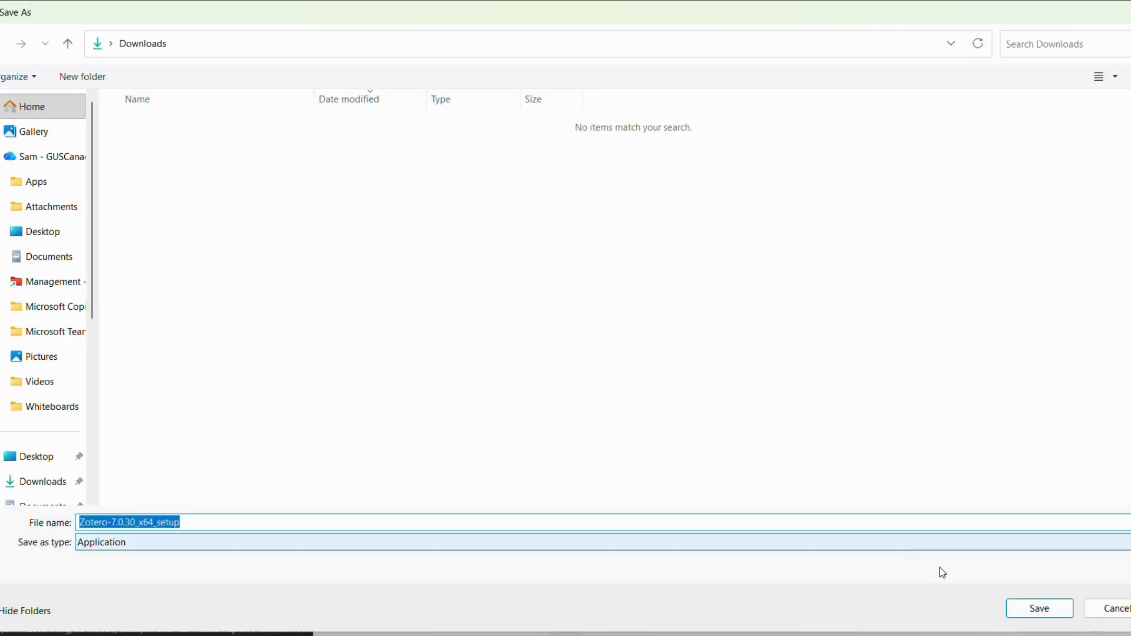
Save Zotero-7.0.30_x64_setup.exe to Downloads and run it from Chrome's downloads list.
click(1050, 613)
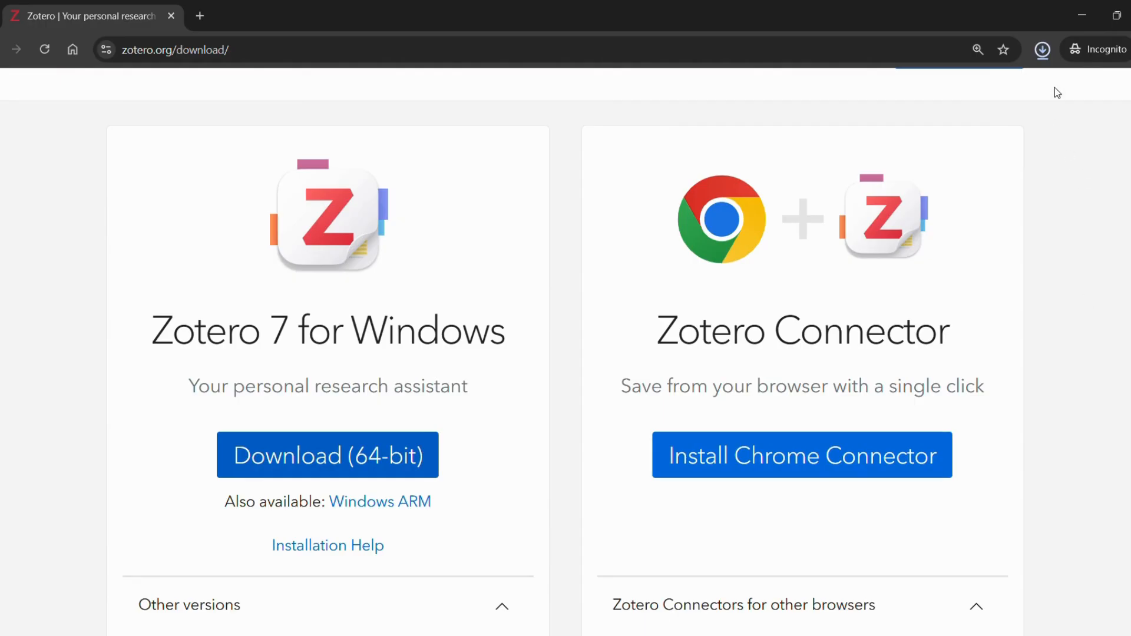
click(1049, 58)
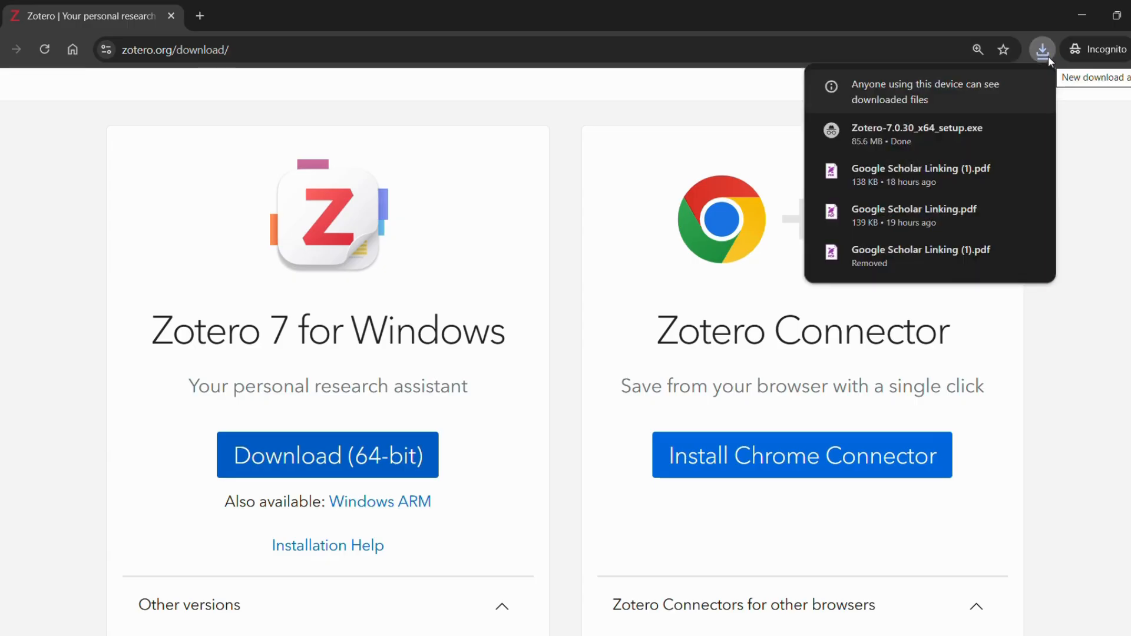
click(939, 140)
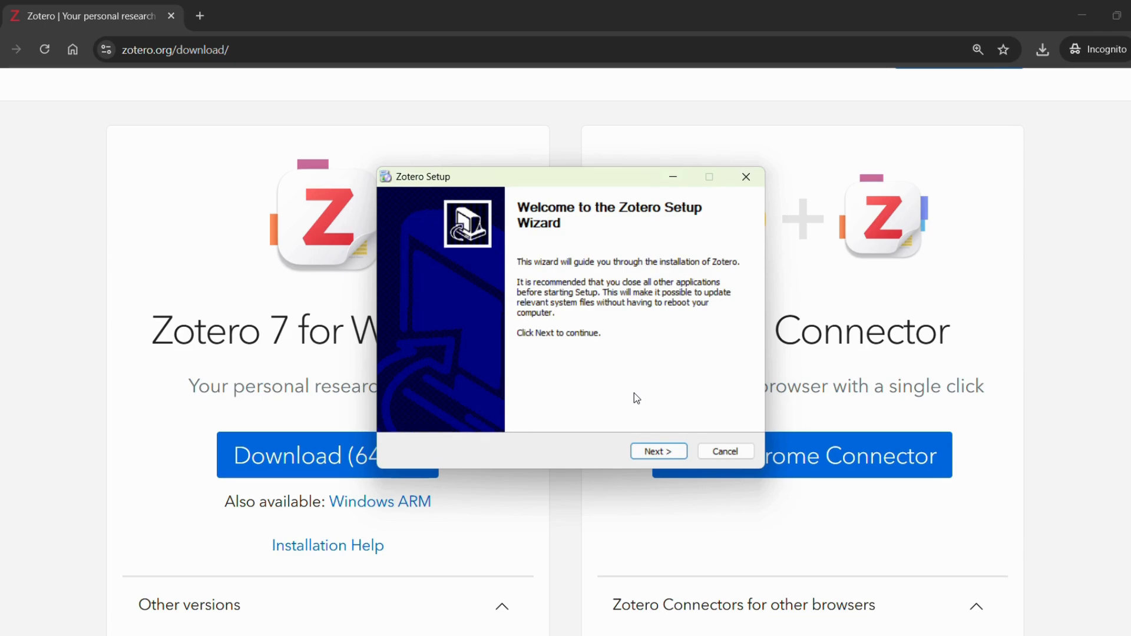
Install Zotero with the Standard setup type and finish with 'Launch Zotero now' enabled.
click(677, 451)
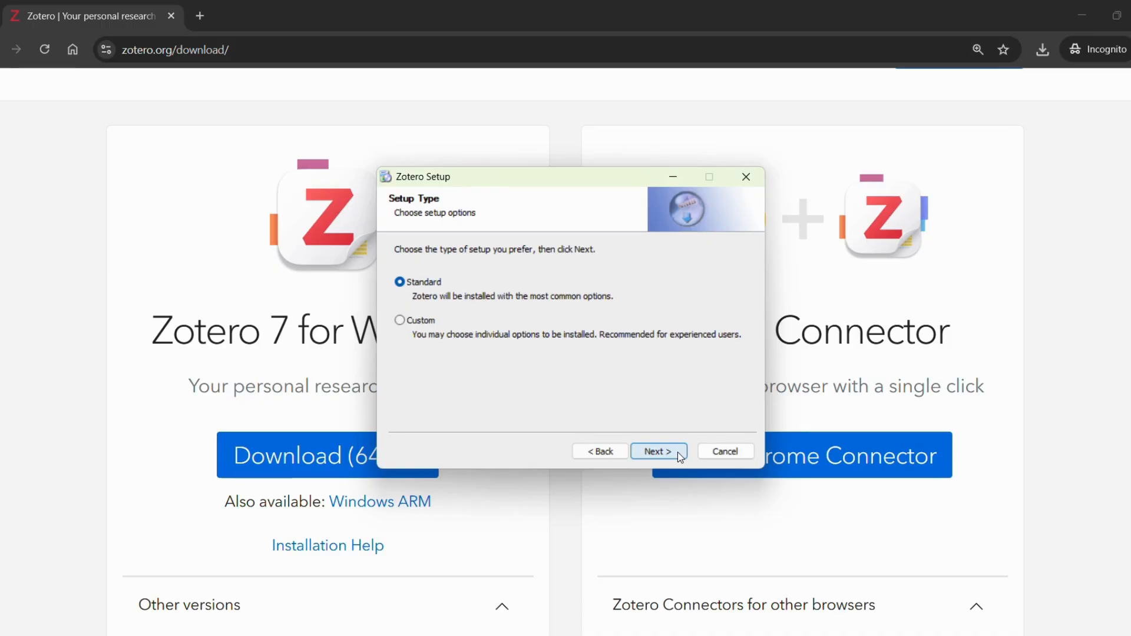
click(678, 452)
click(658, 452)
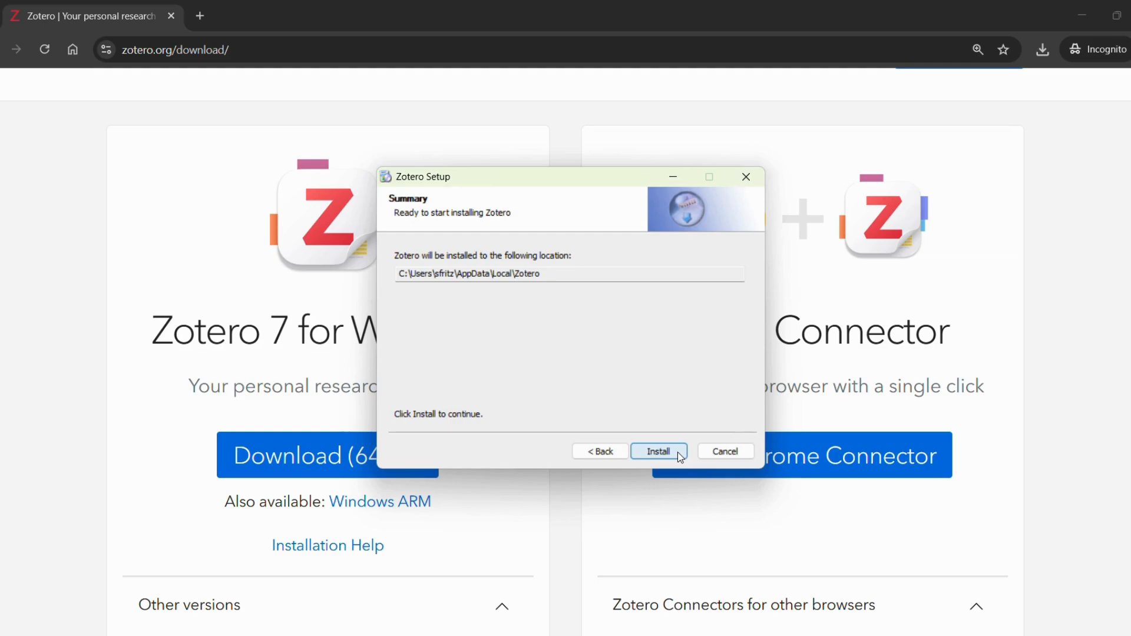
click(678, 452)
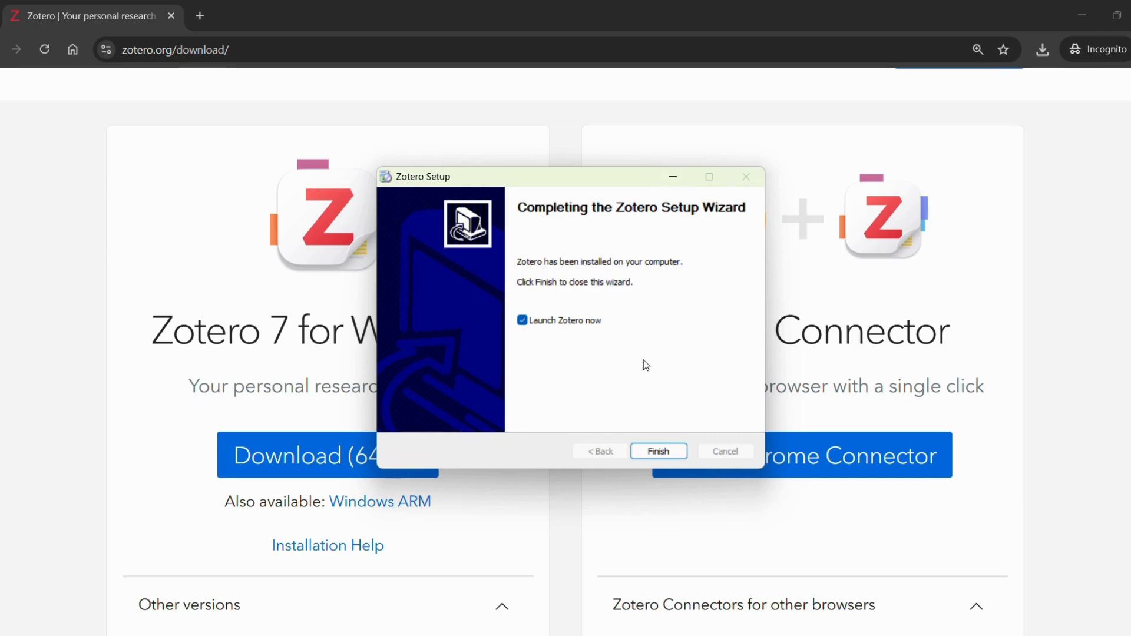
click(681, 456)
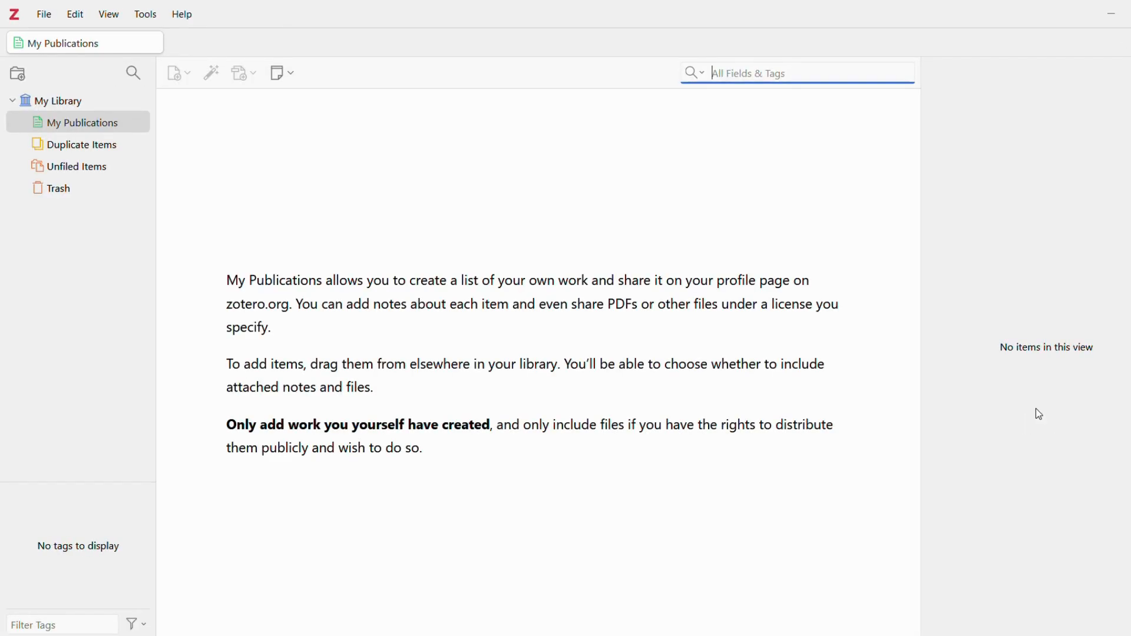
Show My Library's welcome page, then open the Edit menu to look for Settings.
click(48, 100)
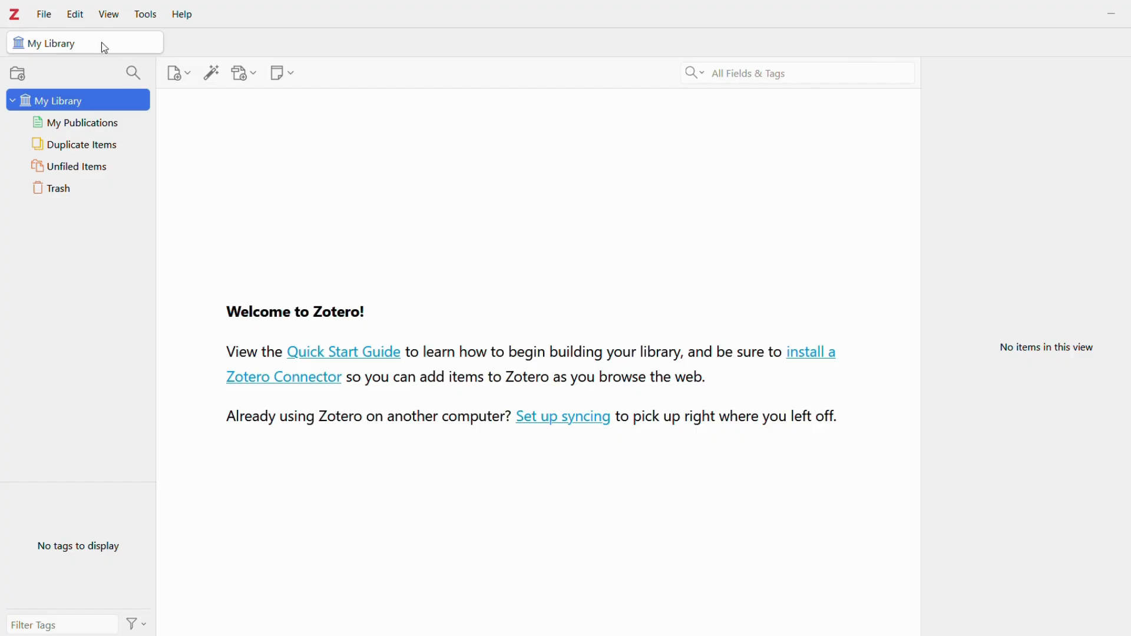
click(85, 20)
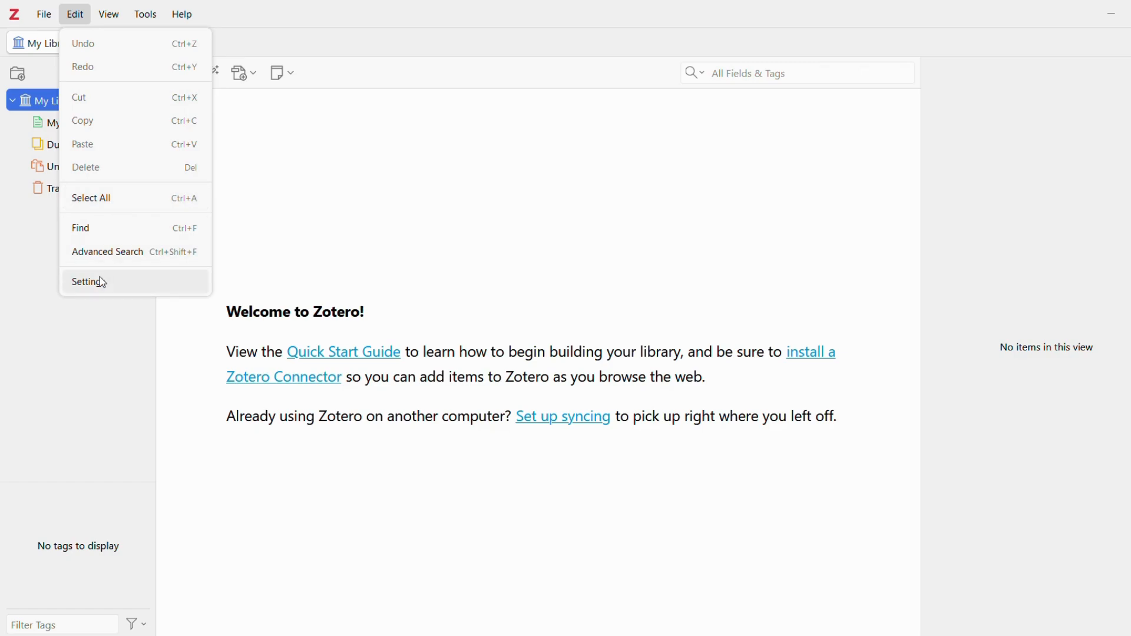
Link the library to the Zotero account by entering its username and password in Sync settings.
click(564, 391)
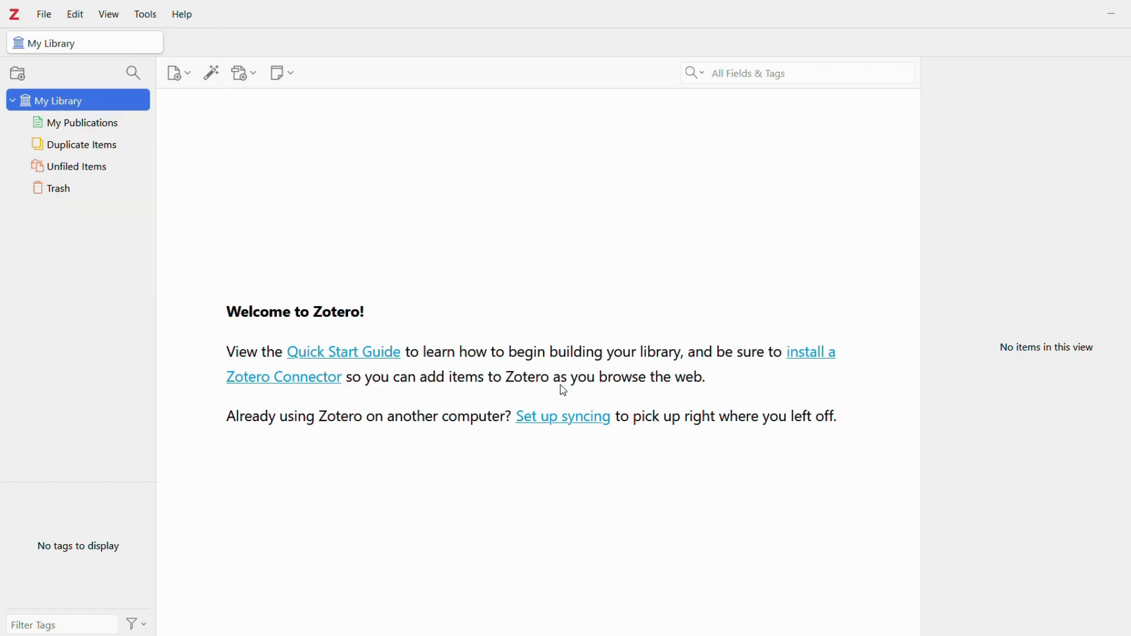
click(566, 419)
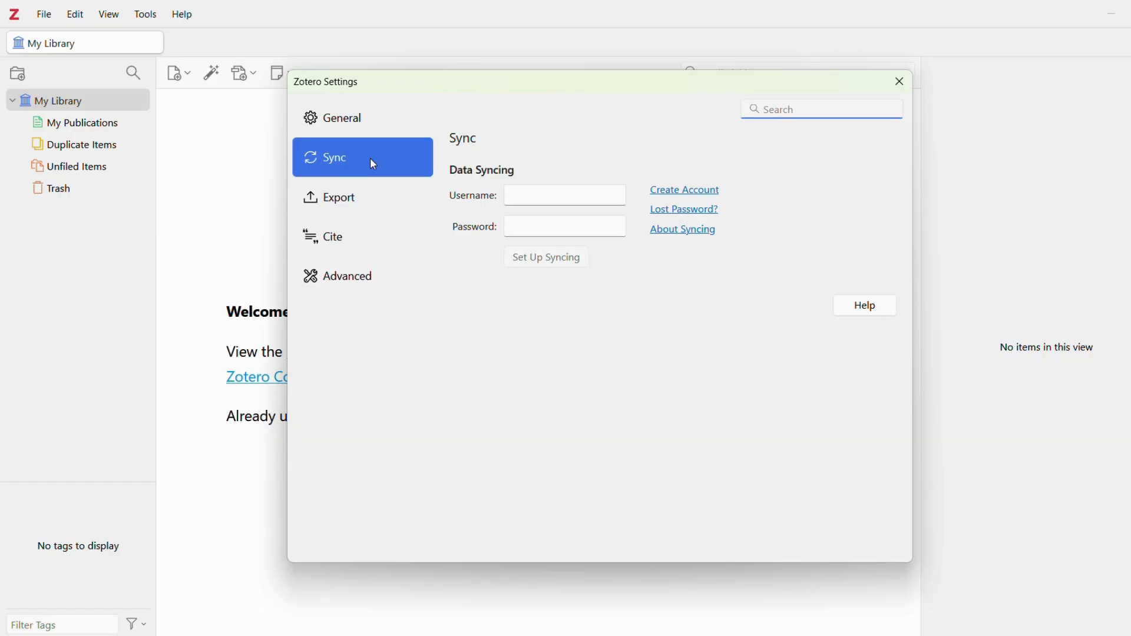
click(547, 194)
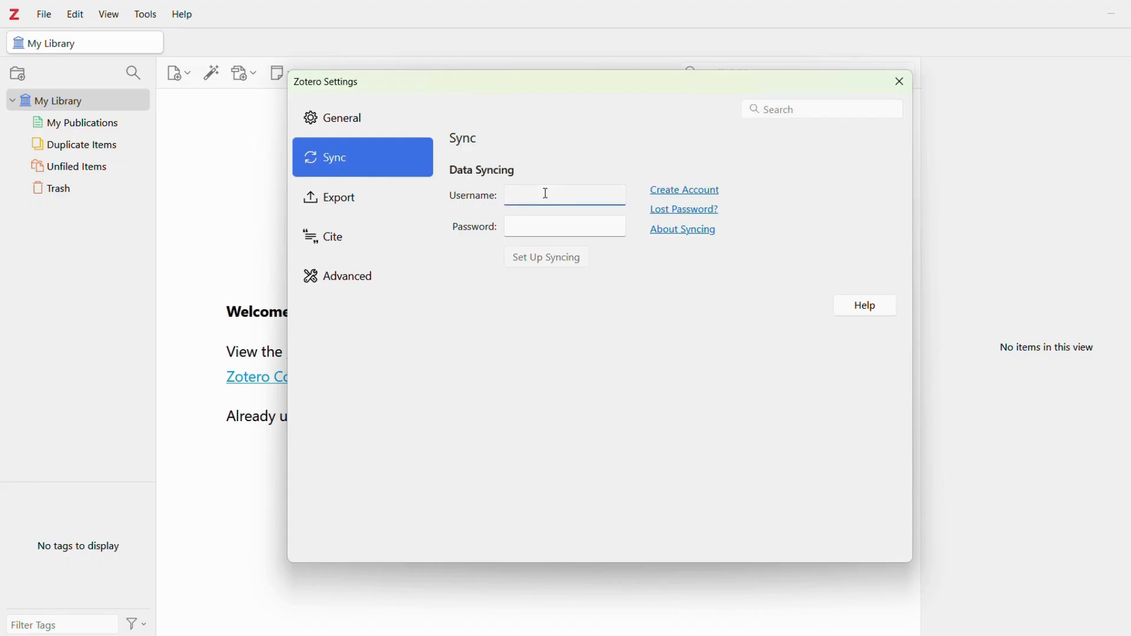
text(library101)
key(Tab)
text(•••••••)
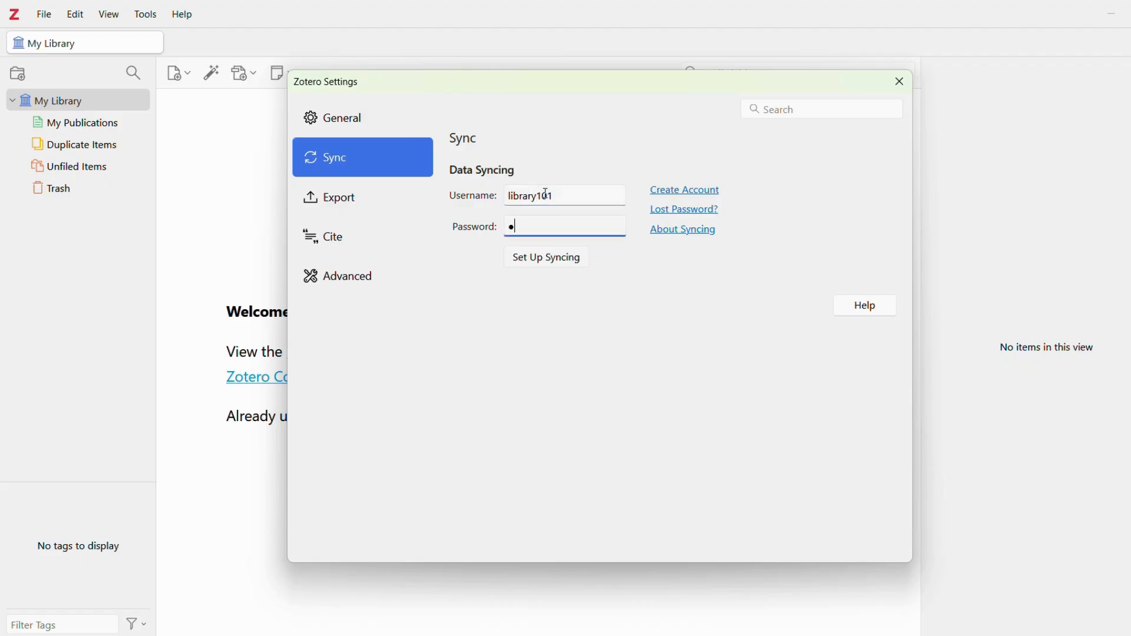
text(•••)
click(550, 260)
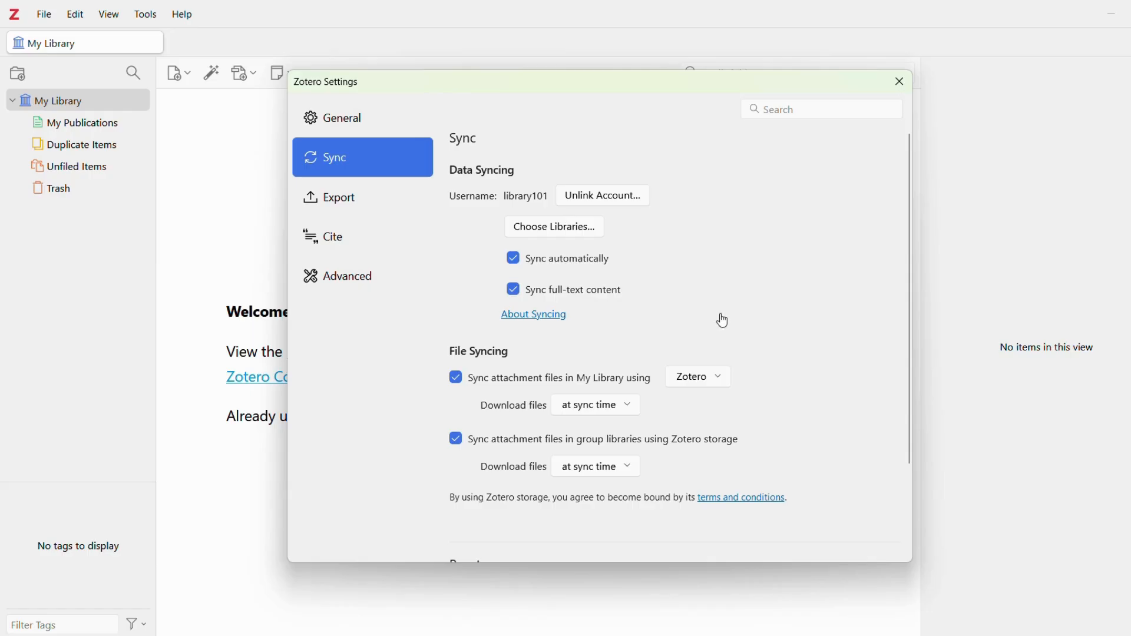
scroll(724, 320, down, 3)
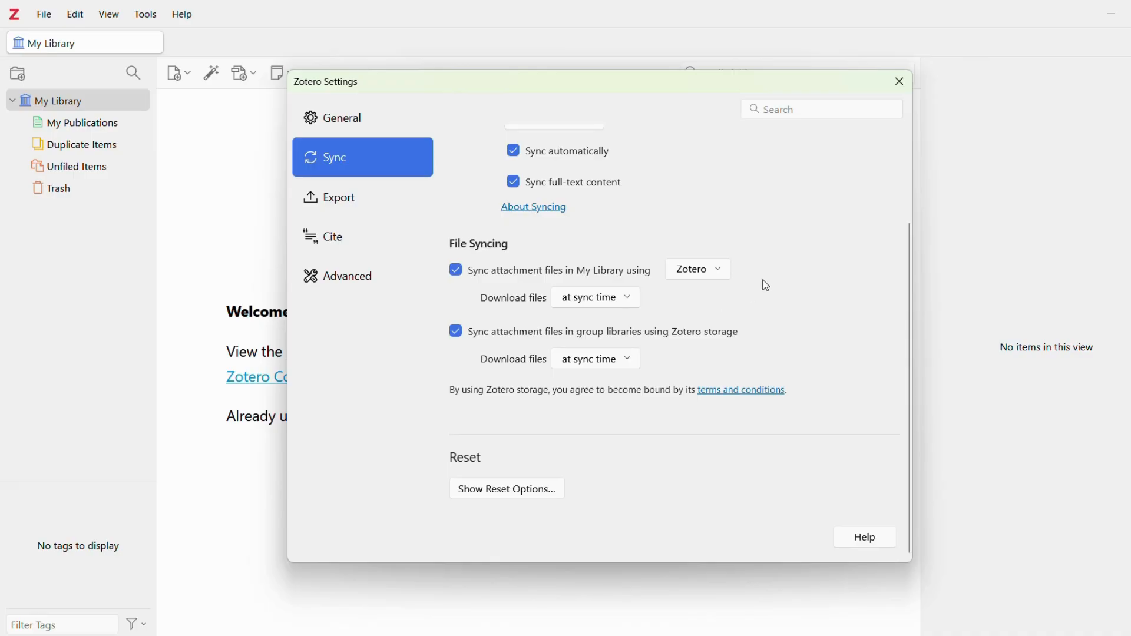
click(903, 87)
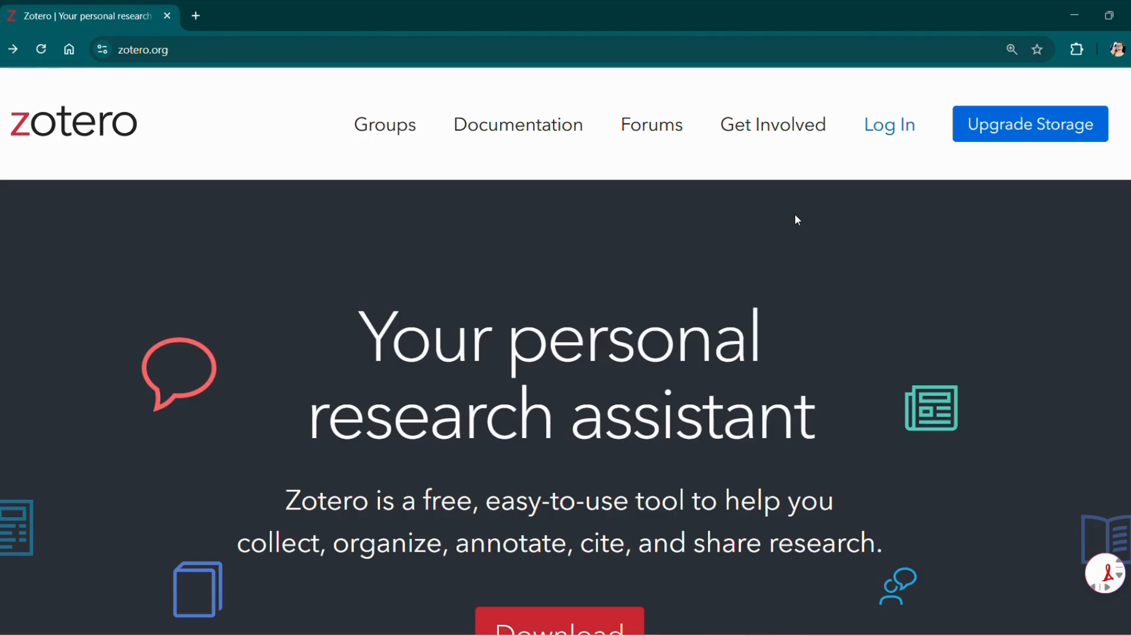
Go to the zotero.org download page and scroll to the Zotero Connector for Chrome card.
scroll(797, 219, down, 5)
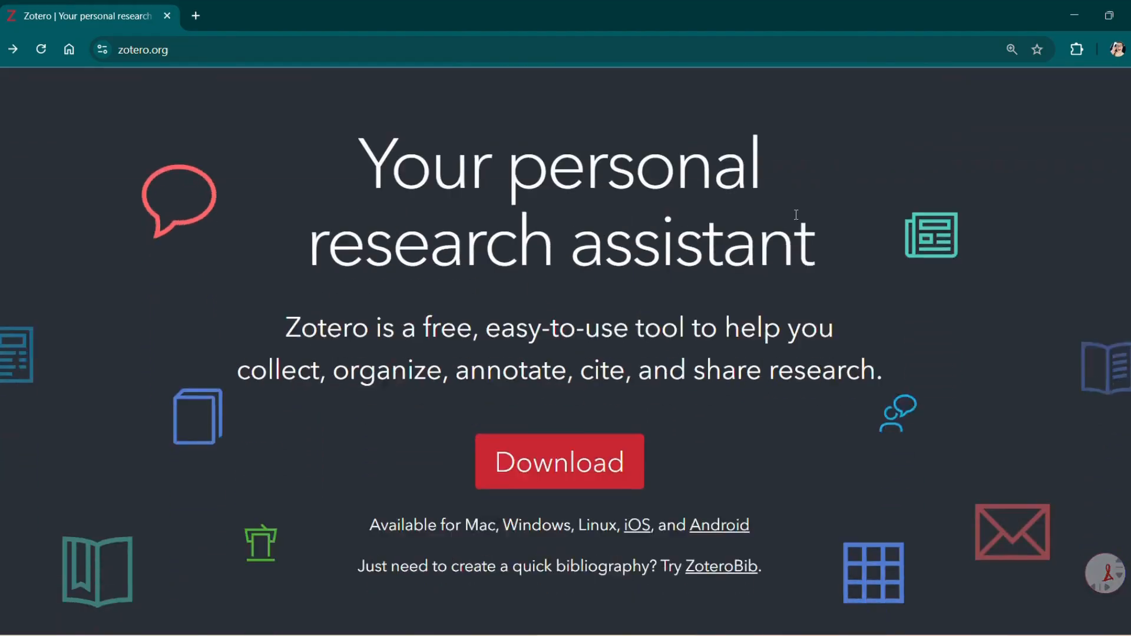
scroll(796, 214, down, 1)
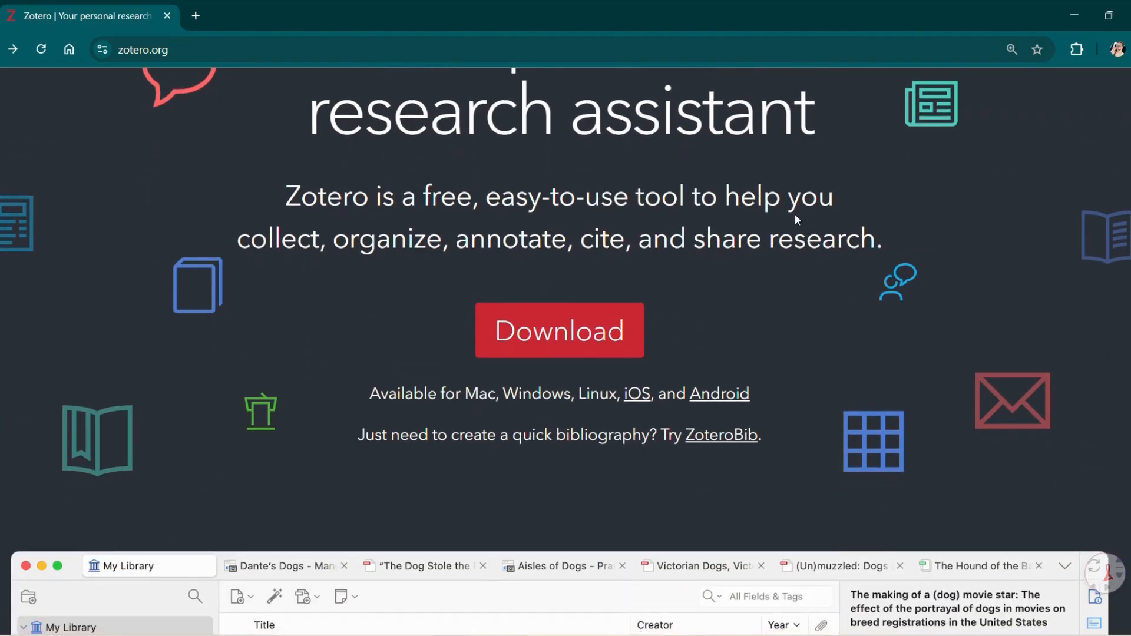
click(547, 339)
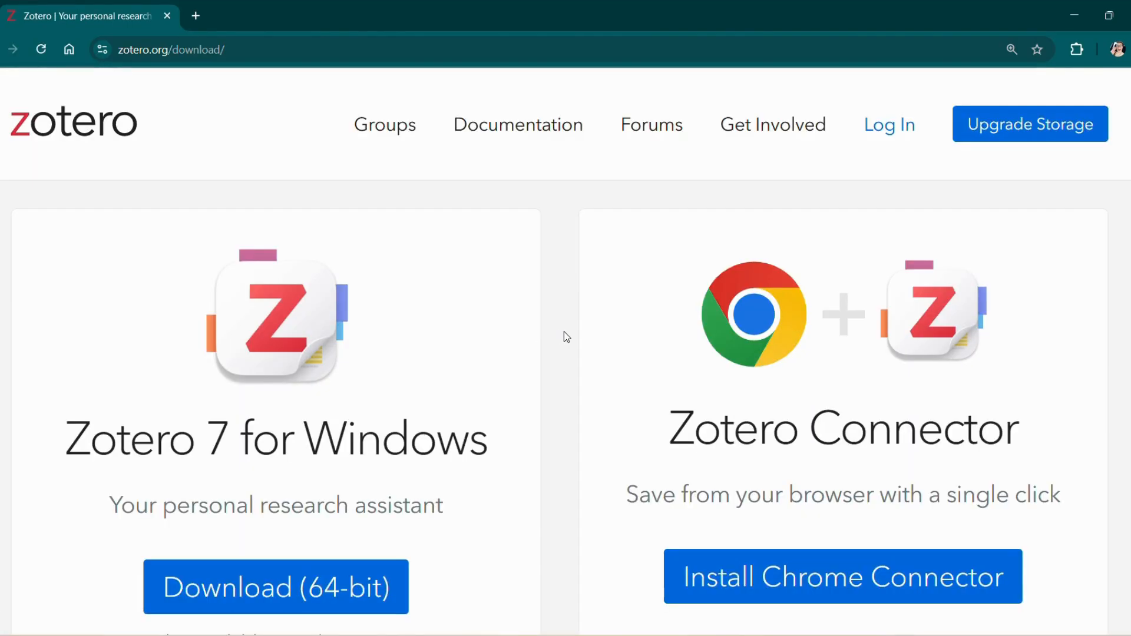
scroll(567, 337, down, 2)
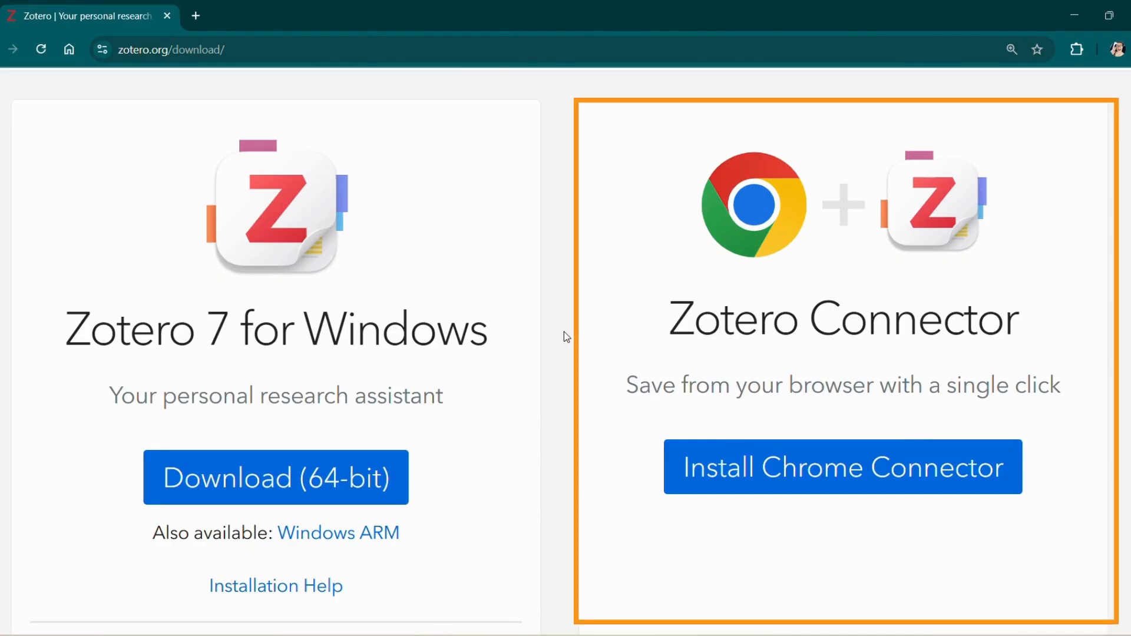
Install the Zotero Connector extension from its Chrome Web Store page and confirm adding it.
click(765, 481)
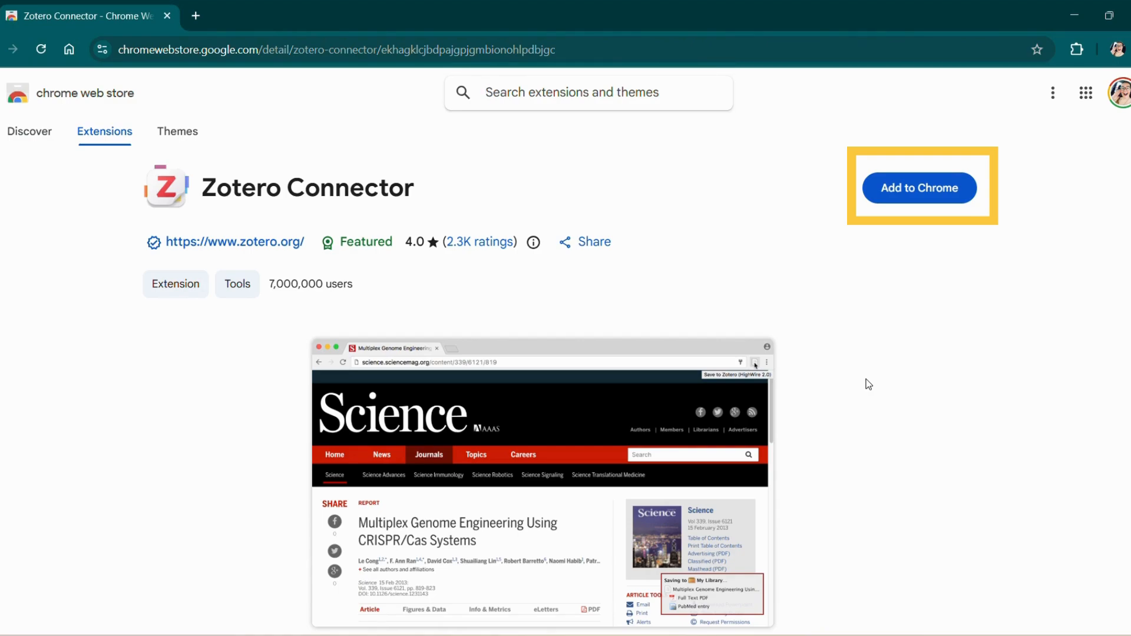
click(929, 208)
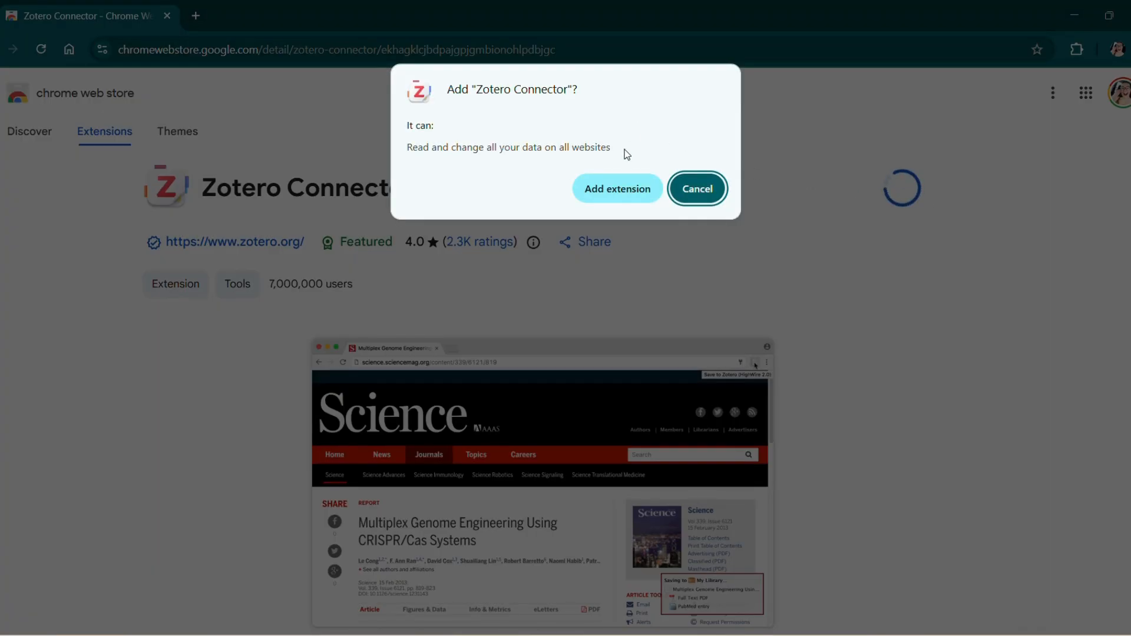
click(625, 197)
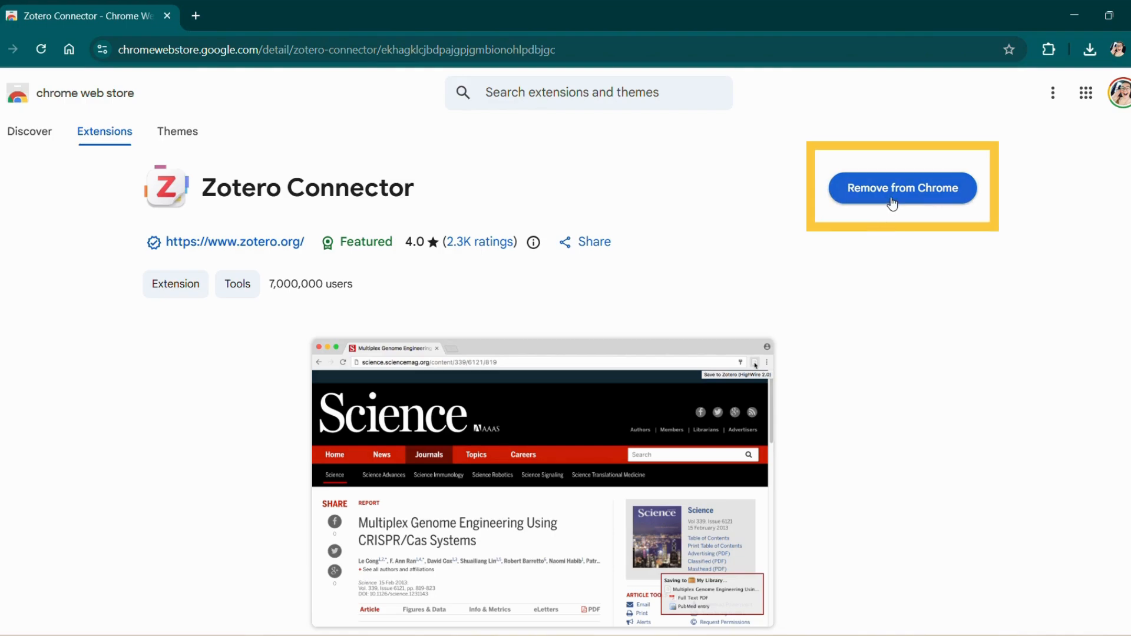
Pin Zotero Connector from Chrome's Extensions list so its icon stays in the toolbar.
click(1048, 50)
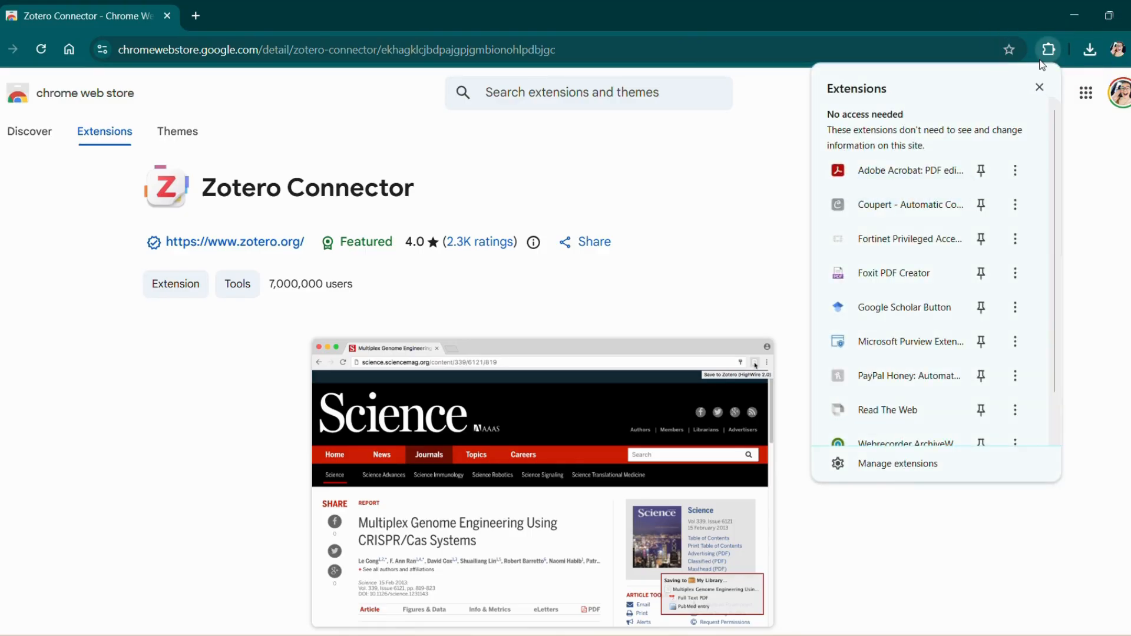
scroll(978, 155, down, 2)
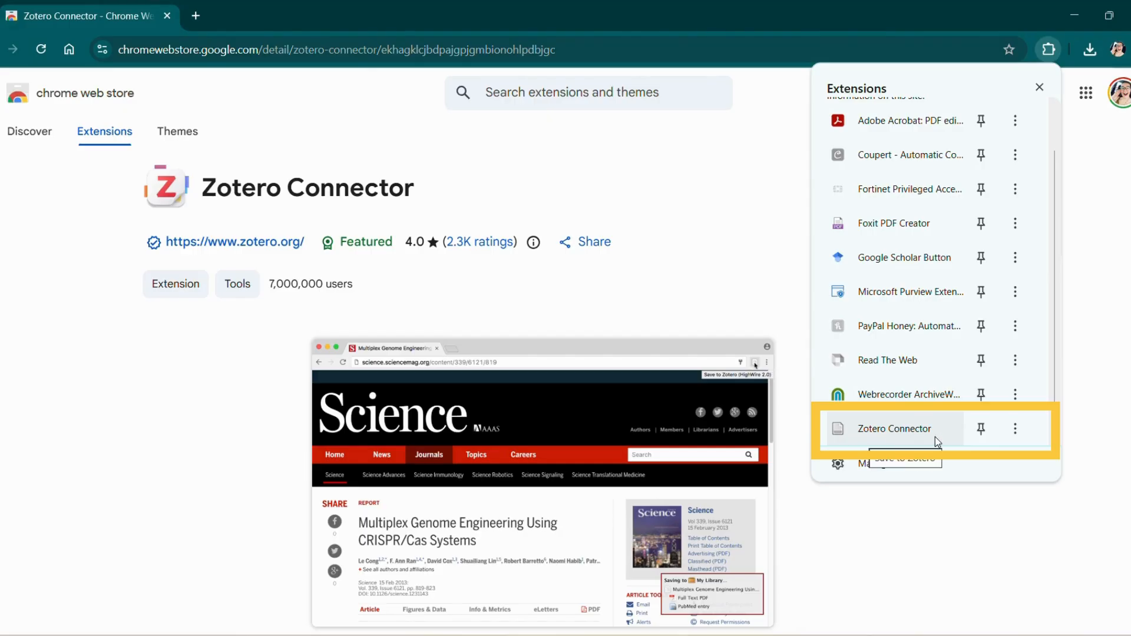
click(983, 432)
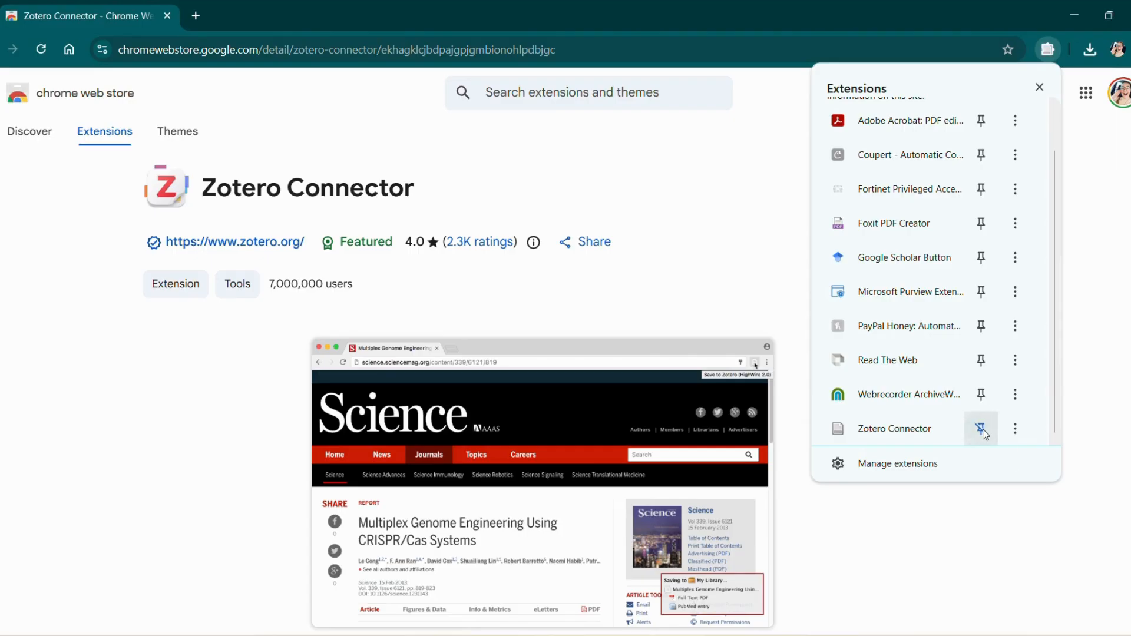
click(1088, 271)
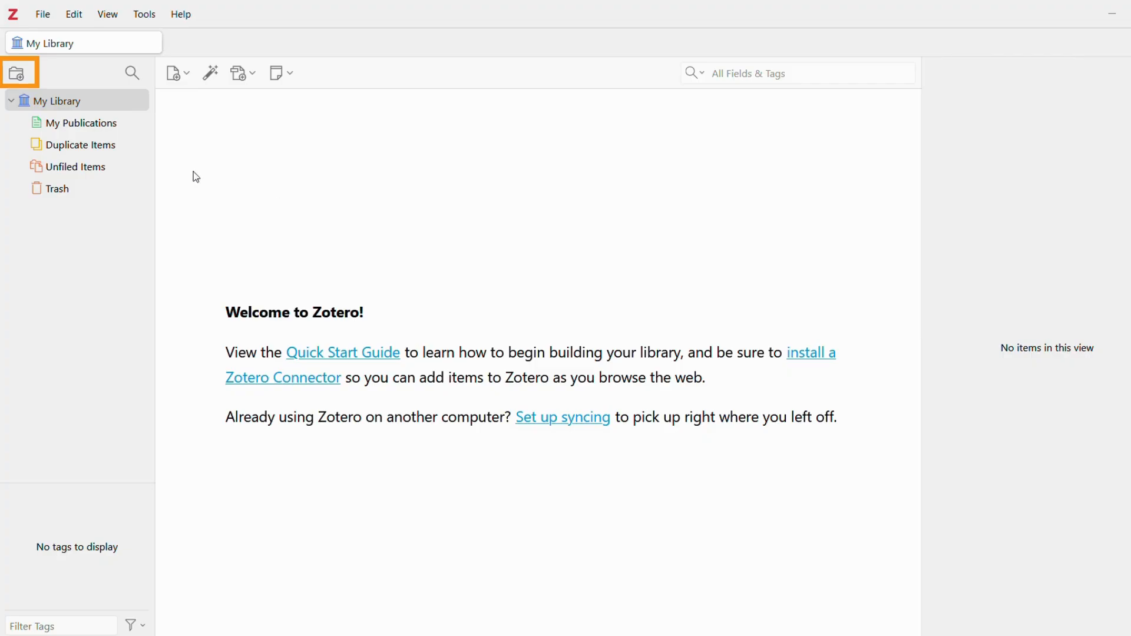
Create a collection named 'MGMT 620' in My Library and select it.
click(16, 74)
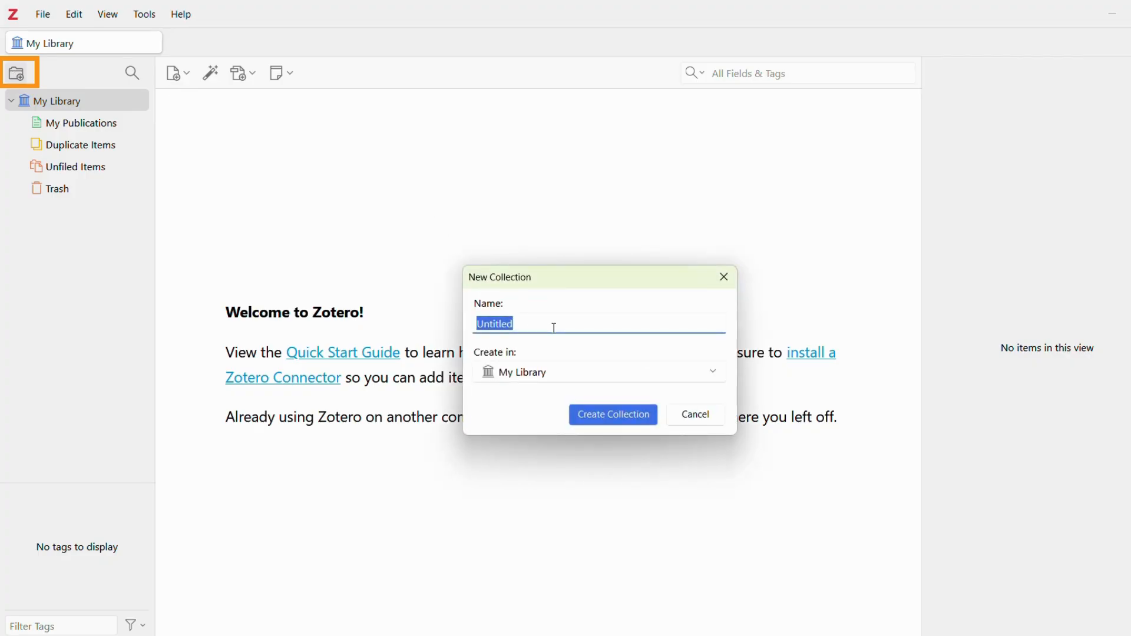
text(MGMT 620)
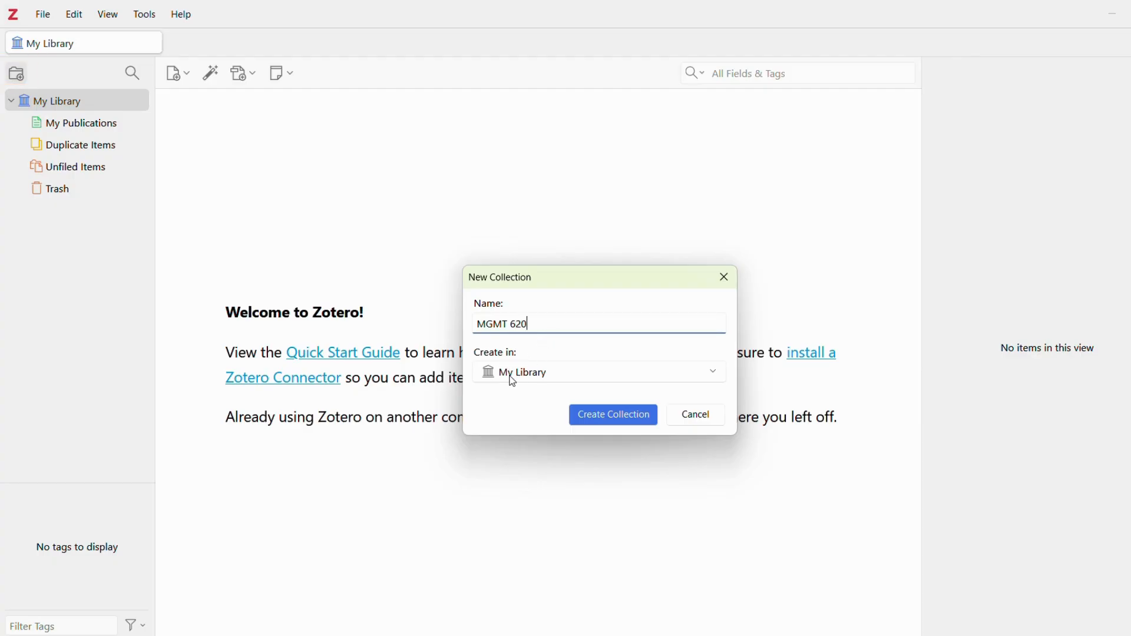
click(615, 424)
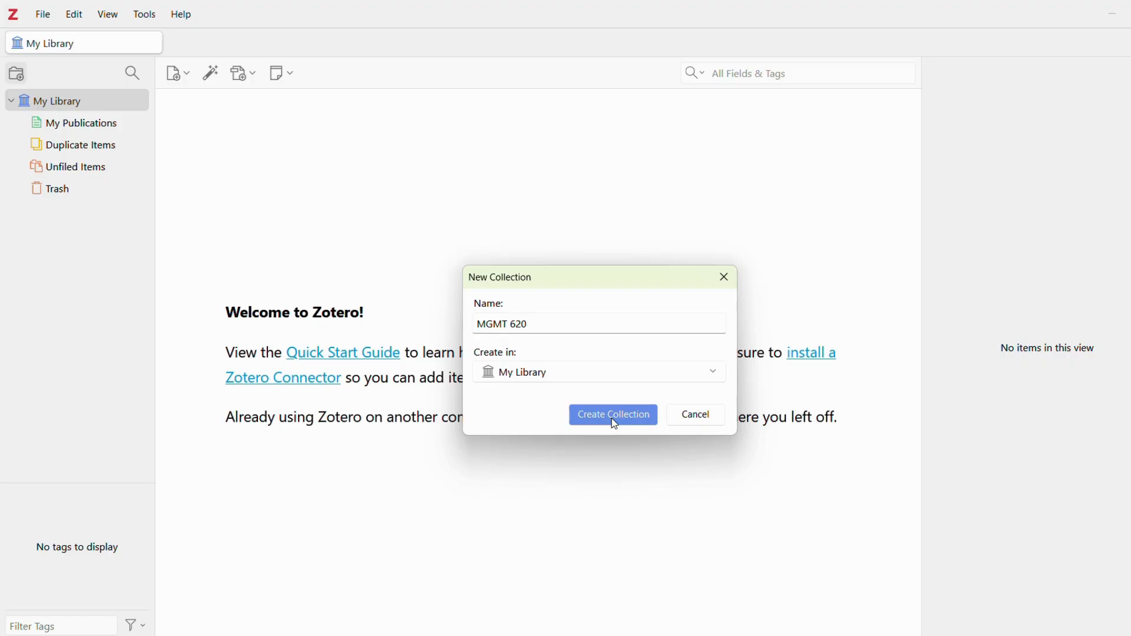
click(80, 127)
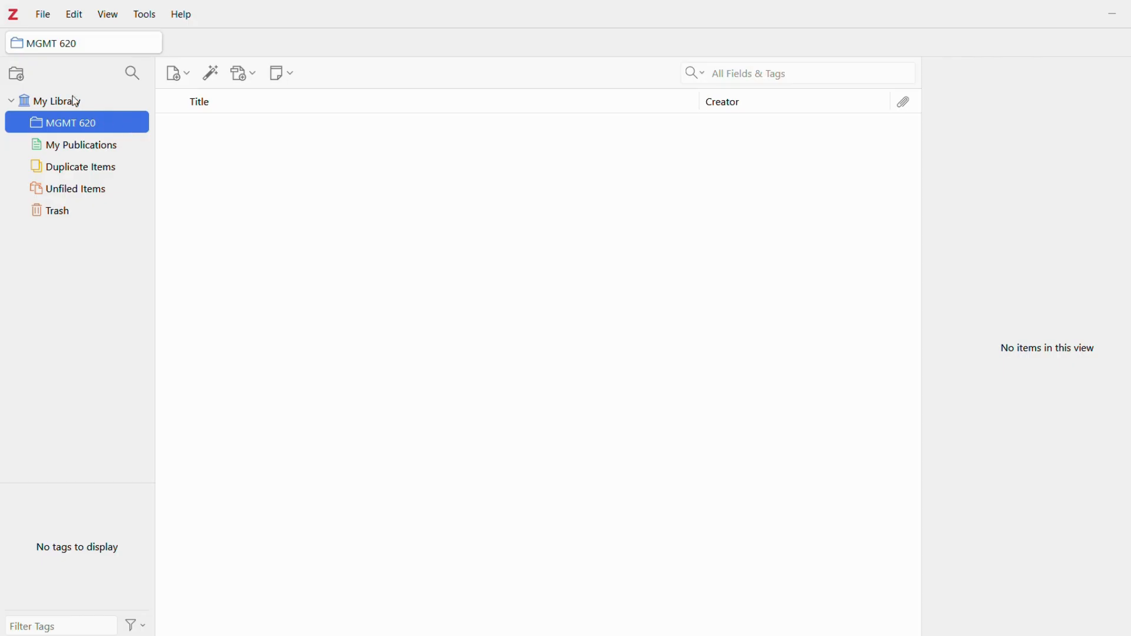
Create an 'Assignment 1' subcollection inside MGMT 620, then reselect MGMT 620.
click(20, 77)
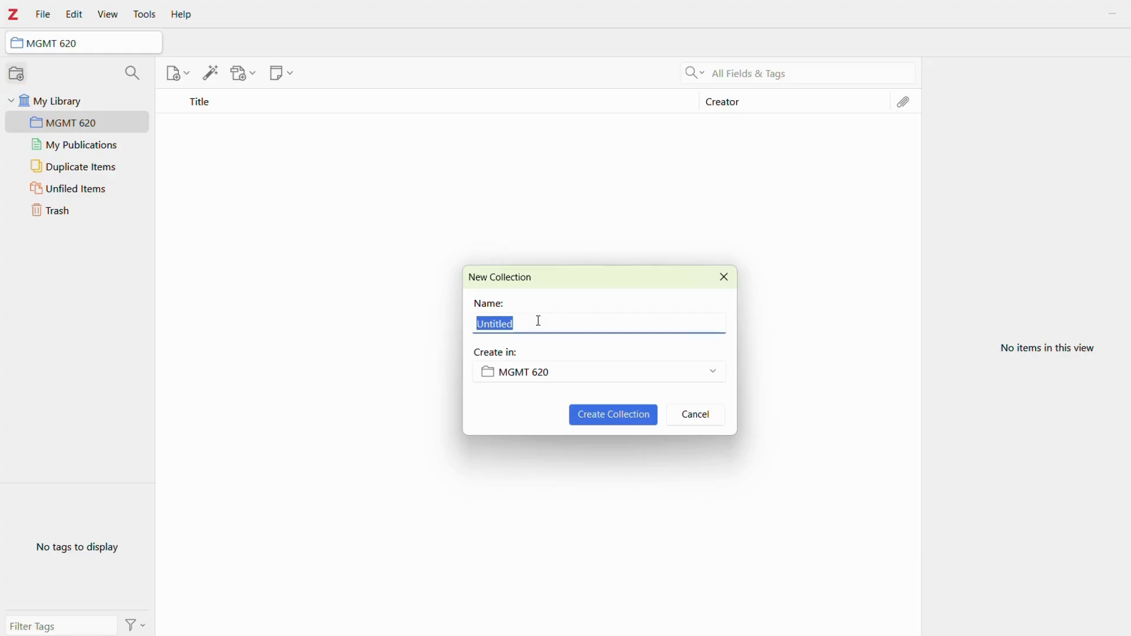
text(Assignment 1)
click(613, 420)
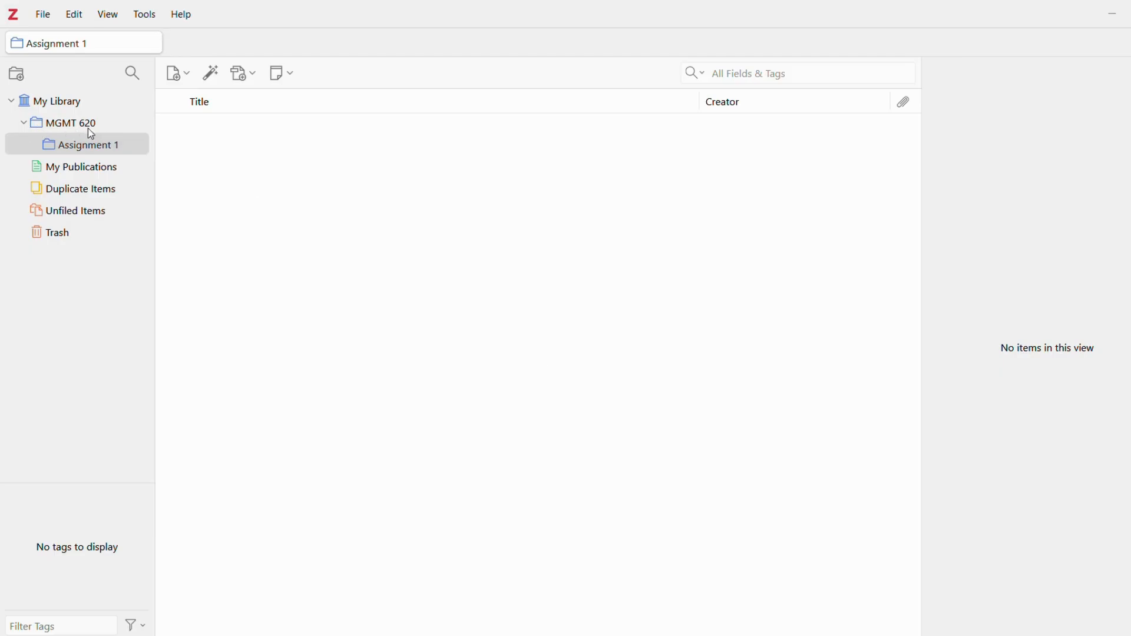
click(105, 124)
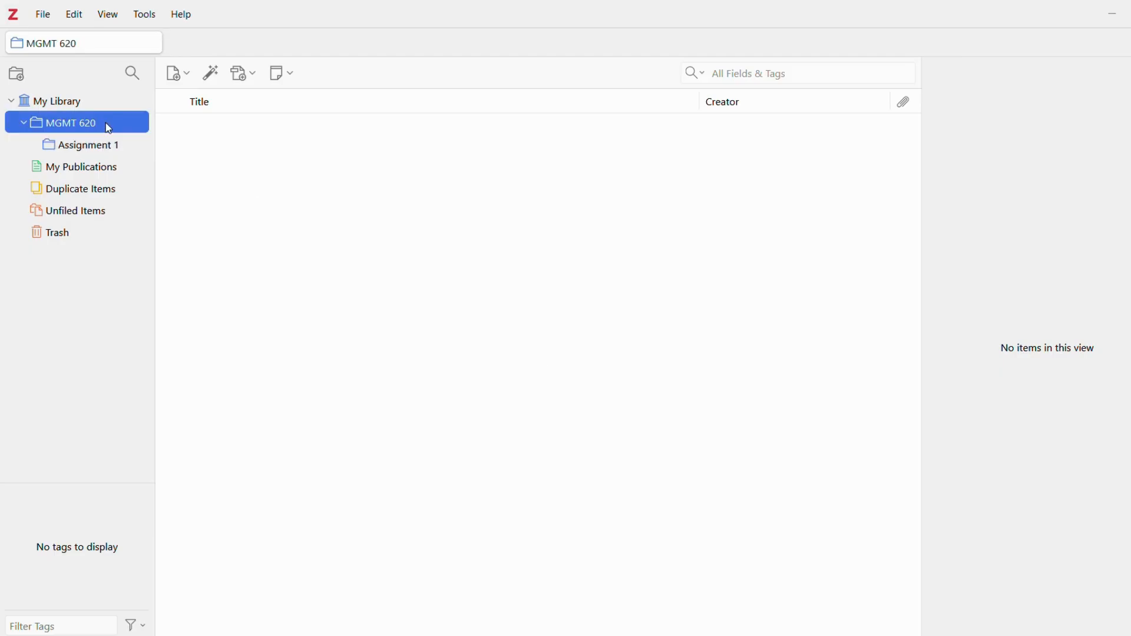
Create a 'MGMT 610' collection under MGMT 620, then drag it to My Library's top level.
click(17, 76)
text(MGM)
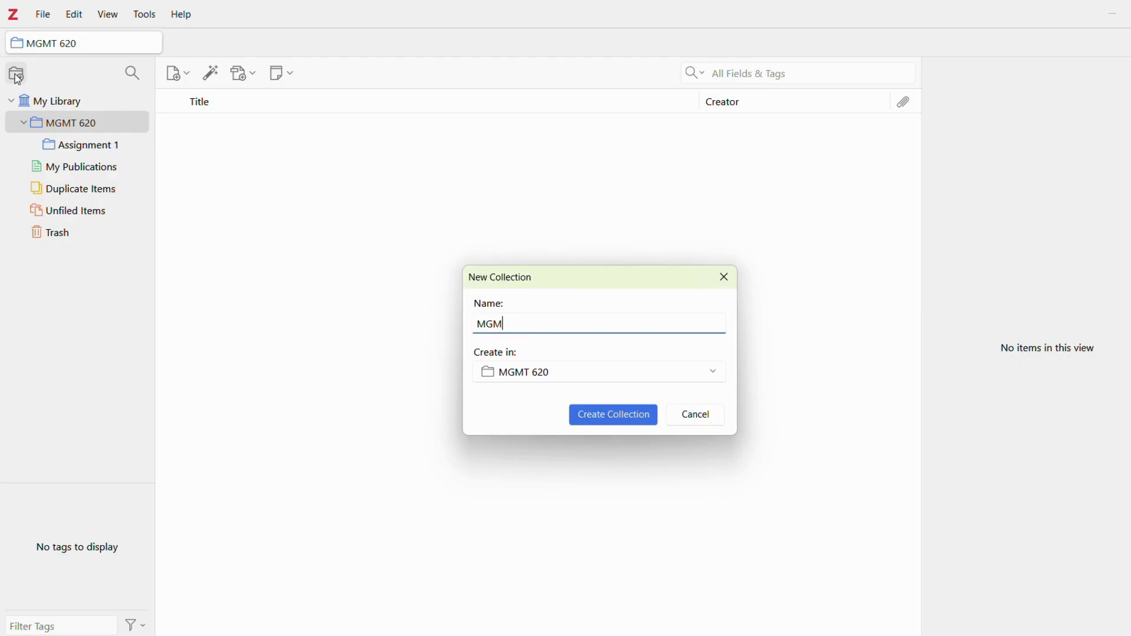
text(T 610)
click(620, 415)
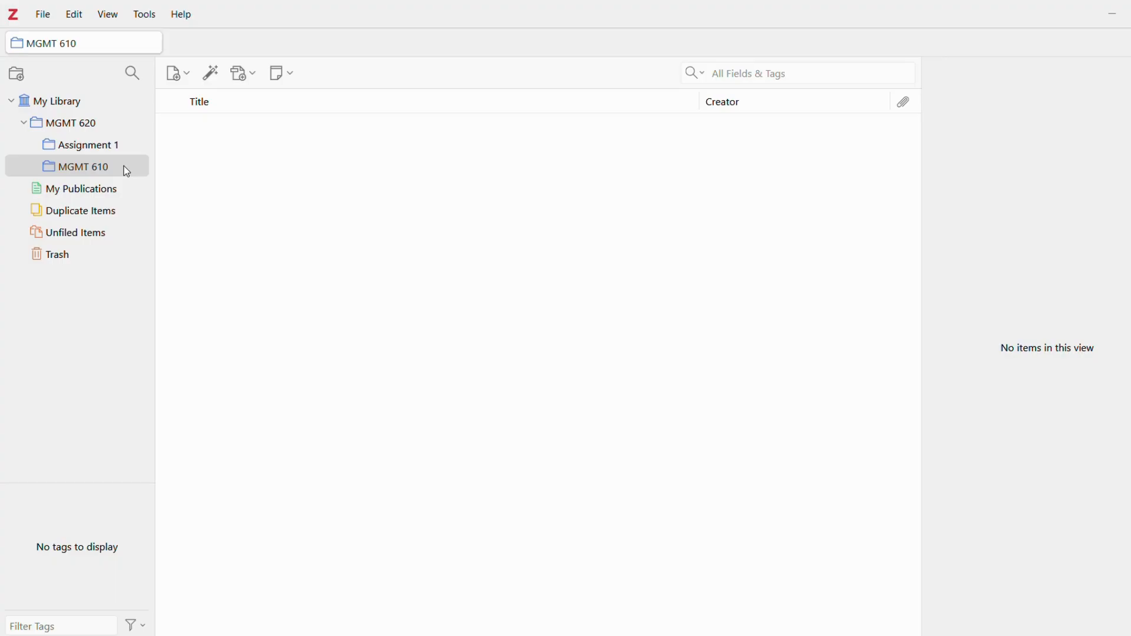
click(126, 170)
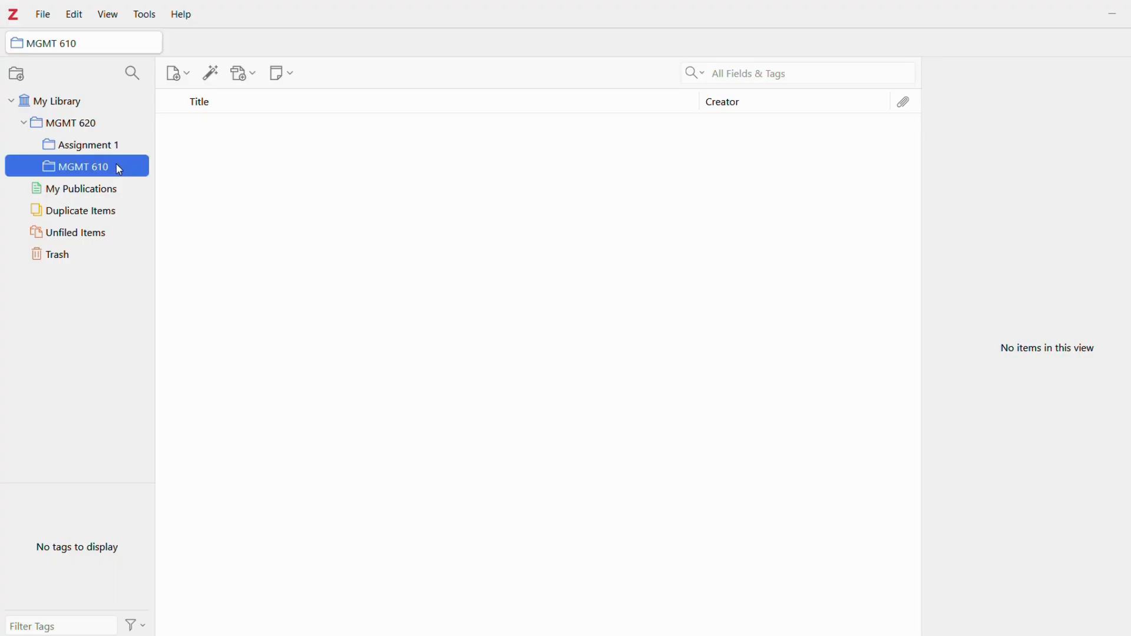
drag(117, 169, 115, 109)
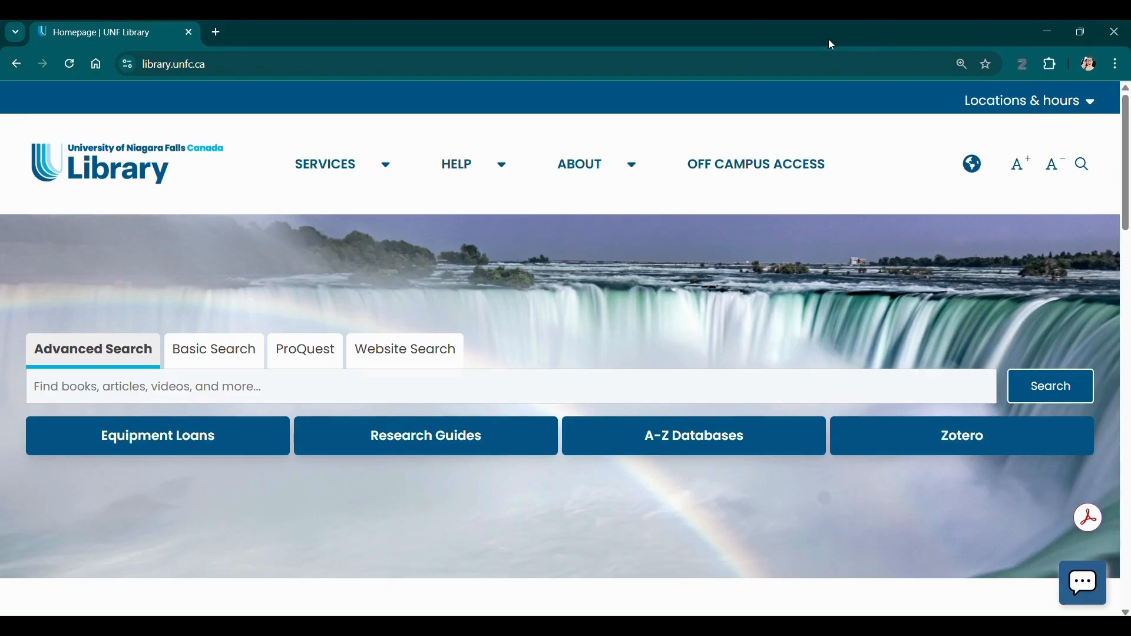
Launch the EBSCO advanced article search from the UNF Library homepage search box.
click(728, 391)
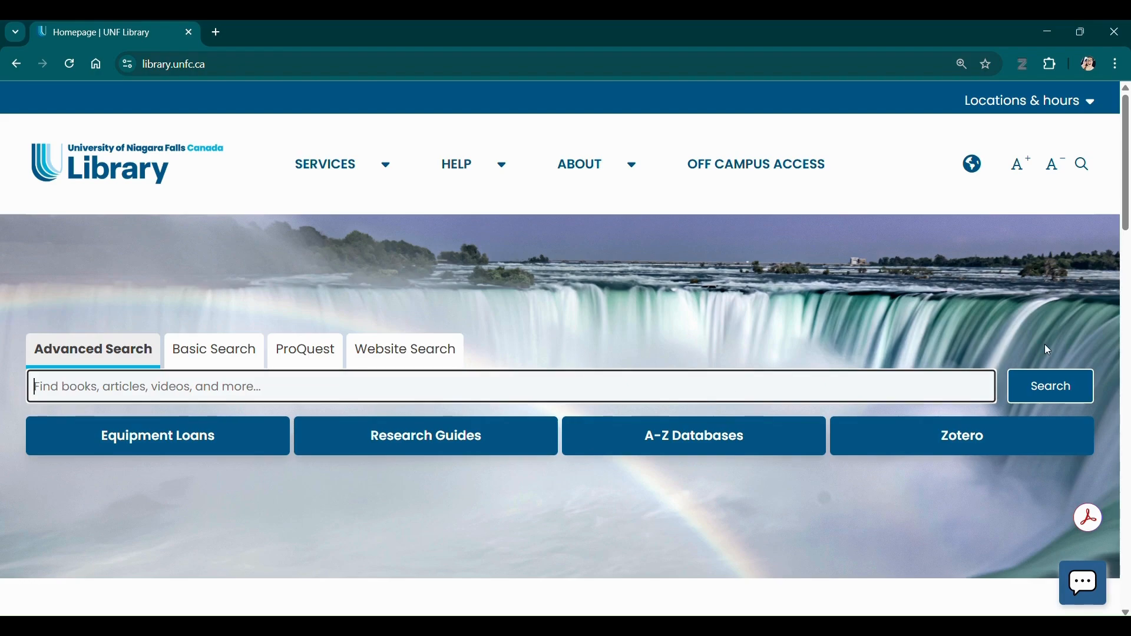
click(1082, 389)
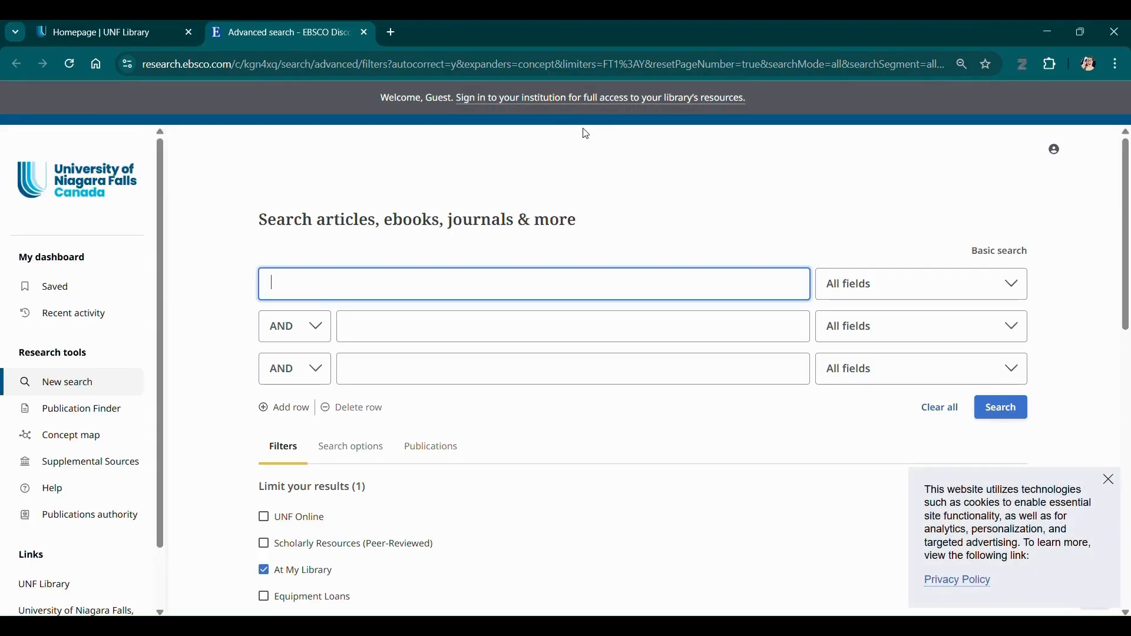
Sign in to the institution with the saved Microsoft account and choose to stay signed in.
click(559, 100)
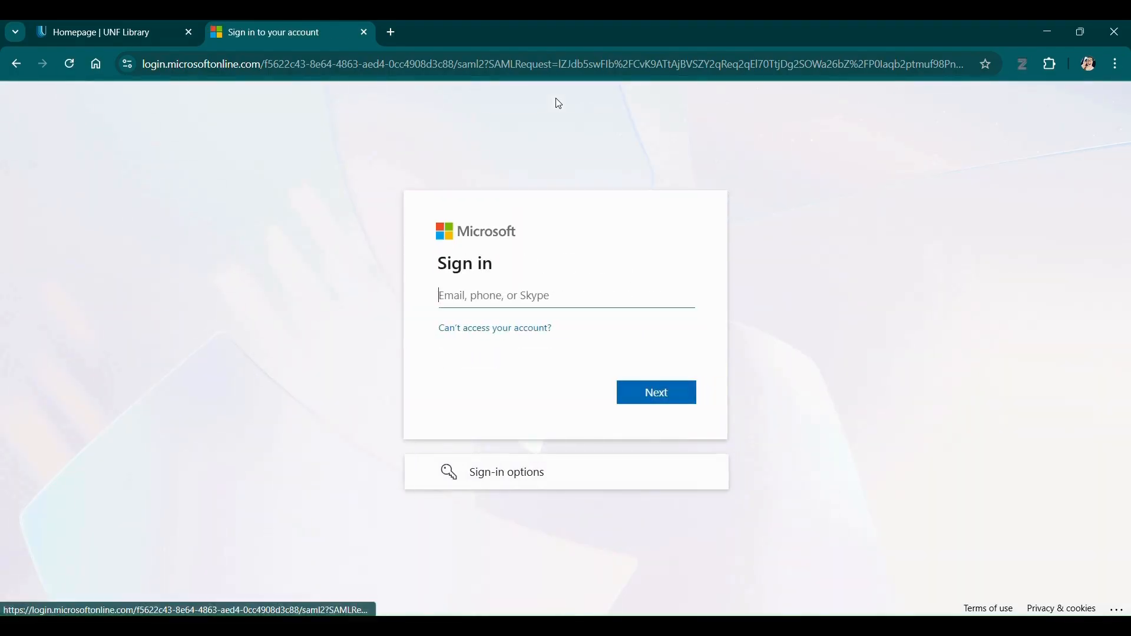
click(510, 299)
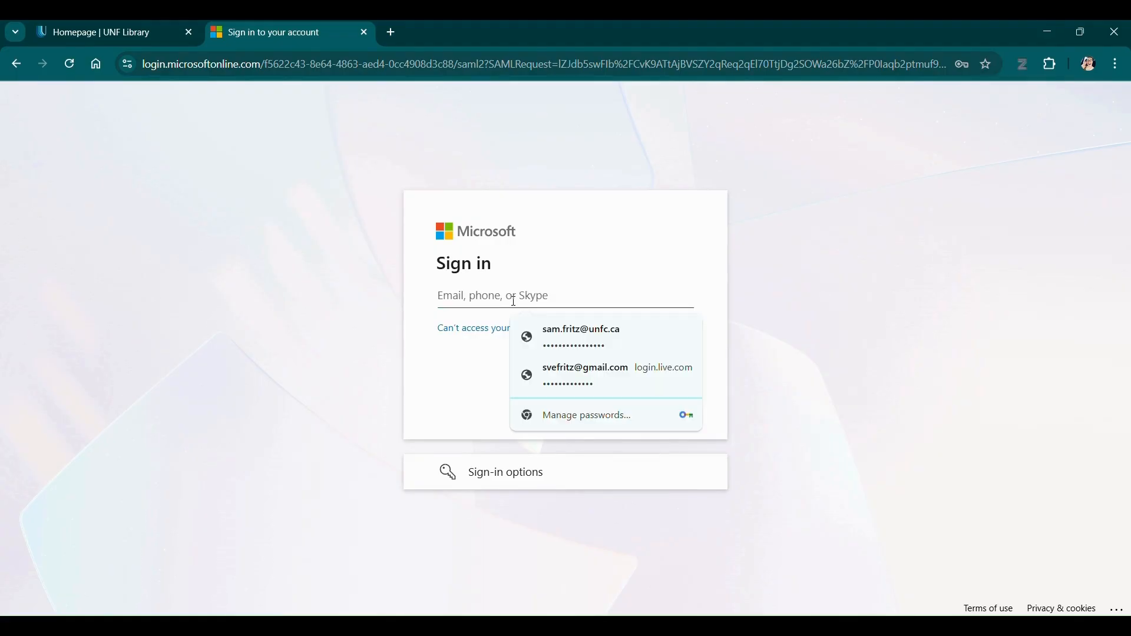
click(564, 329)
click(659, 391)
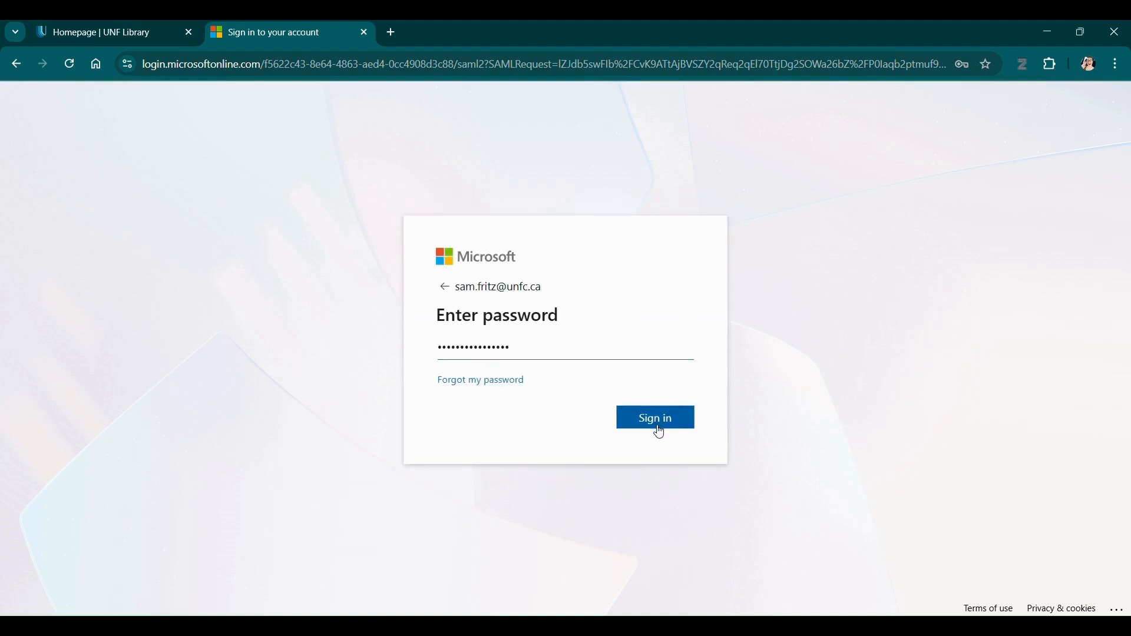
click(660, 429)
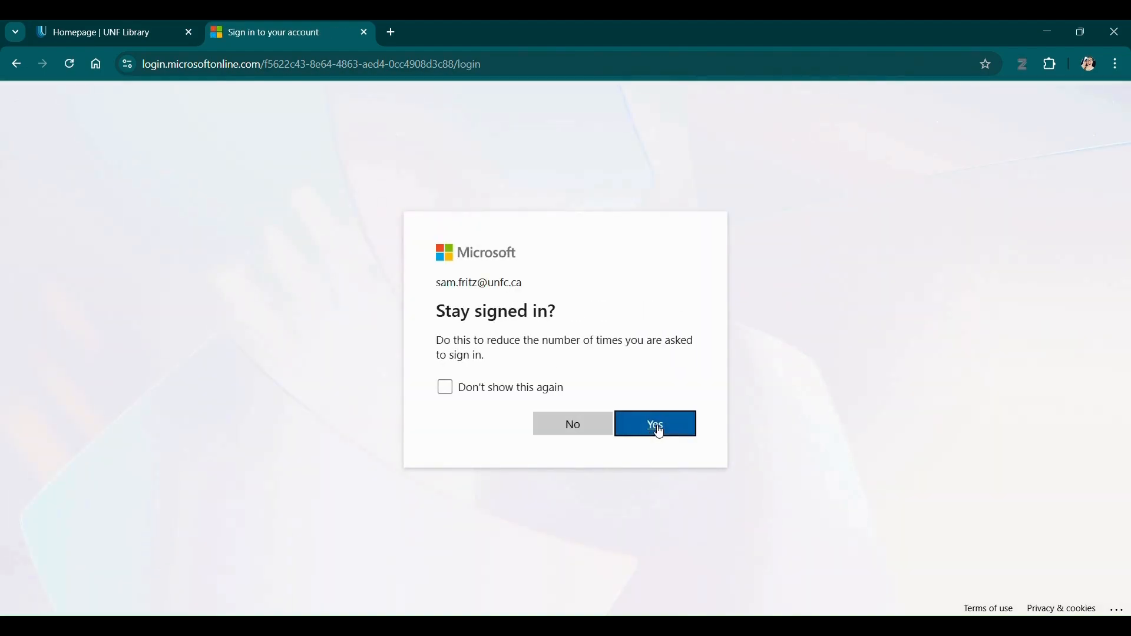
click(660, 429)
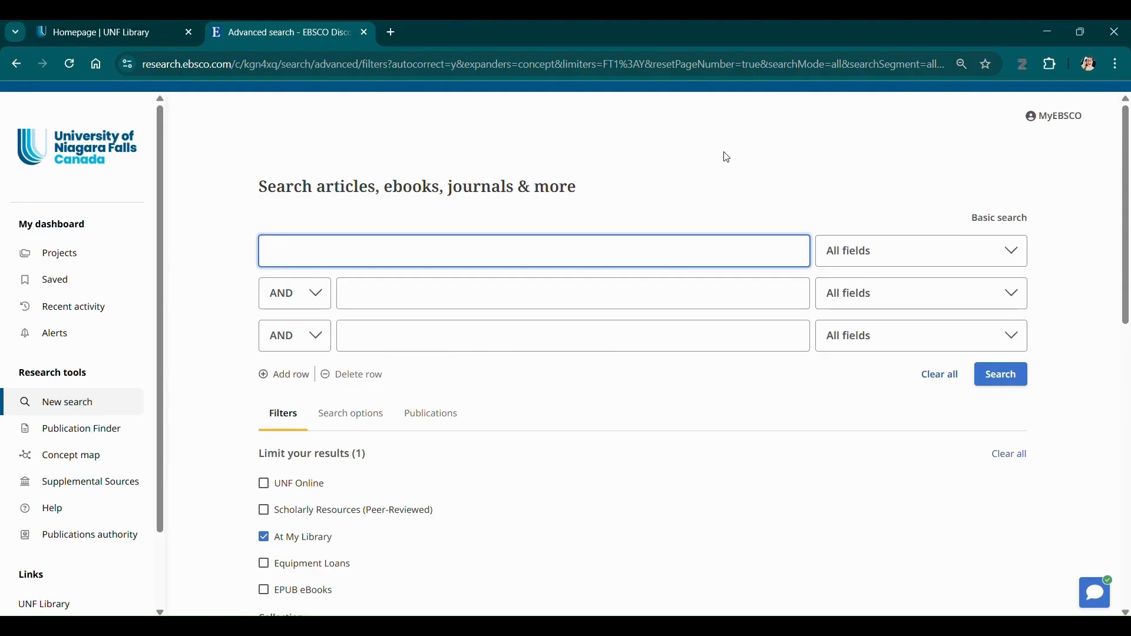
Search EBSCO for 'digital marketing' AND 'health' using the two advanced search rows.
text(digital marketing)
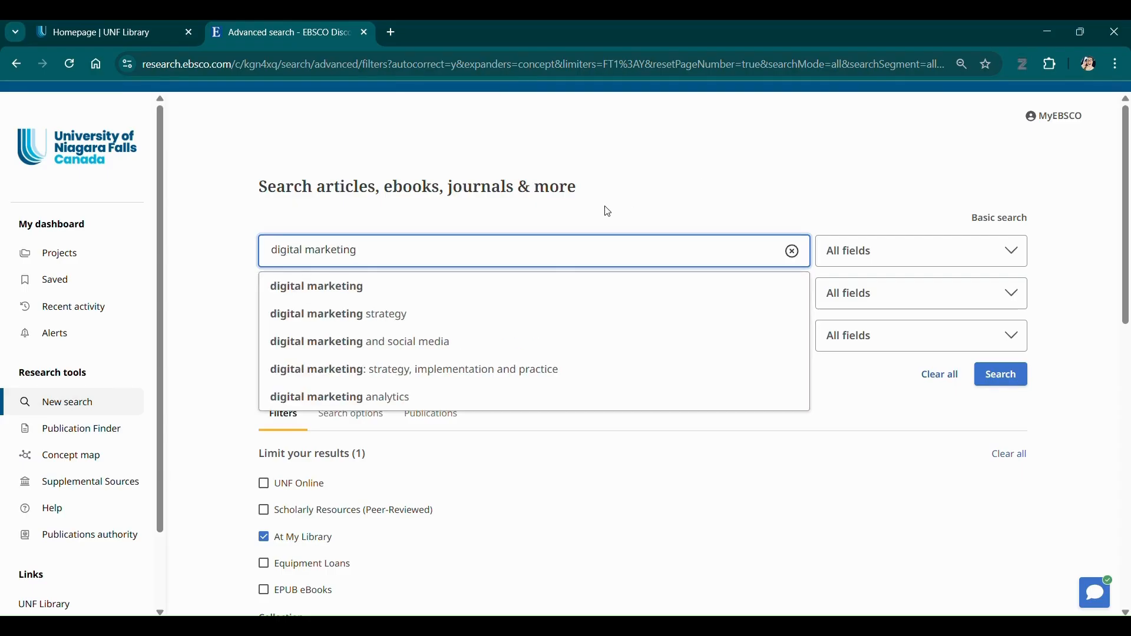
click(499, 285)
click(484, 291)
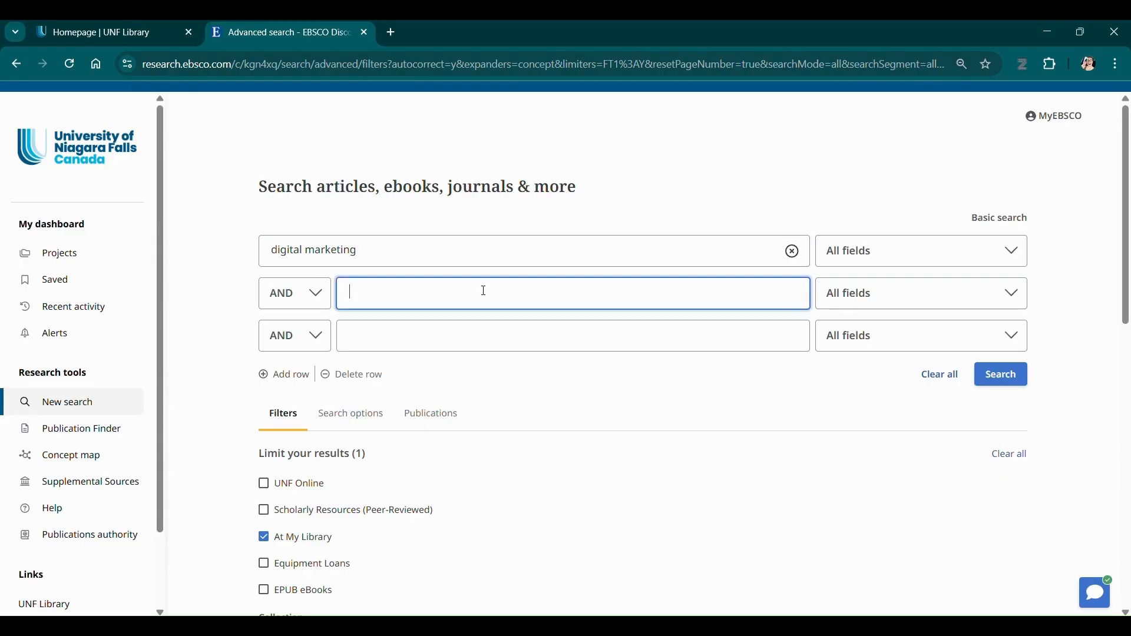
text(health)
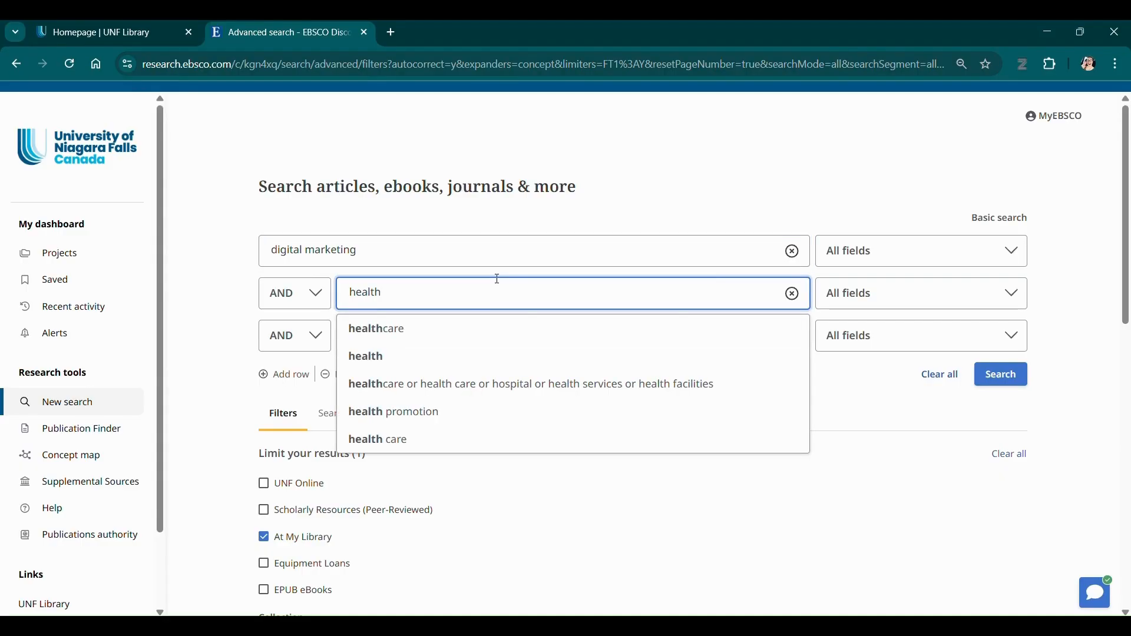
click(690, 179)
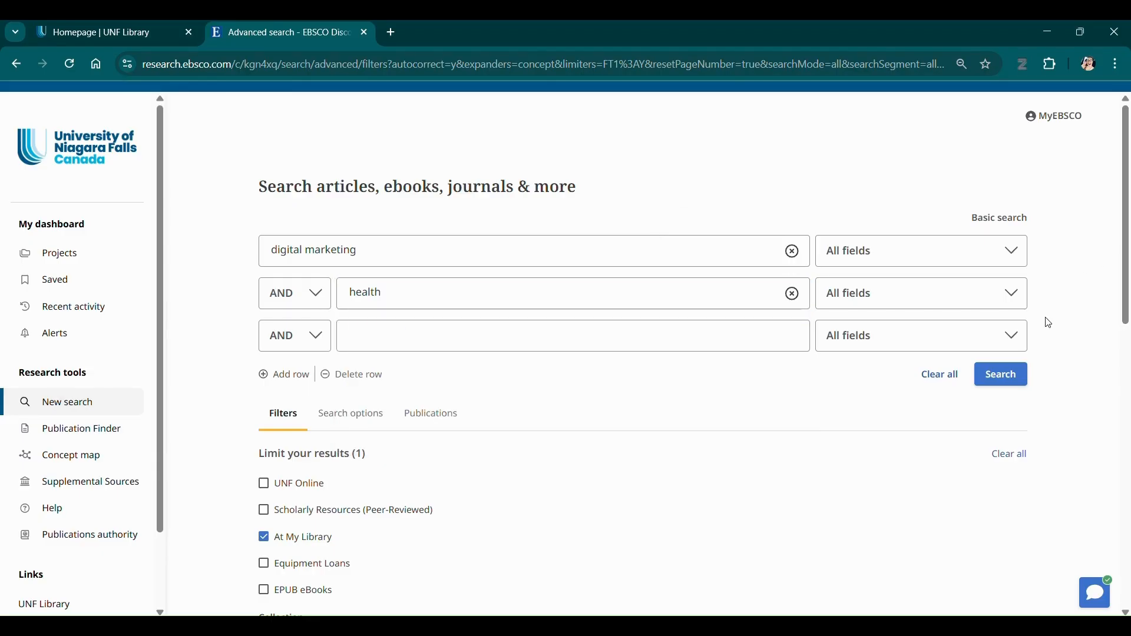
click(1009, 381)
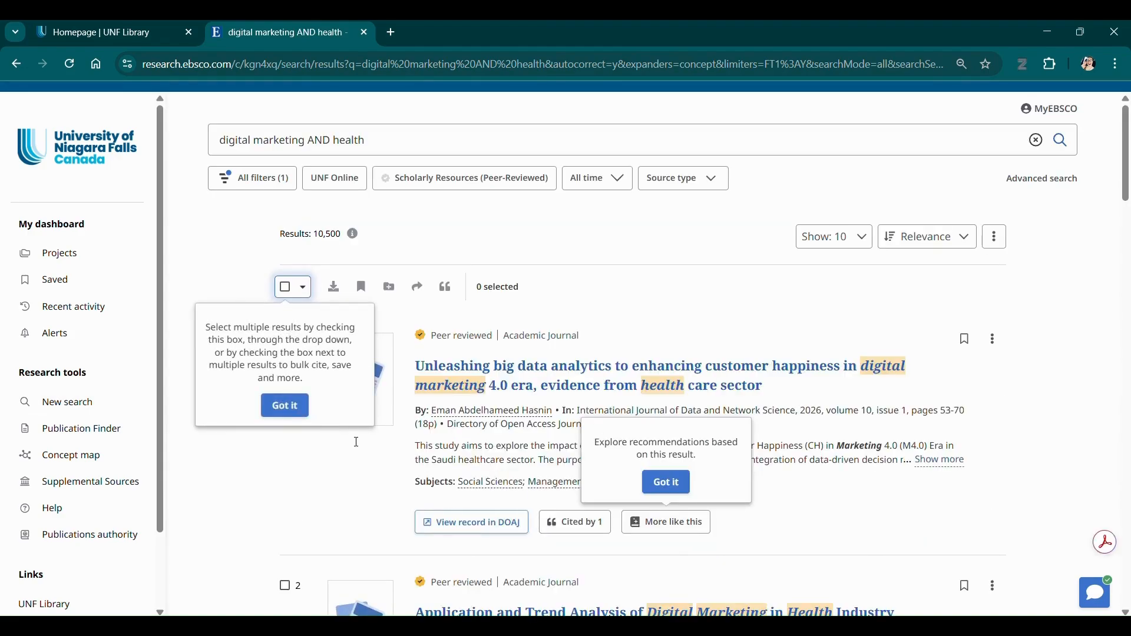
Dismiss the two EBSCO tips and scroll through the peer-reviewed 'digital marketing AND health' results.
click(287, 412)
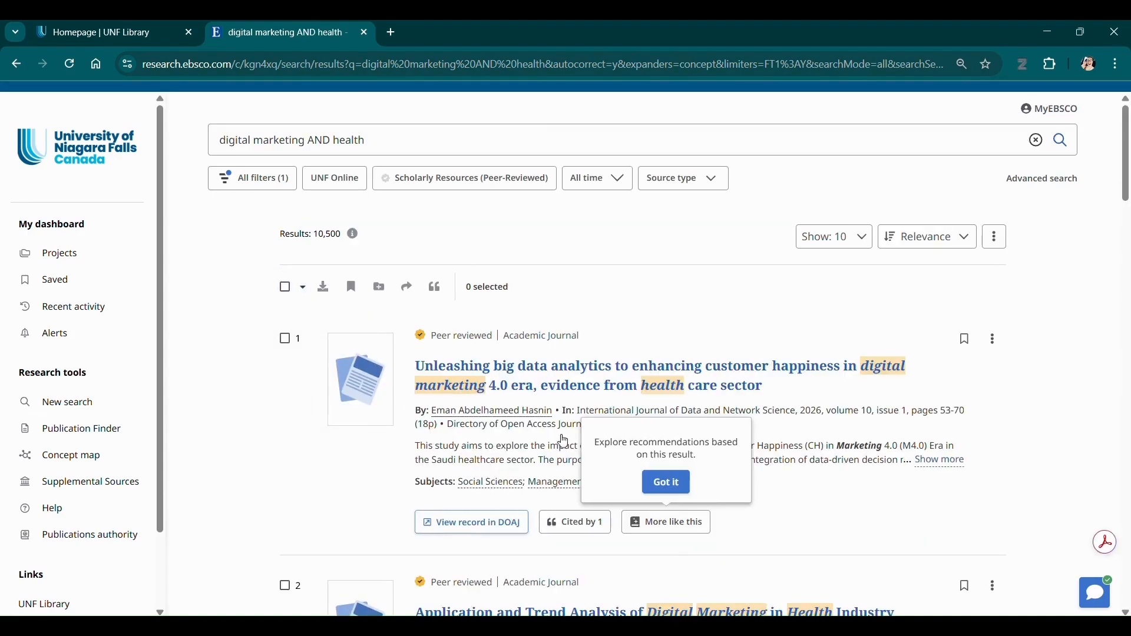
click(681, 489)
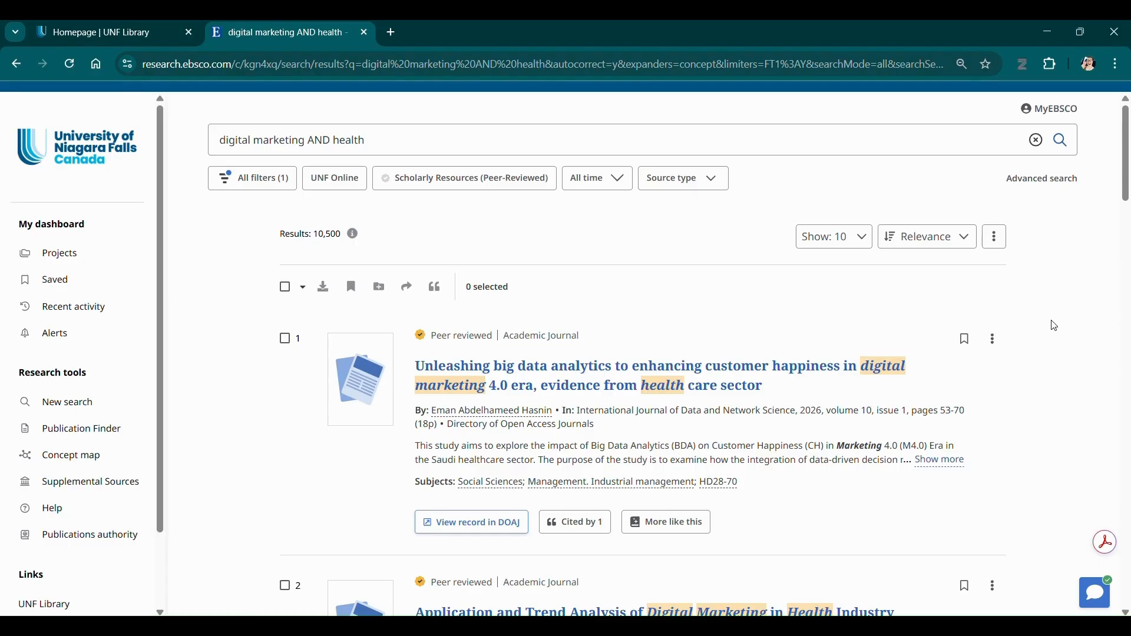
scroll(1055, 326, down, 1)
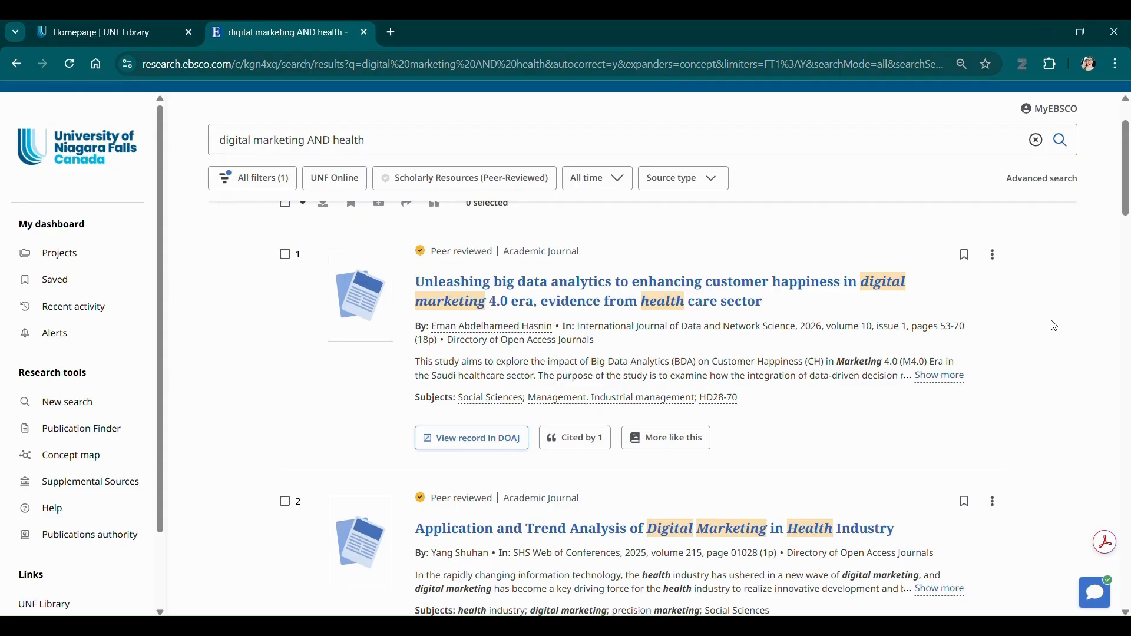
Open the full record of 'Unleashing big data analytics to enhancing customer happiness' and review it.
click(812, 293)
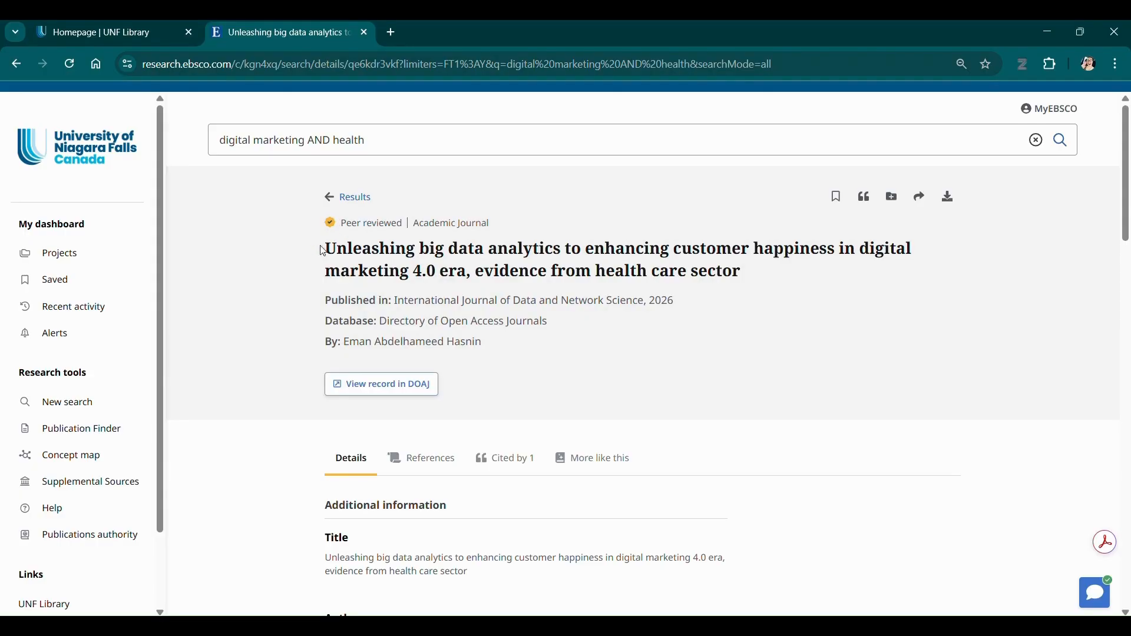
scroll(311, 326, down, 2)
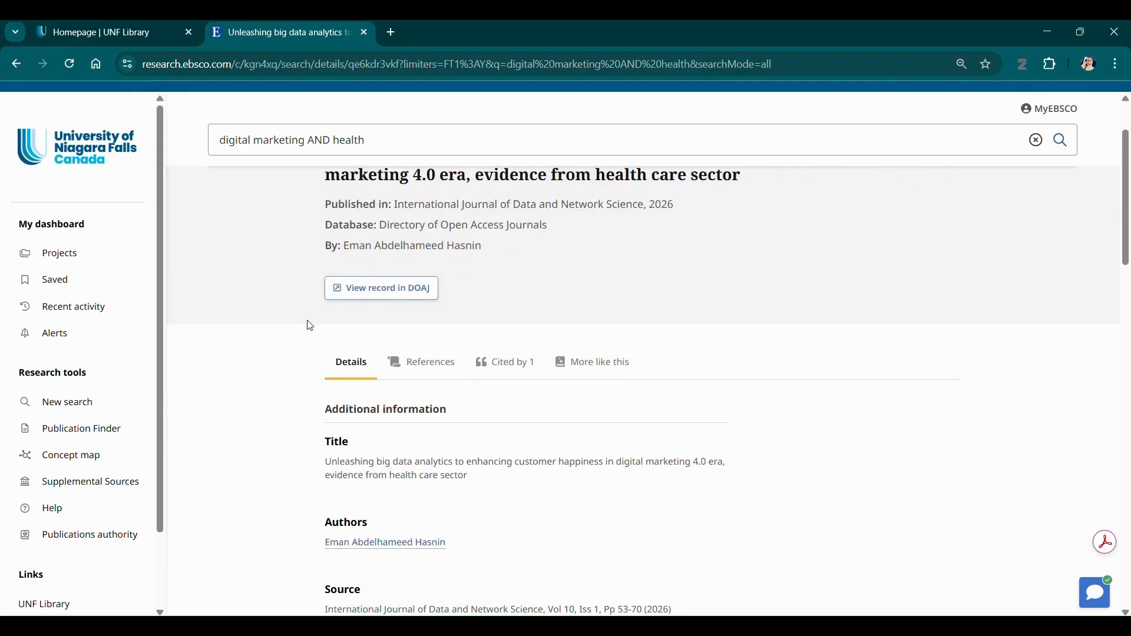
scroll(310, 326, up, 1)
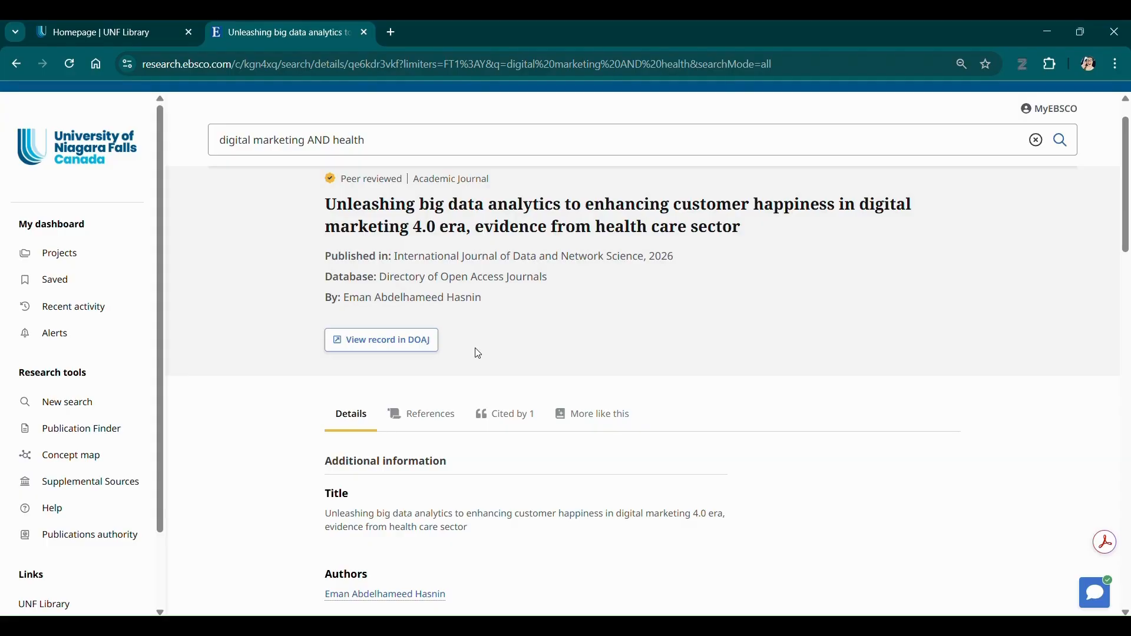
click(1032, 64)
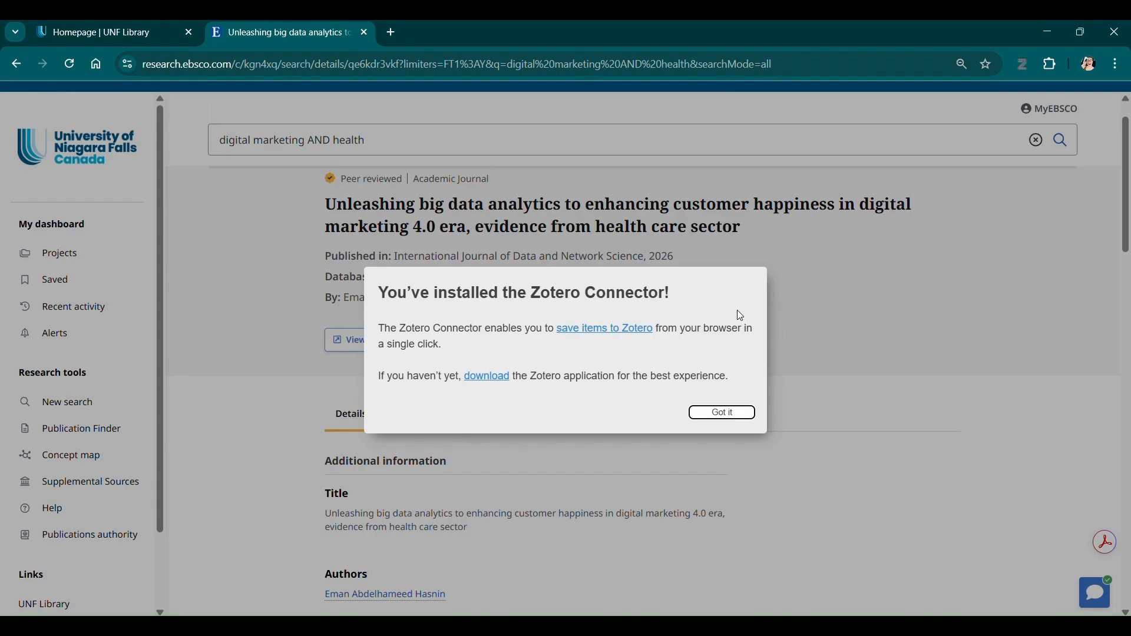
click(744, 415)
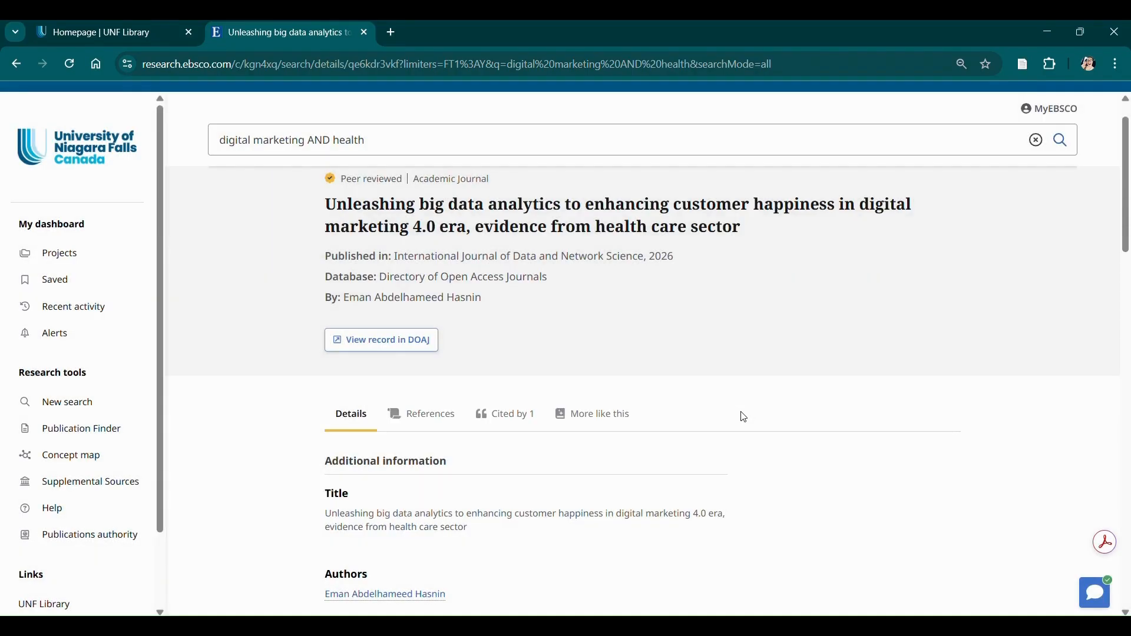
Save the article with Zotero Connector, choosing MGMT 620 as the target collection.
click(1026, 67)
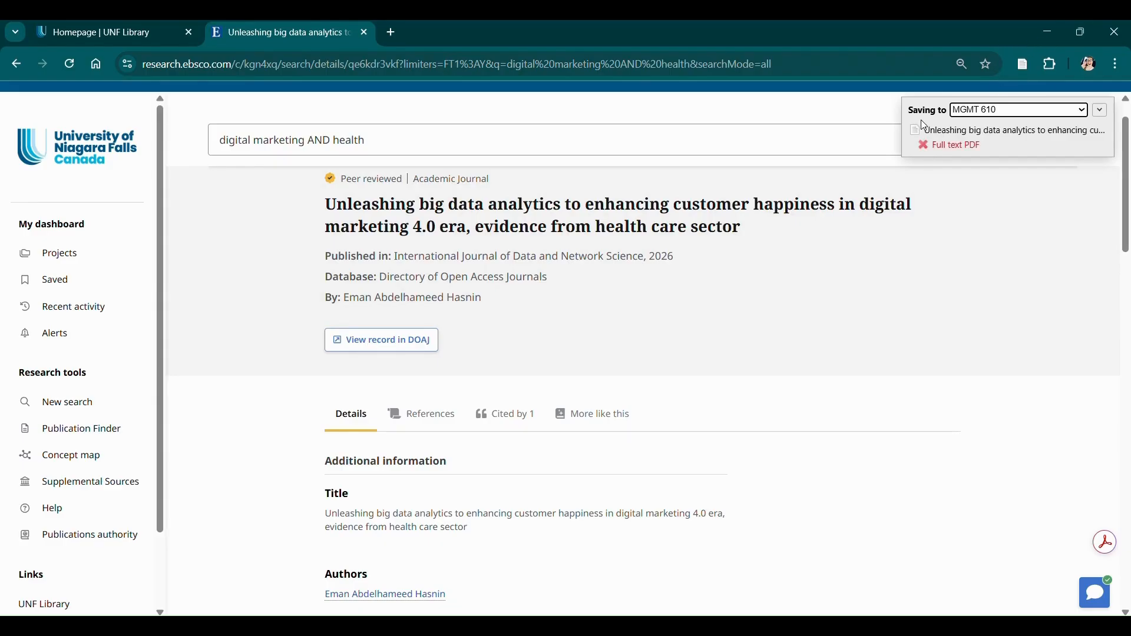
click(1085, 111)
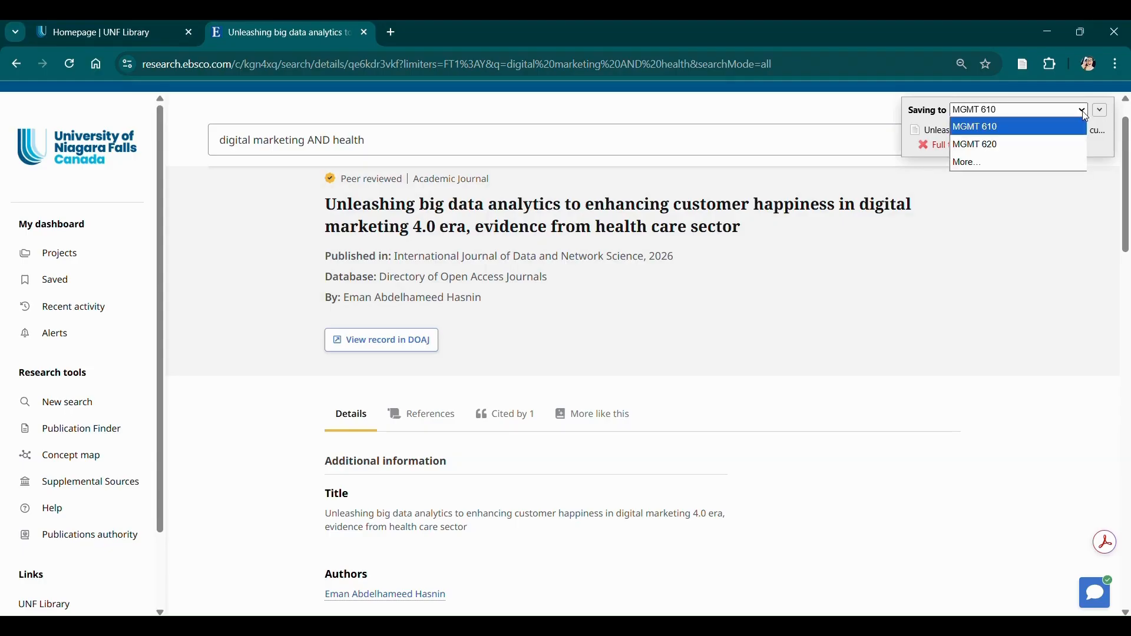
click(1014, 146)
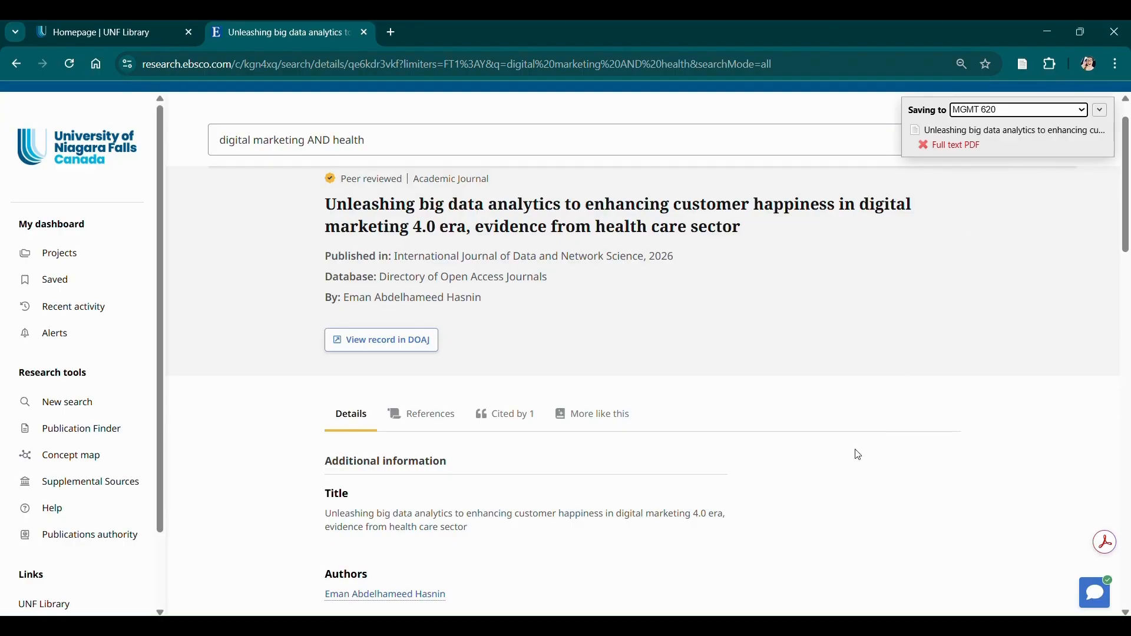
Switch to Zotero and review the saved article's metadata, abstract and three tags in MGMT 620.
click(811, 580)
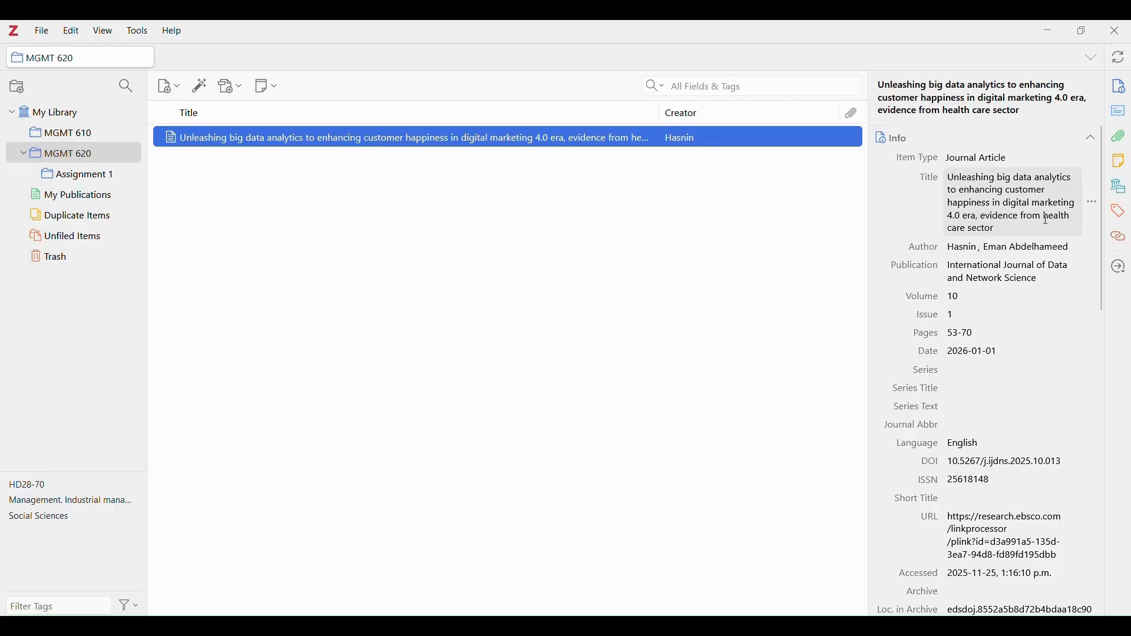
scroll(1046, 219, down, 1)
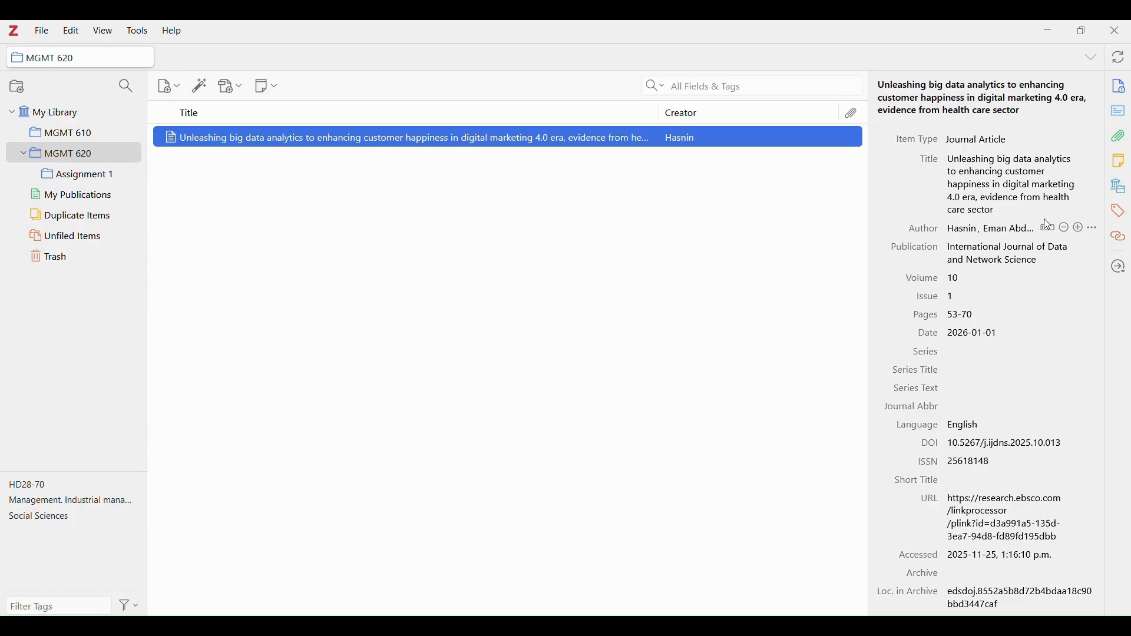
scroll(1048, 223, down, 5)
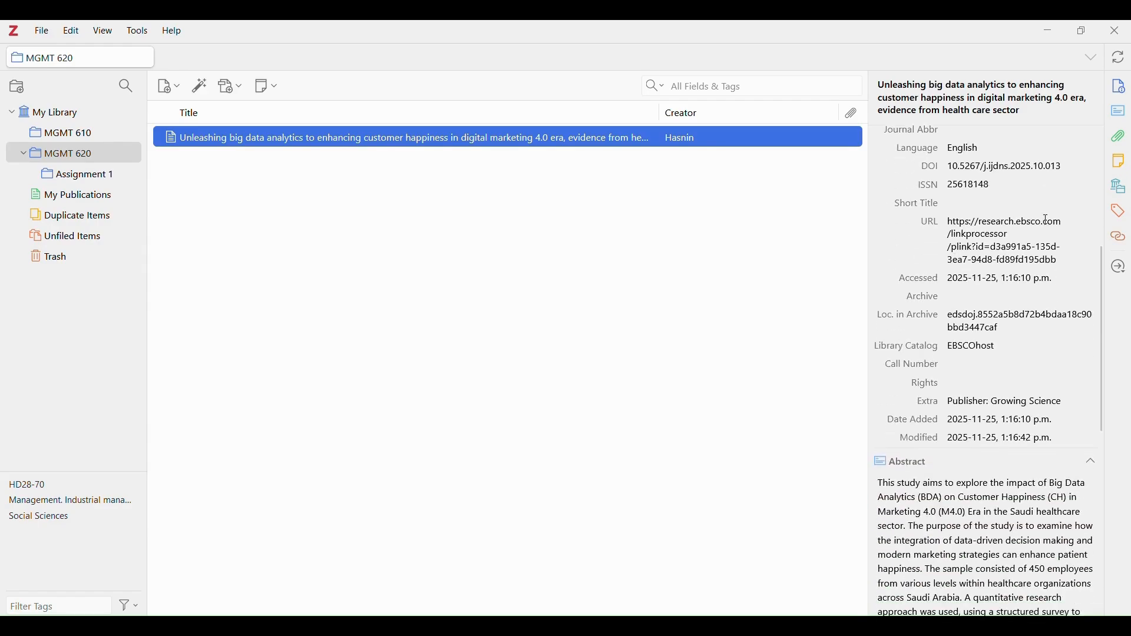
scroll(1048, 219, down, 6)
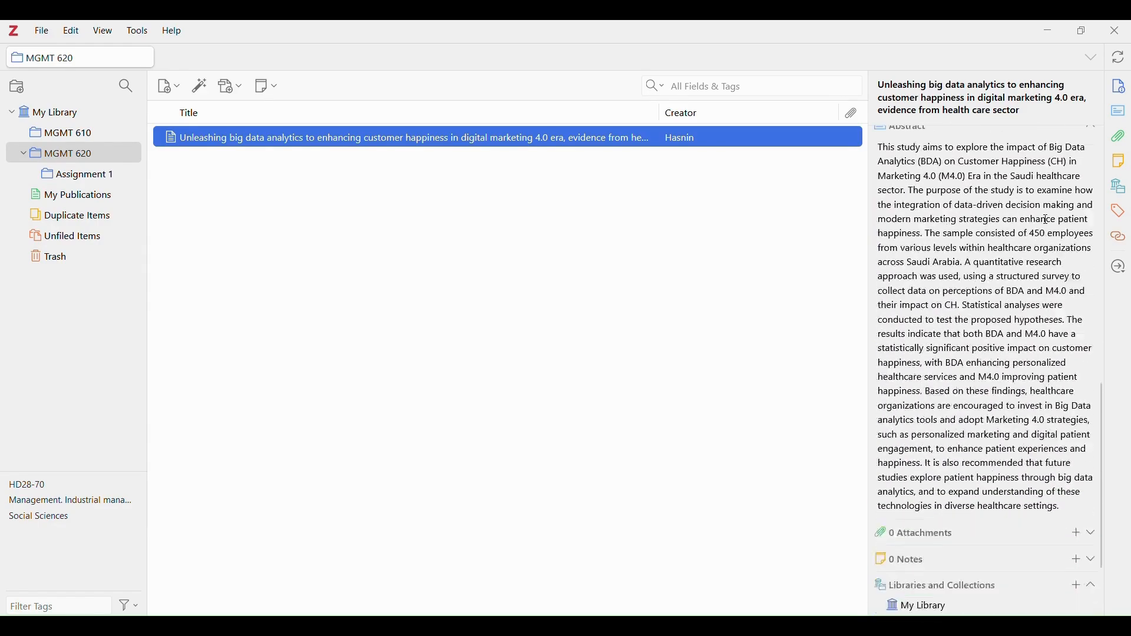
scroll(1048, 219, down, 2)
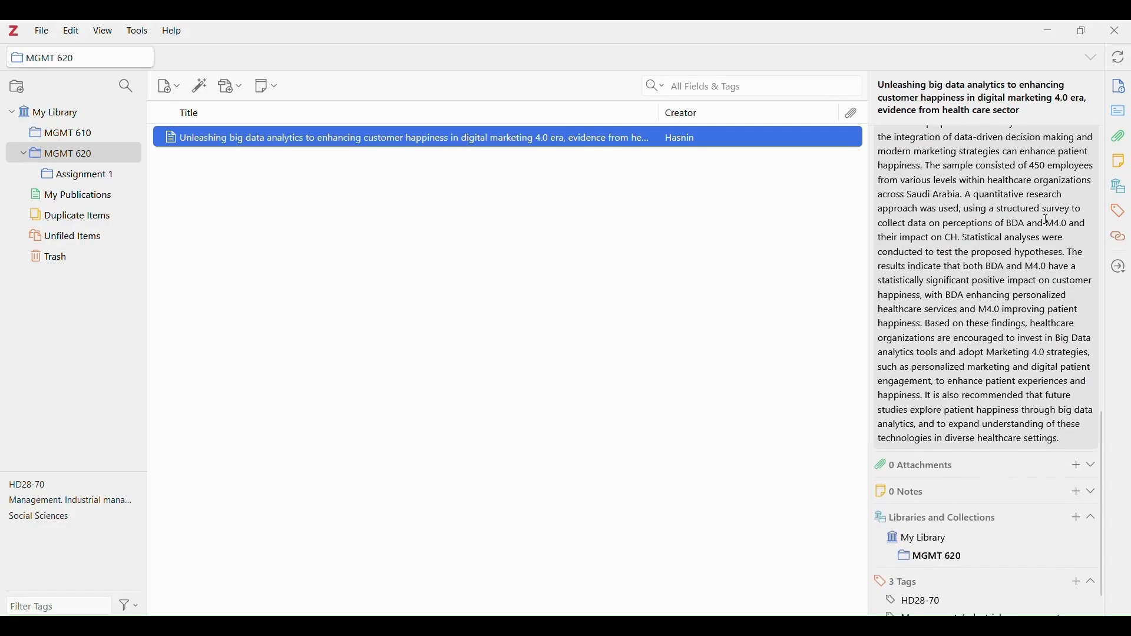
scroll(1047, 219, up, 12)
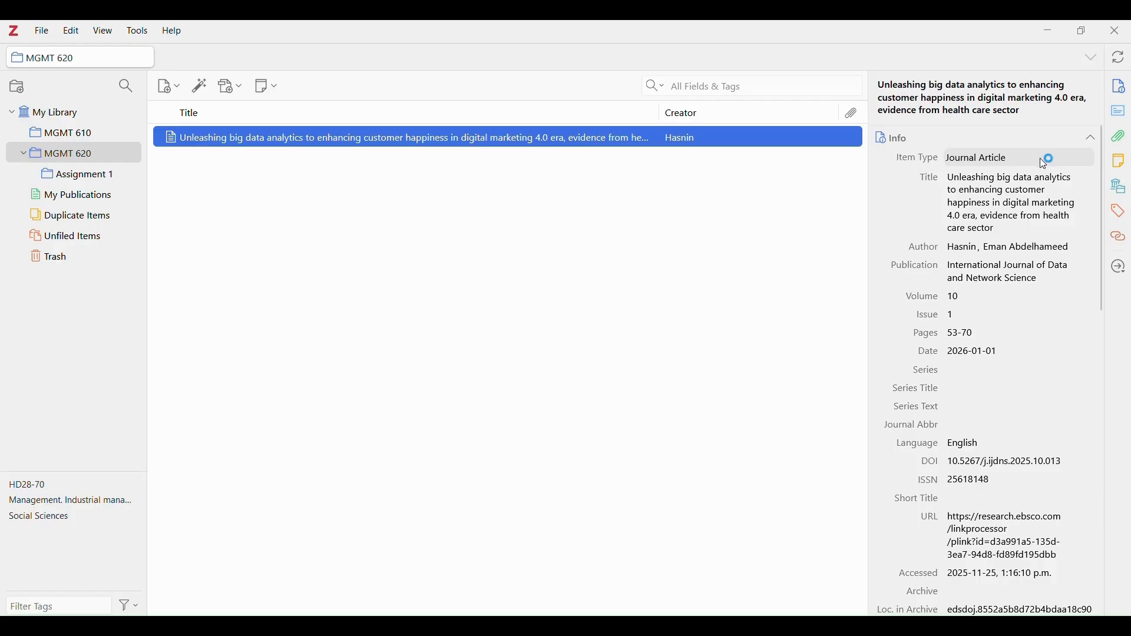
click(1045, 160)
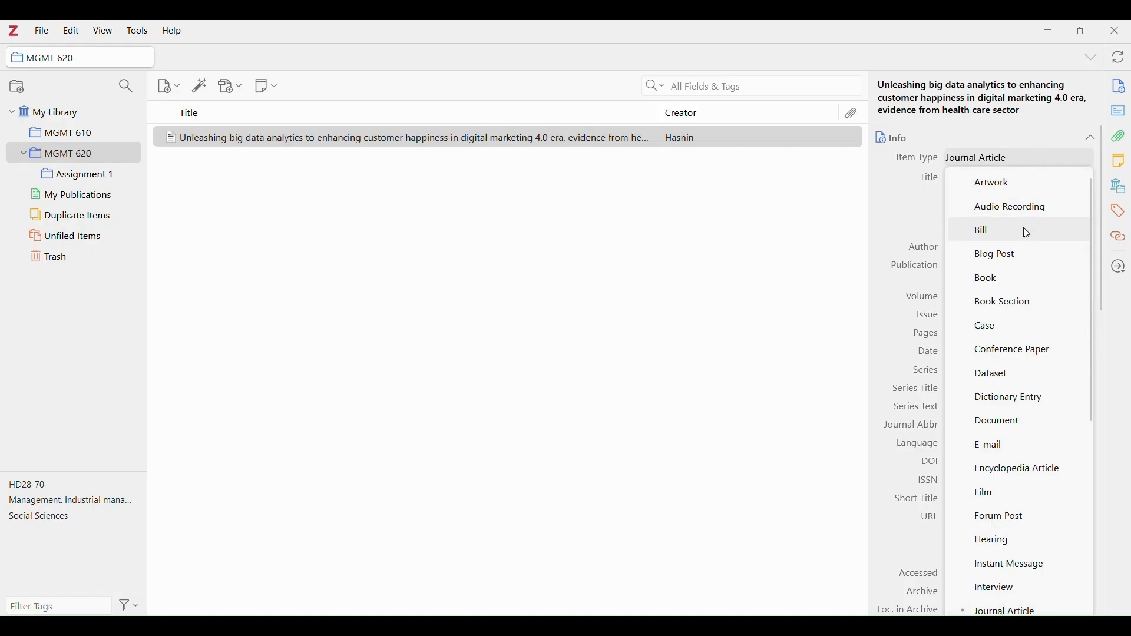
click(1007, 133)
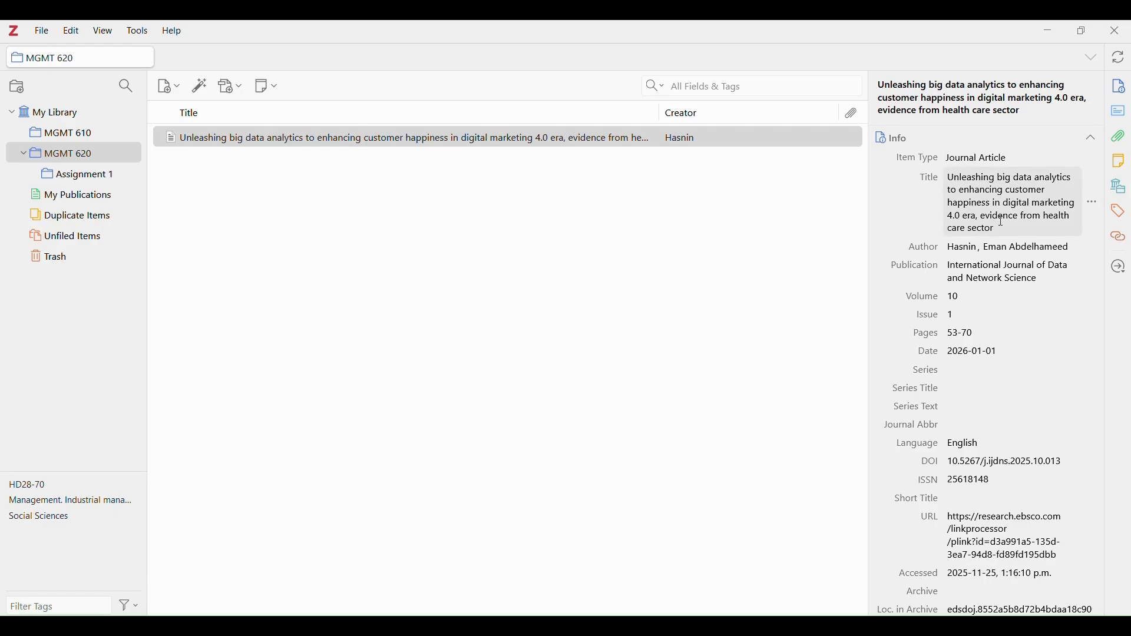
scroll(1007, 221, down, 3)
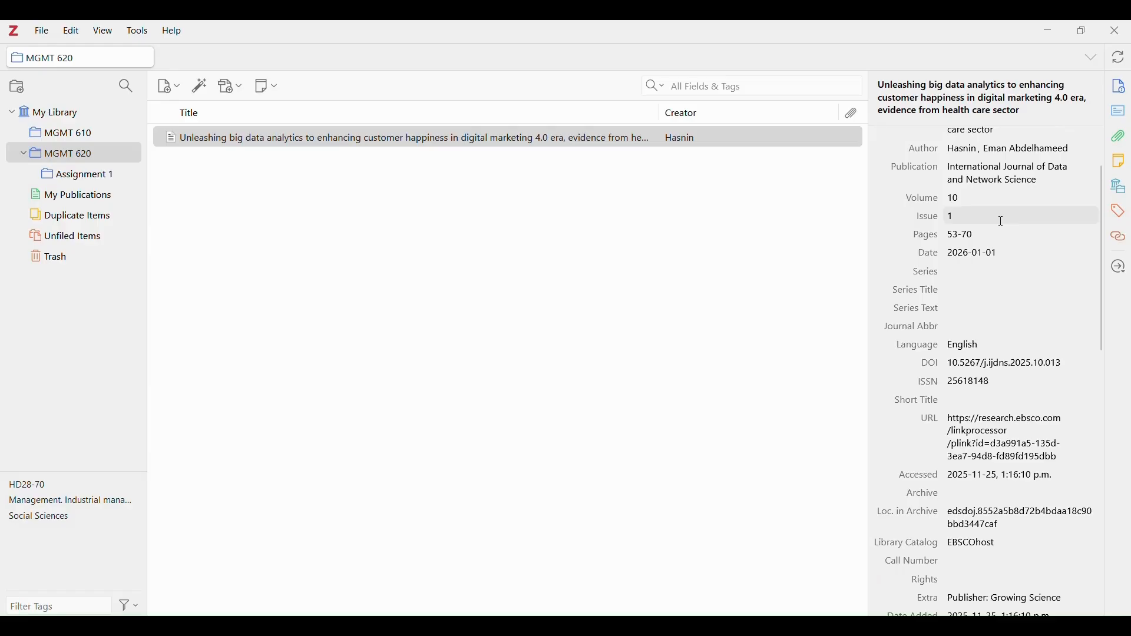
scroll(1002, 221, down, 5)
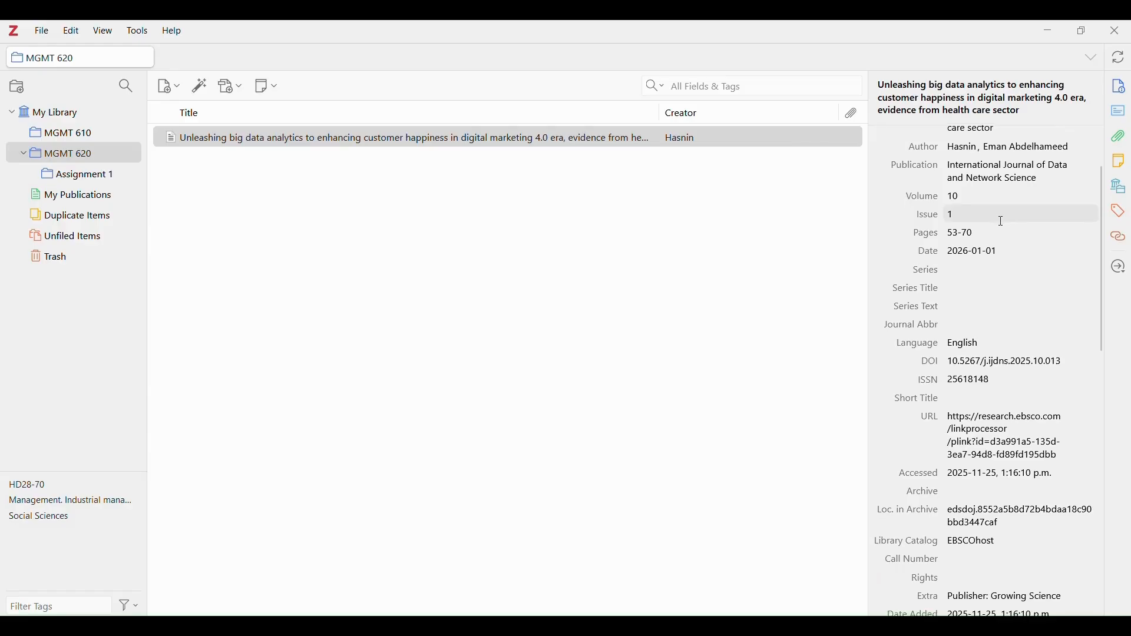
scroll(1002, 222, down, 6)
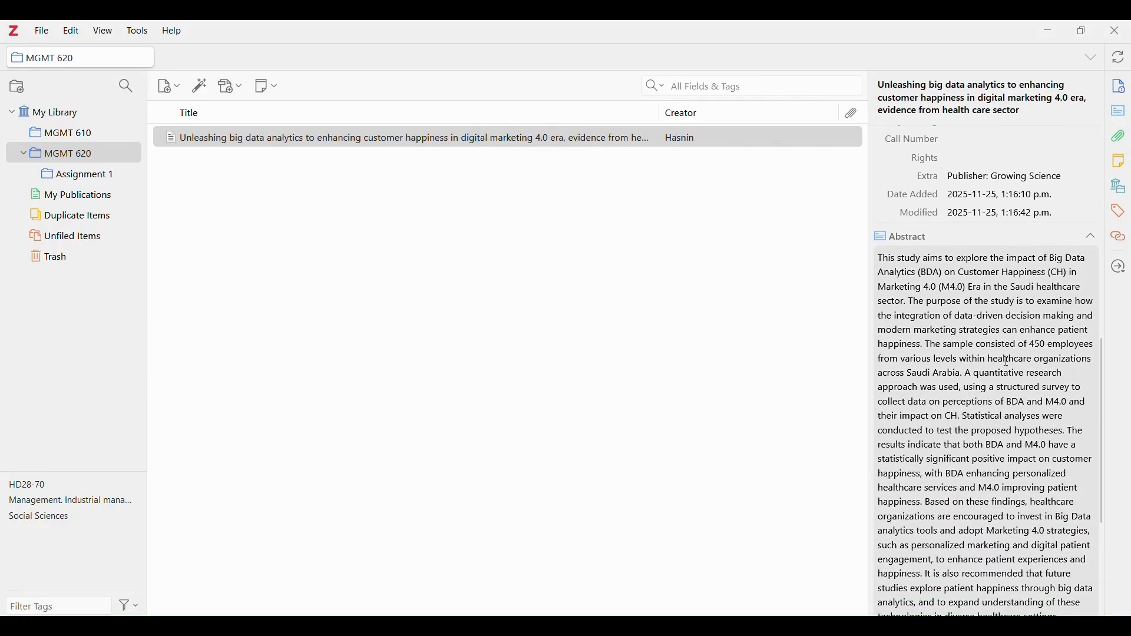
scroll(1009, 365, down, 6)
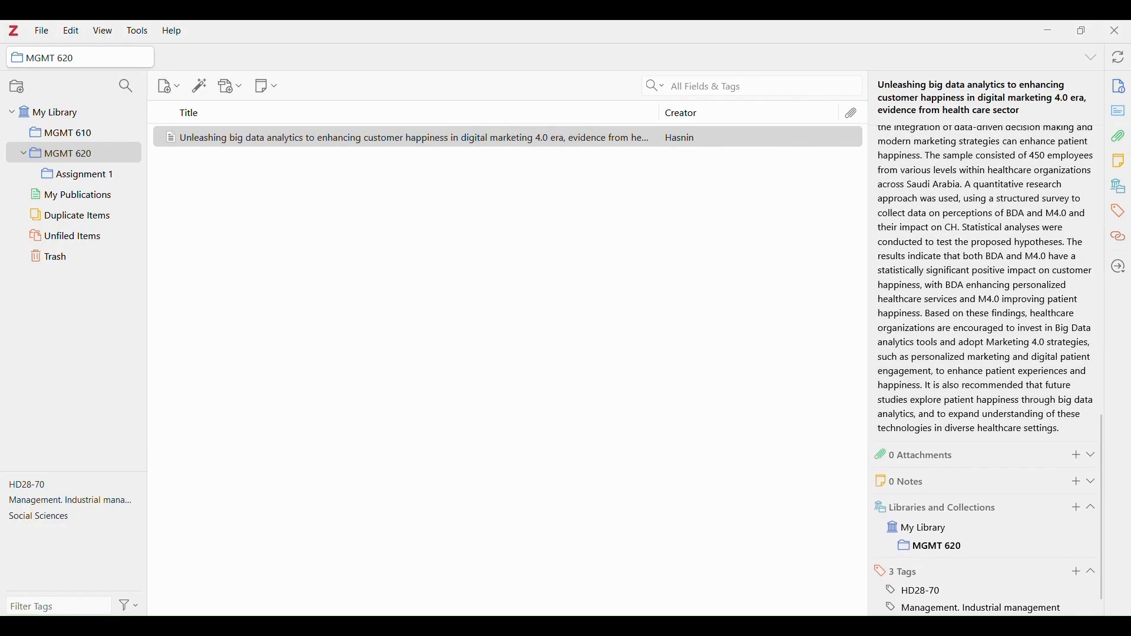
Go back to the EBSCO results and open result 2, 'Application and Trend Analysis of Digital Marketing in Health Industry'.
click(584, 626)
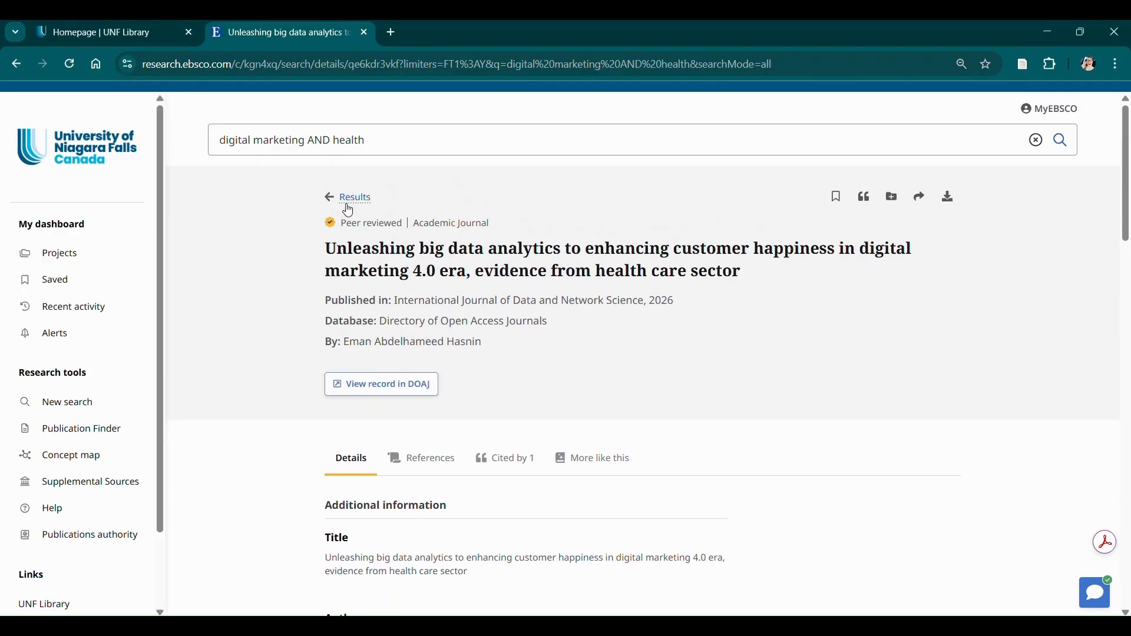
click(352, 199)
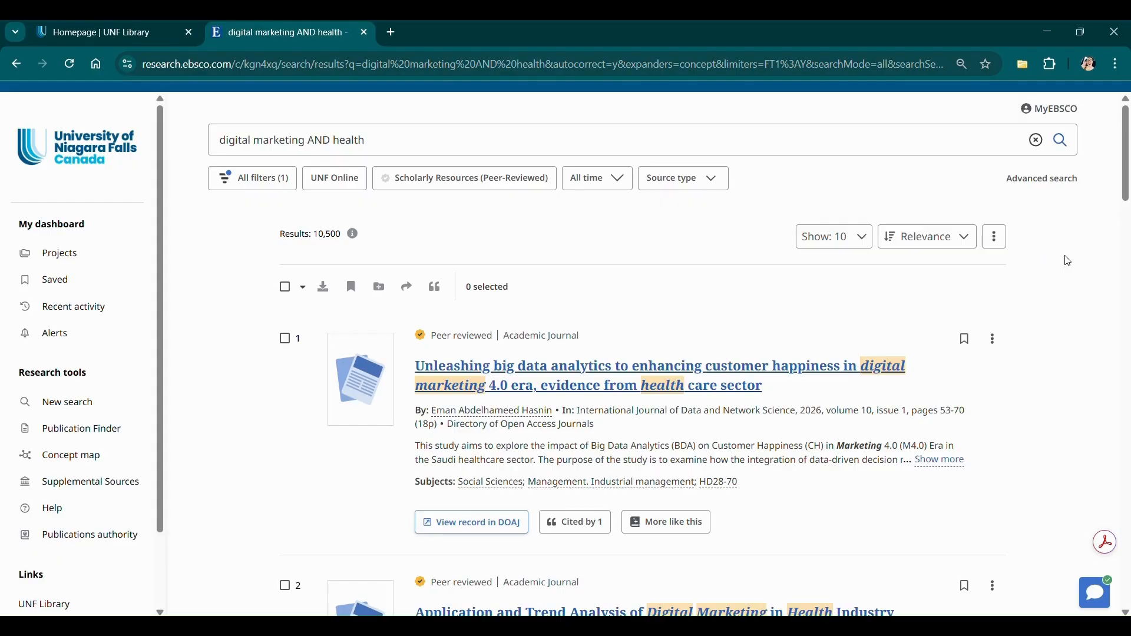
scroll(1068, 261, down, 3)
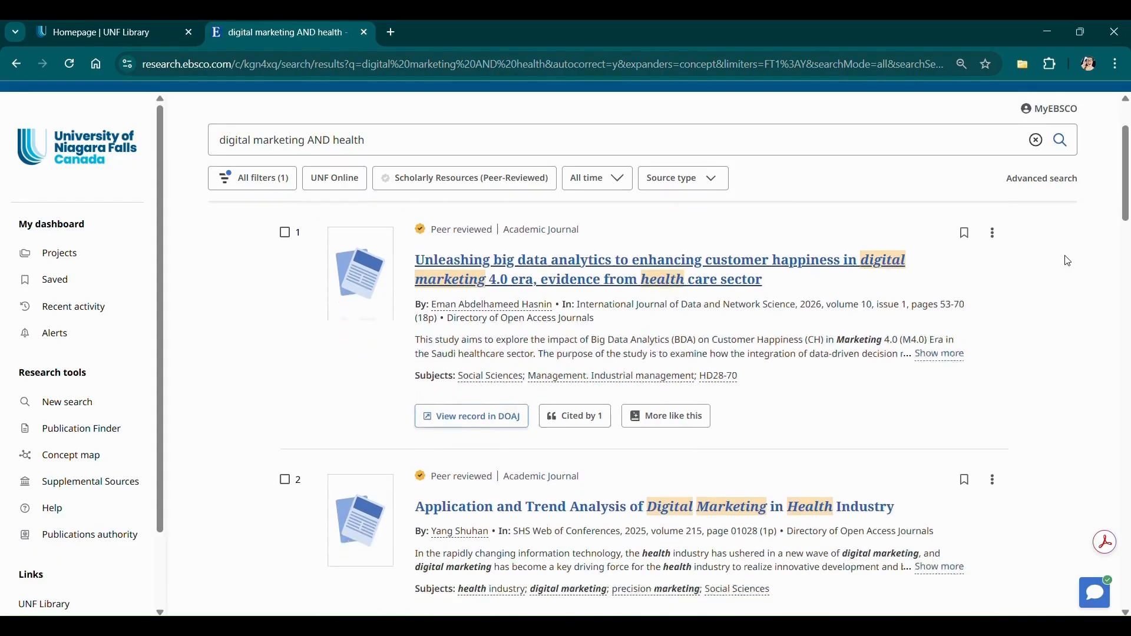
scroll(1068, 261, down, 3)
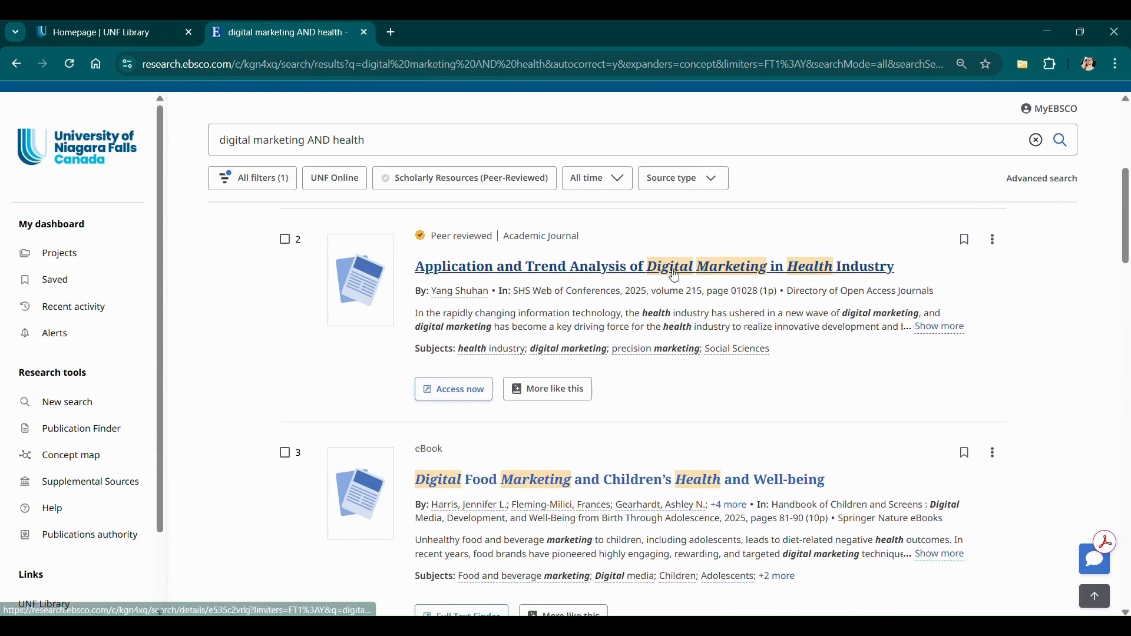
click(676, 276)
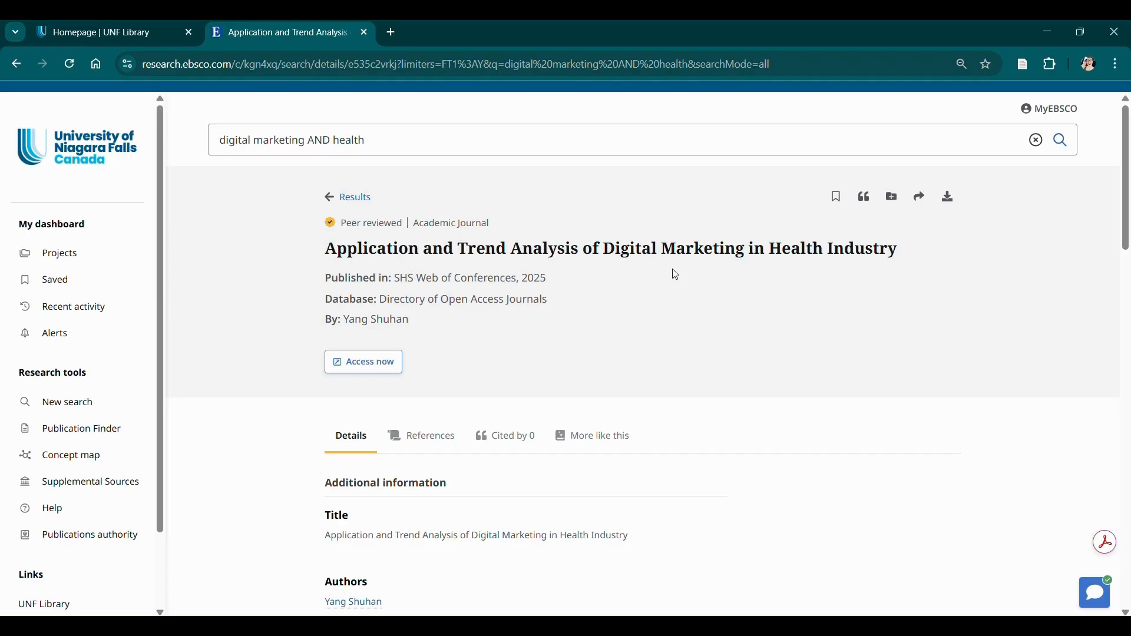
Save the health-industry digital marketing article to MGMT 620 via the Connector and confirm it in Zotero.
click(1030, 69)
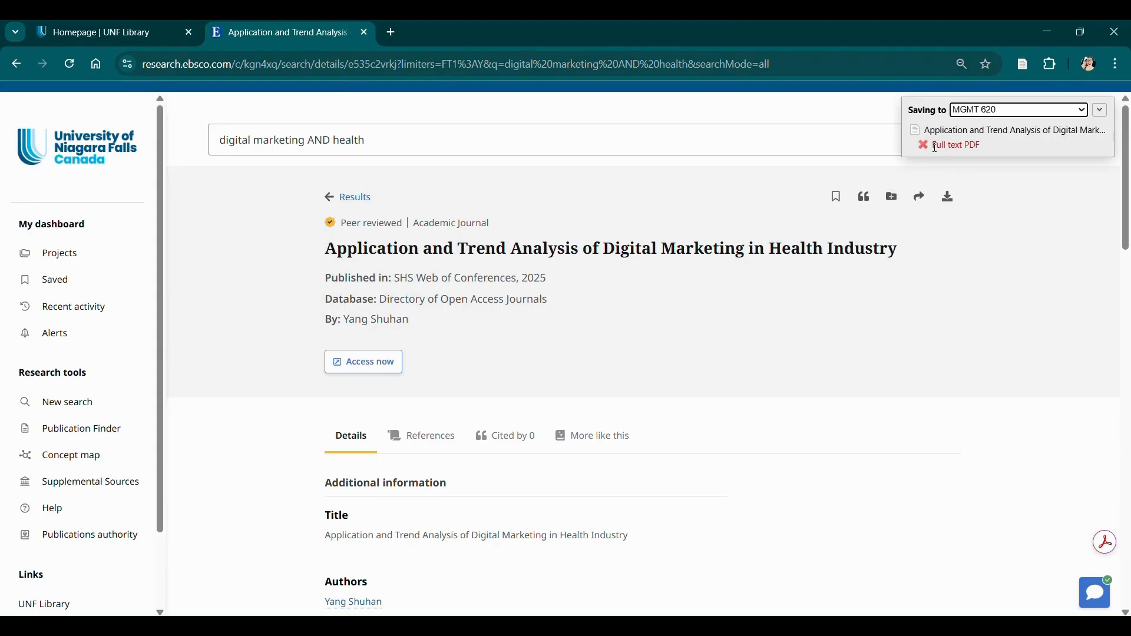
mouse_move(810, 626)
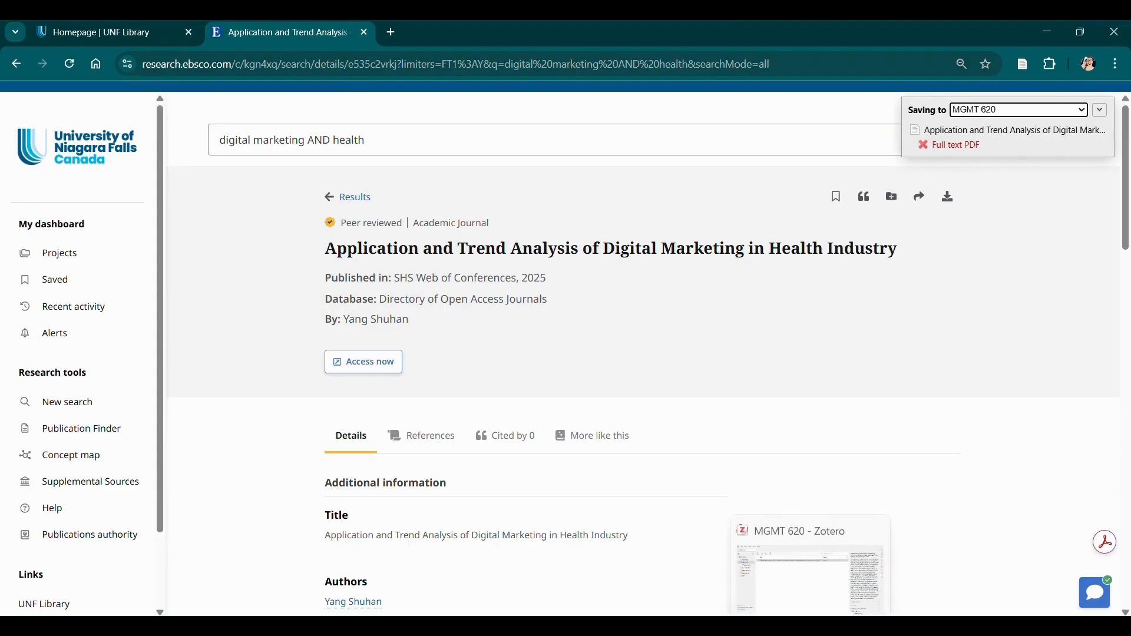
click(810, 560)
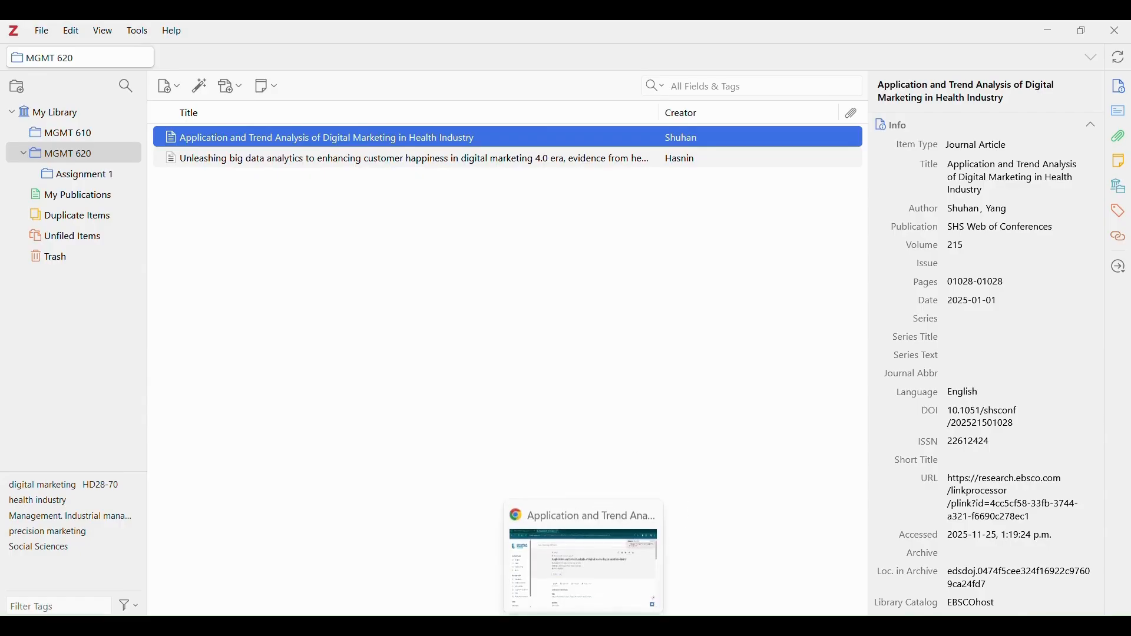
click(583, 627)
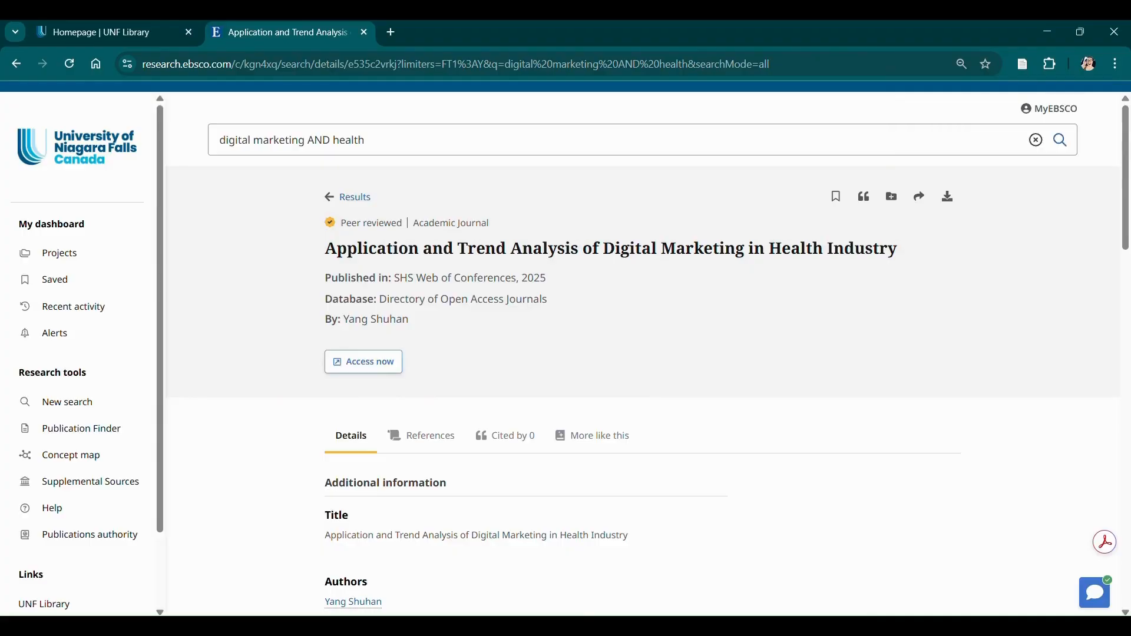
Return to the 'digital marketing AND health' results and open the Zotero Item Selector for the page.
click(351, 207)
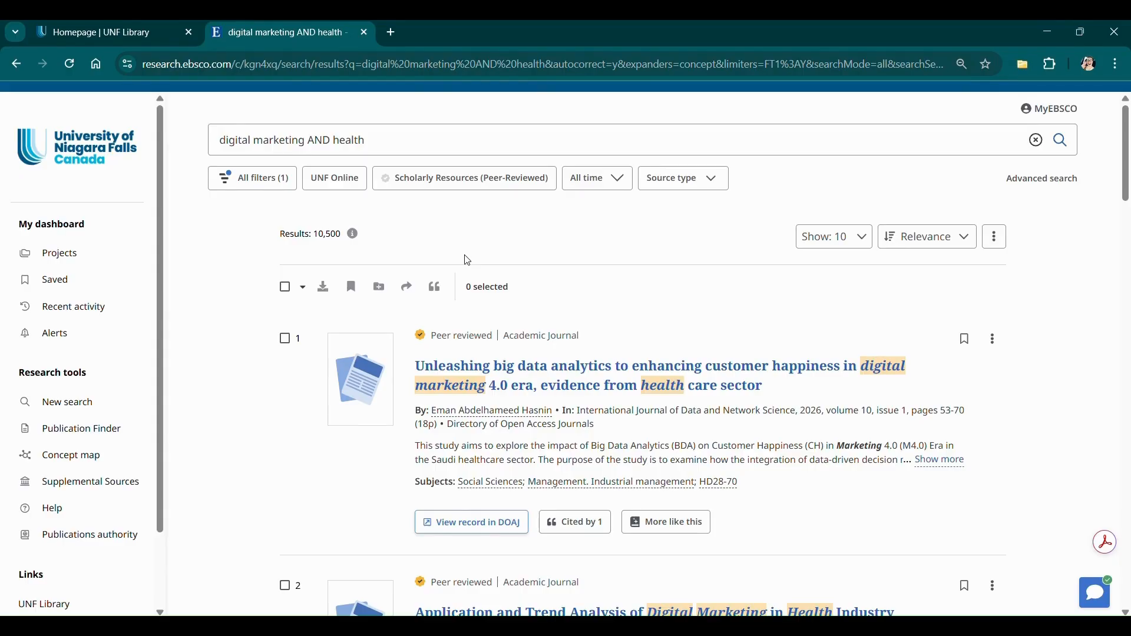
click(1024, 67)
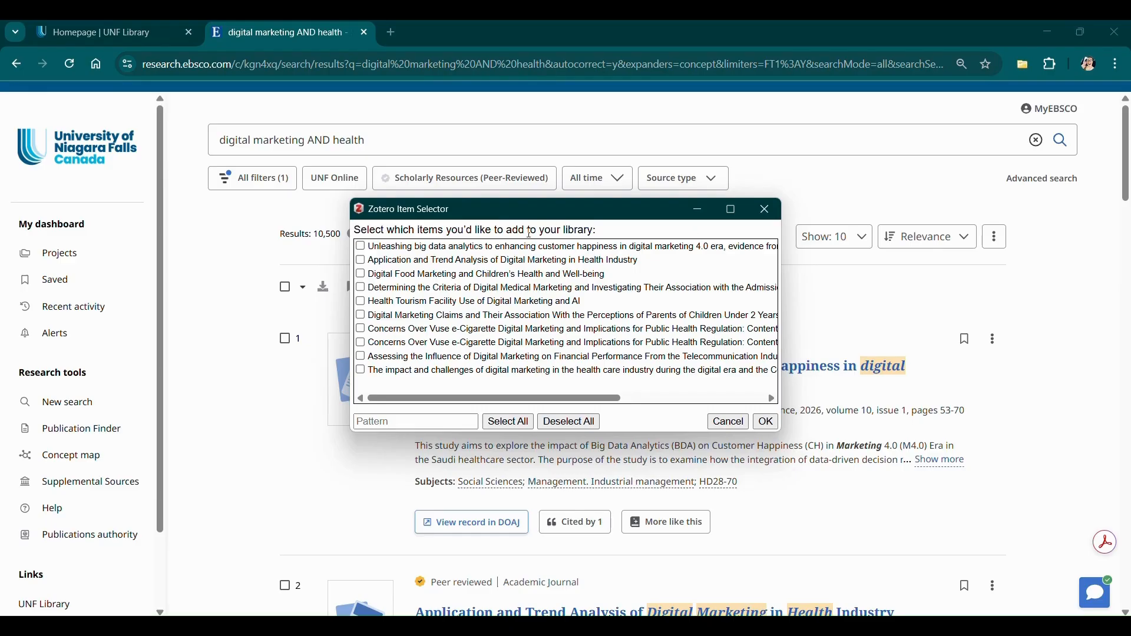
Save seven articles, including Digital Food Marketing, Health Tourism and Digital Marketing Claims, to MGMT 620.
click(362, 275)
click(361, 288)
click(362, 302)
click(361, 316)
click(362, 343)
click(362, 358)
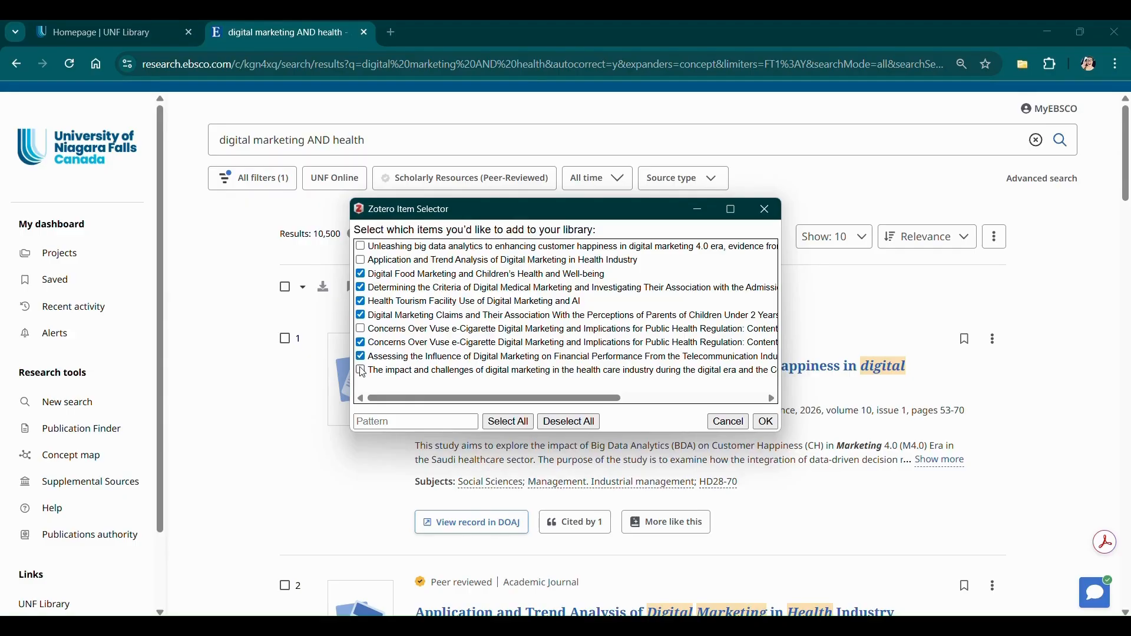
click(362, 372)
click(767, 423)
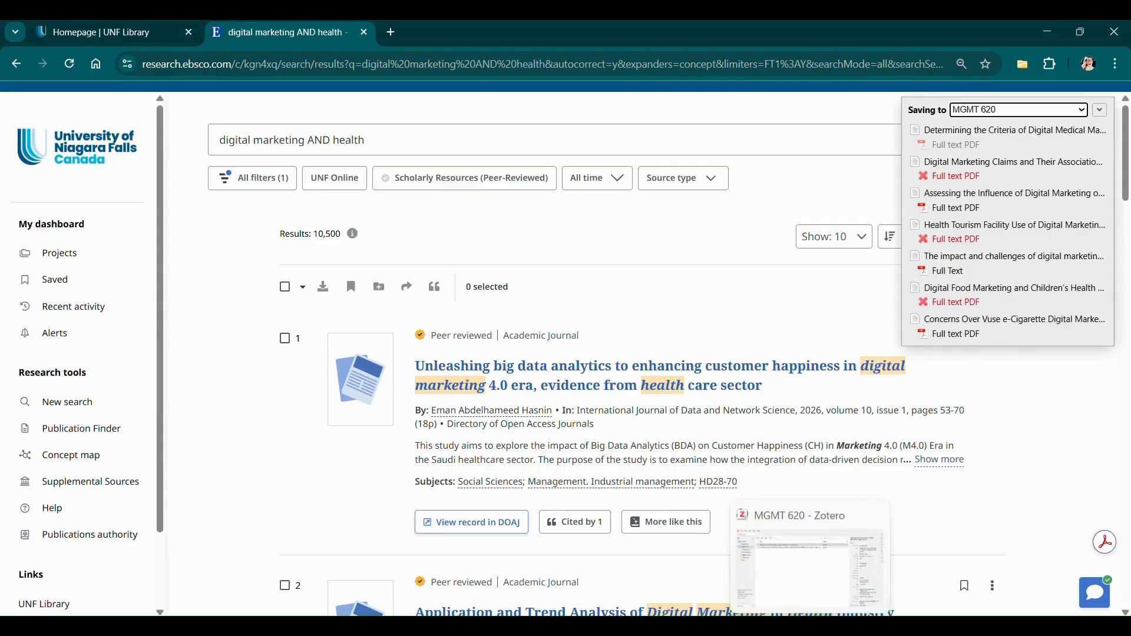
Check that Zotero's MGMT 620 lists nine articles and select the Determining the Criteria item.
click(810, 626)
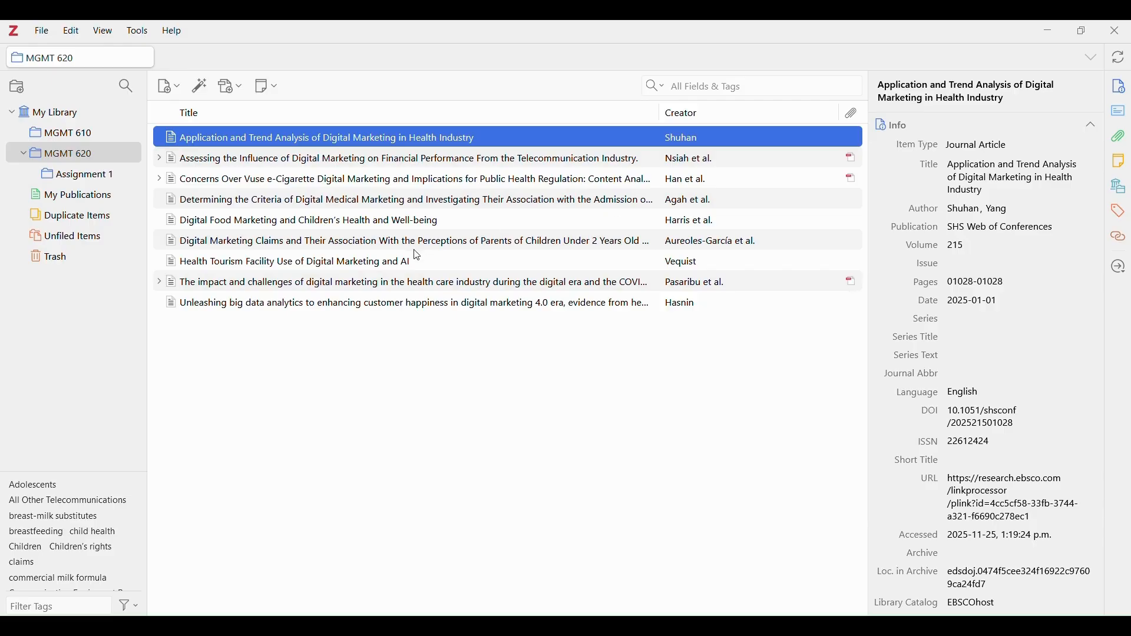
click(606, 202)
Range-select the MGMT 620 articles from Application and Trend Analysis to the bottom of the list.
click(563, 136)
shift+click(533, 199)
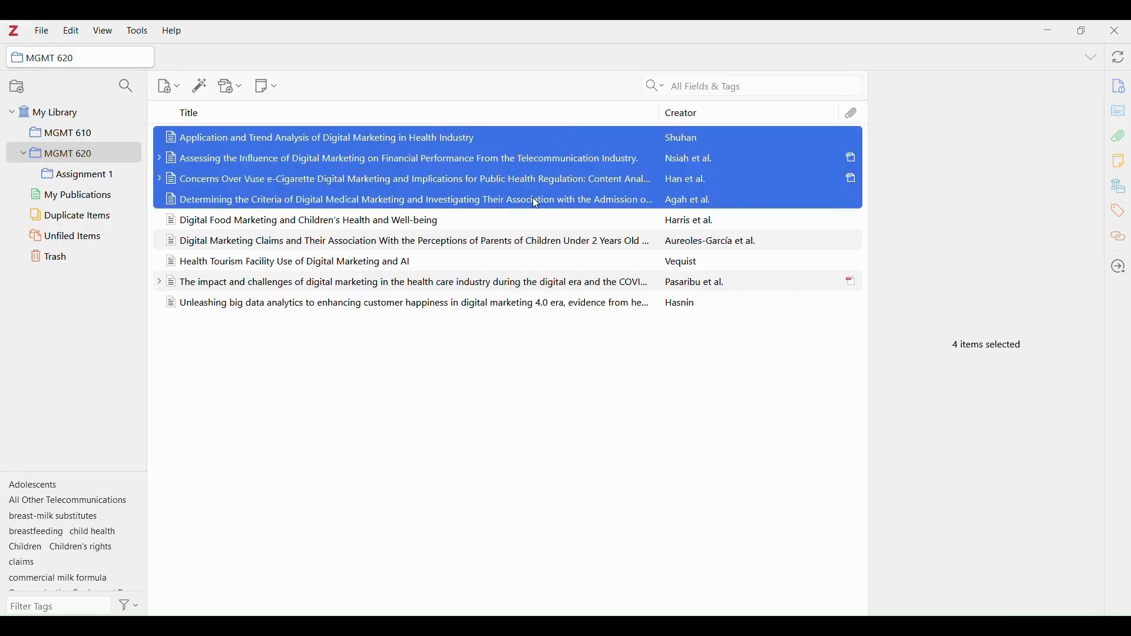
shift+click(523, 307)
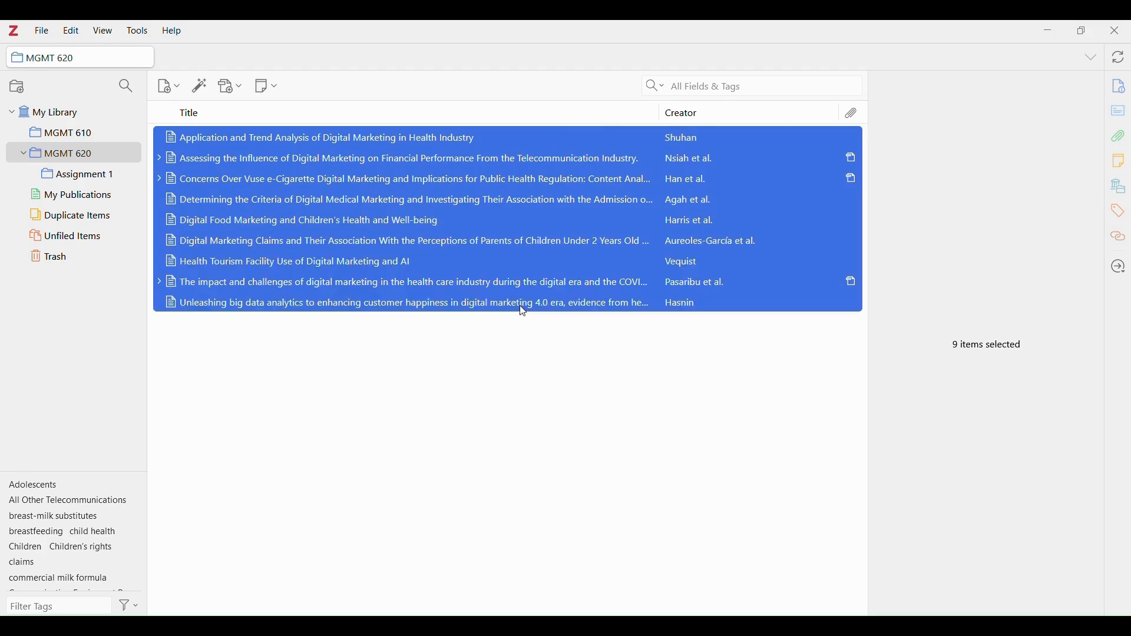
Select only the six articles lacking PDFs, Application and Trend Analysis through Unleashing big data, and open their context menu.
click(505, 138)
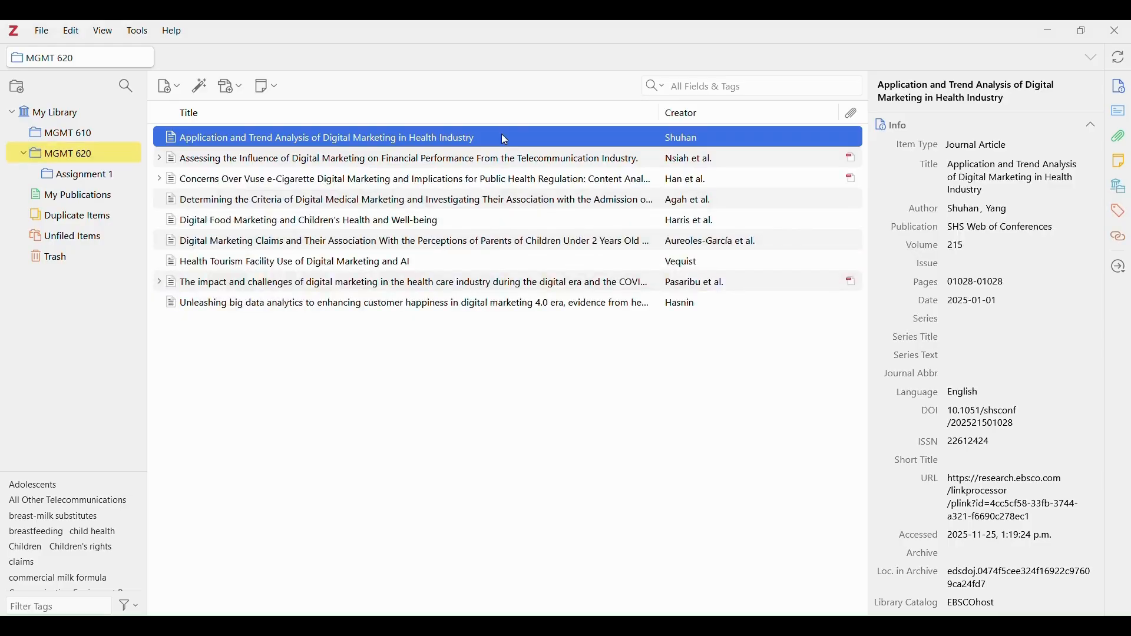
ctrl+click(502, 201)
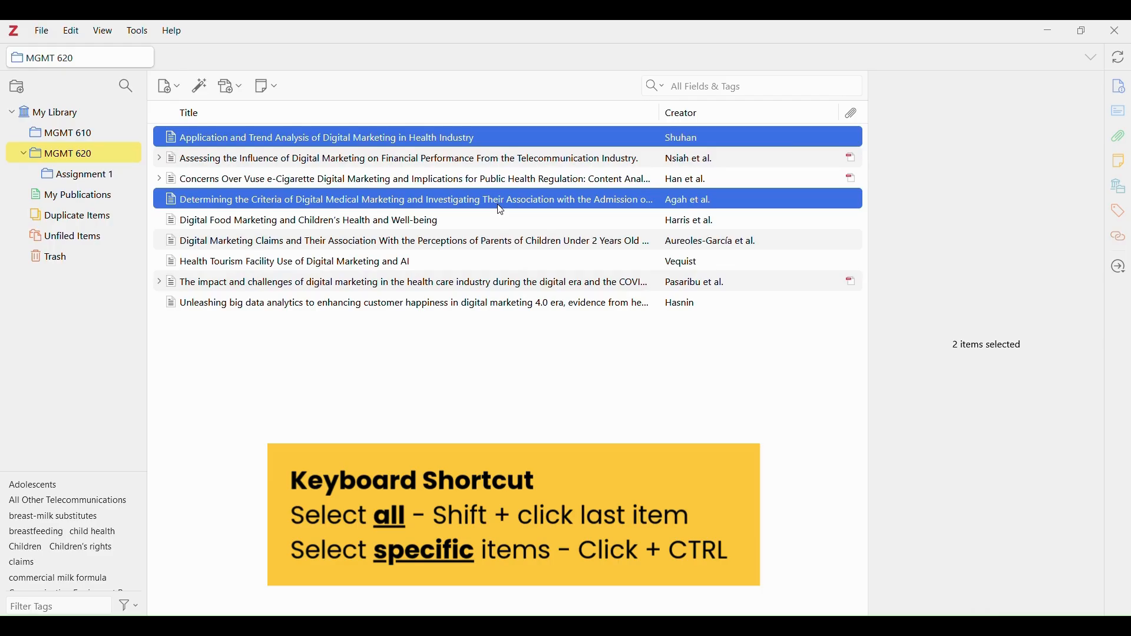
ctrl+click(500, 225)
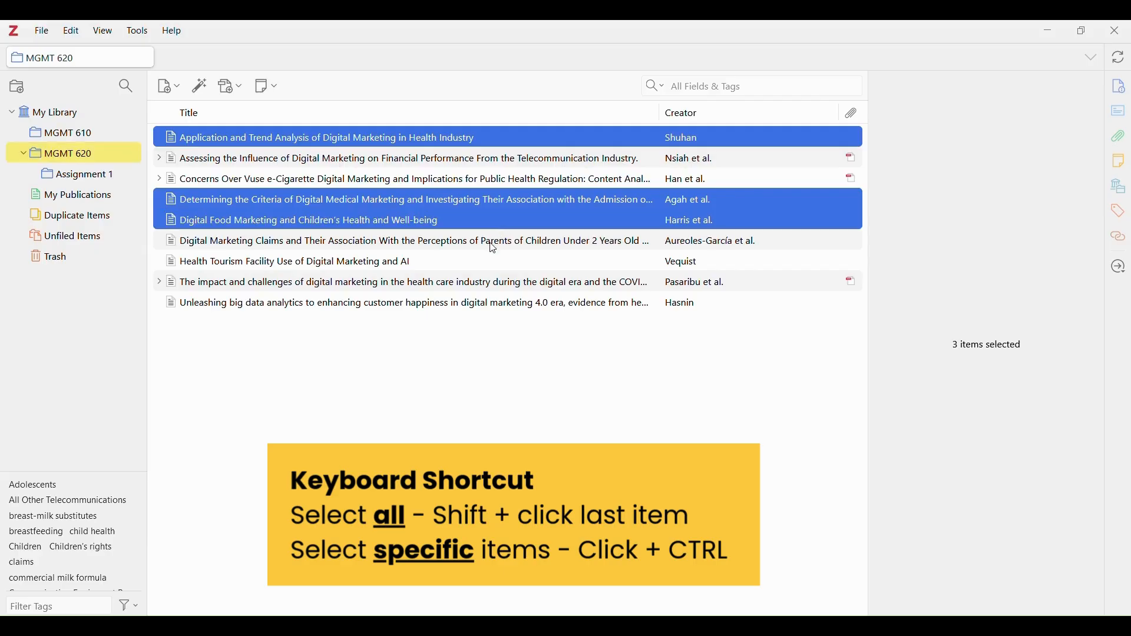
ctrl+click(493, 243)
ctrl+click(490, 261)
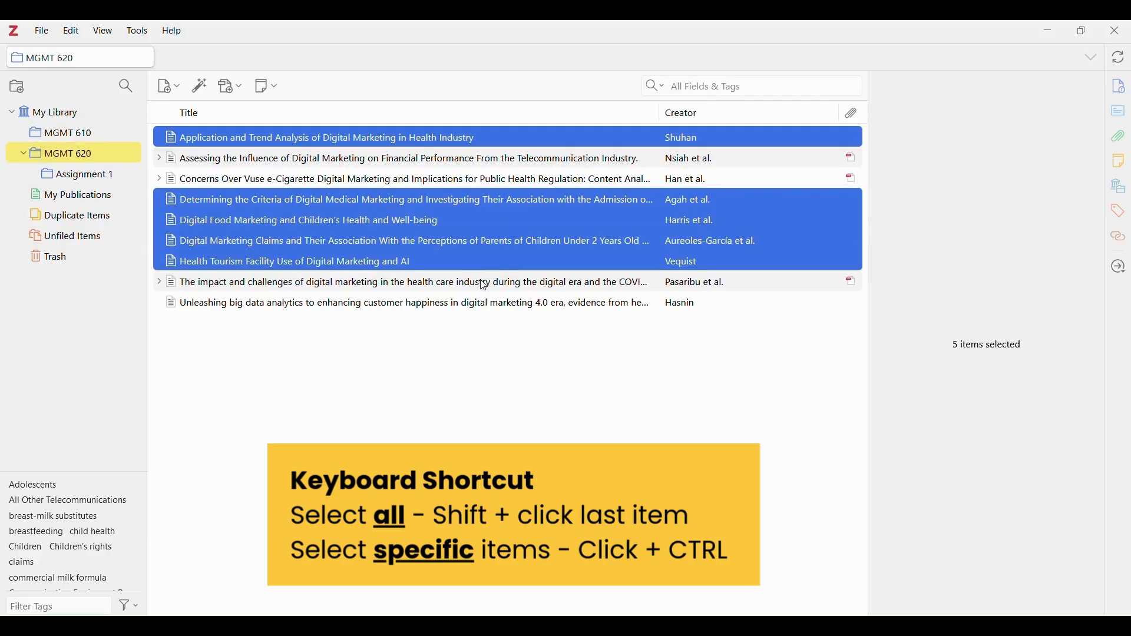
ctrl+click(465, 307)
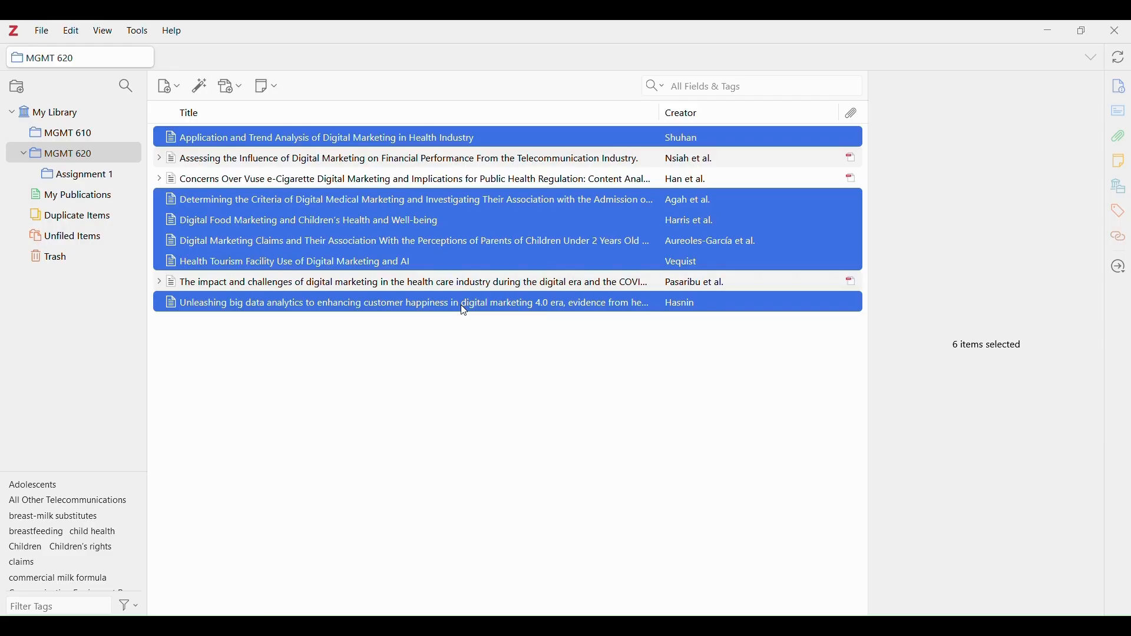
right_click(464, 306)
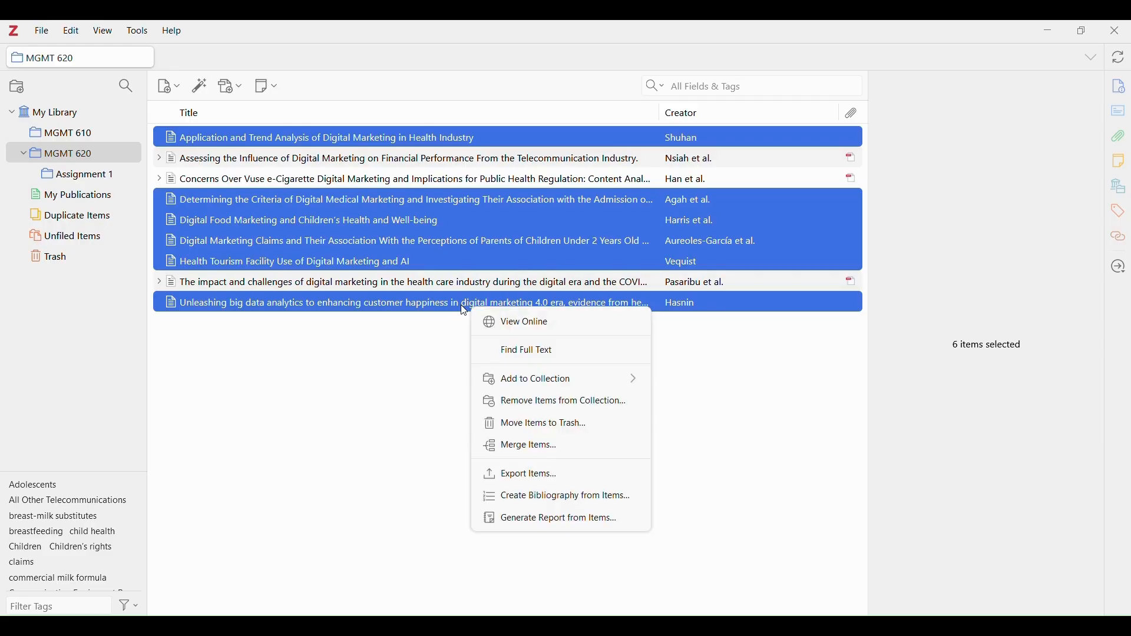
Run Find Full Text on the six selected articles.
click(593, 353)
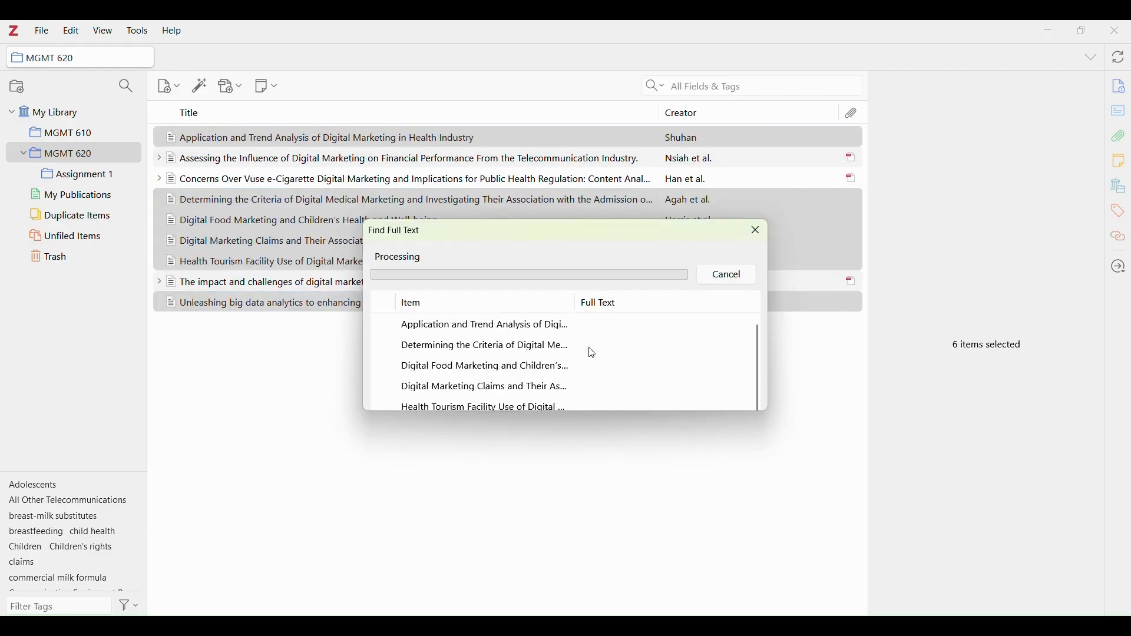
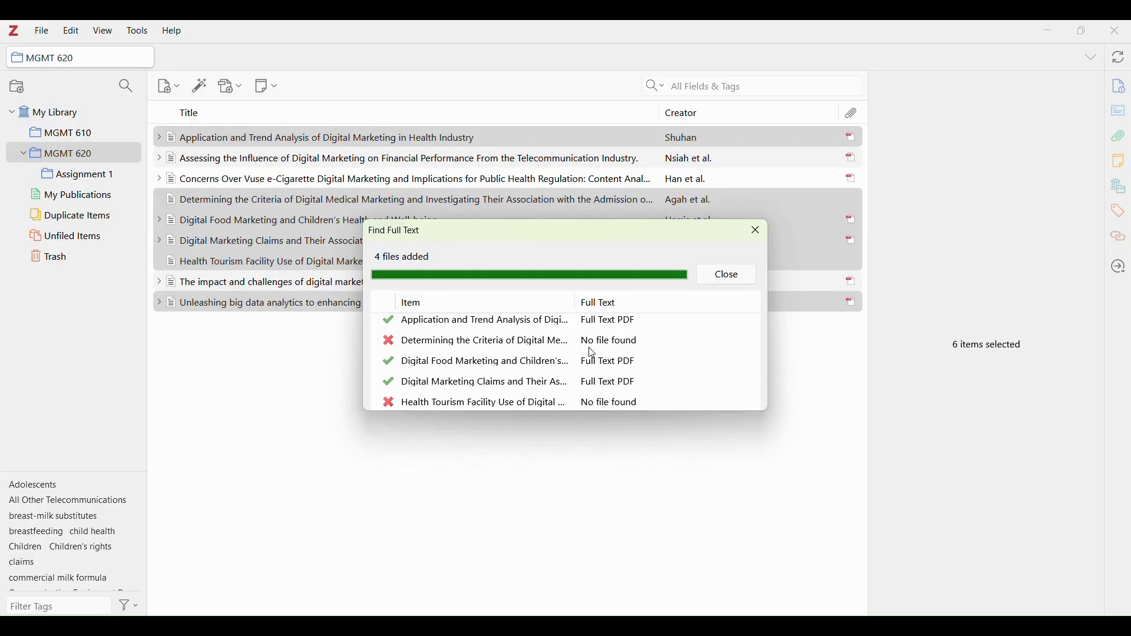
Close the Find Full Text results and view the Determining the Criteria article's Info details.
click(752, 276)
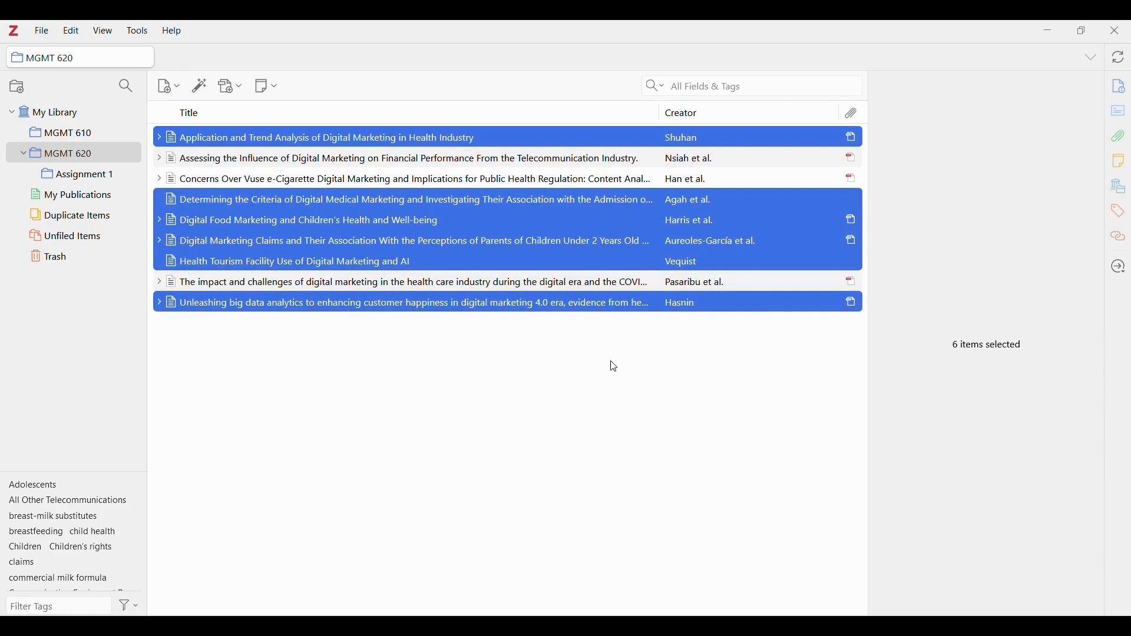
click(572, 211)
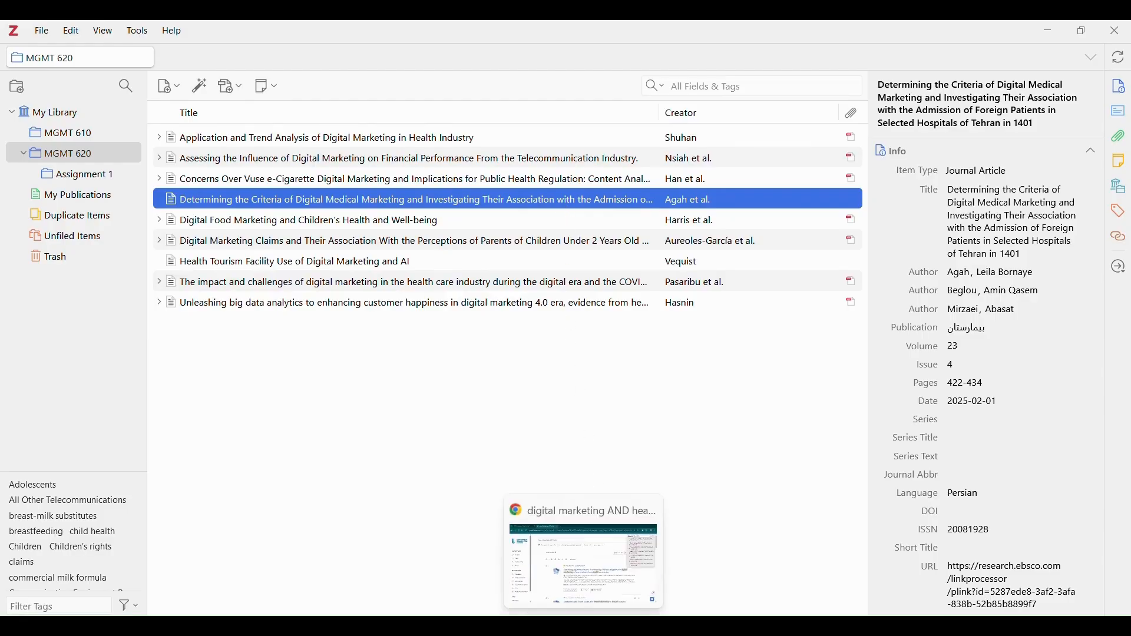
click(584, 627)
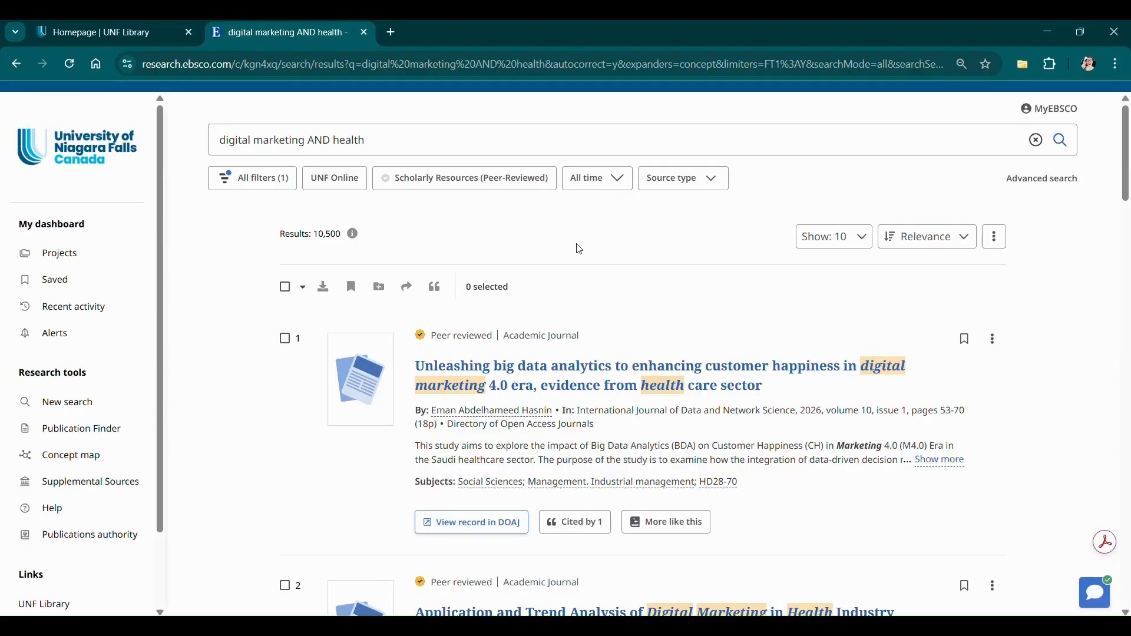
Open the EBSCO record for result 4, Determining the Criteria of Digital Medical Marketing.
scroll(580, 250, down, 8)
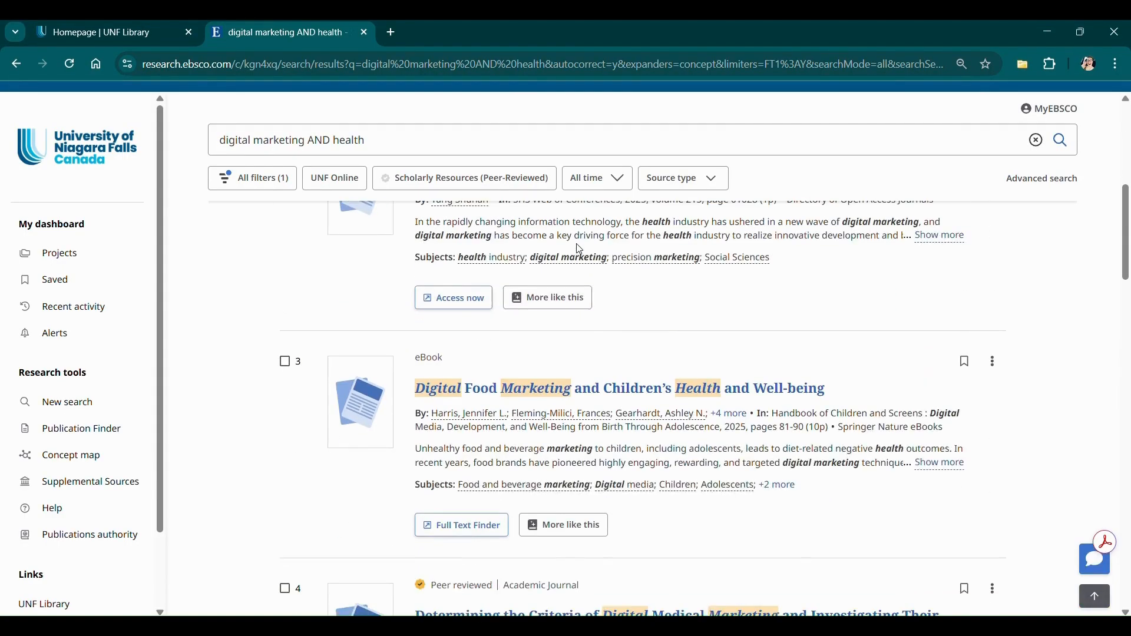
scroll(580, 250, down, 5)
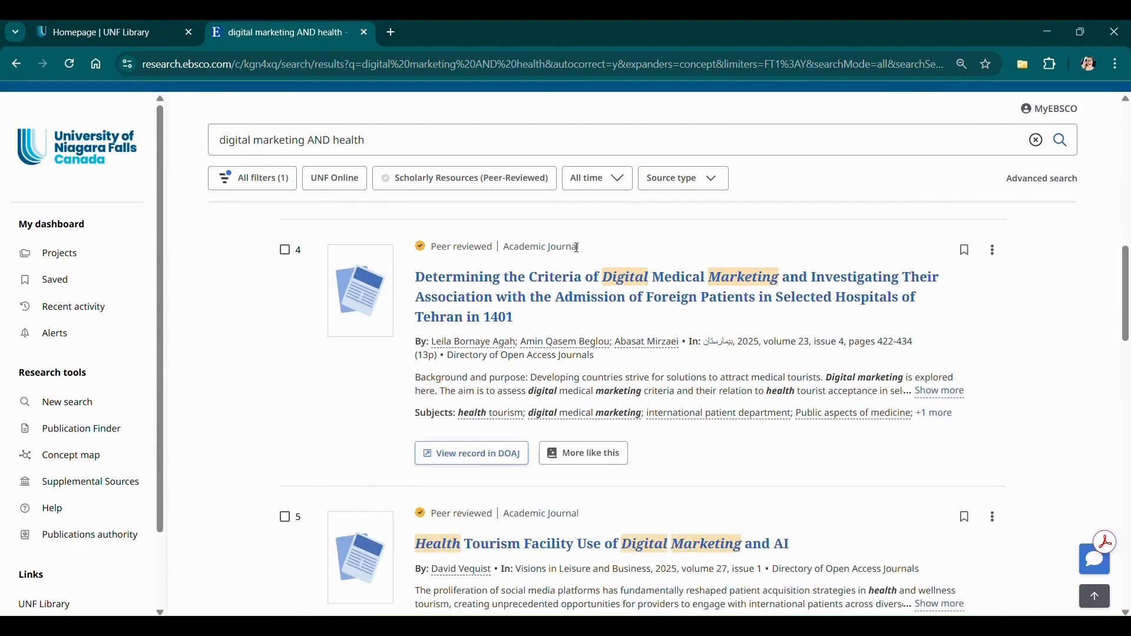
click(483, 289)
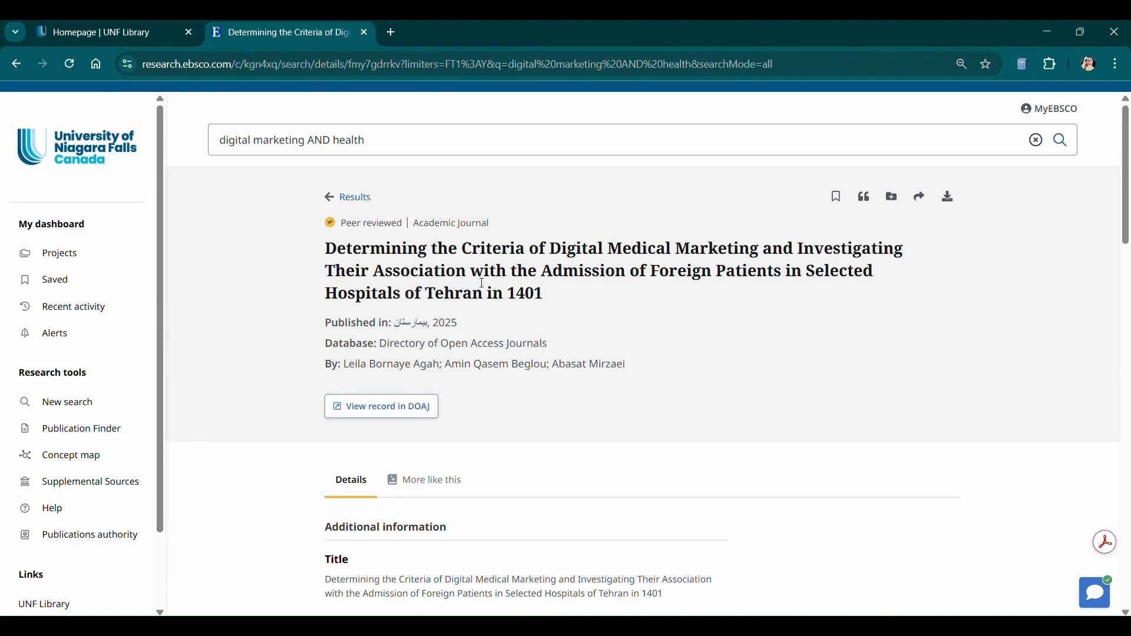
scroll(483, 283, down, 1)
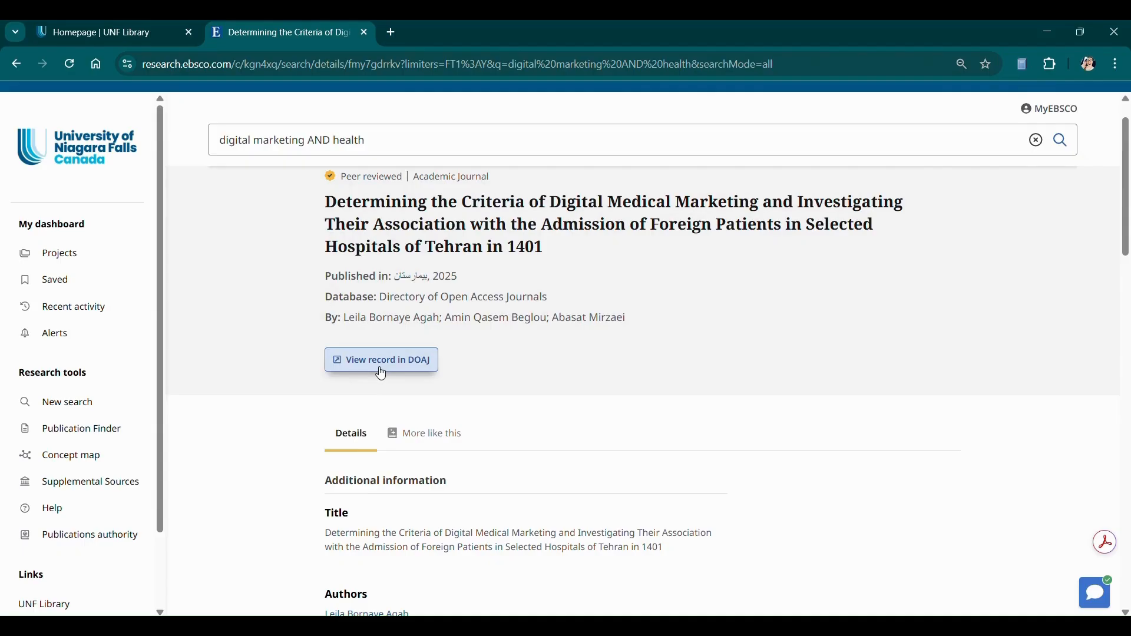
Go to the article's DOAJ record and open its full-text PDF, jhosp-v23n4p422-en.pdf.
click(381, 360)
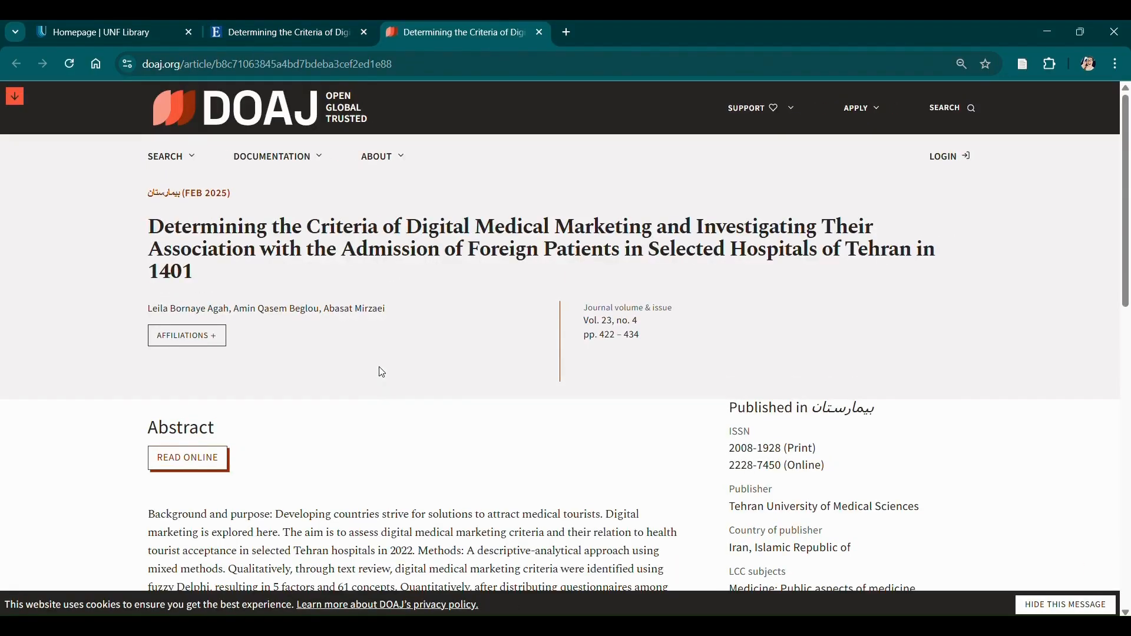
scroll(382, 372, down, 4)
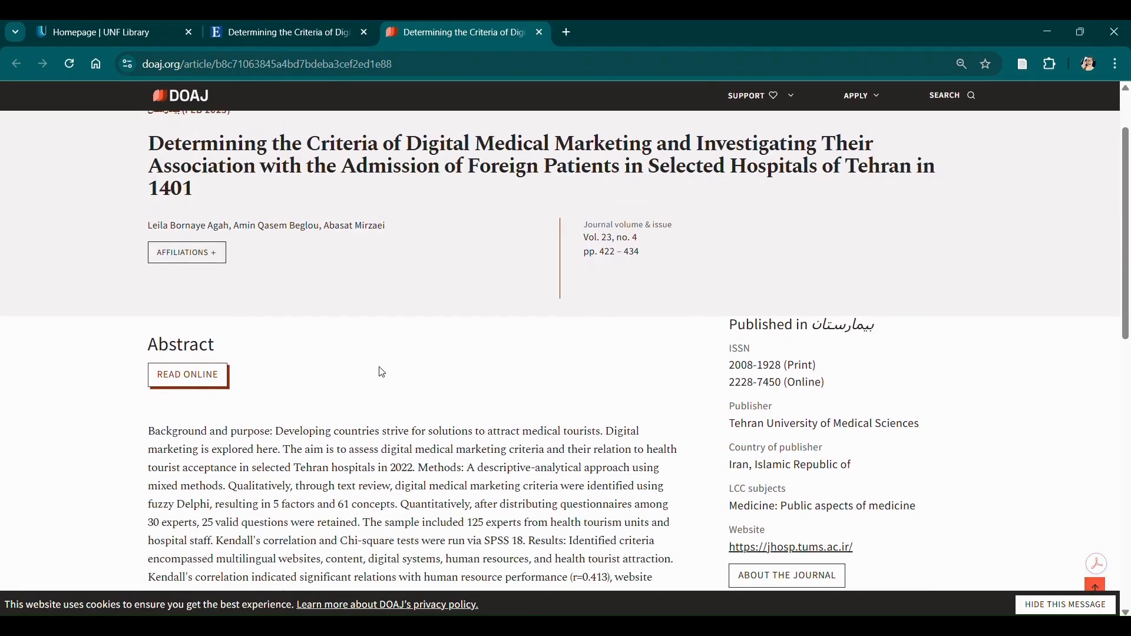
scroll(381, 372, up, 1)
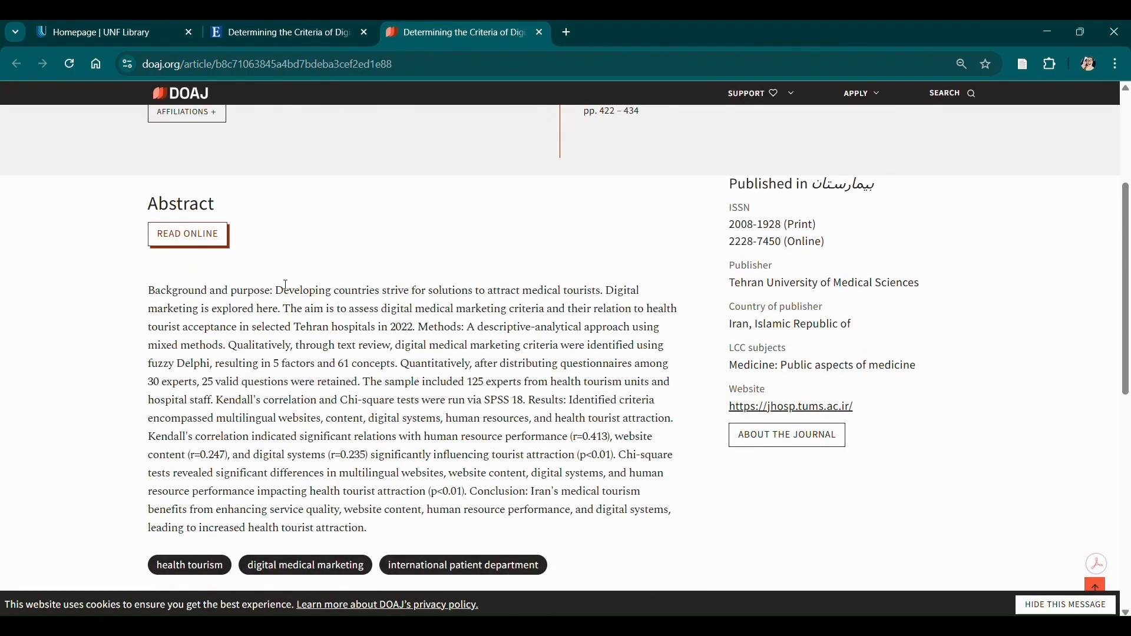
click(209, 245)
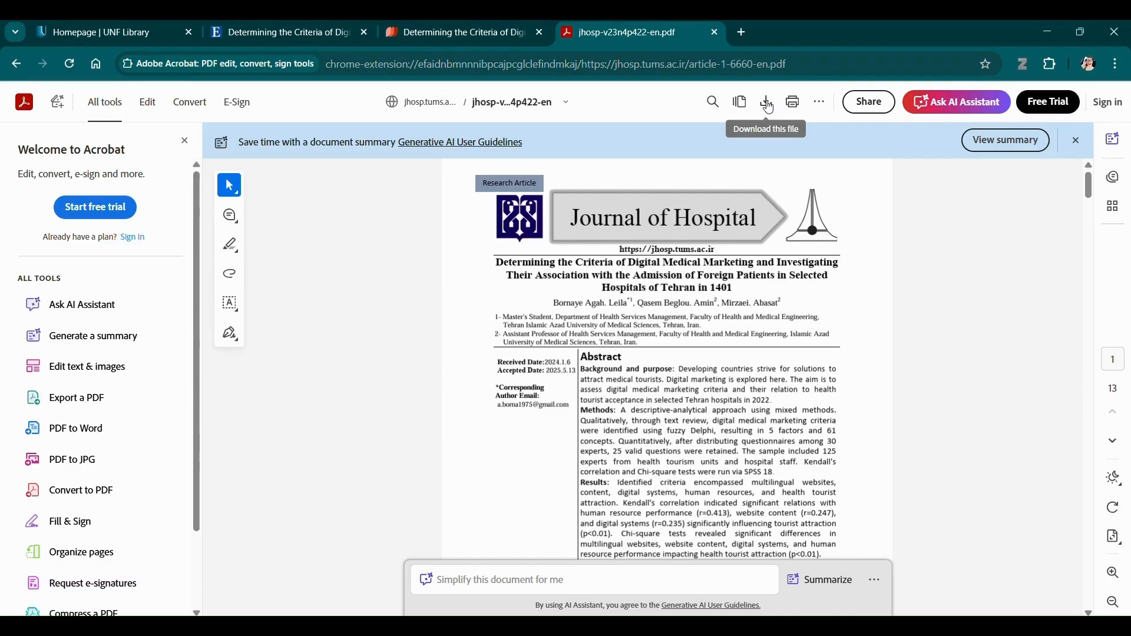
Download the article PDF and save it as jhosp-v23n4p422-en in the Downloads folder.
click(767, 104)
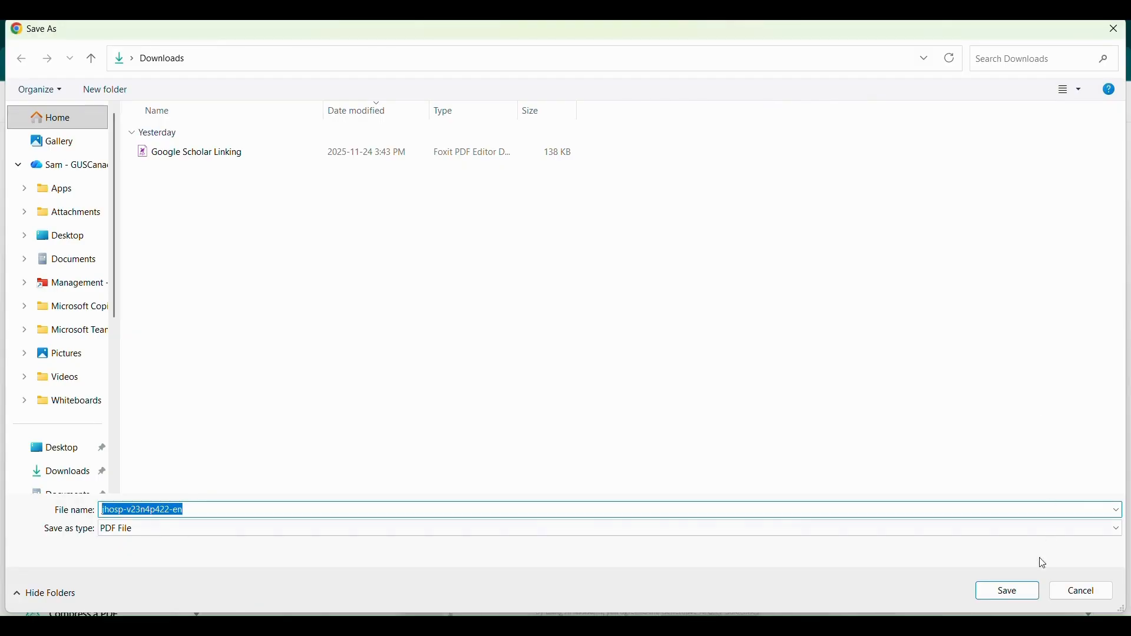
click(1016, 595)
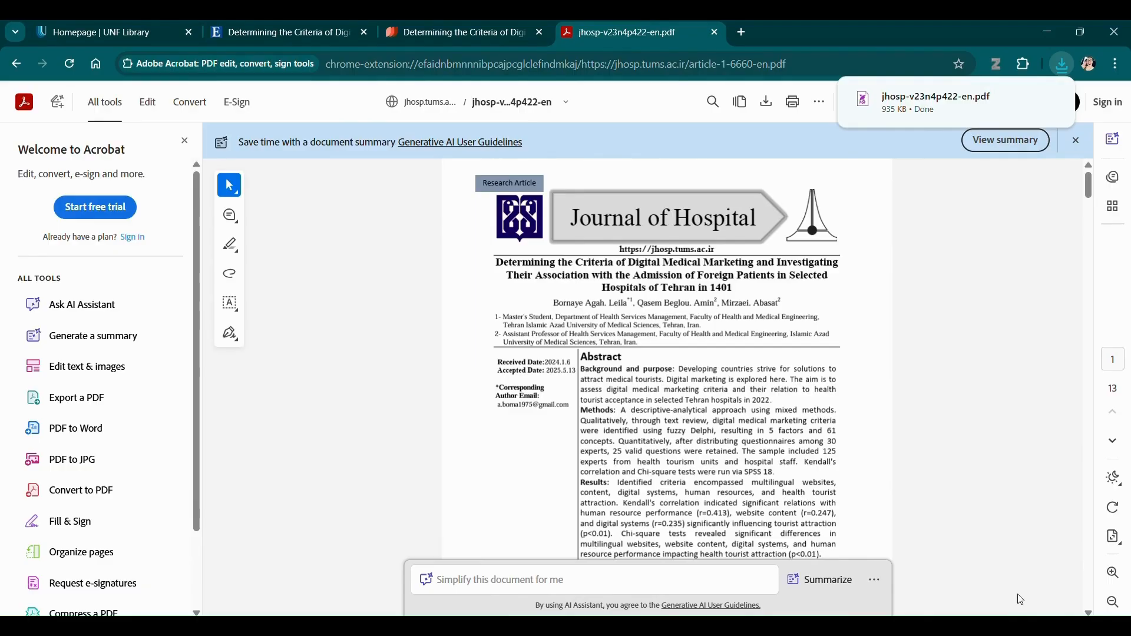
click(809, 626)
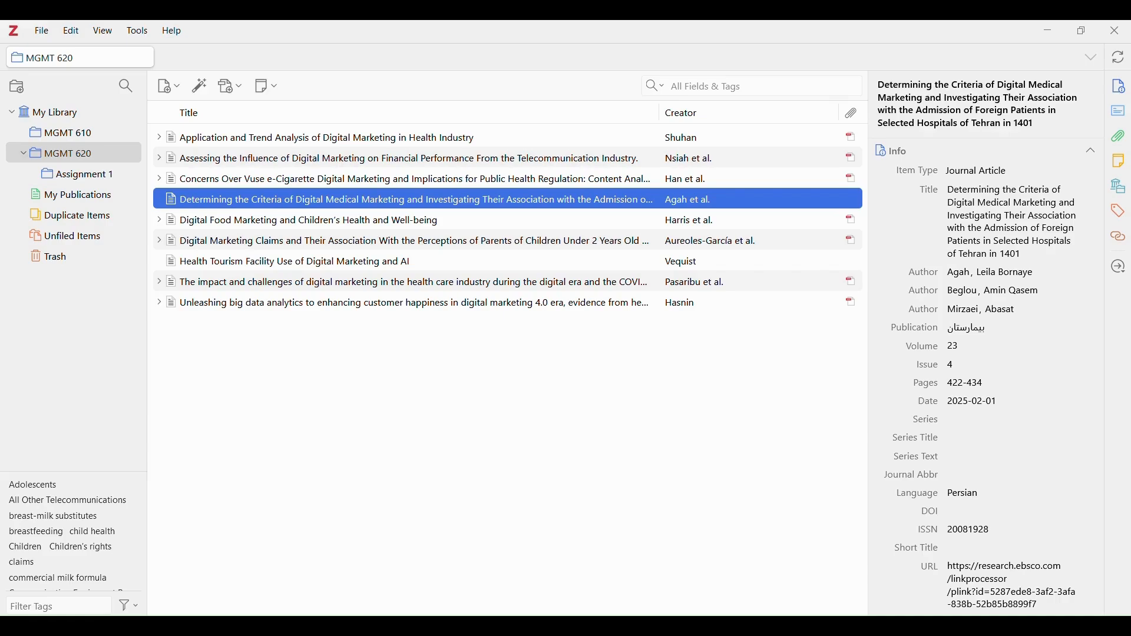
Drag jhosp-v23n4p422-en.pdf from Downloads onto the Determining the Criteria item to attach it.
click(533, 626)
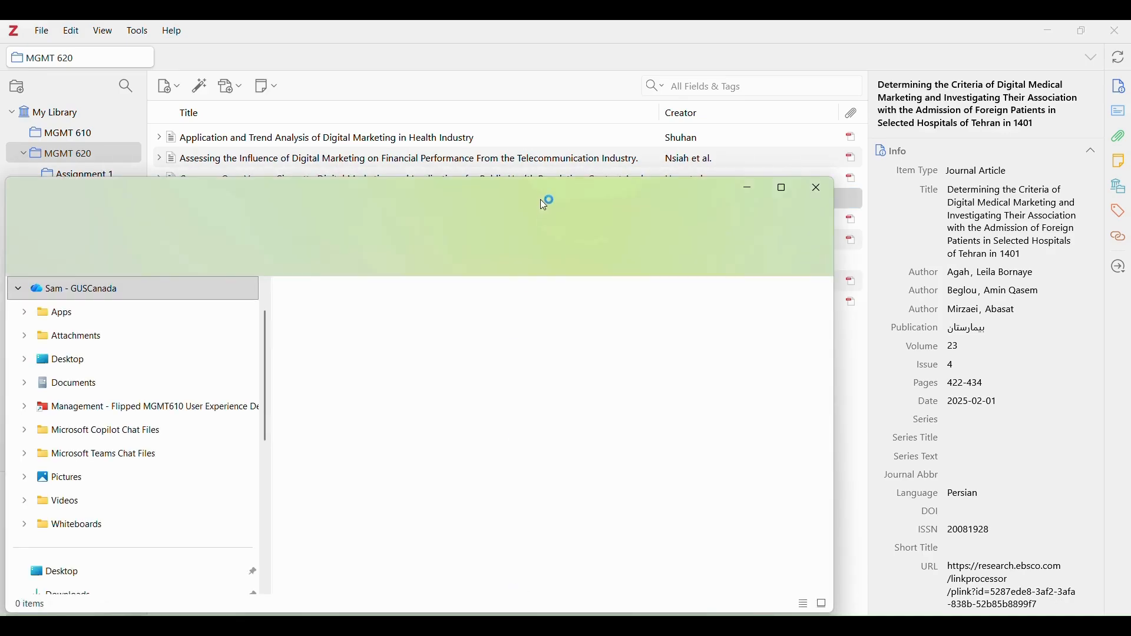
scroll(176, 374, down, 3)
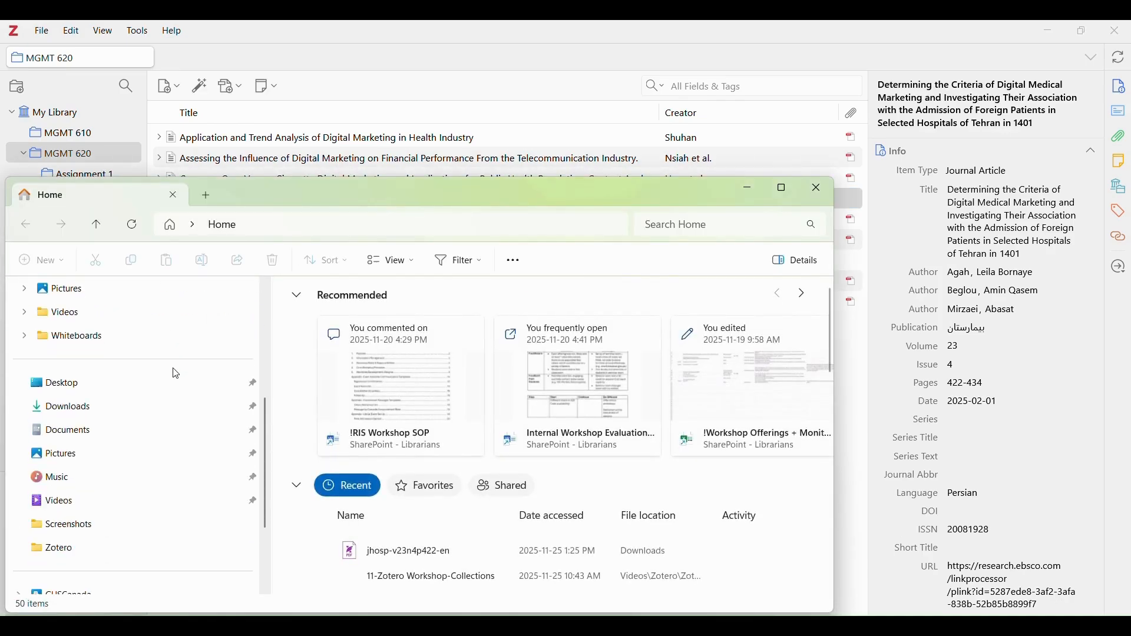
click(75, 412)
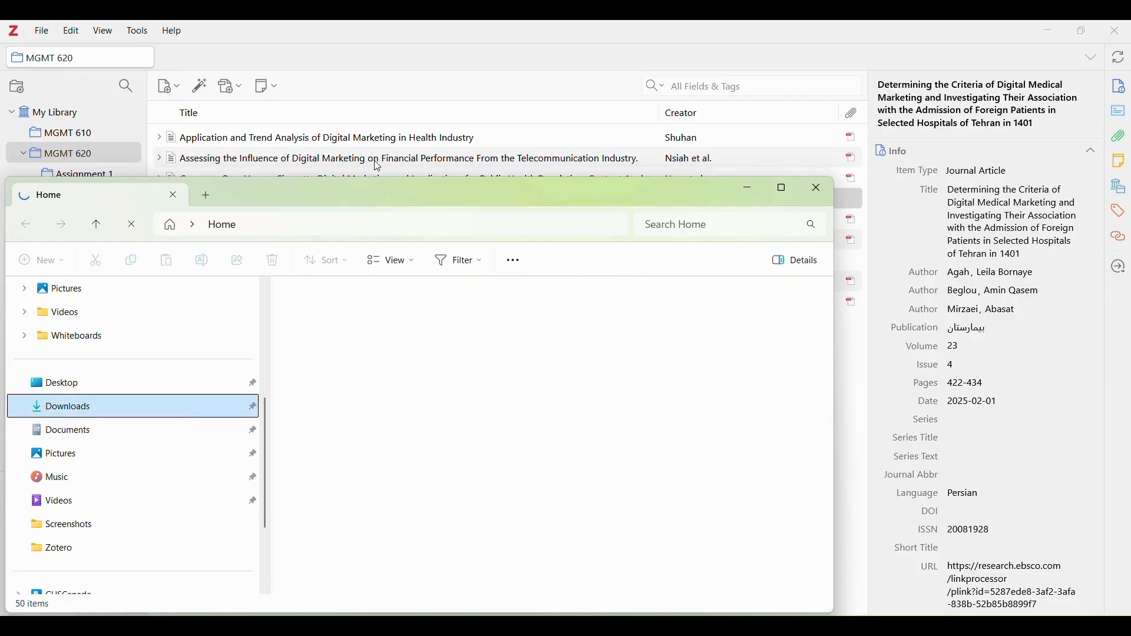
drag(346, 193, 343, 363)
click(338, 499)
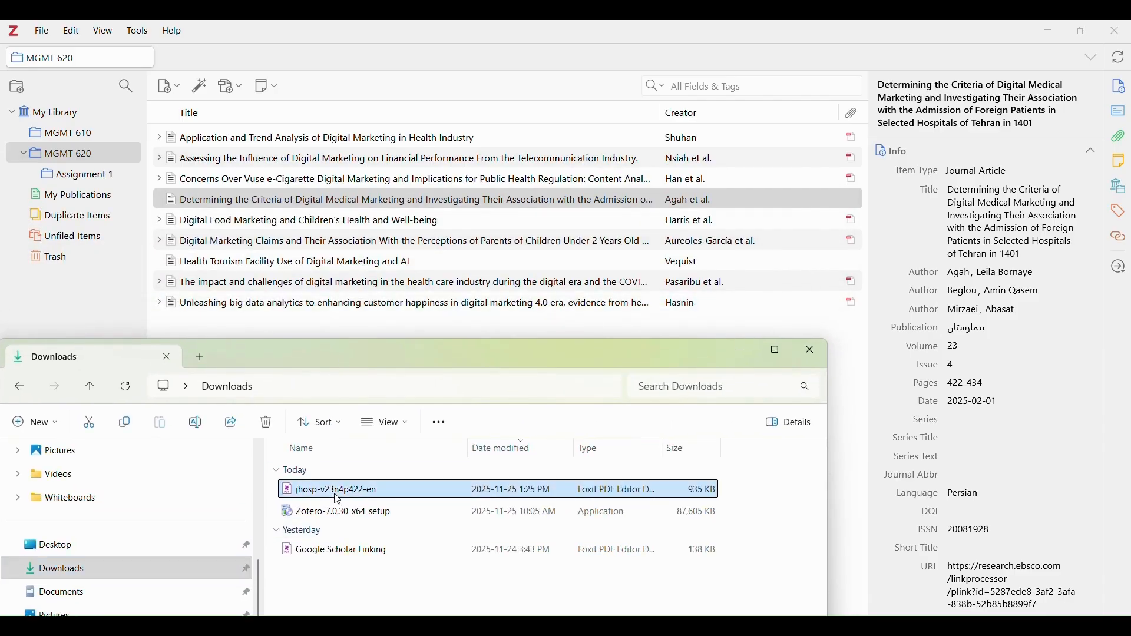
drag(338, 498, 336, 203)
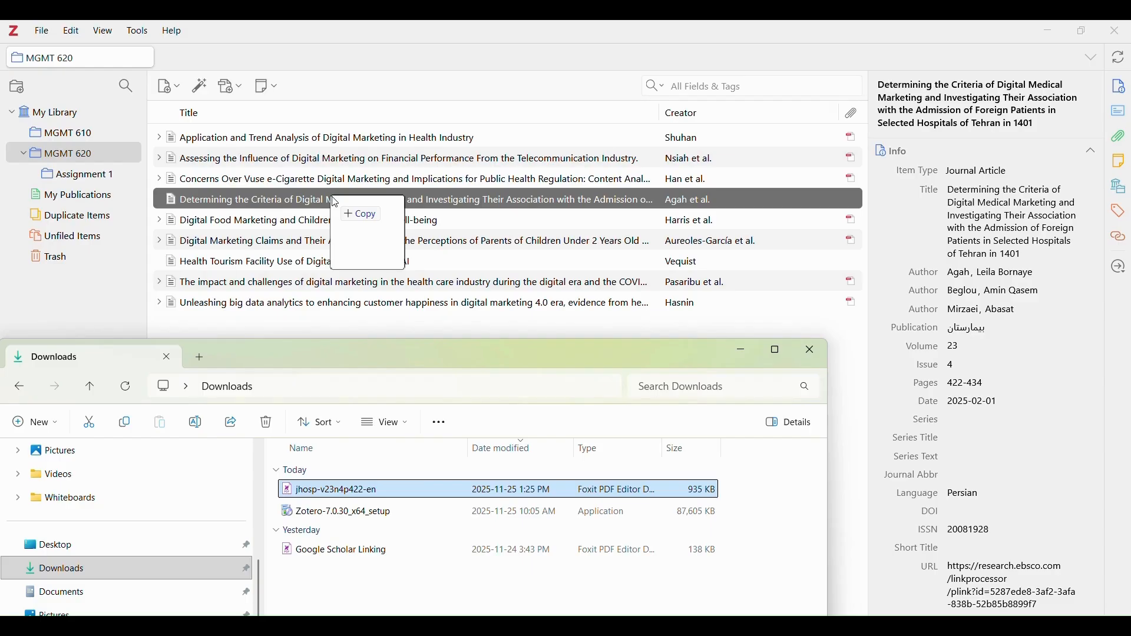
drag(336, 202, 336, 203)
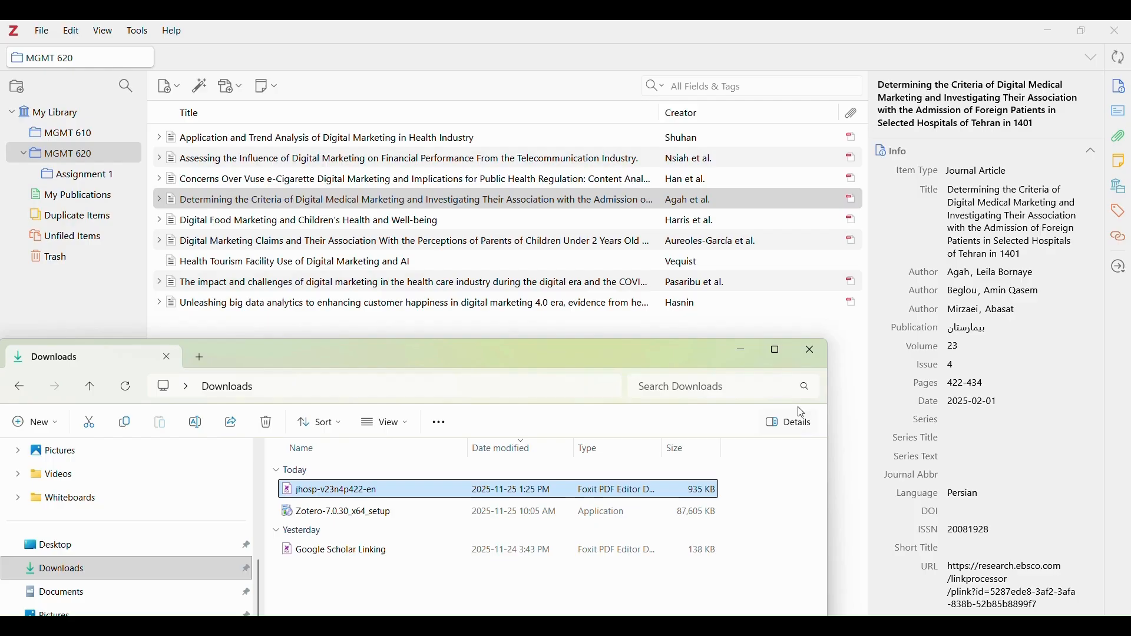
click(811, 363)
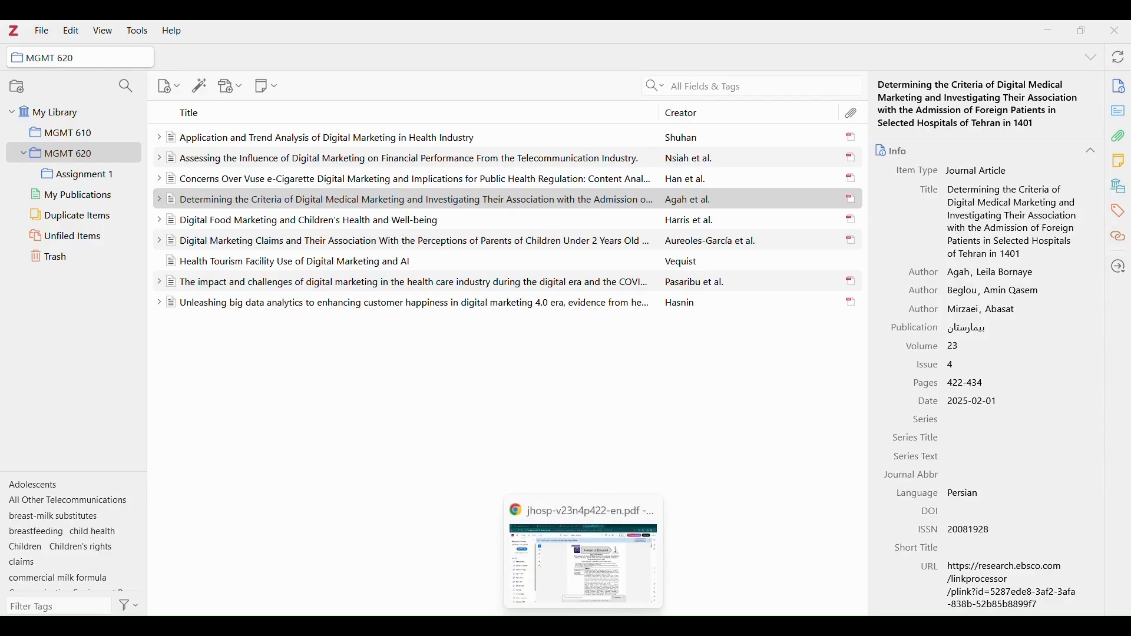
click(584, 628)
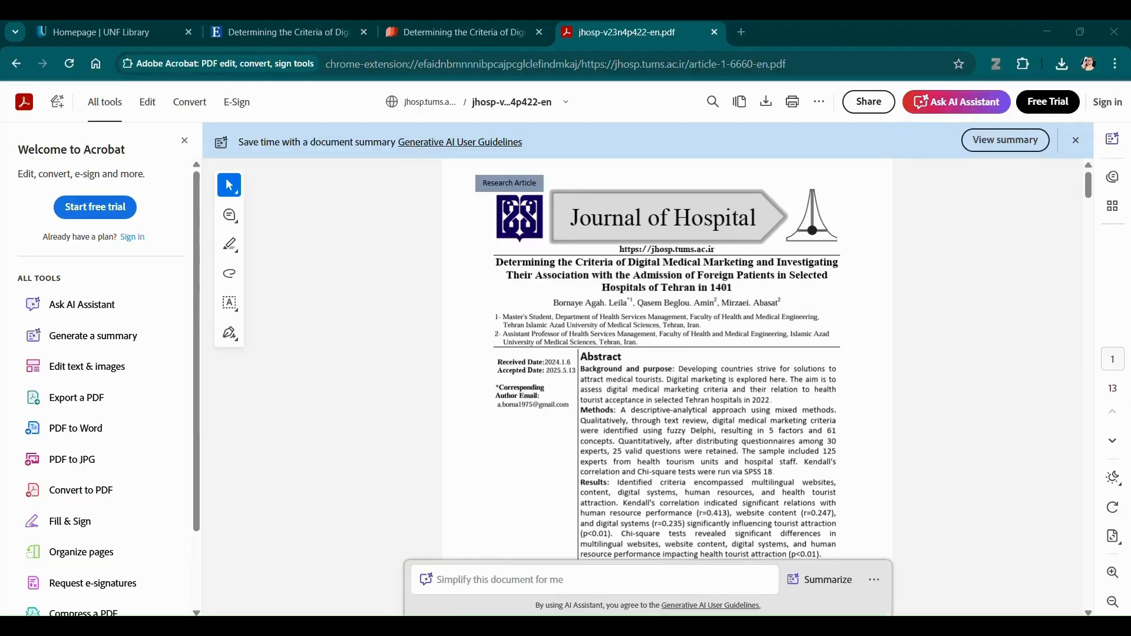
Open google.com in a new browser tab.
click(267, 42)
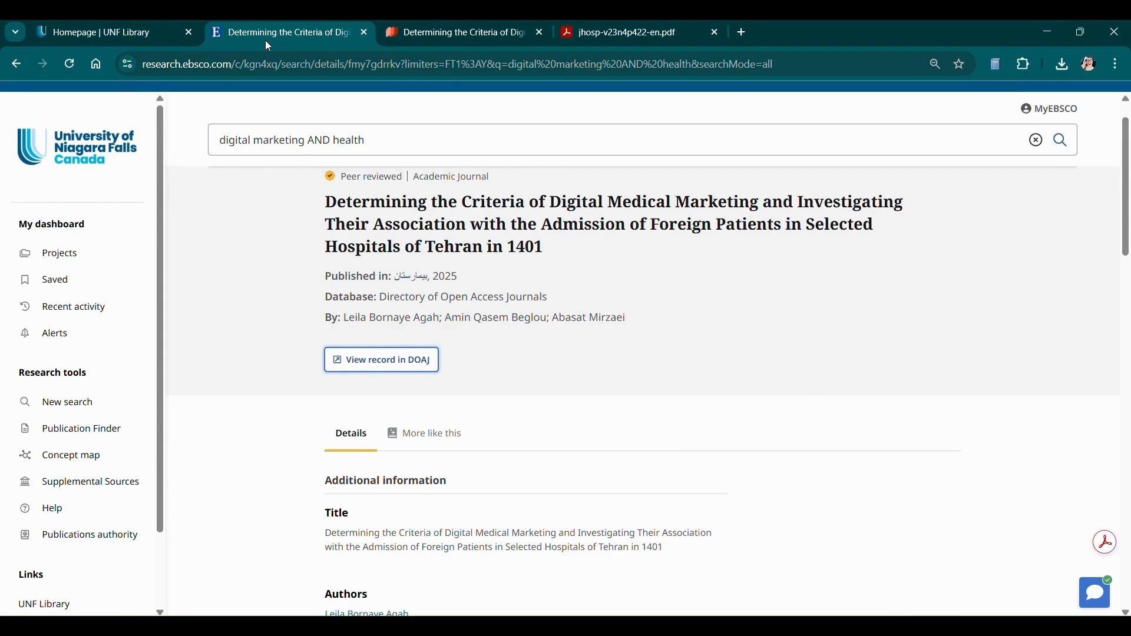
click(744, 34)
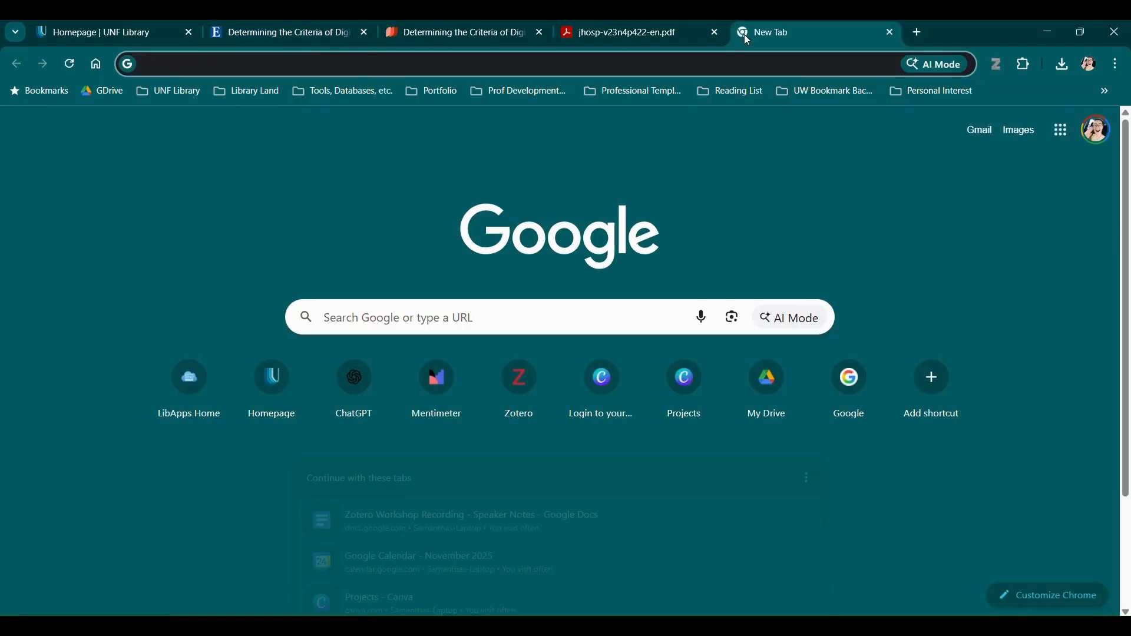
text(google.ca)
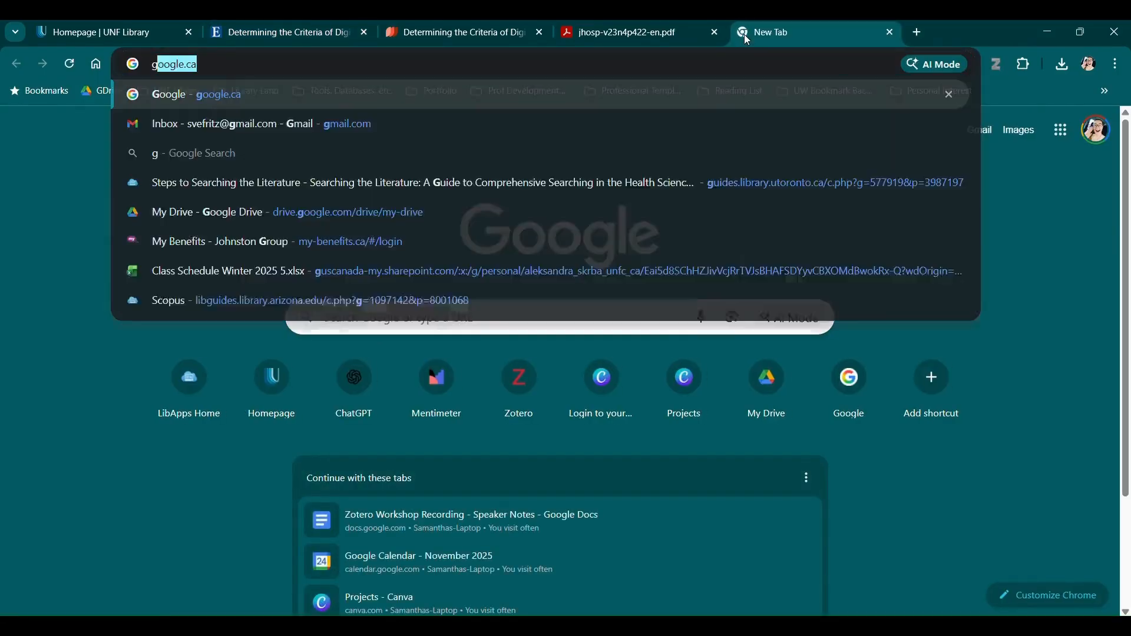
key(Return)
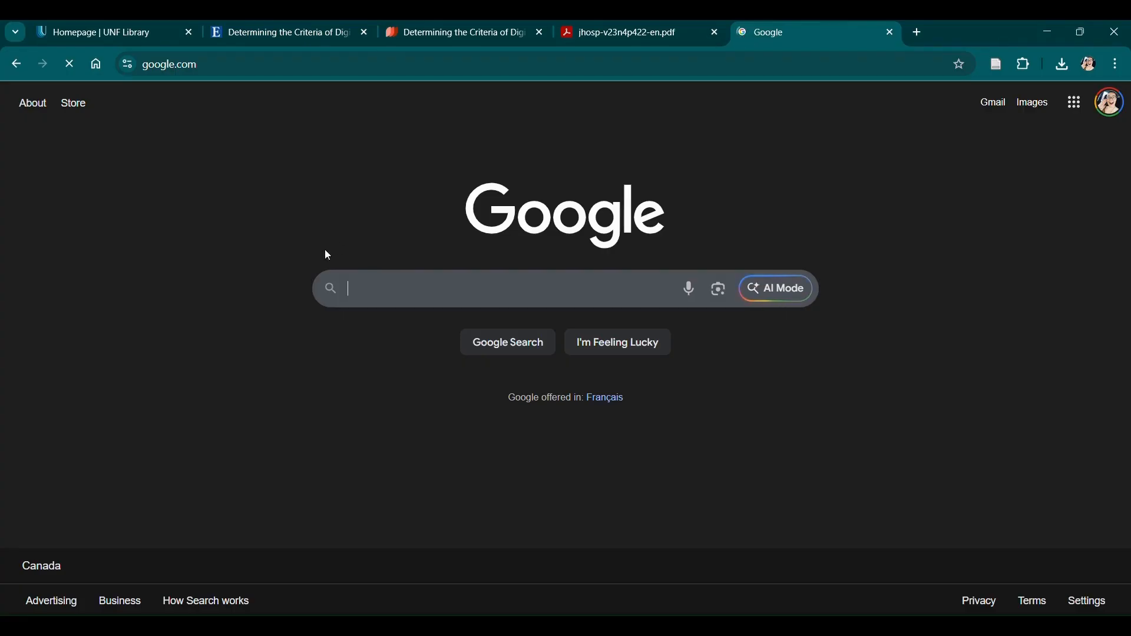
Search Google for "digital marketing" AND health, with the phrase in quotes.
click(398, 292)
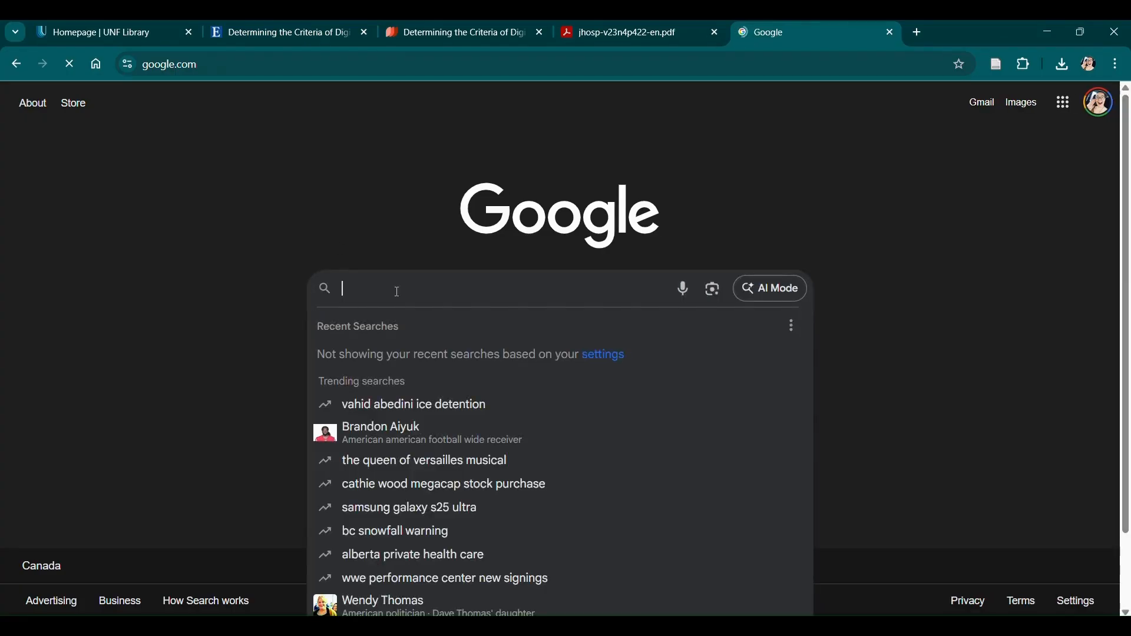
text(digita)
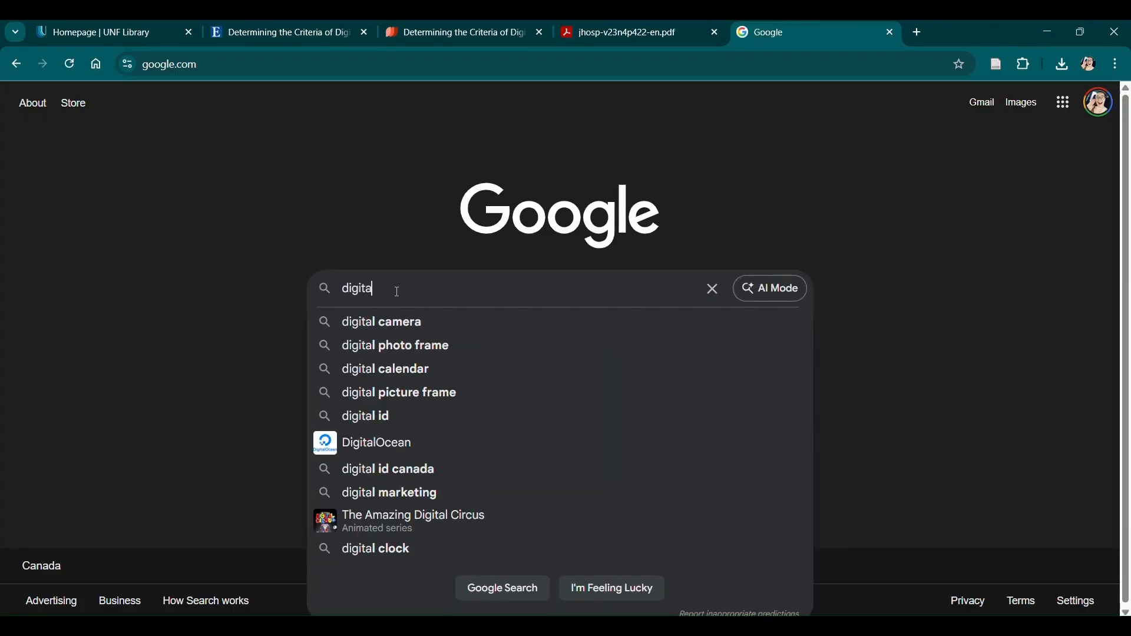
text(l marketing")
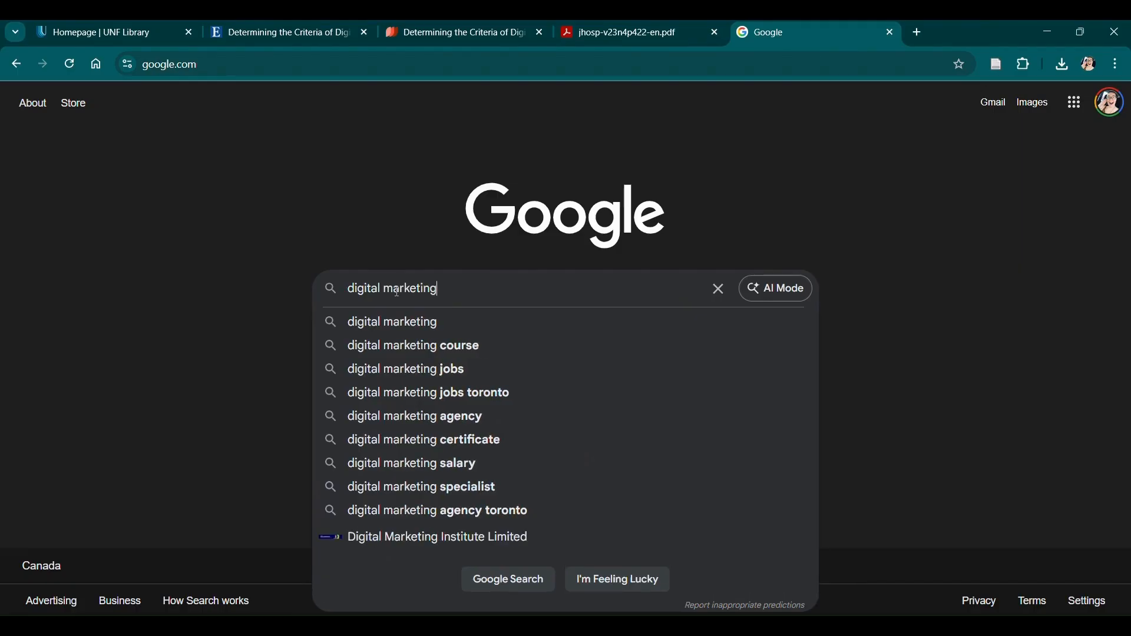
key(Home)
text(")
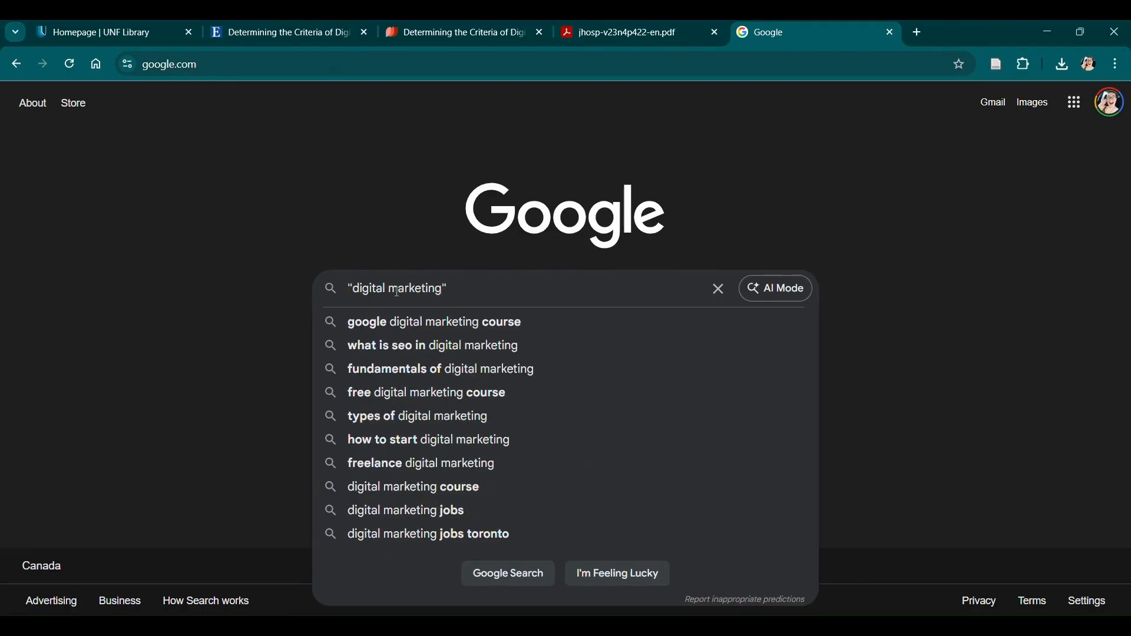
key(End)
text(AND )
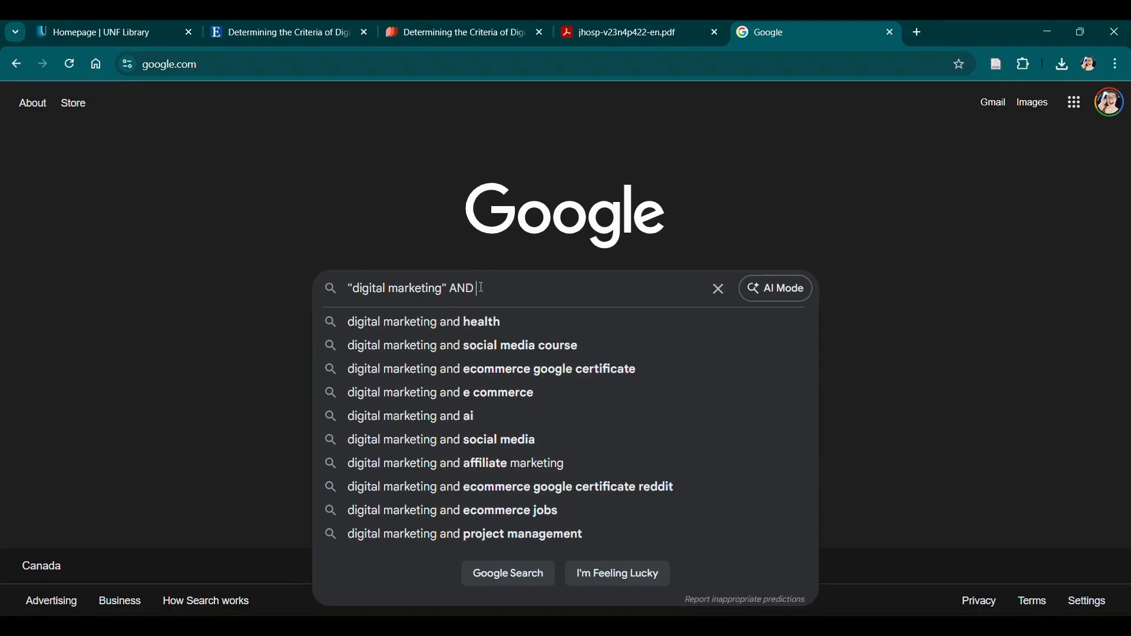
text((health)
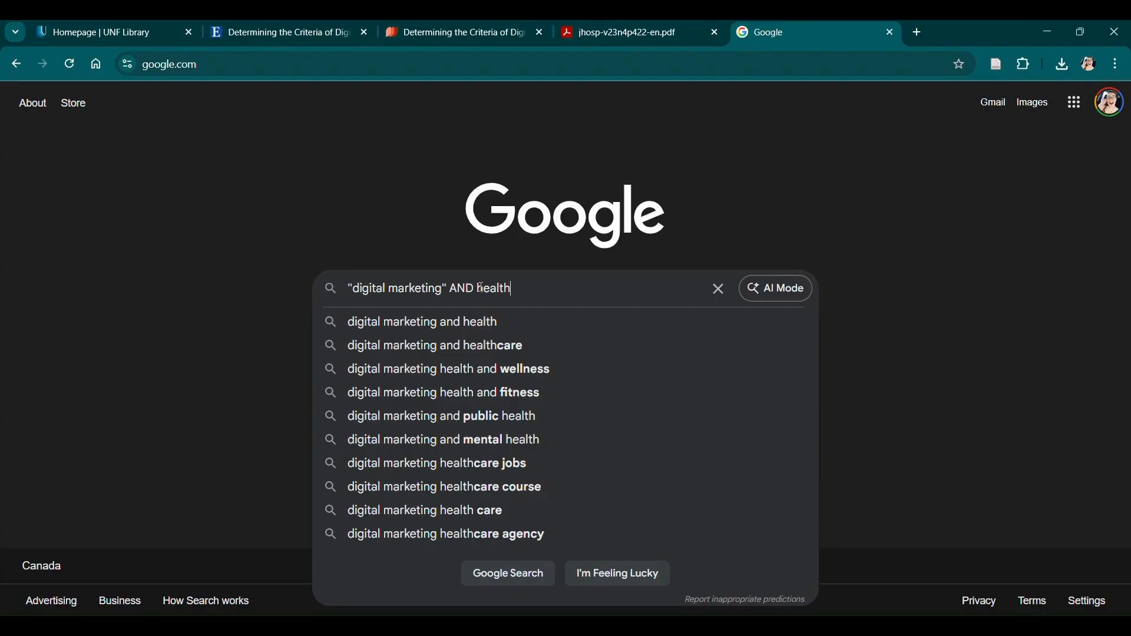
key(Return)
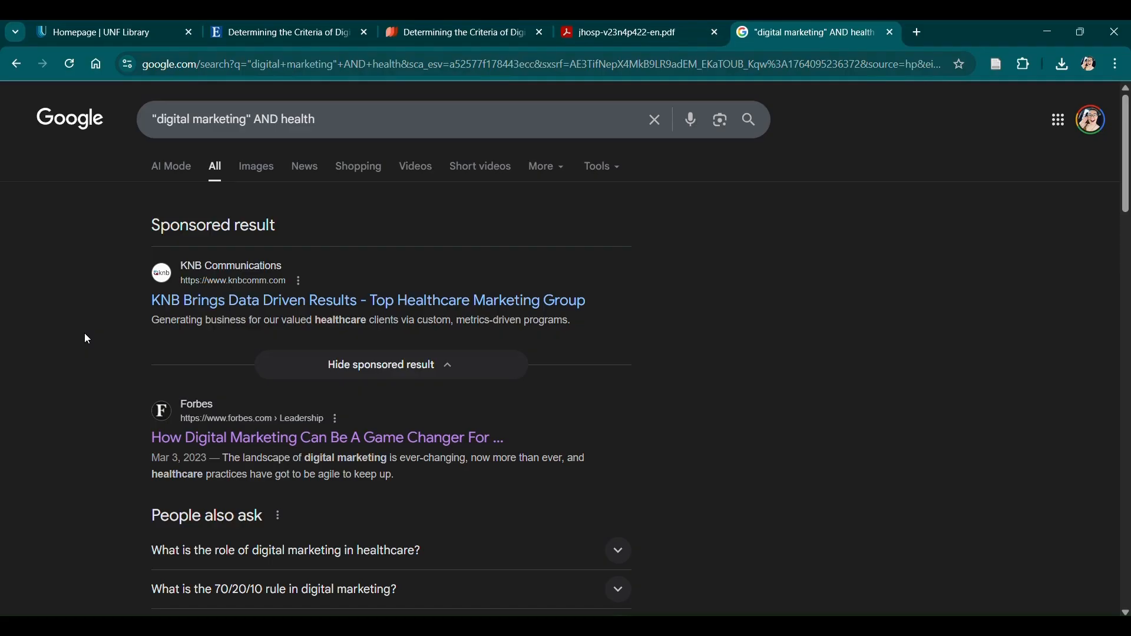
scroll(85, 335, down, 3)
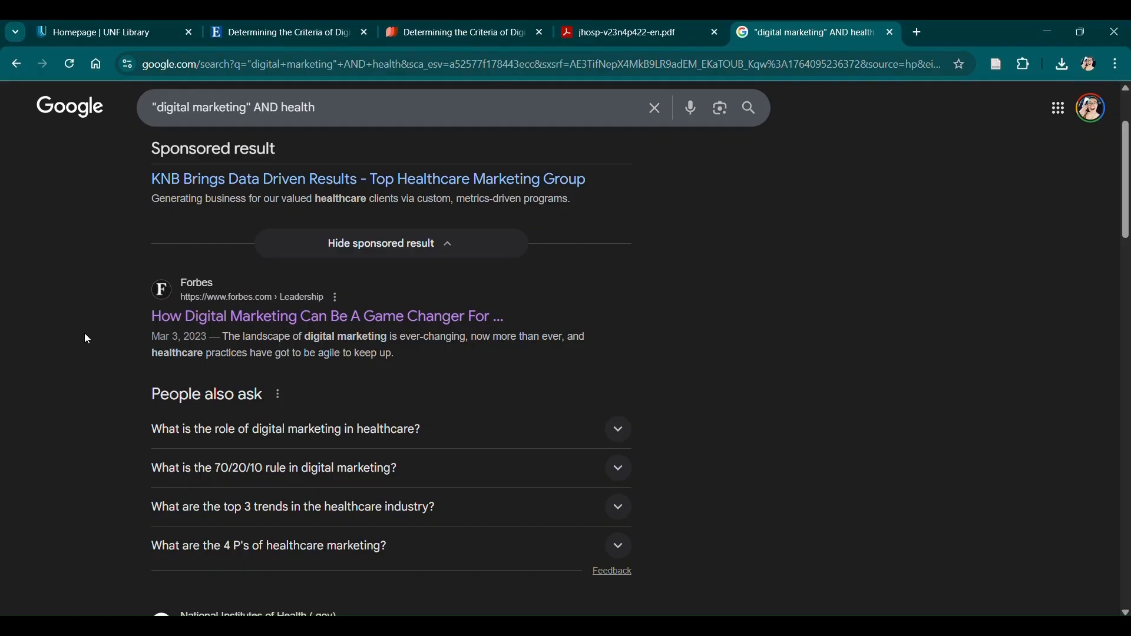
Open the Forbes article 'How Digital Marketing Can Be A Game Changer For Healthcare Providers' and read through it.
click(174, 319)
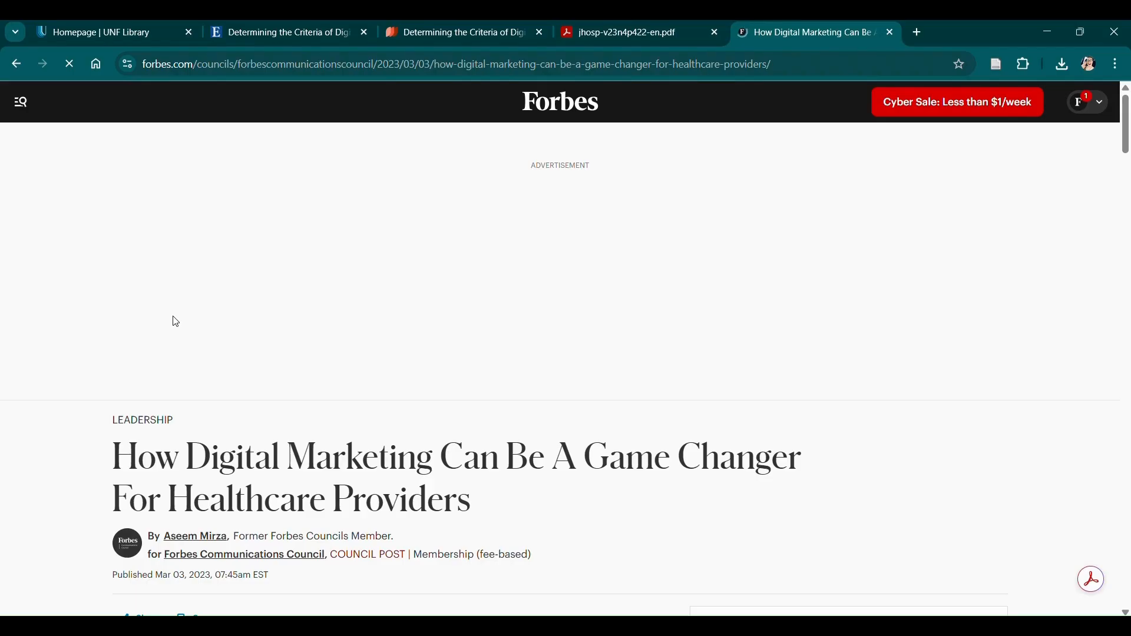
scroll(175, 322, down, 4)
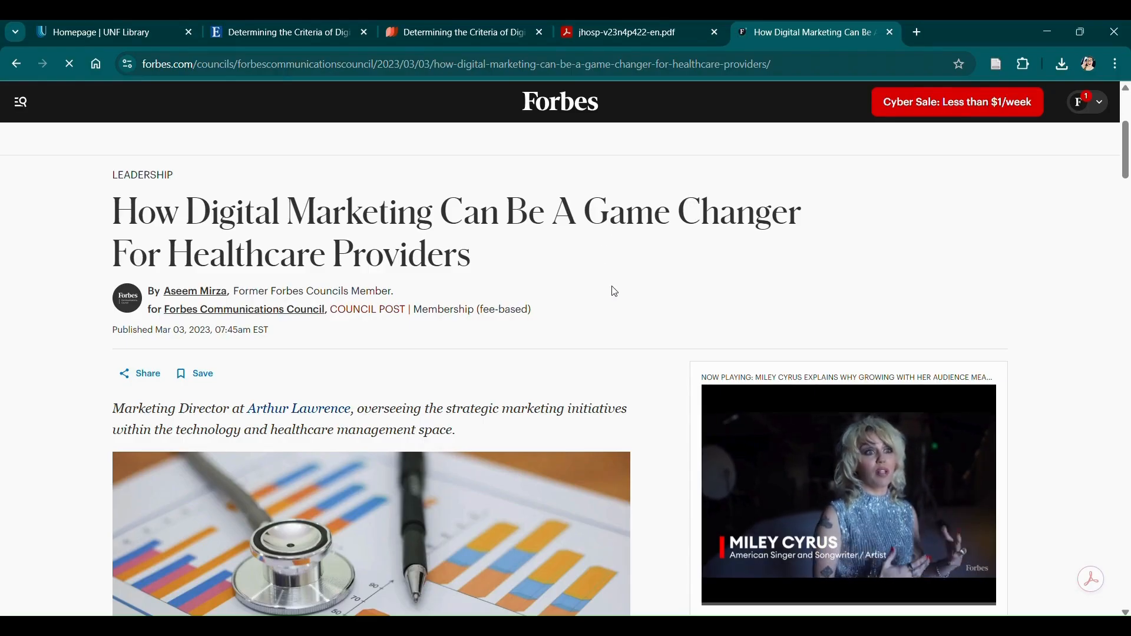
scroll(613, 292, down, 1)
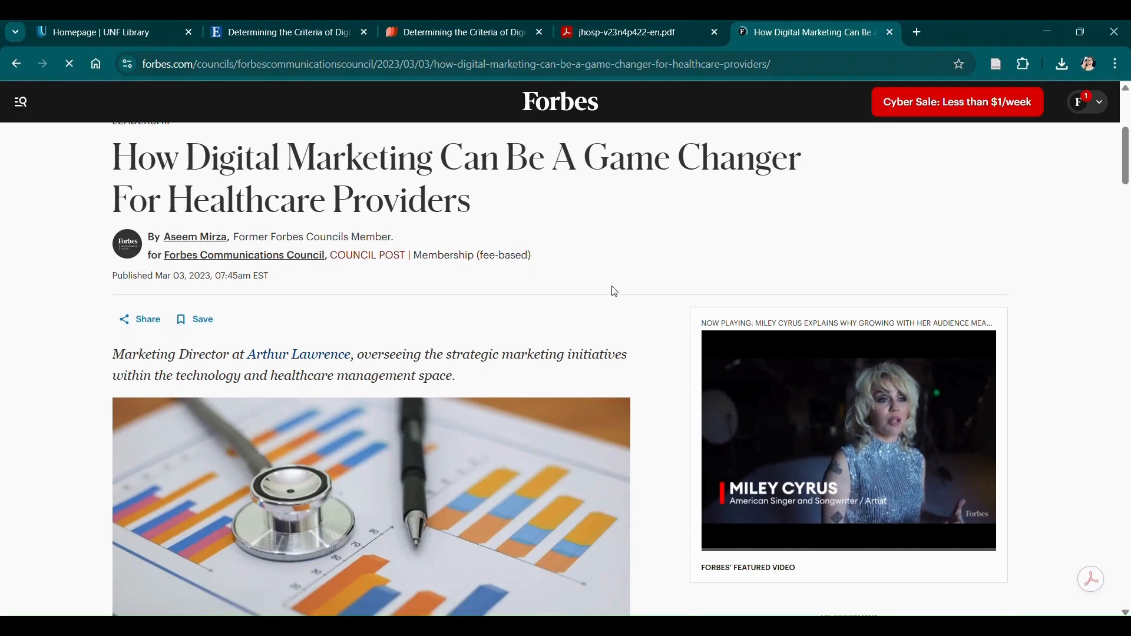
scroll(615, 292, down, 1)
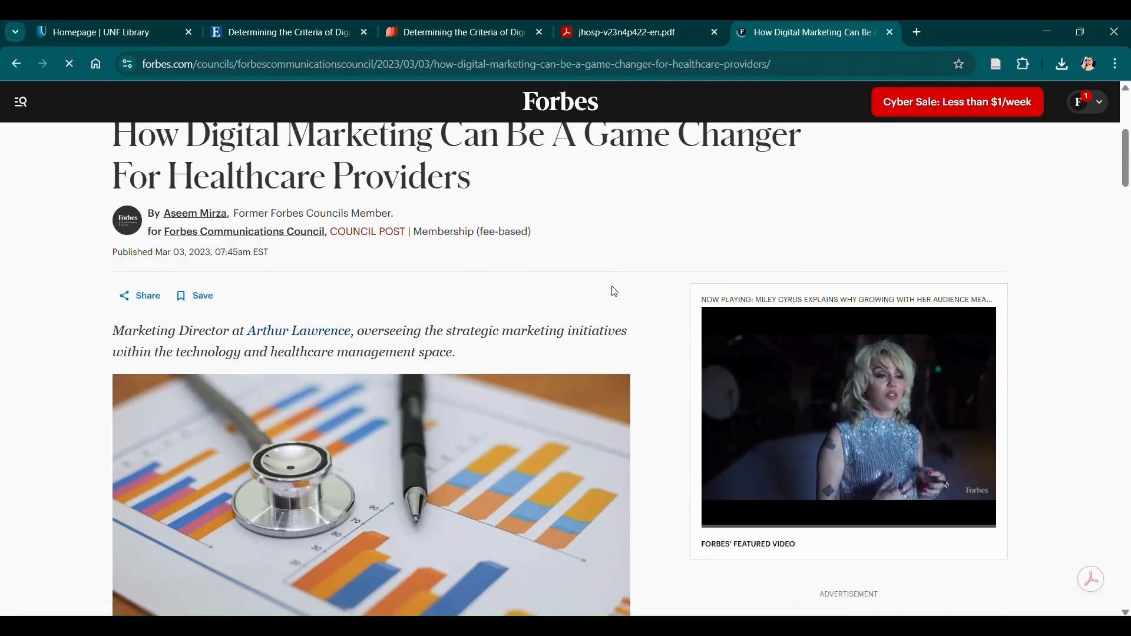
scroll(613, 289, down, 7)
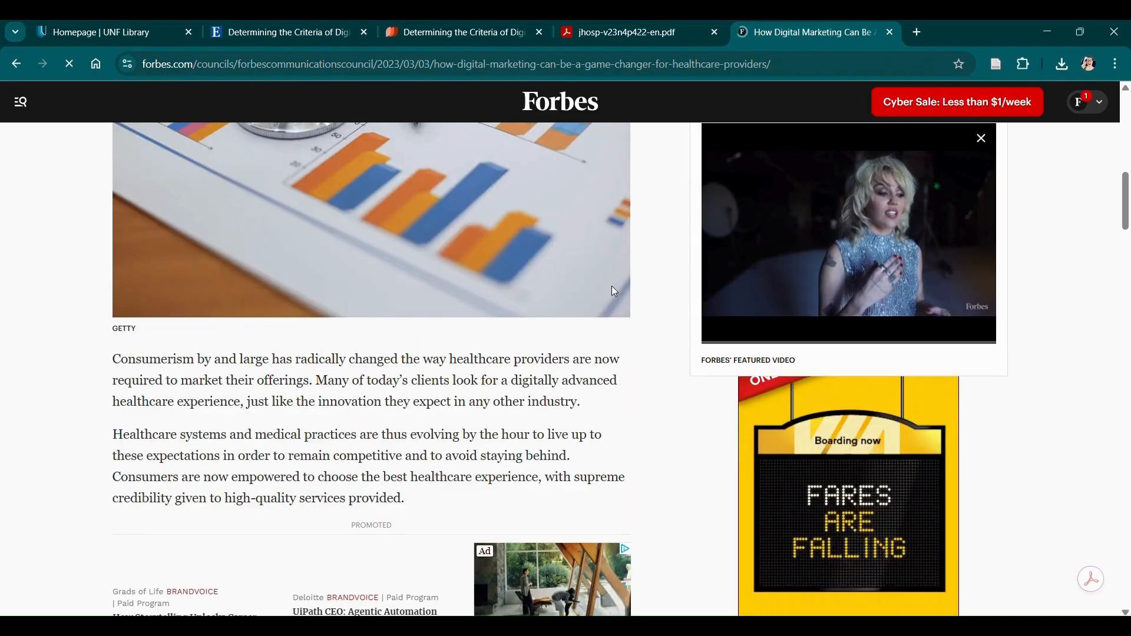
scroll(613, 286, down, 3)
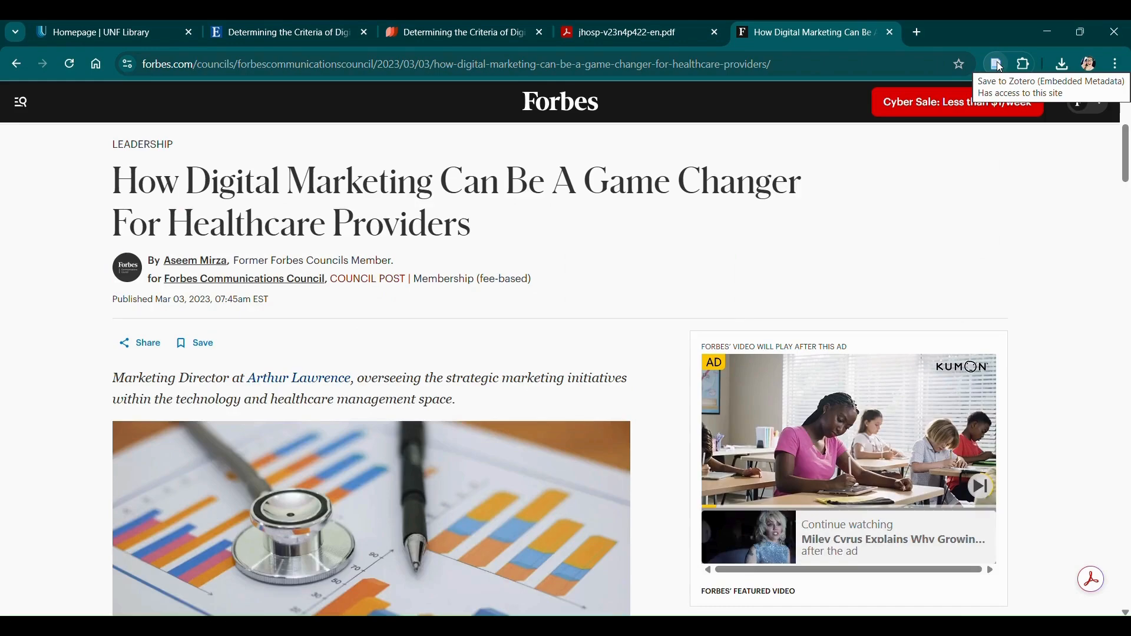
Save the Forbes article as a Web Page item with snapshot into the MGMT 620 collection.
click(1000, 66)
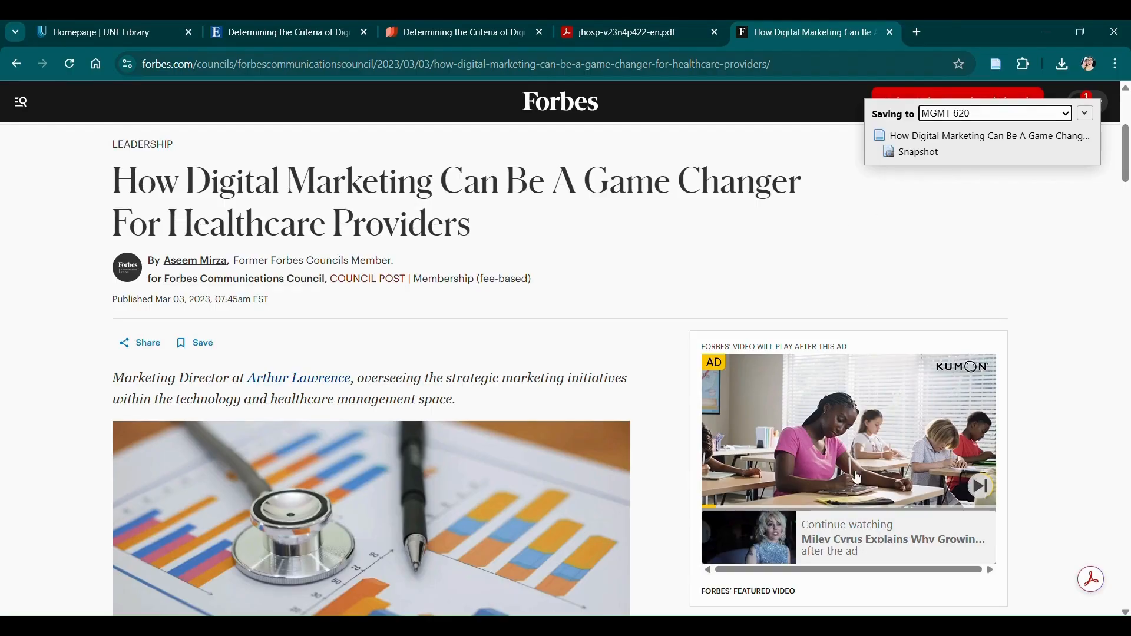
click(810, 627)
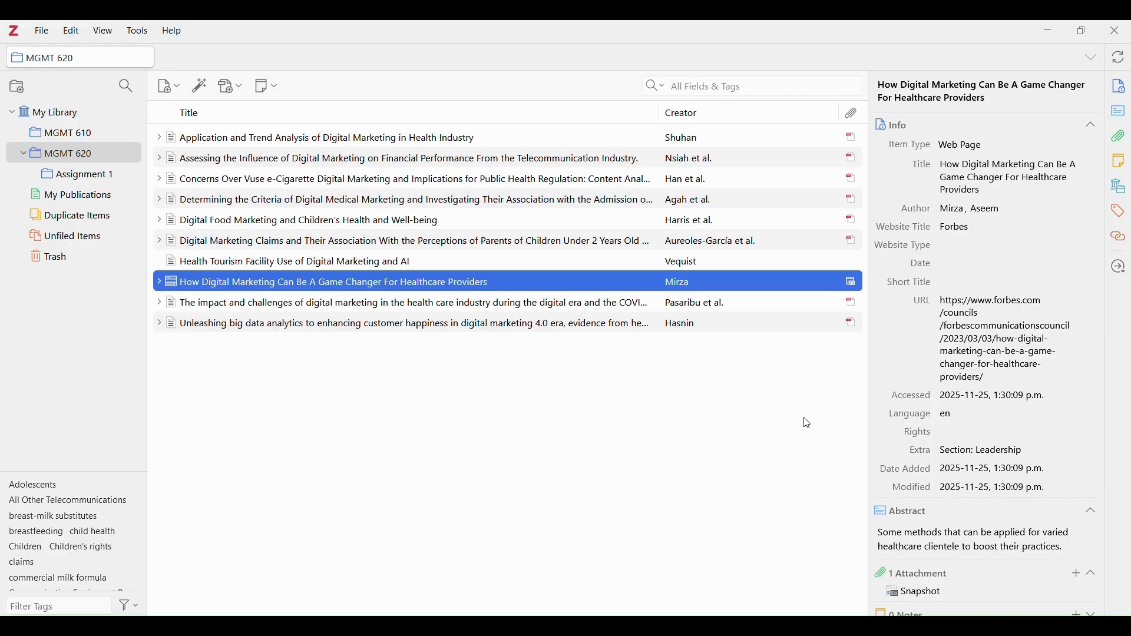
Open the Forbes item's saved snapshot in its own Zotero tab and scroll through it.
double_click(514, 287)
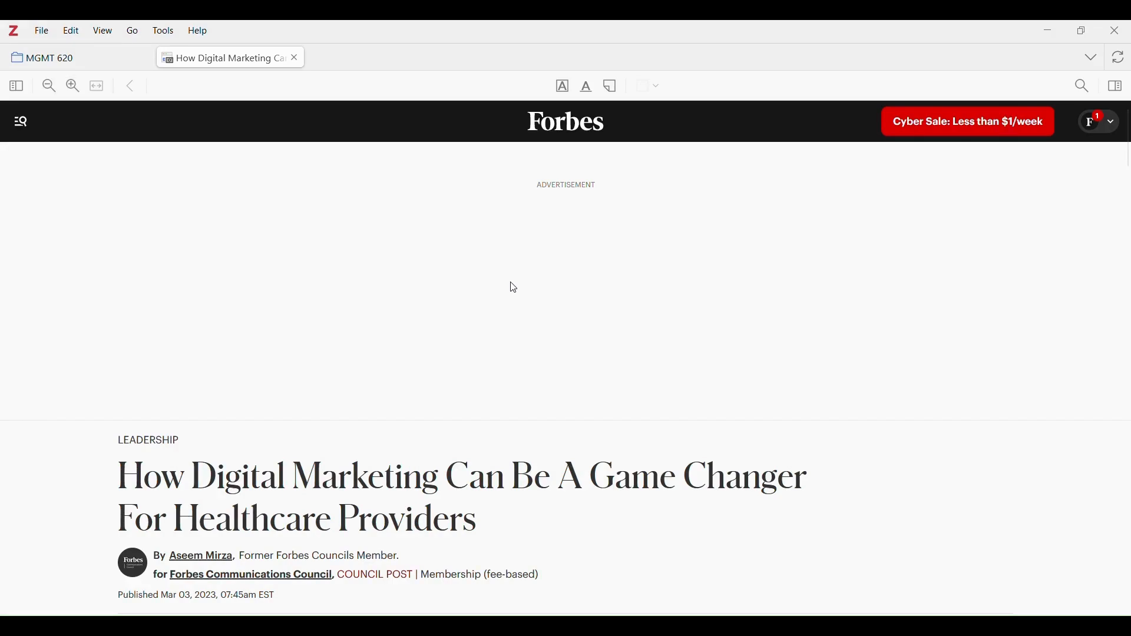
scroll(513, 288, down, 8)
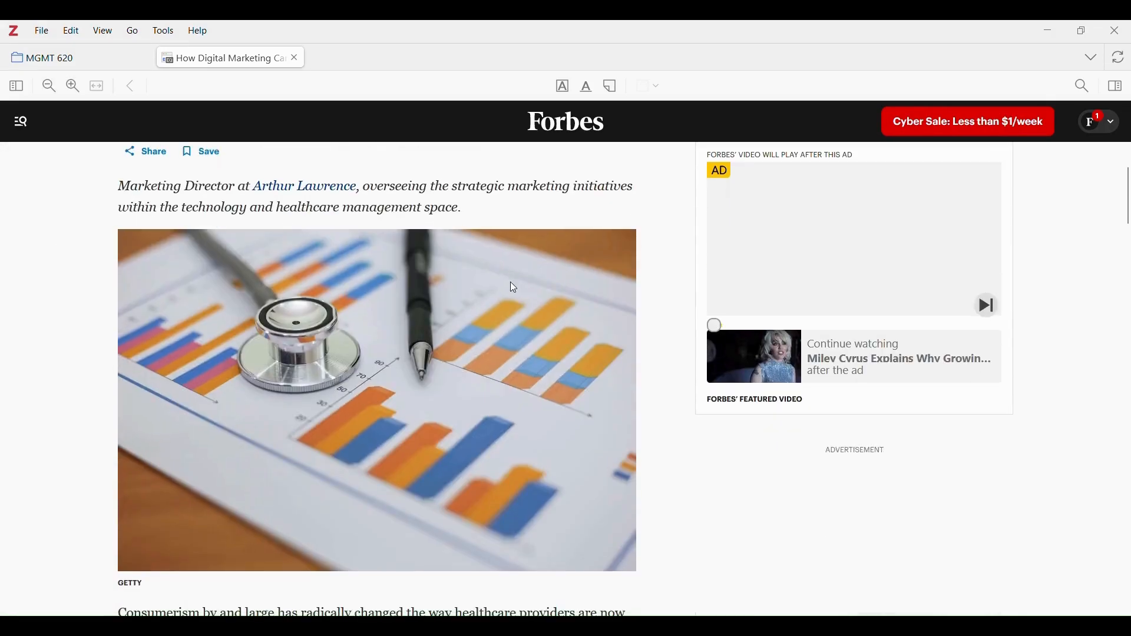
scroll(512, 284, down, 8)
scroll(514, 288, down, 15)
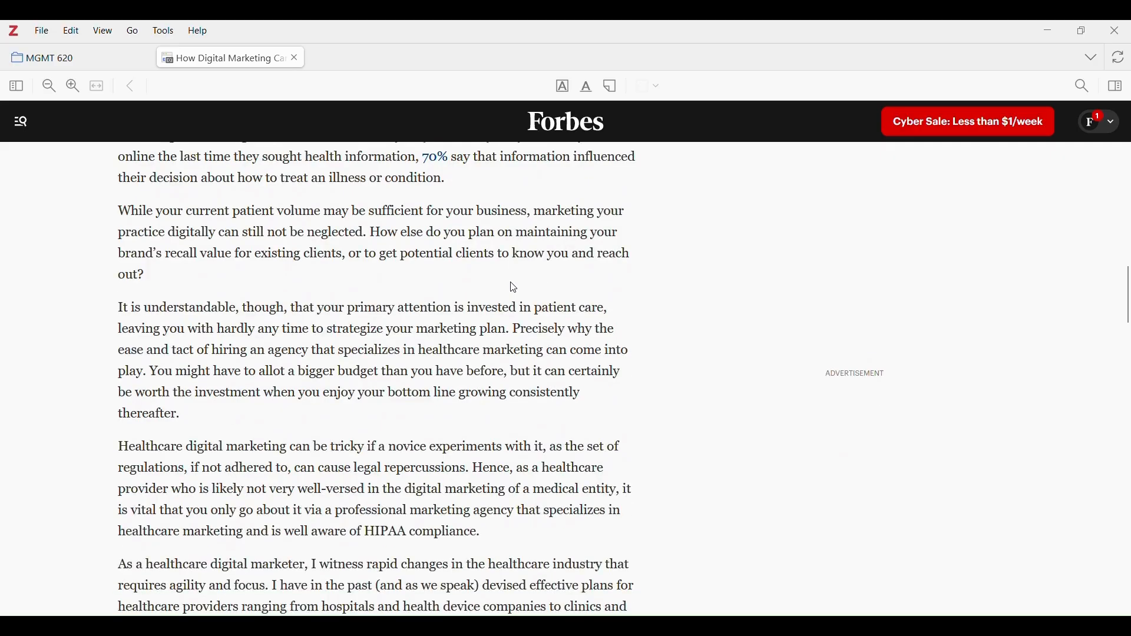
scroll(514, 288, down, 4)
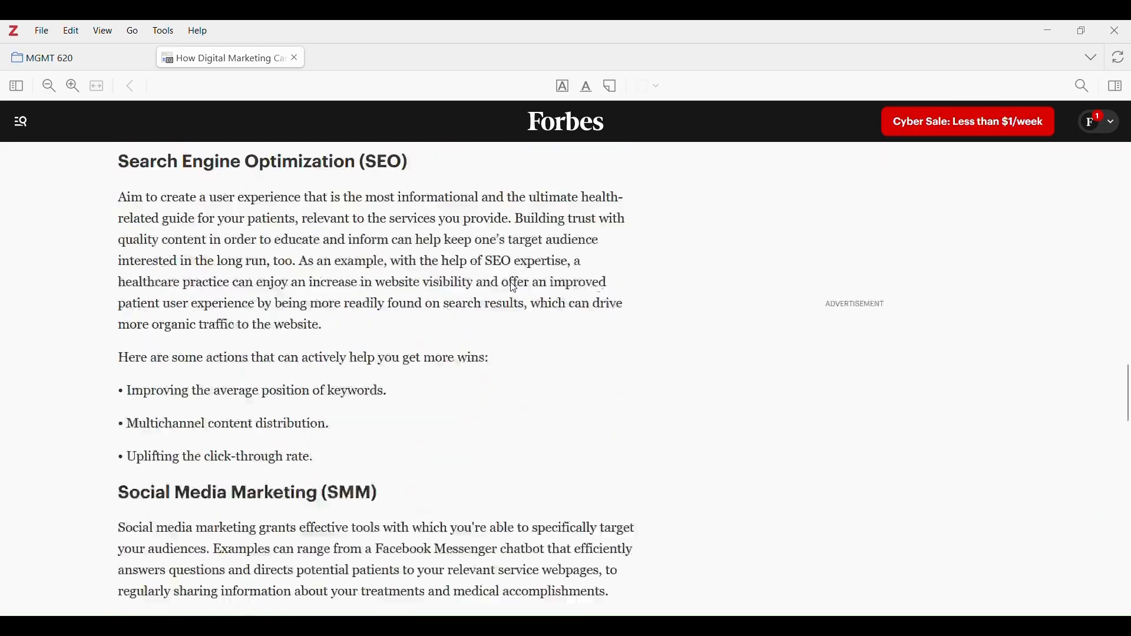
scroll(514, 288, down, 3)
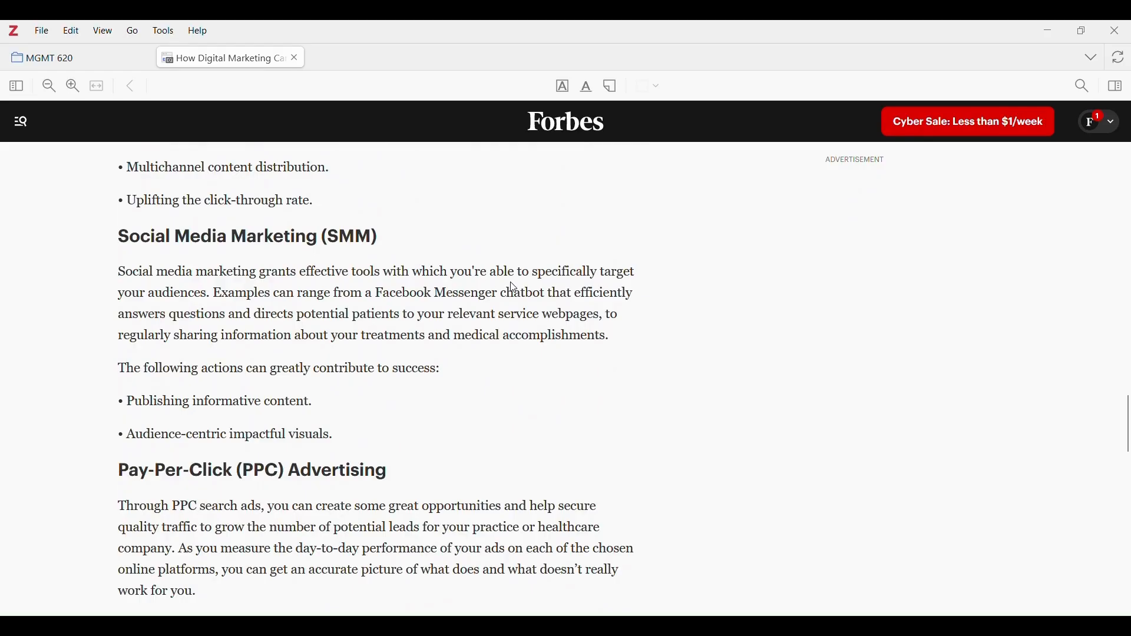
scroll(514, 288, down, 2)
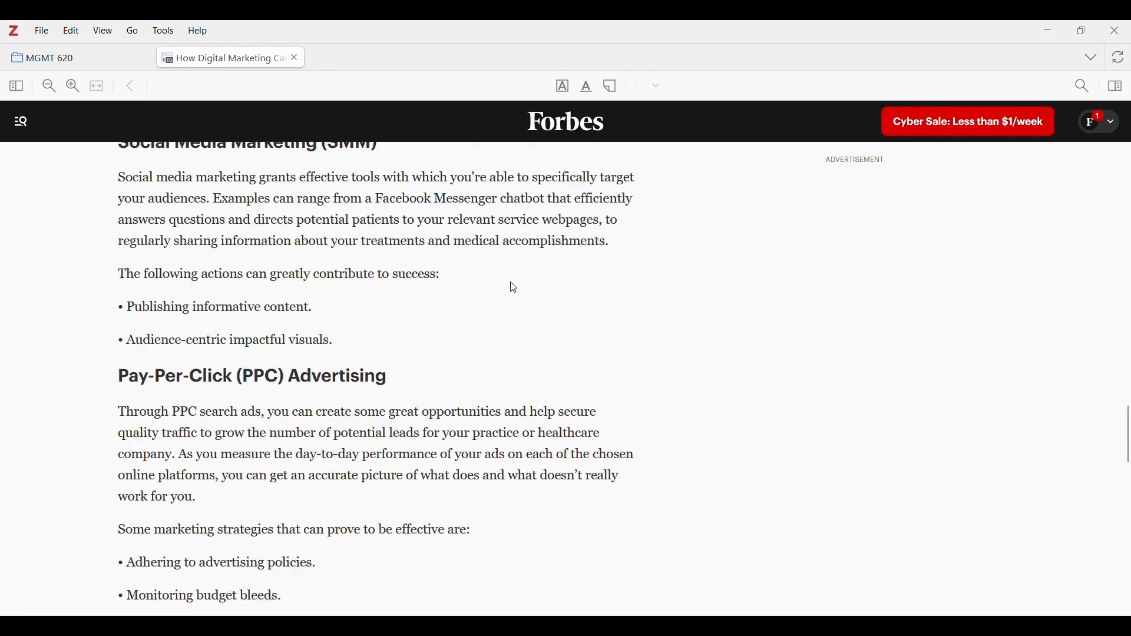
scroll(514, 288, down, 13)
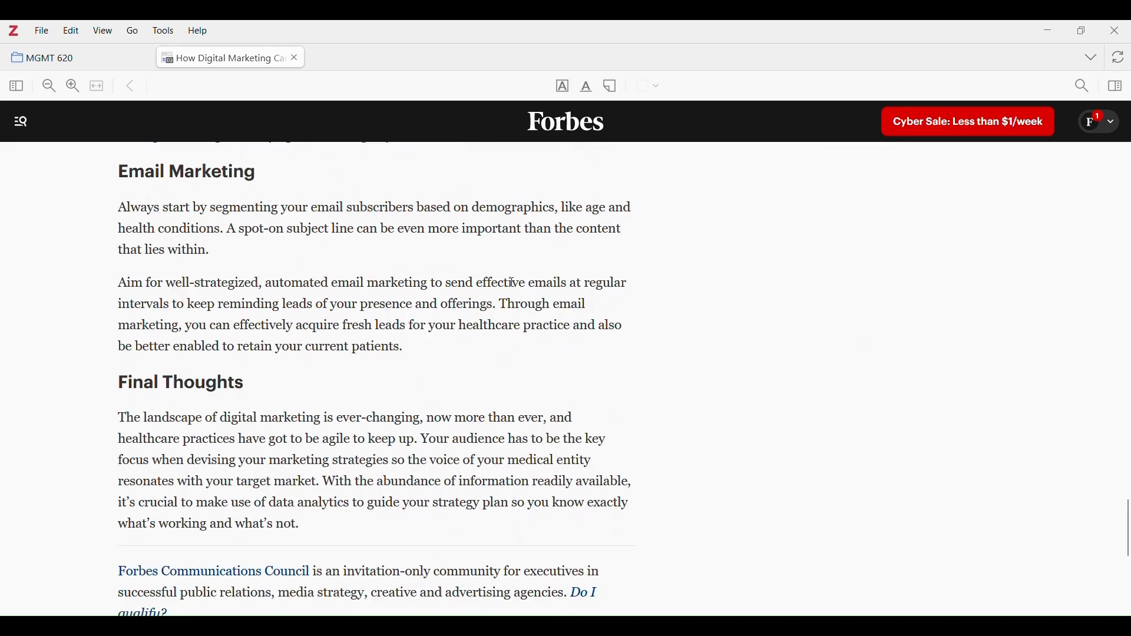
scroll(513, 284, up, 7)
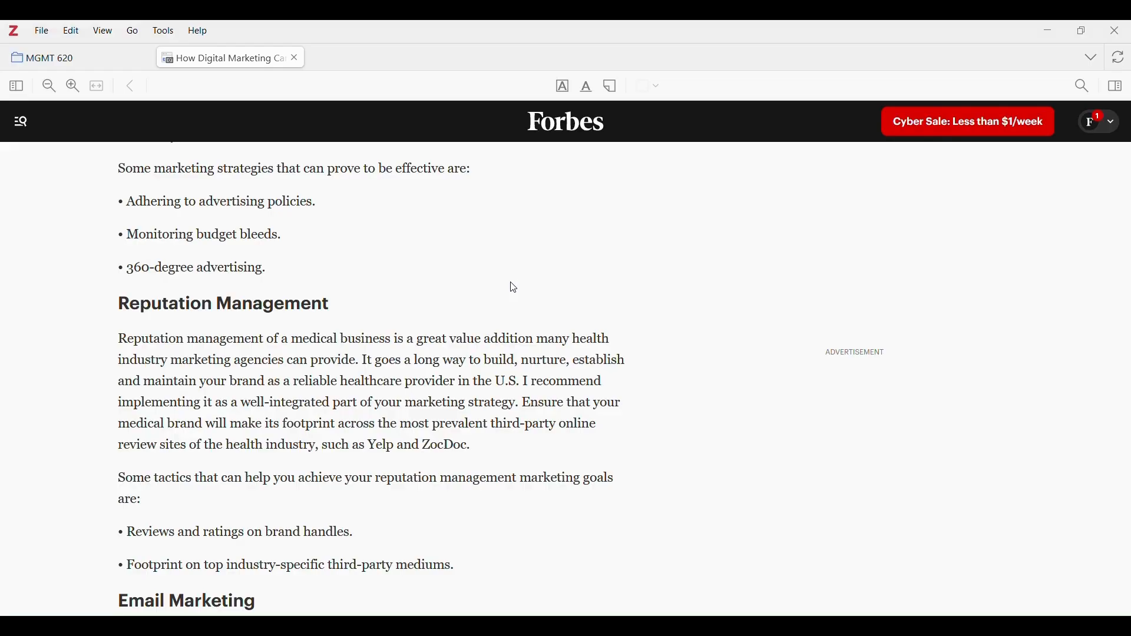
scroll(514, 288, up, 20)
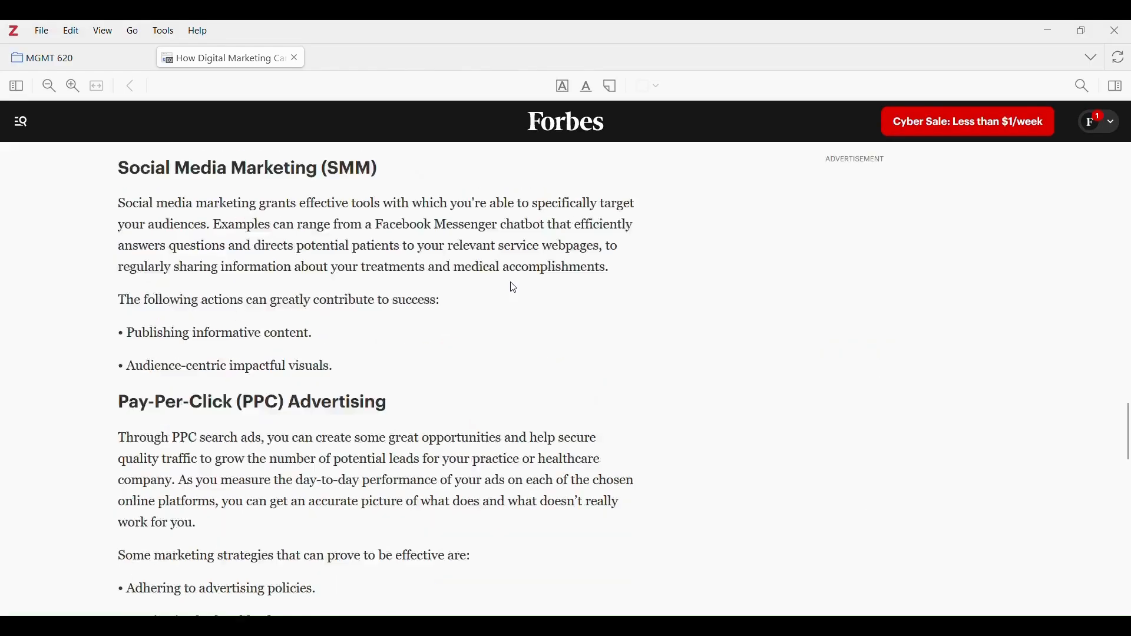
scroll(514, 288, up, 2)
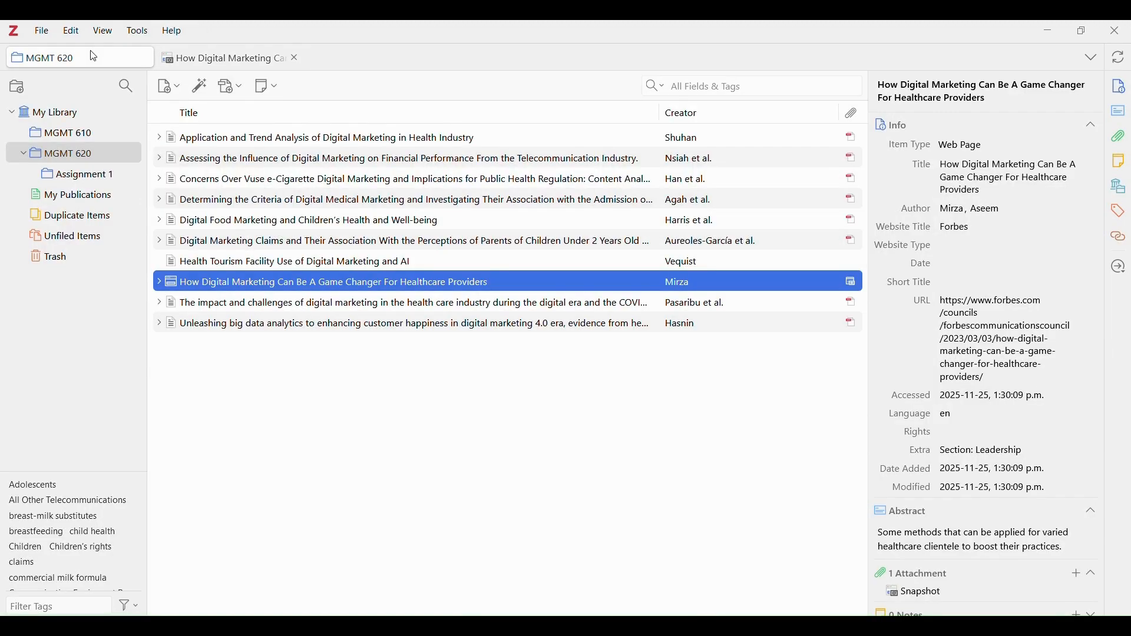
Open the Application and Trend Analysis PDF and highlight its opening Introduction lines in yellow.
double_click(277, 145)
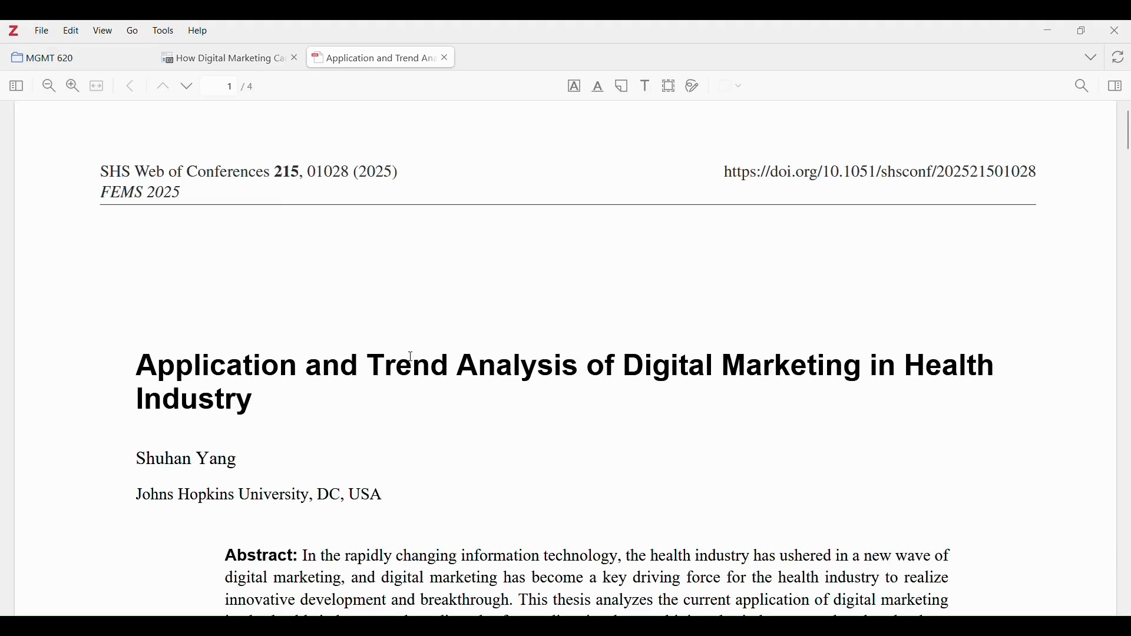
scroll(411, 358, down, 3)
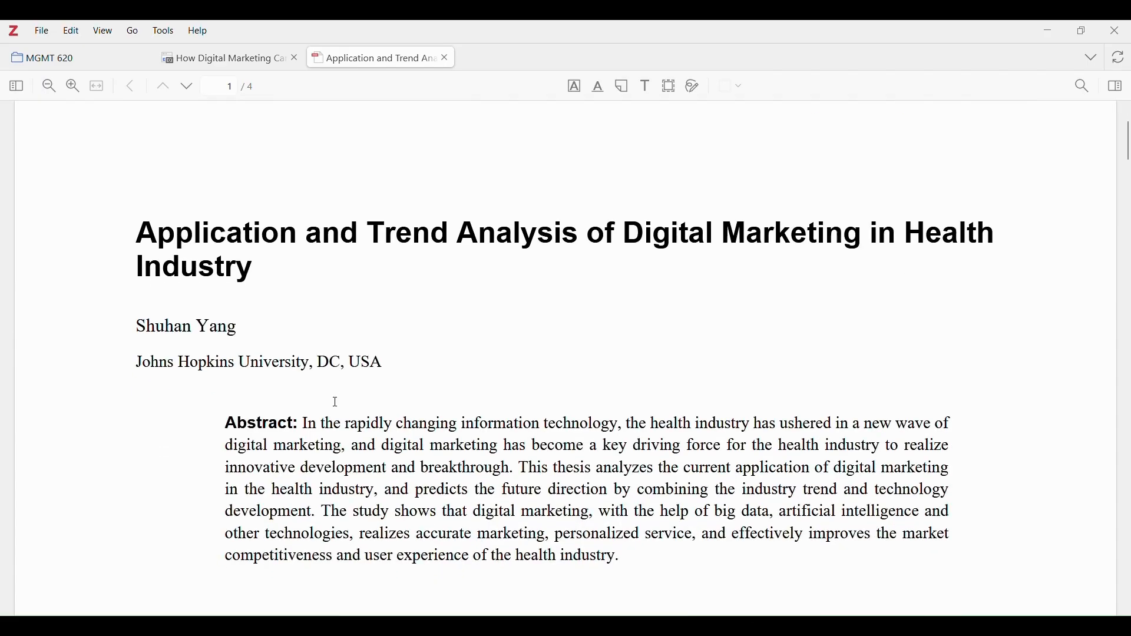
scroll(321, 416, down, 8)
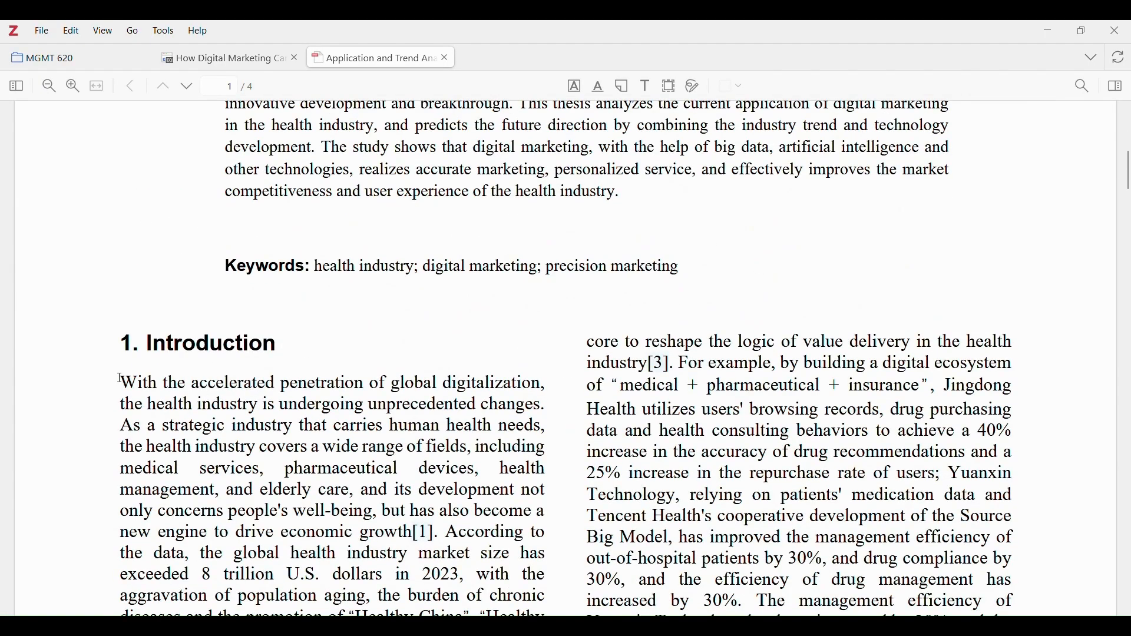
drag(121, 379, 542, 406)
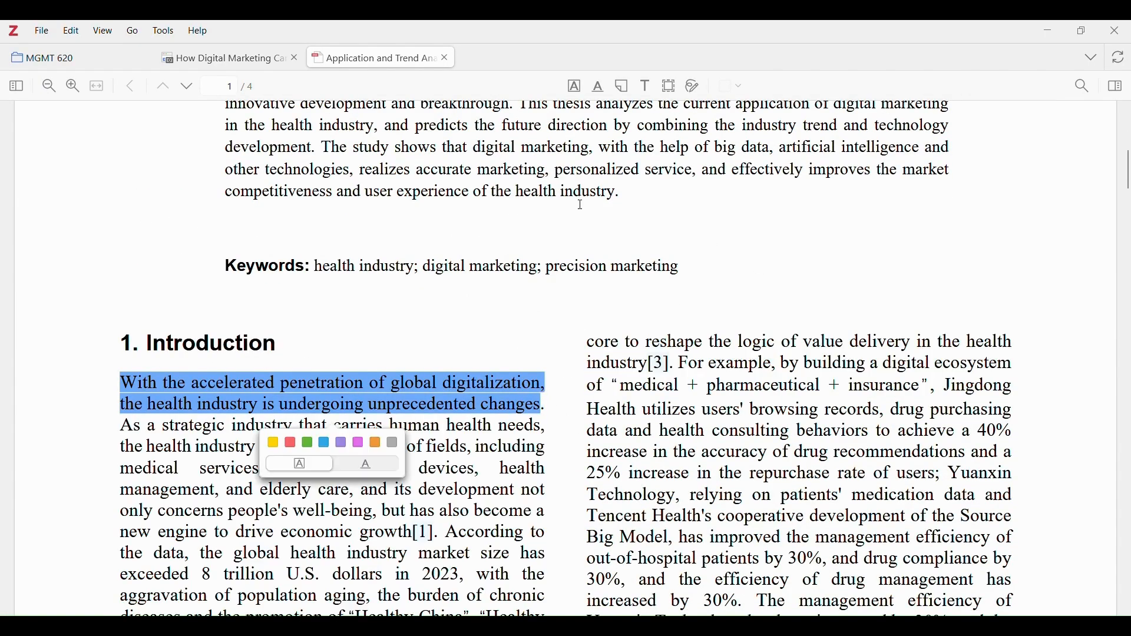
click(576, 87)
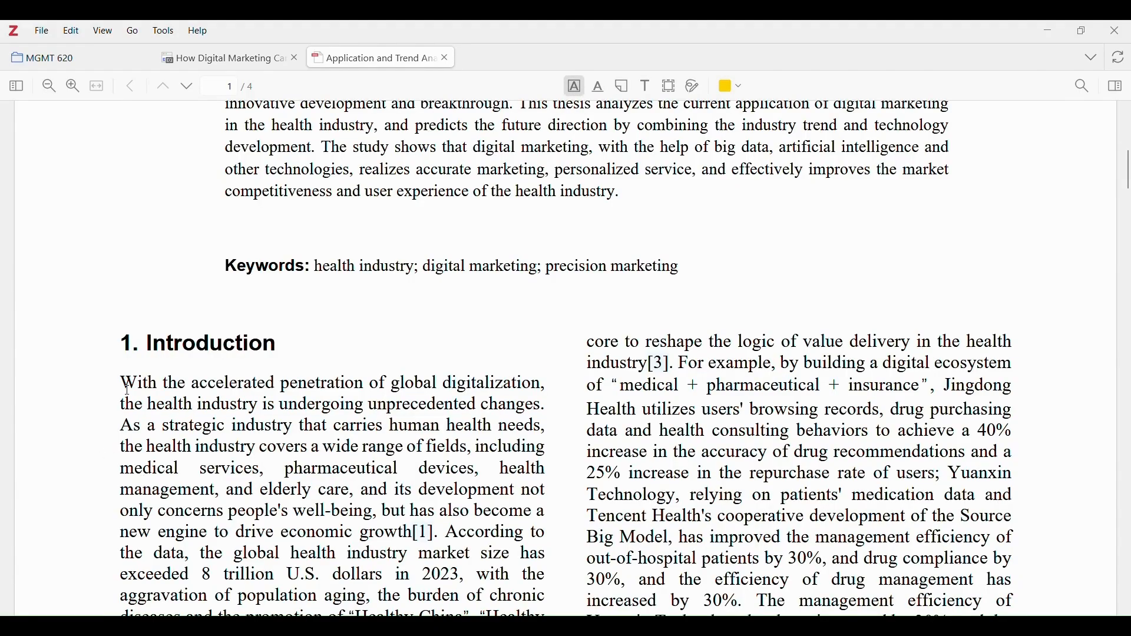
mouse_move(121, 383)
mouse_down()
mouse_move(546, 406)
mouse_move(871, 473)
mouse_move(952, 474)
mouse_up()
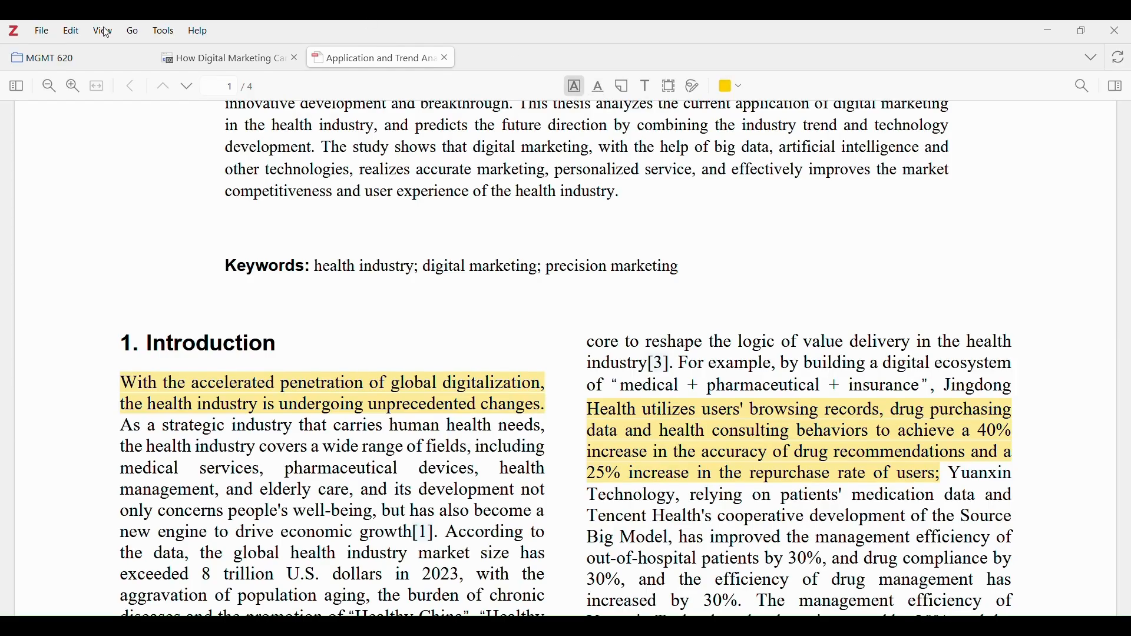
click(84, 55)
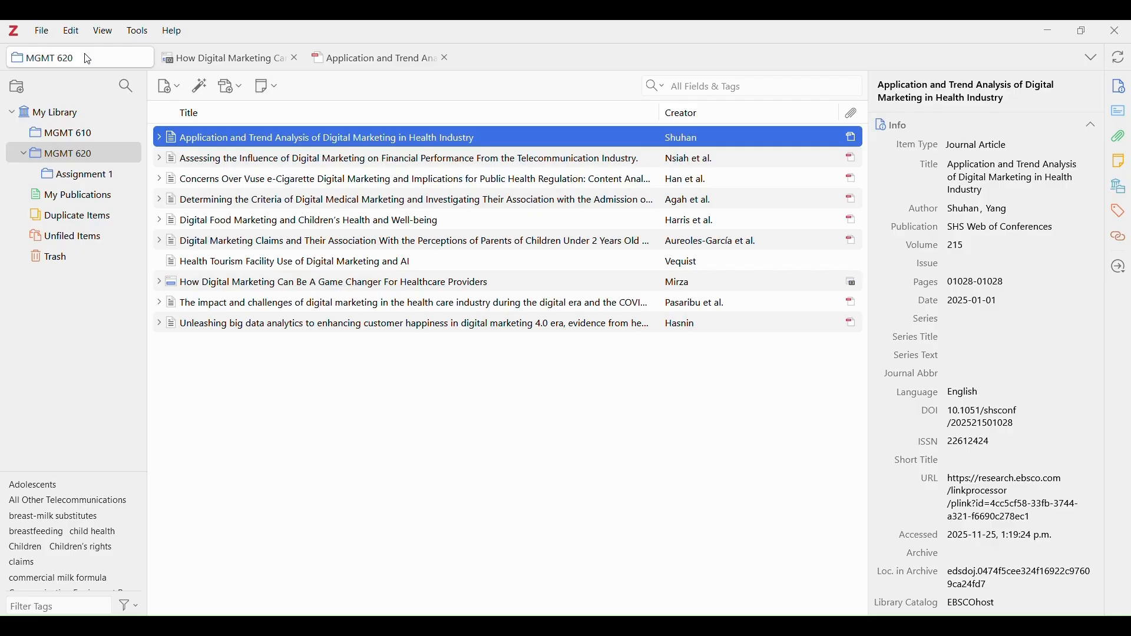
Open Google Scholar in a new Chrome tab.
click(583, 562)
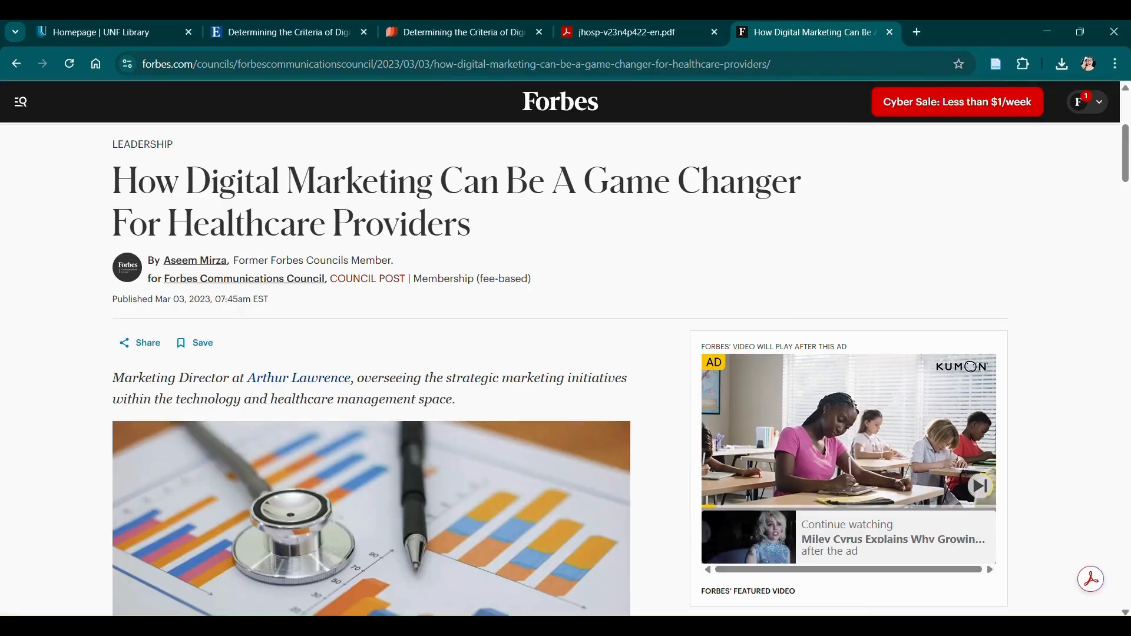
click(923, 39)
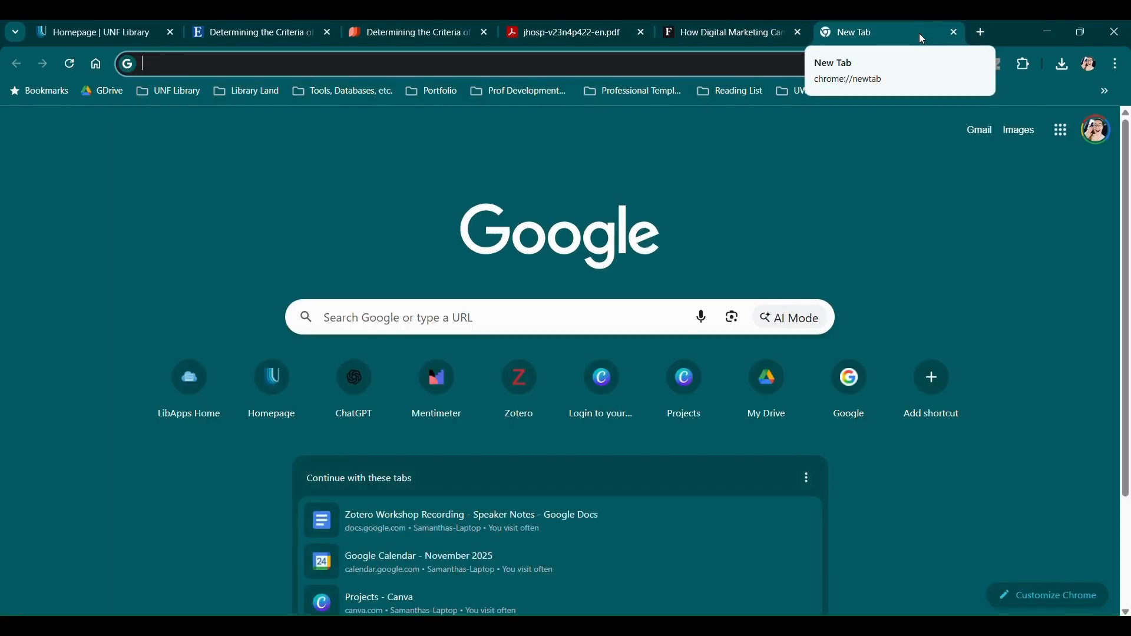
text(scholar.google.ca)
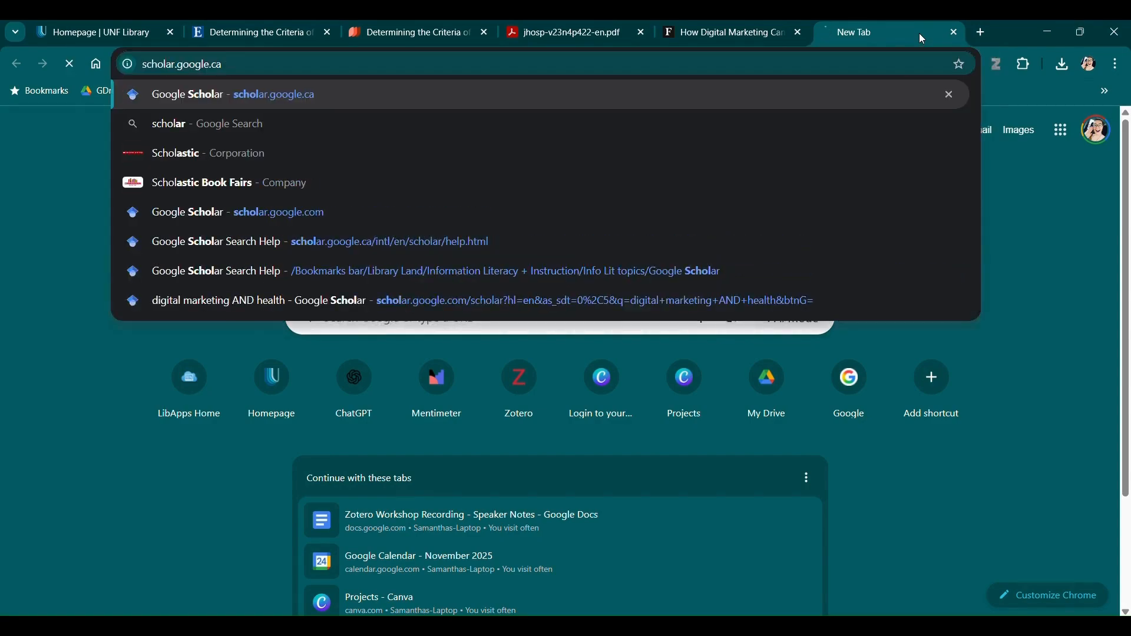
key(Return)
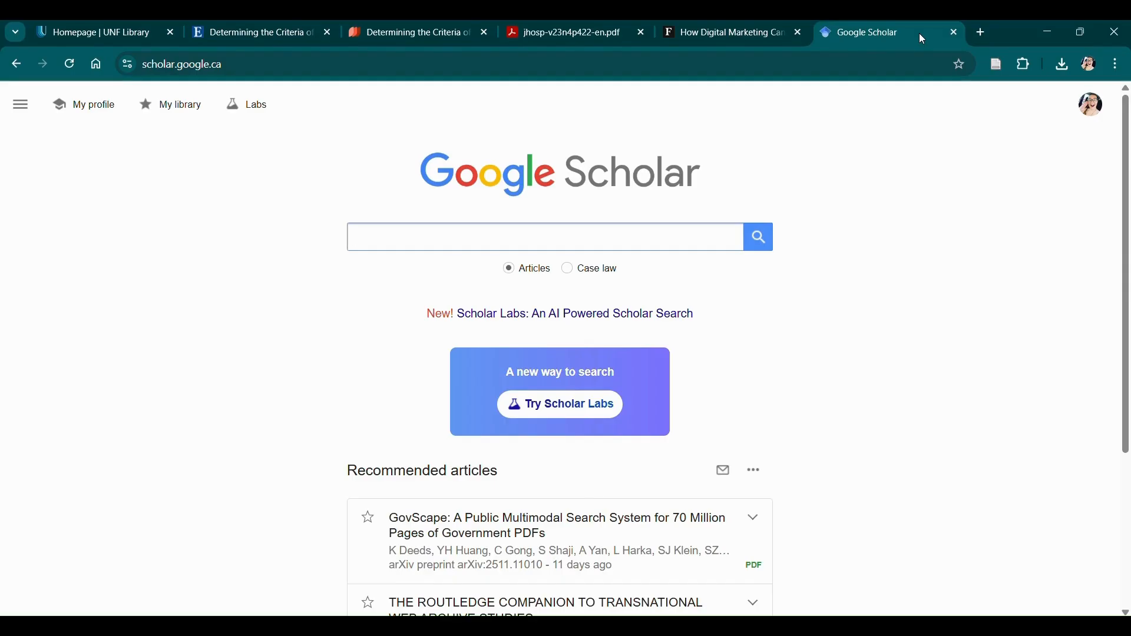
Search Google Scholar for the EBSCO query 'digital marketing AND health'.
click(278, 33)
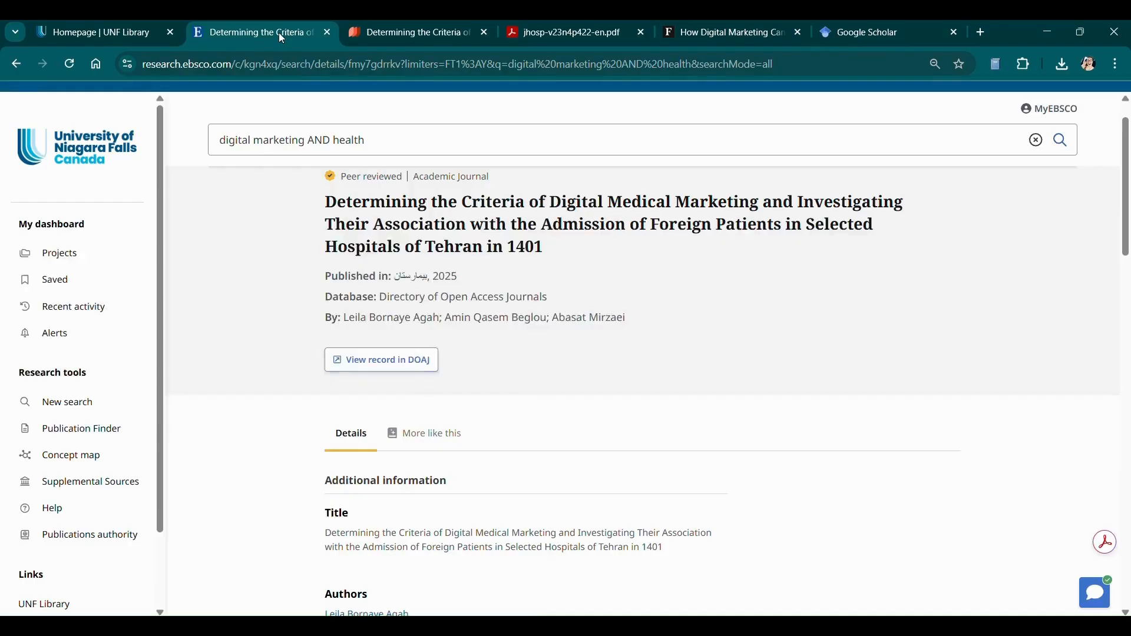
triple_click(387, 142)
key(ctrl+c)
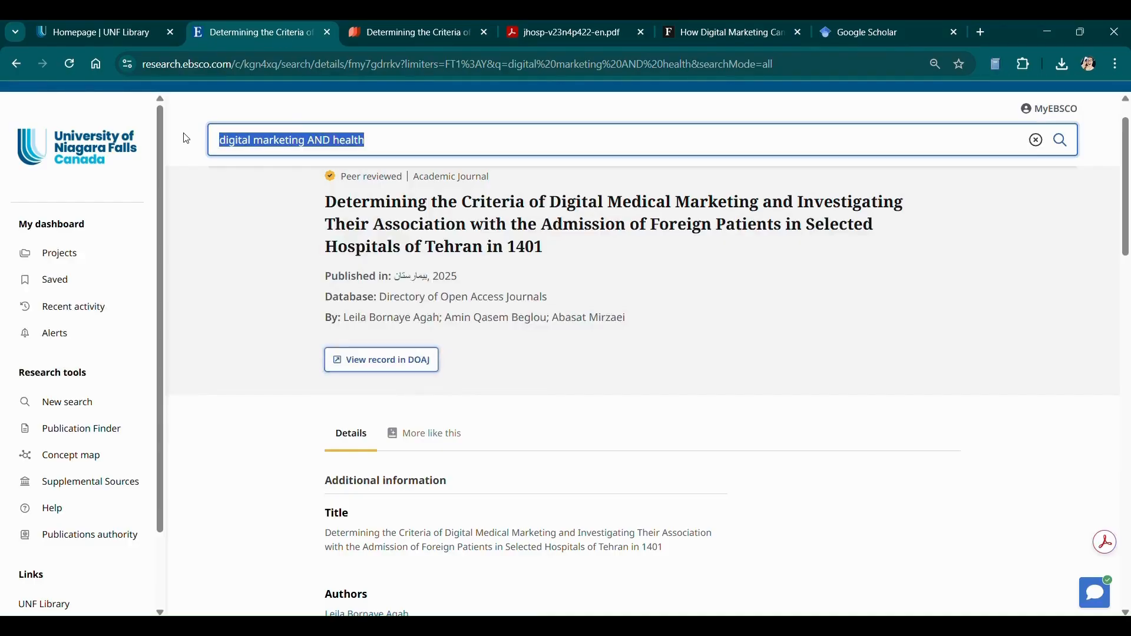
click(888, 34)
key(ctrl+v)
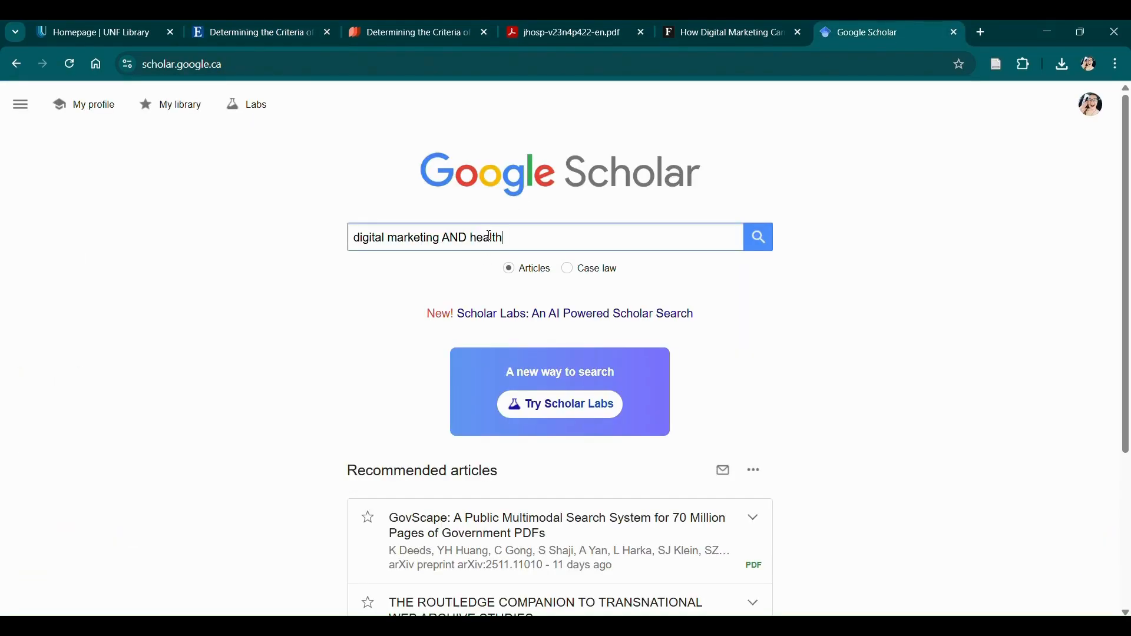
key(Return)
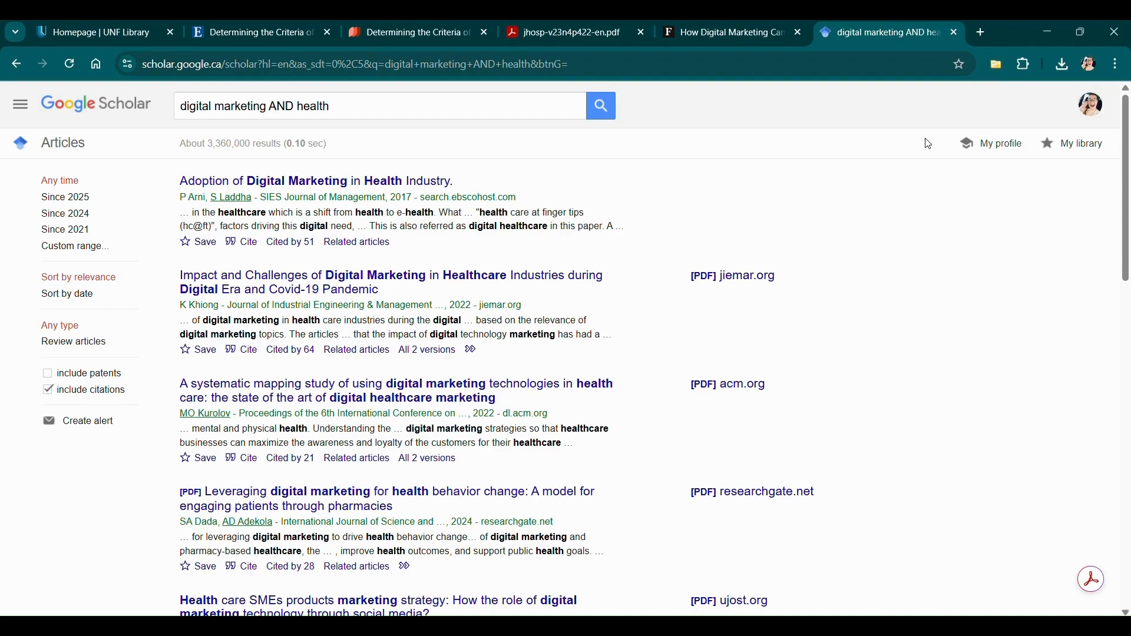
Preview the Scholar results in the Zotero Connector, cancel without saving, and return to Zotero.
click(999, 68)
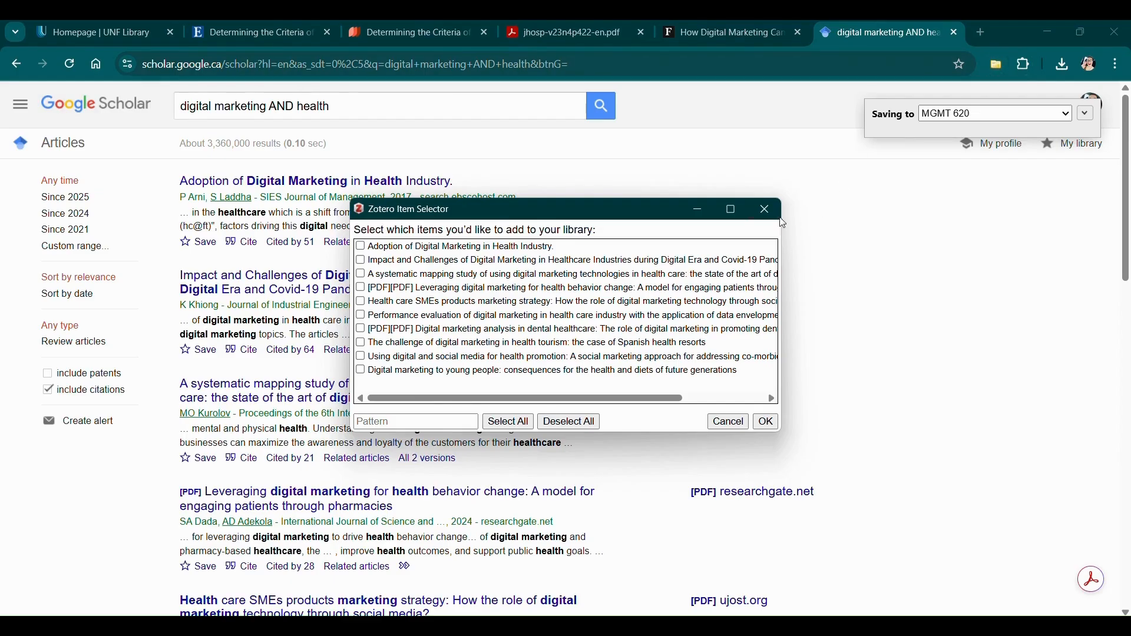
click(766, 210)
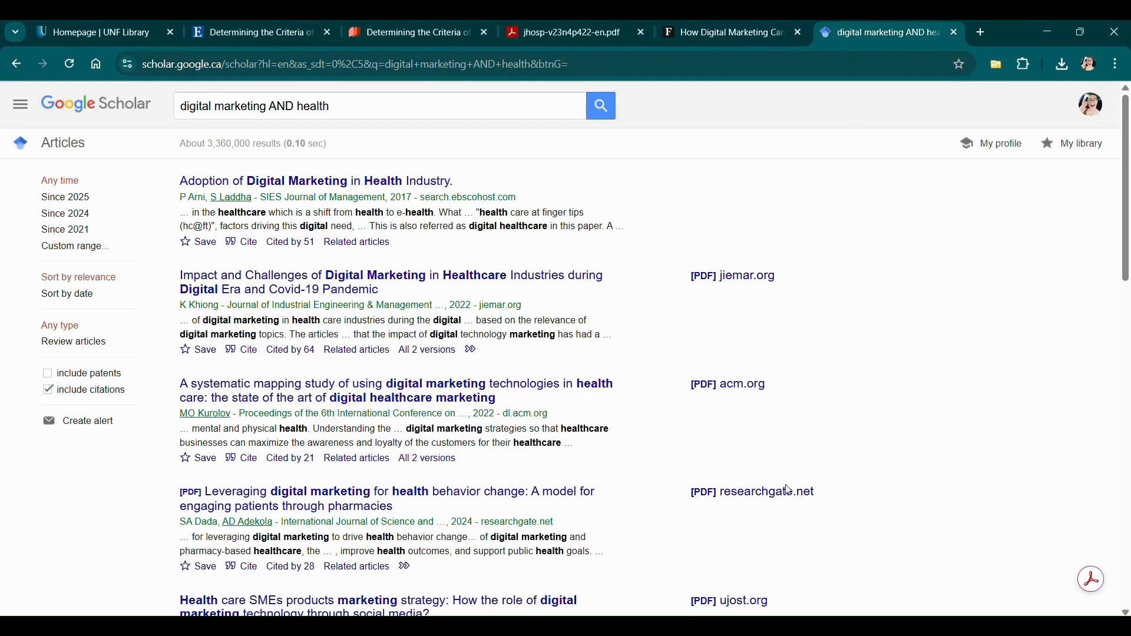
mouse_move(811, 626)
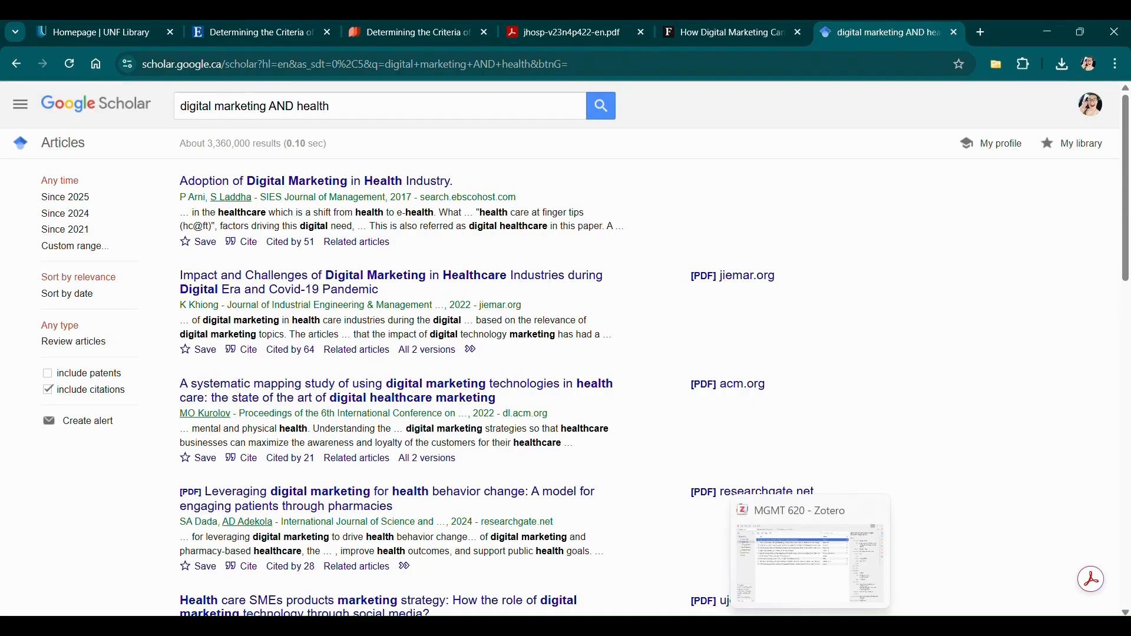
click(811, 626)
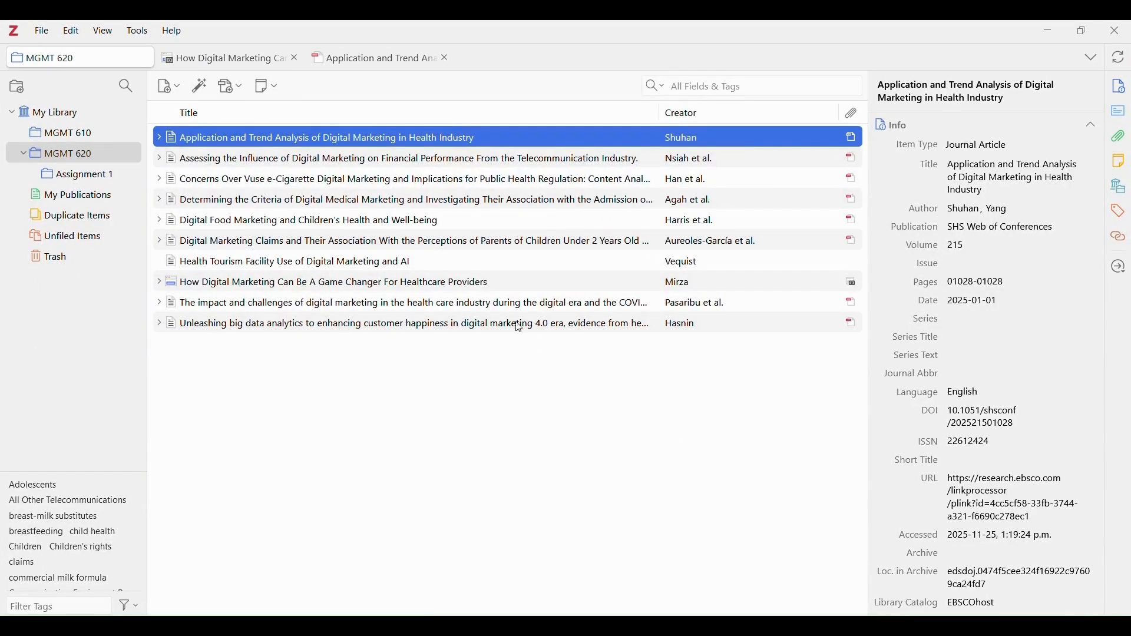
Select the Forbes 'How Digital Marketing Can Be A Game Changer' item and browse its Item Type list.
click(493, 285)
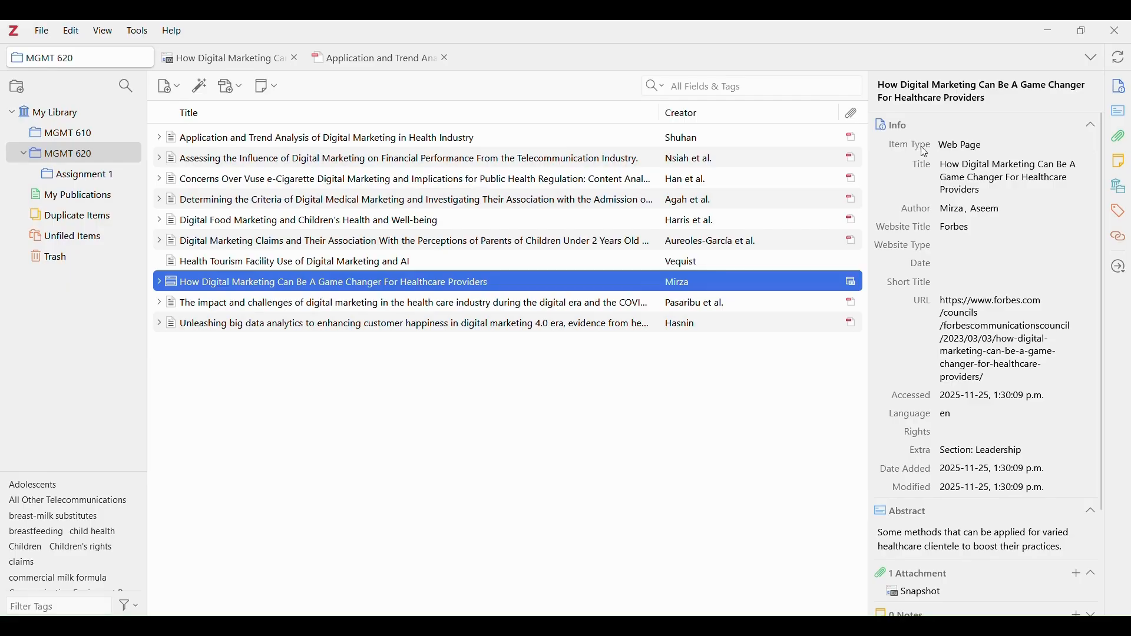
click(1000, 150)
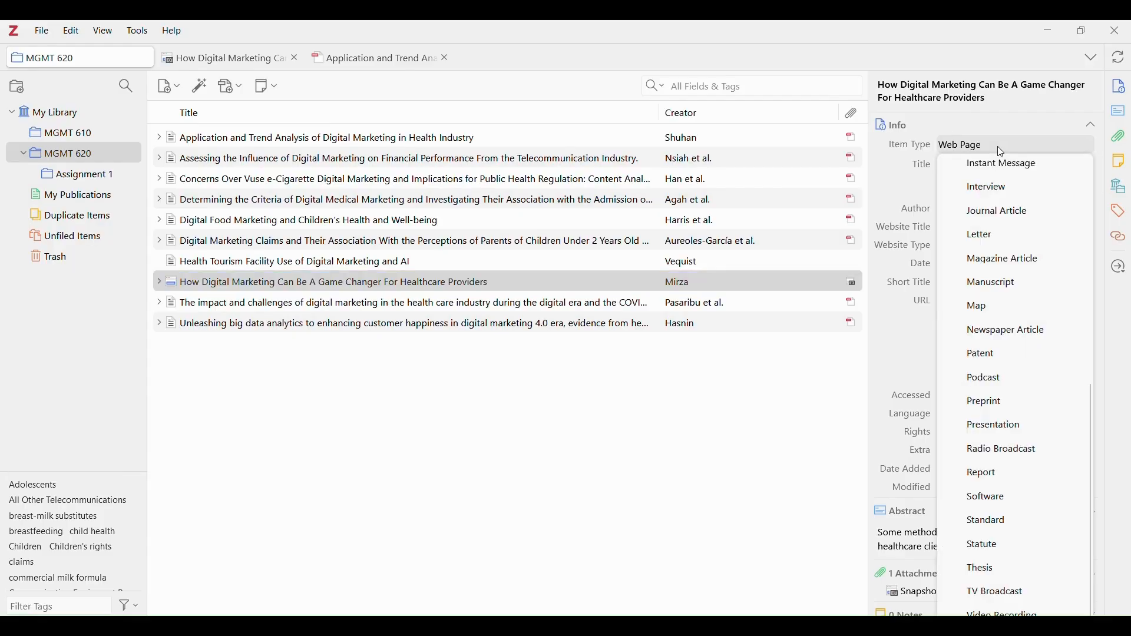
scroll(1012, 194, up, 5)
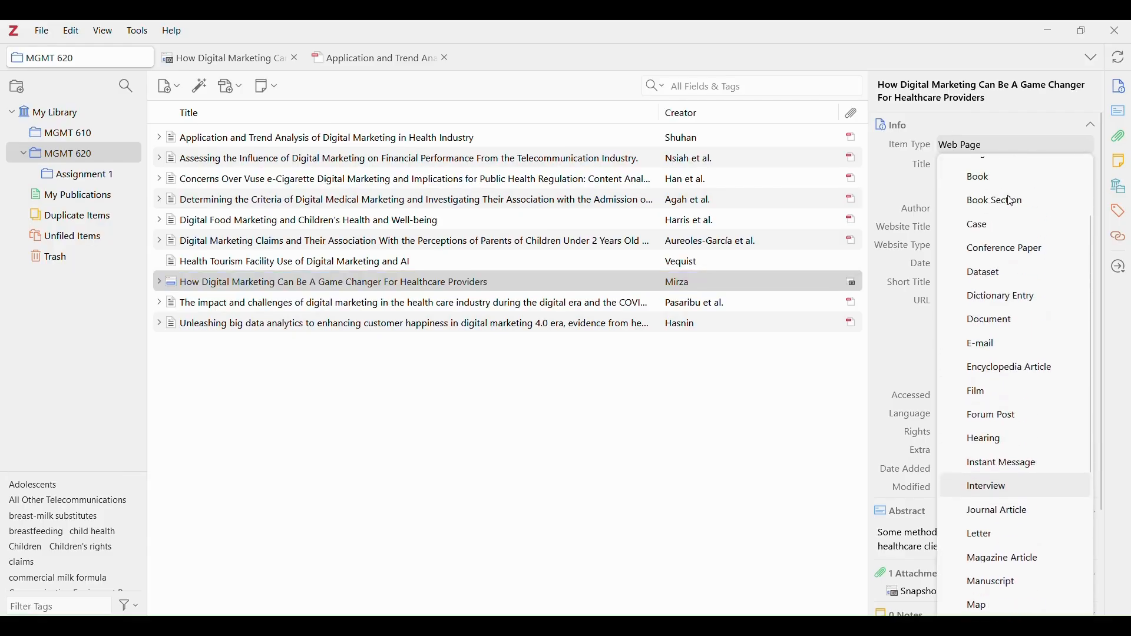
scroll(1012, 201, up, 1)
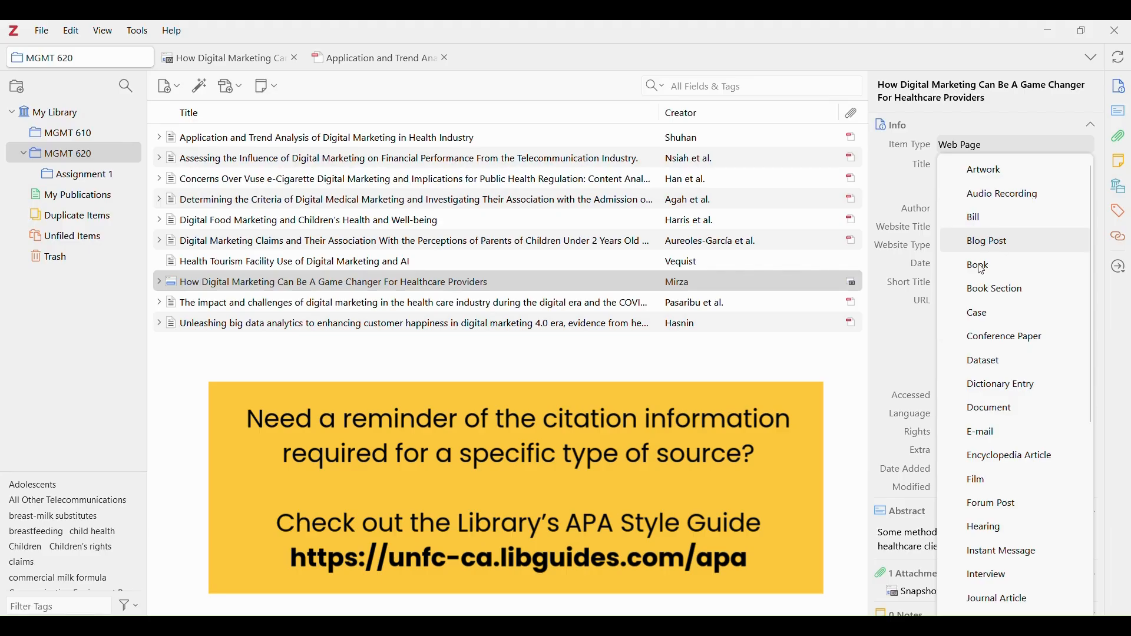
Dismiss the Item Type list, leaving the Forbes item as a Web Page.
click(849, 385)
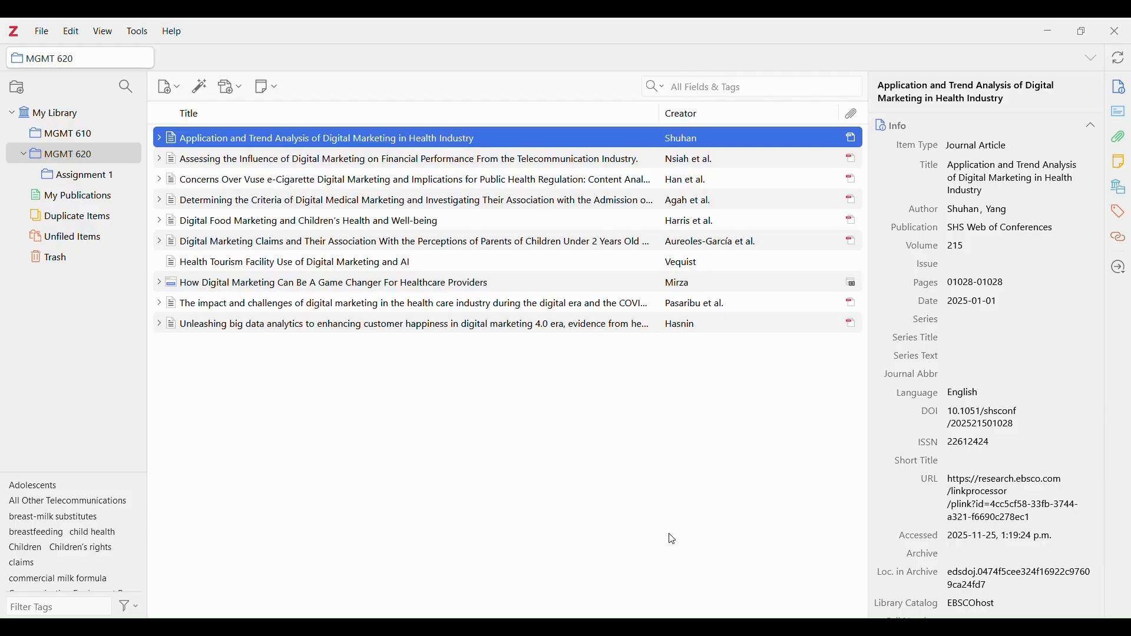
Check the Zotero tools in the Word draft, then head back to the MGMT 620 collection.
mouse_move(761, 613)
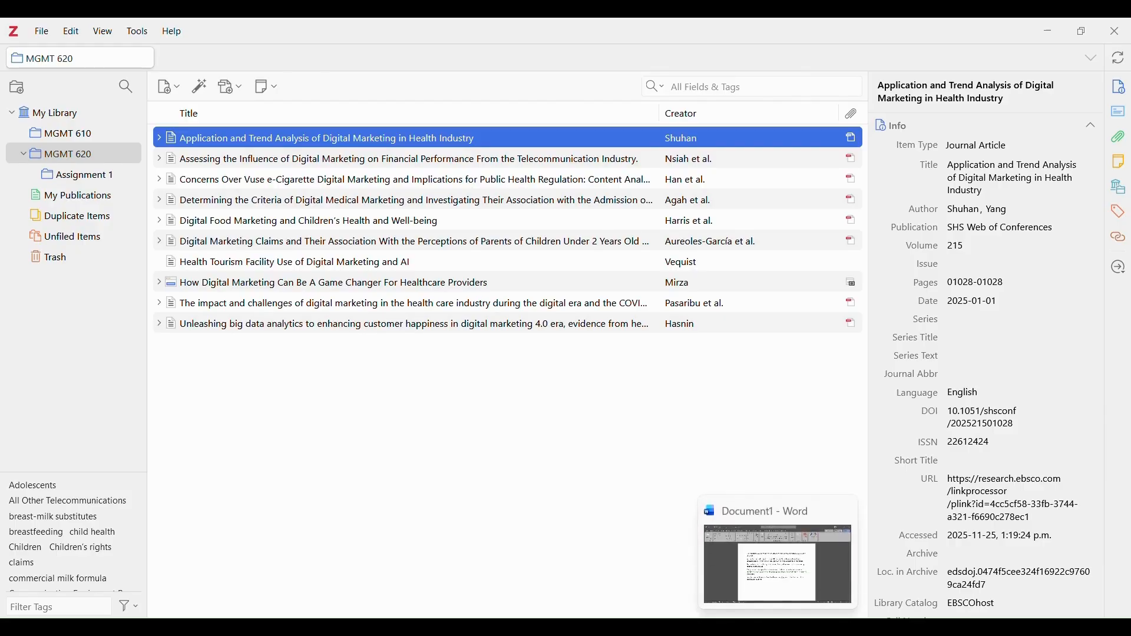
click(778, 565)
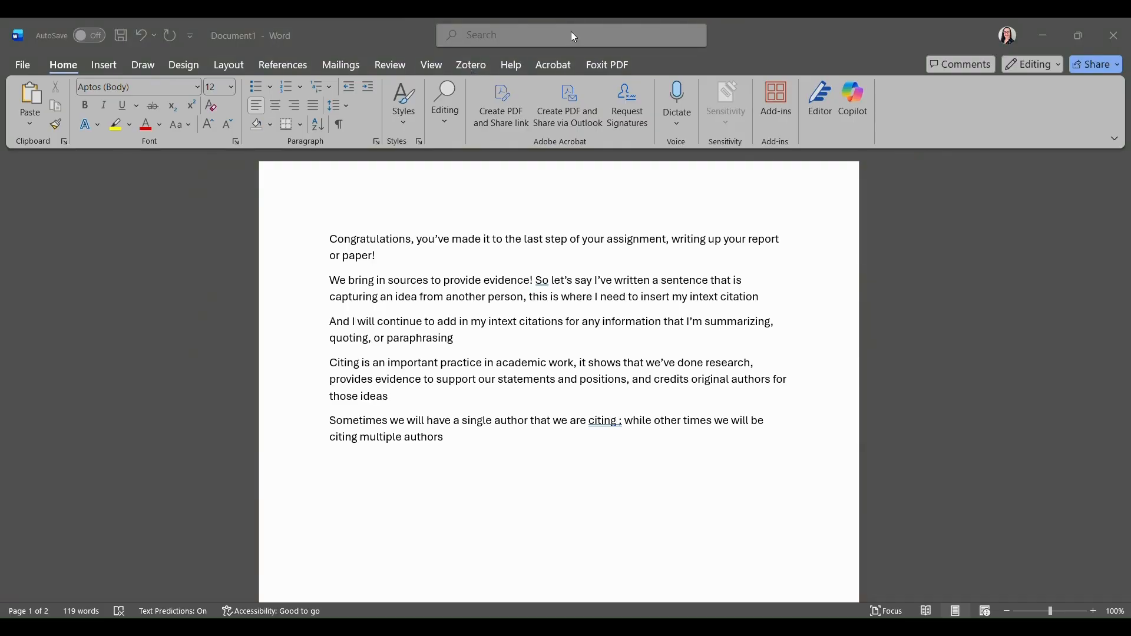
click(467, 68)
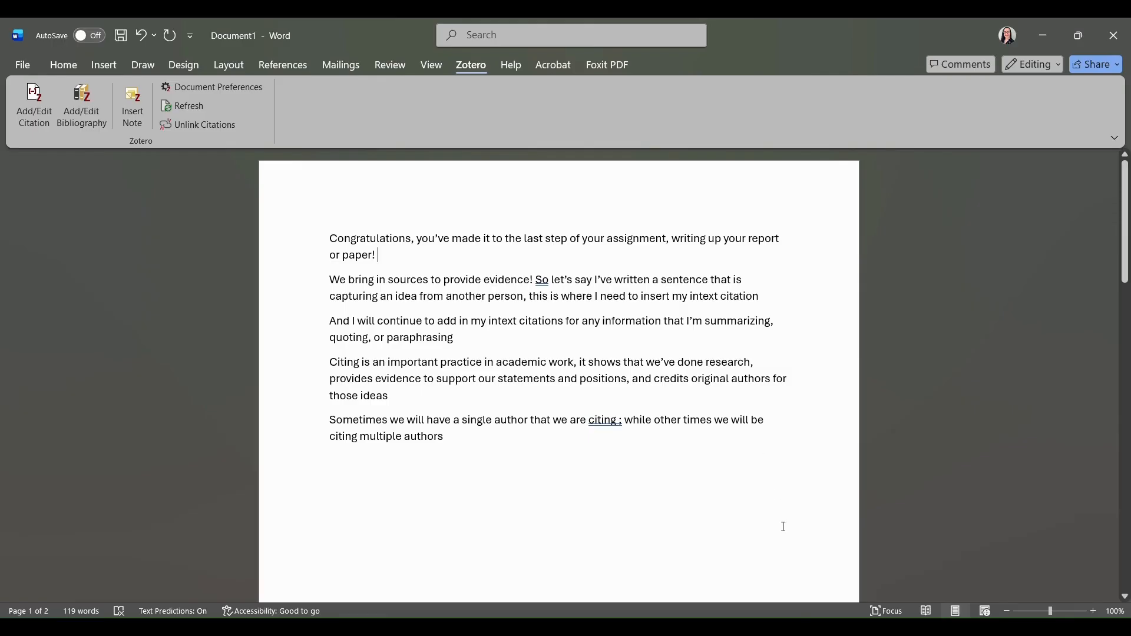
mouse_move(811, 627)
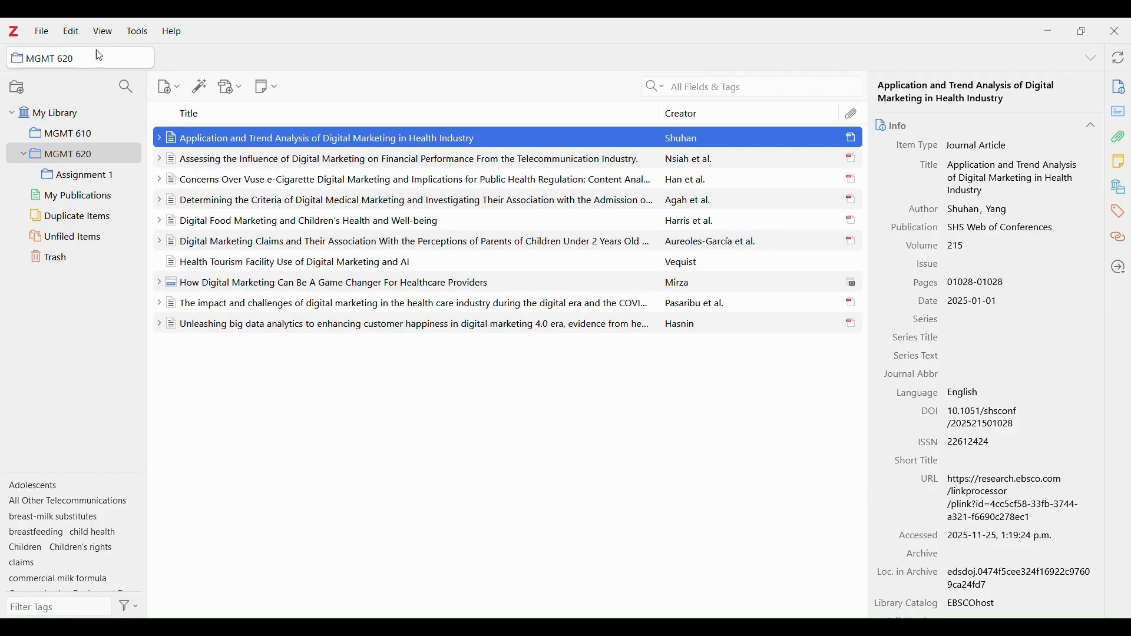
Open Zotero Settings to the Cite pane and confirm the Microsoft Word add-in is installed.
click(73, 33)
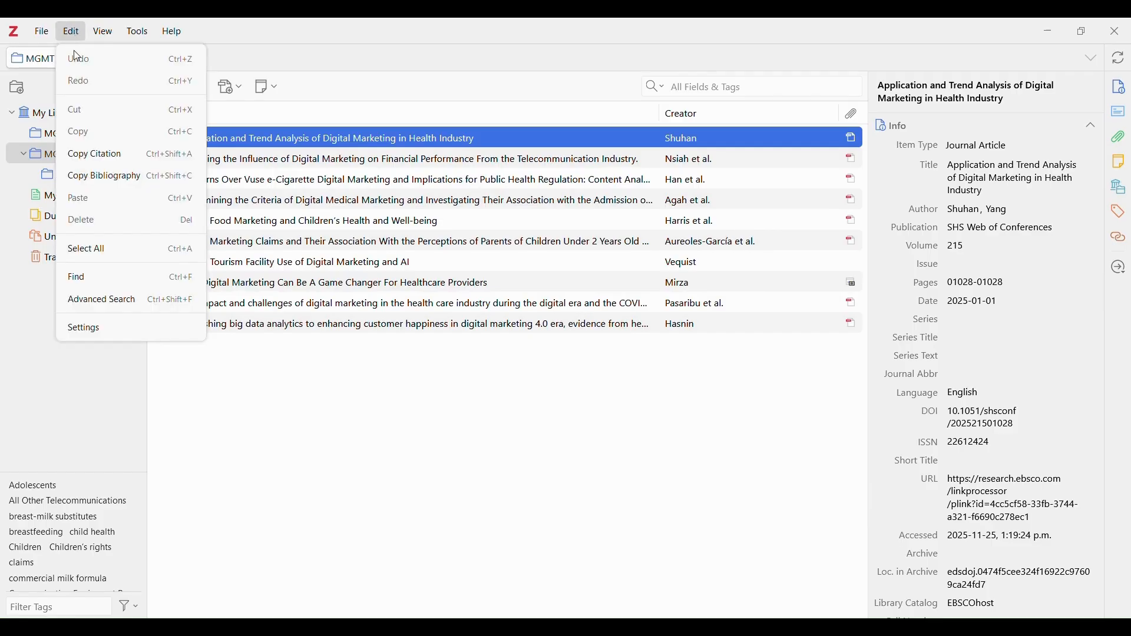
click(99, 330)
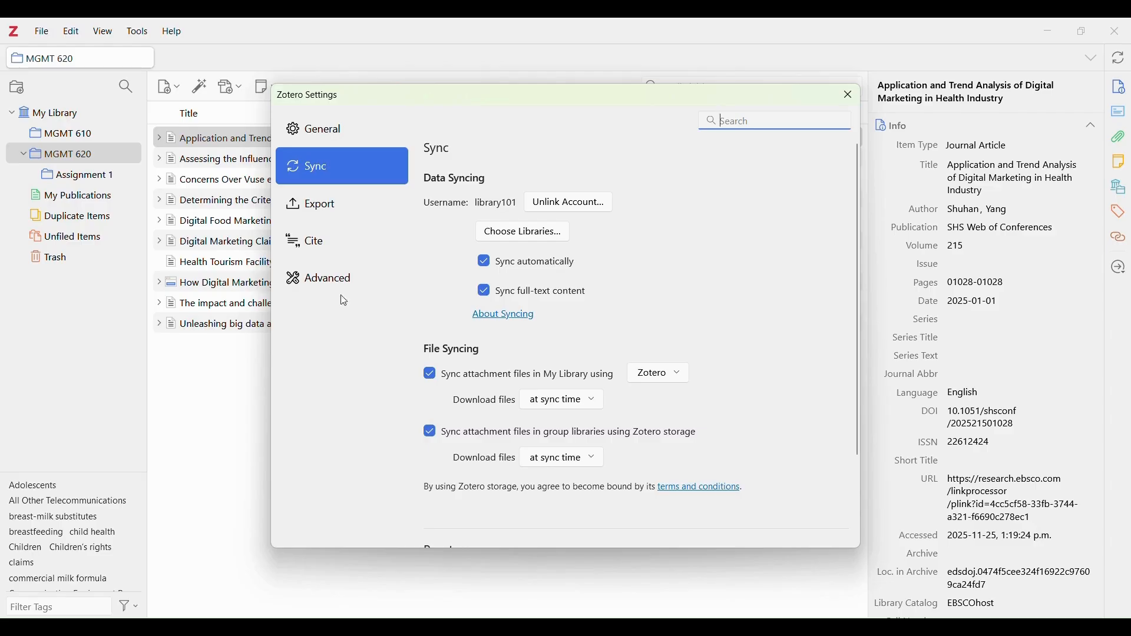
click(338, 242)
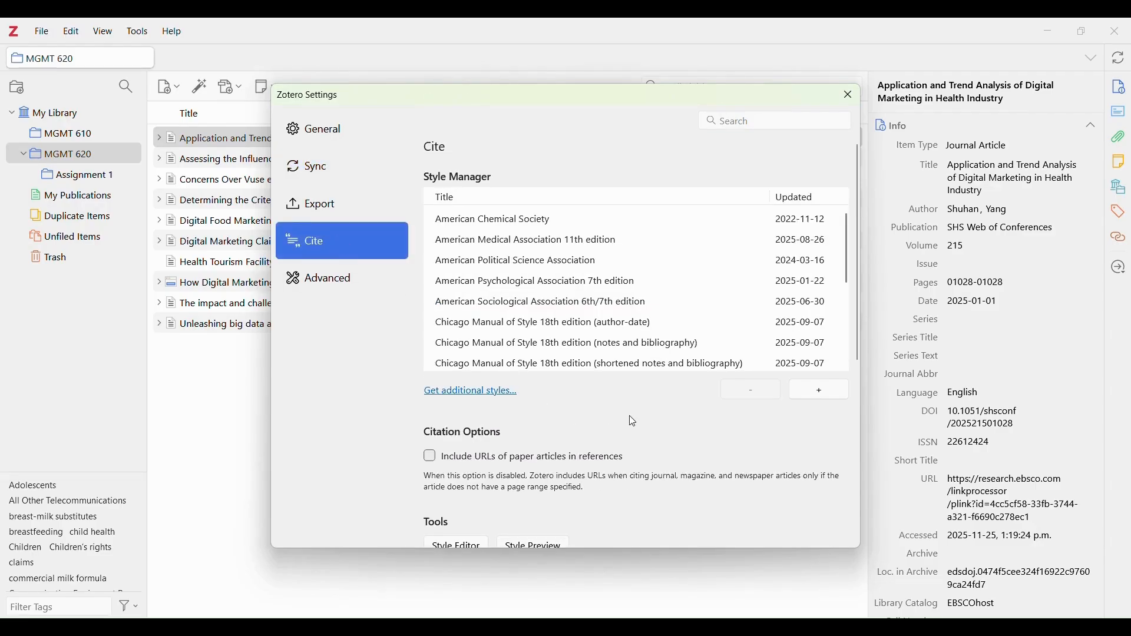
scroll(628, 413, down, 5)
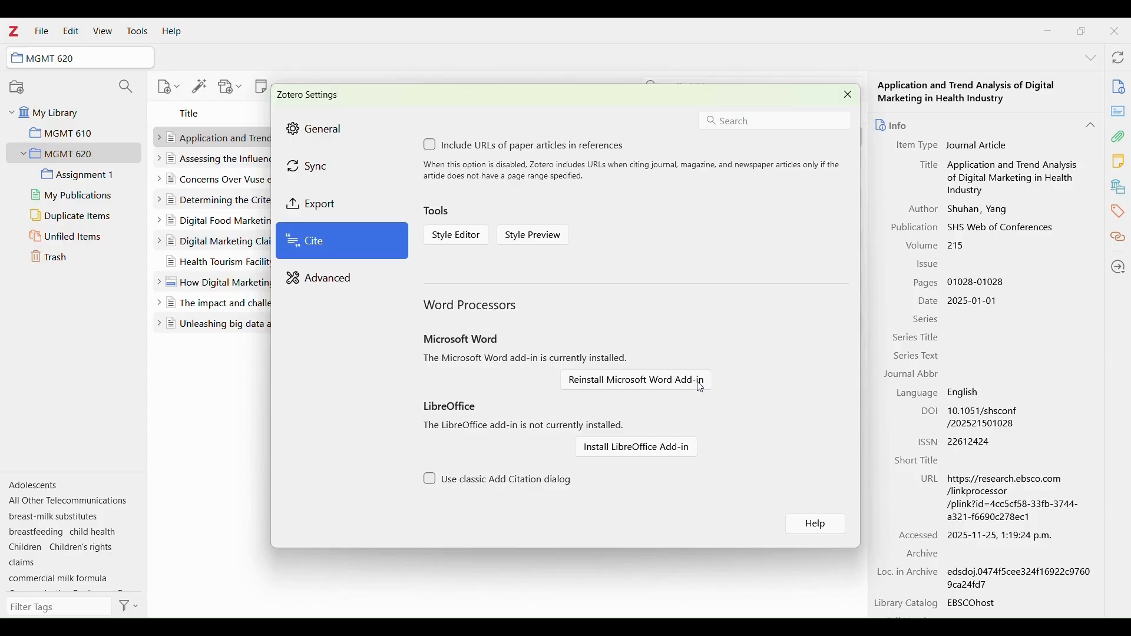
Close the Zotero Settings window.
click(850, 95)
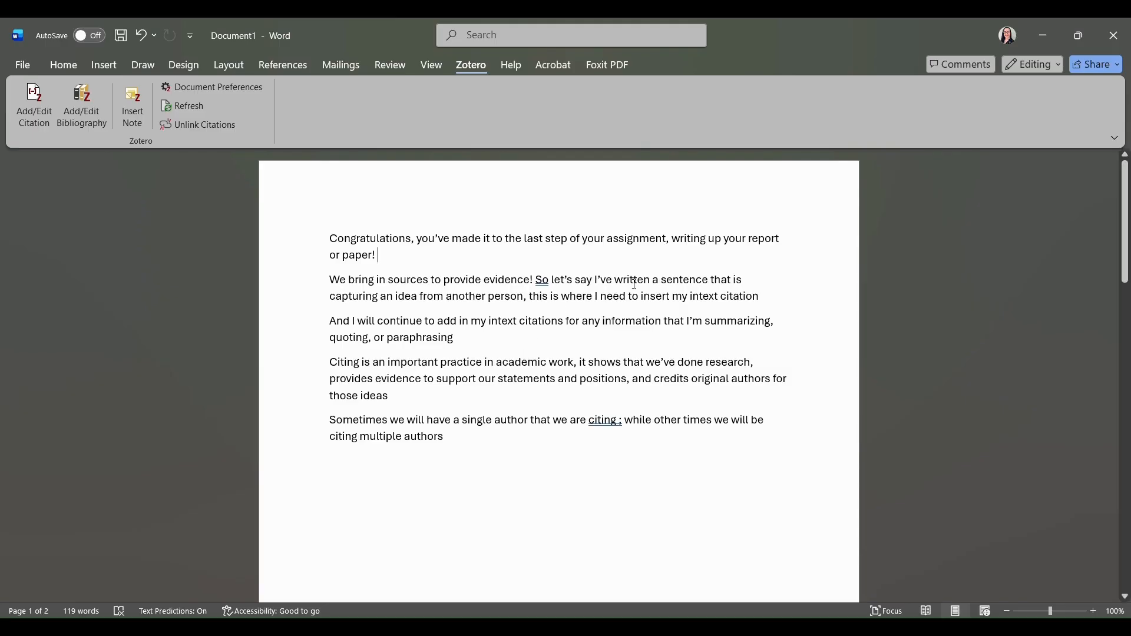
click(777, 299)
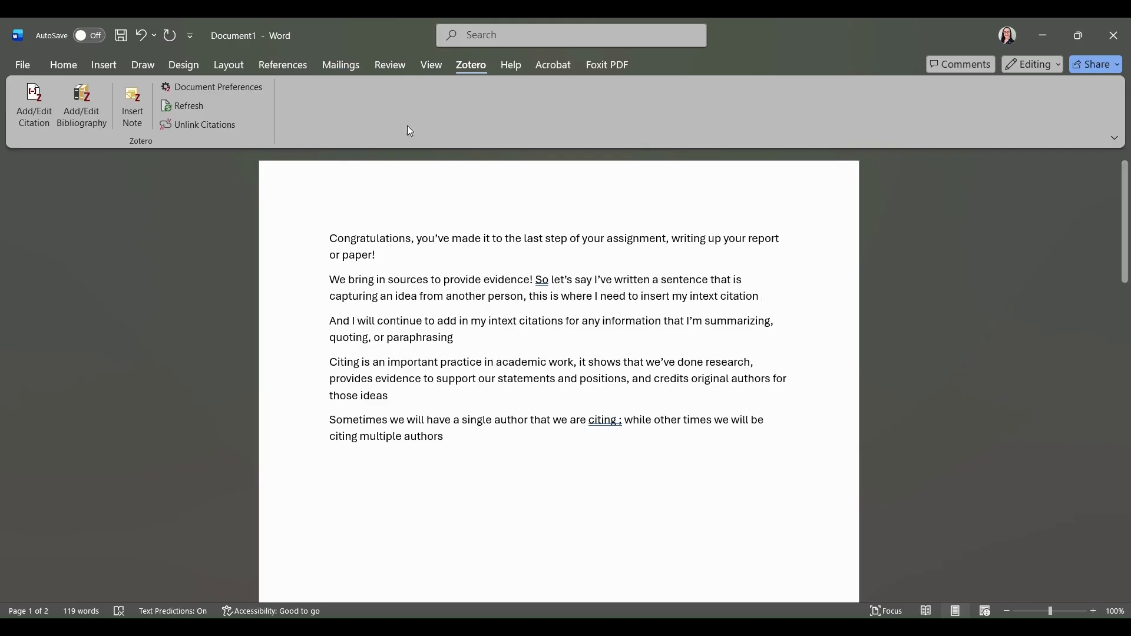
Start a Zotero citation in Word and choose APA 7th edition as the document style.
click(38, 126)
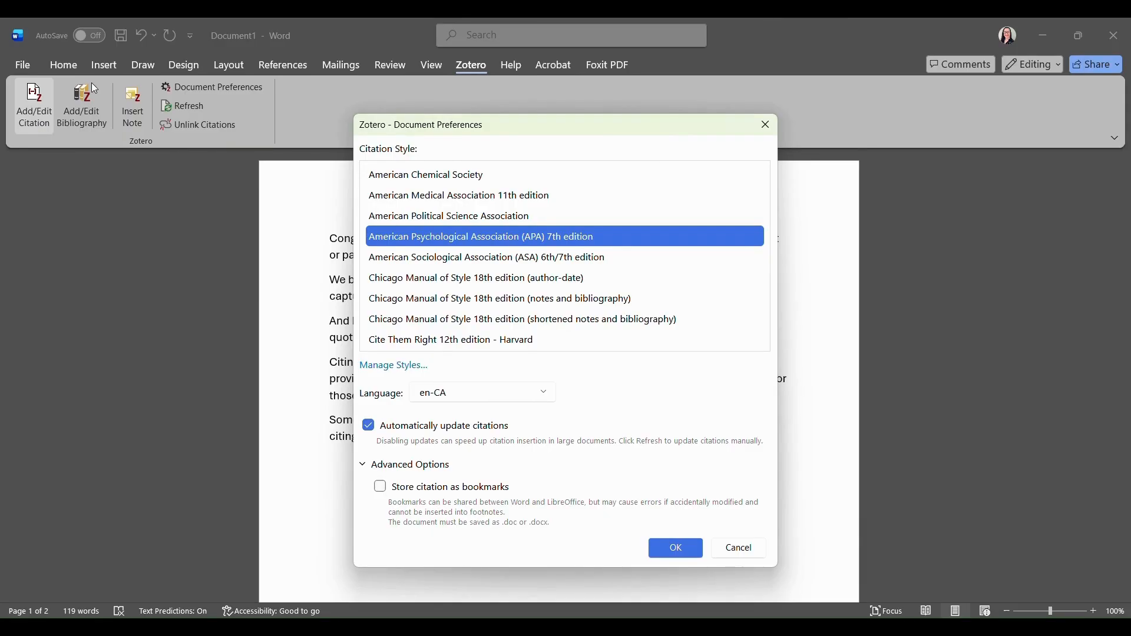
scroll(547, 231, down, 2)
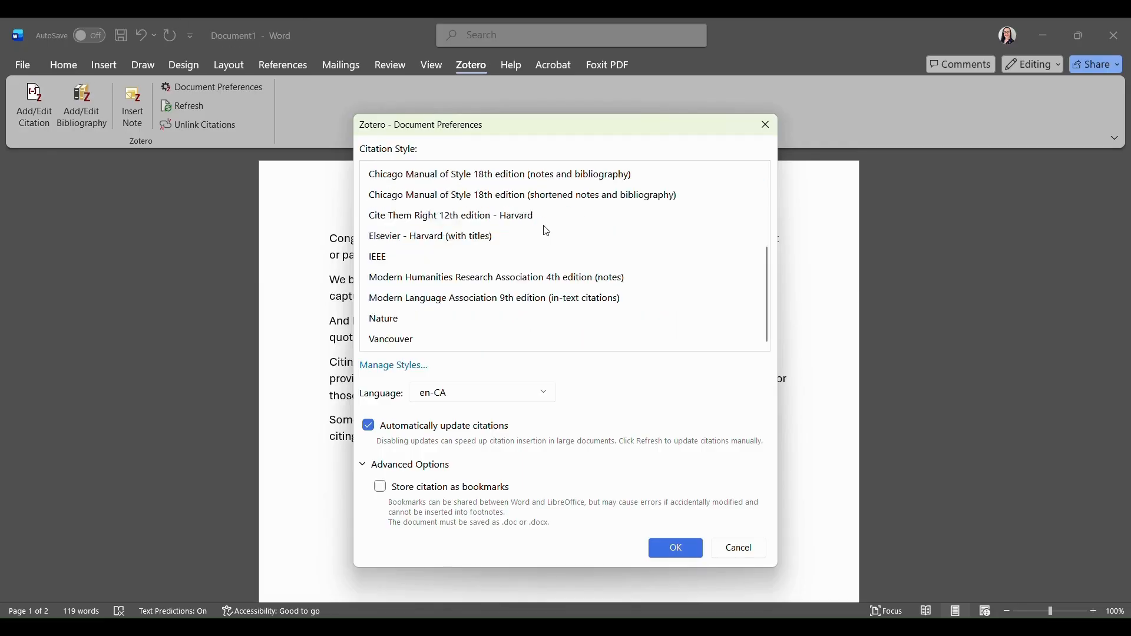
scroll(547, 231, up, 2)
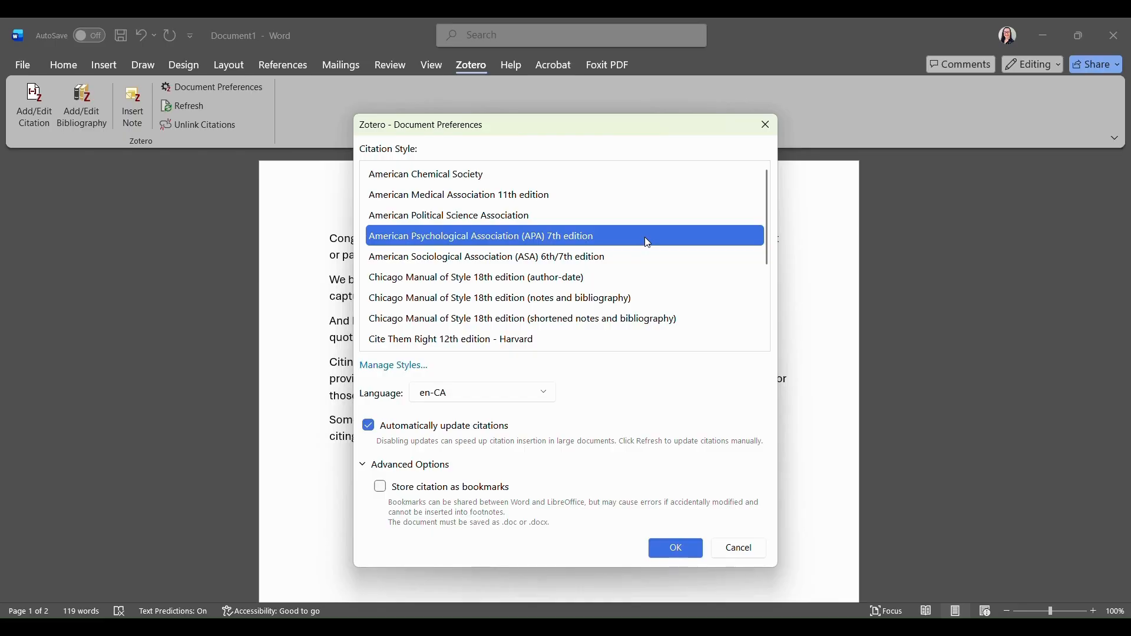
click(676, 554)
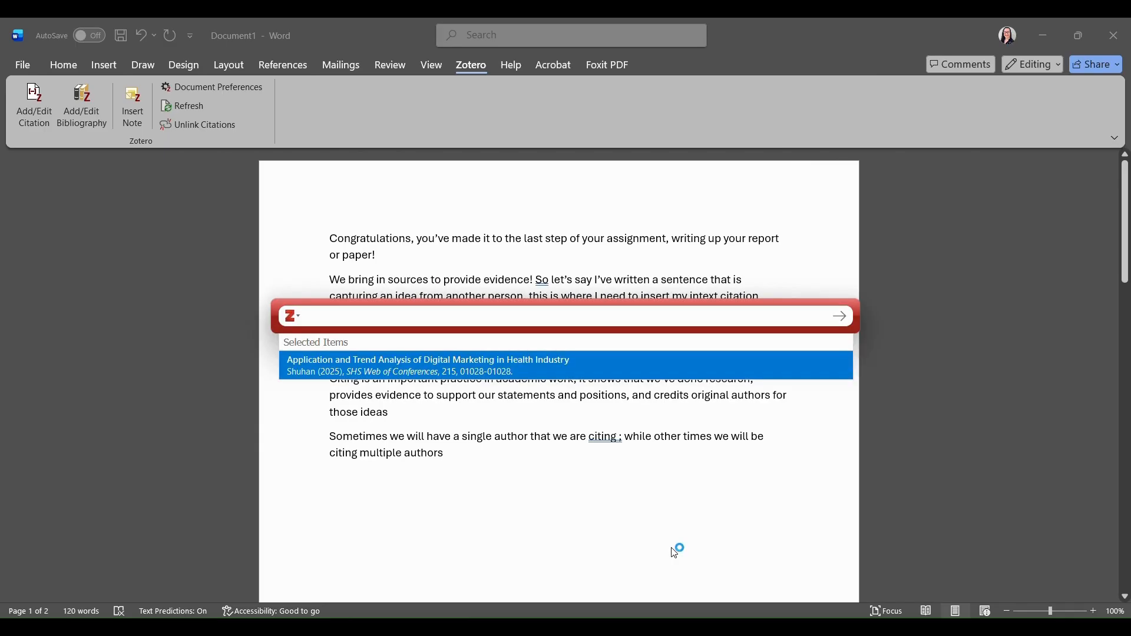
Switch the Zotero citation picker to Classic View.
click(292, 317)
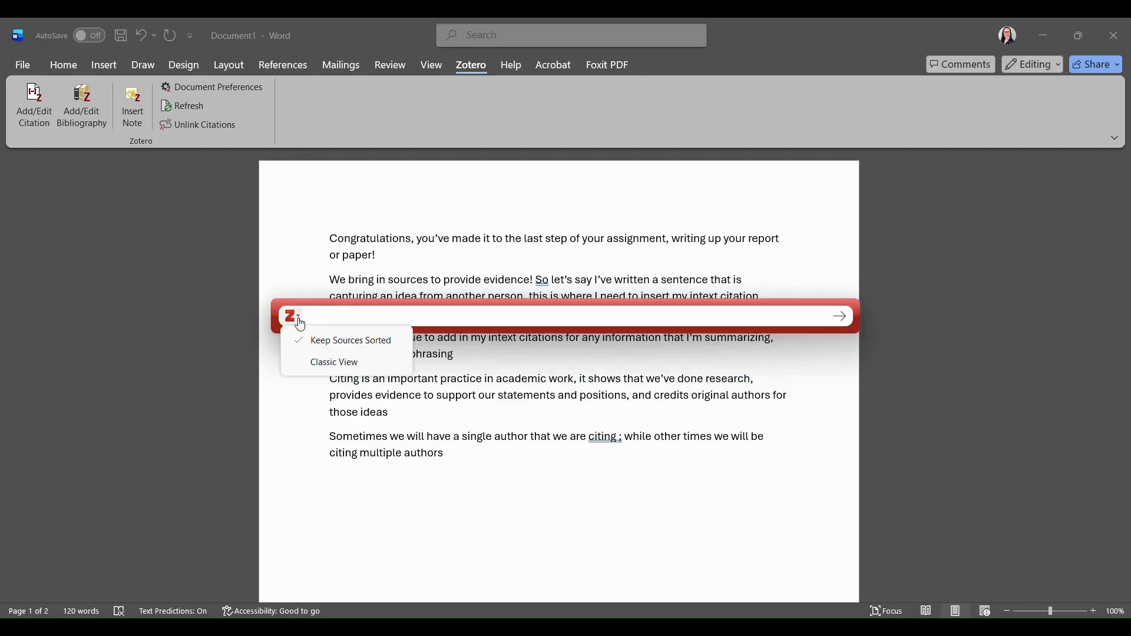
click(365, 363)
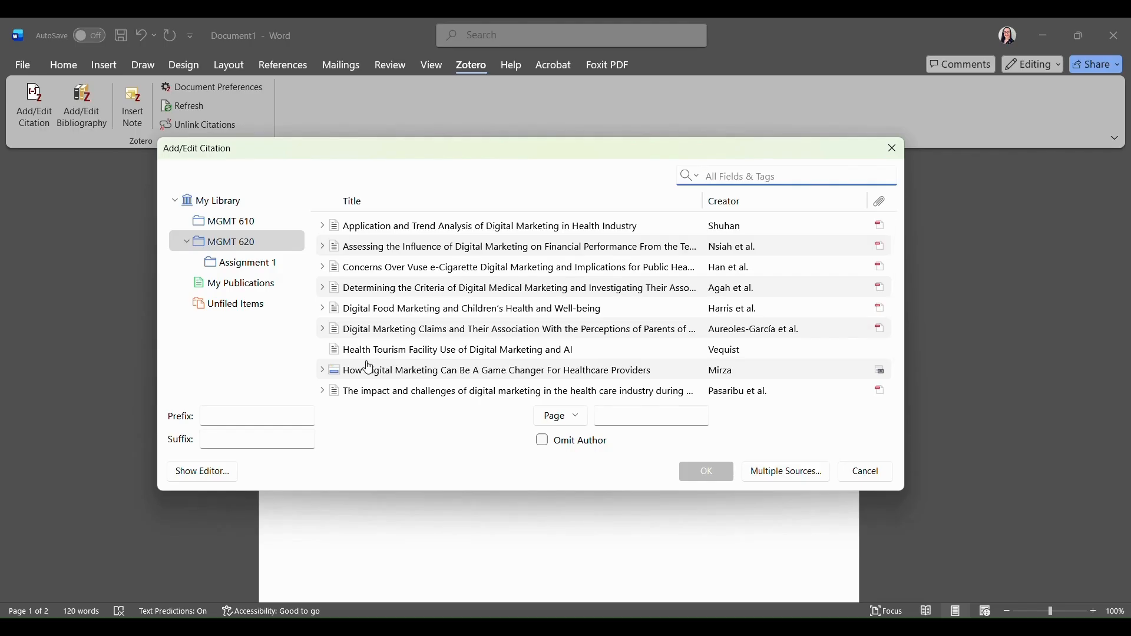
Cite 'Application and Trend Analysis of Digital Marketing in Health Industry' ending paragraph two with a period.
drag(482, 140, 489, 74)
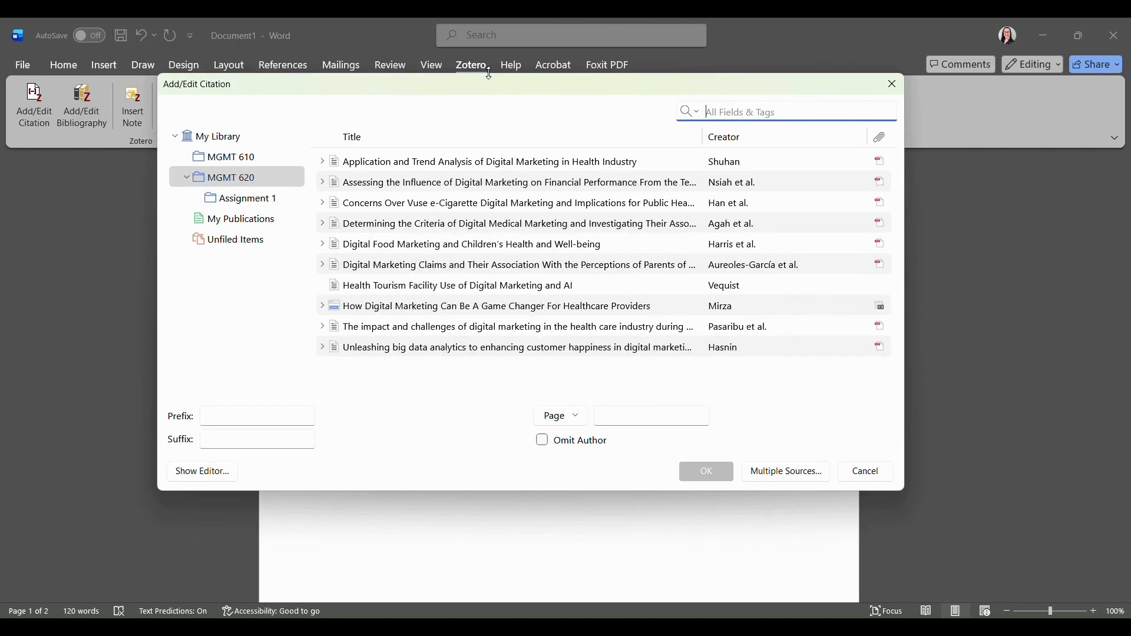
click(486, 169)
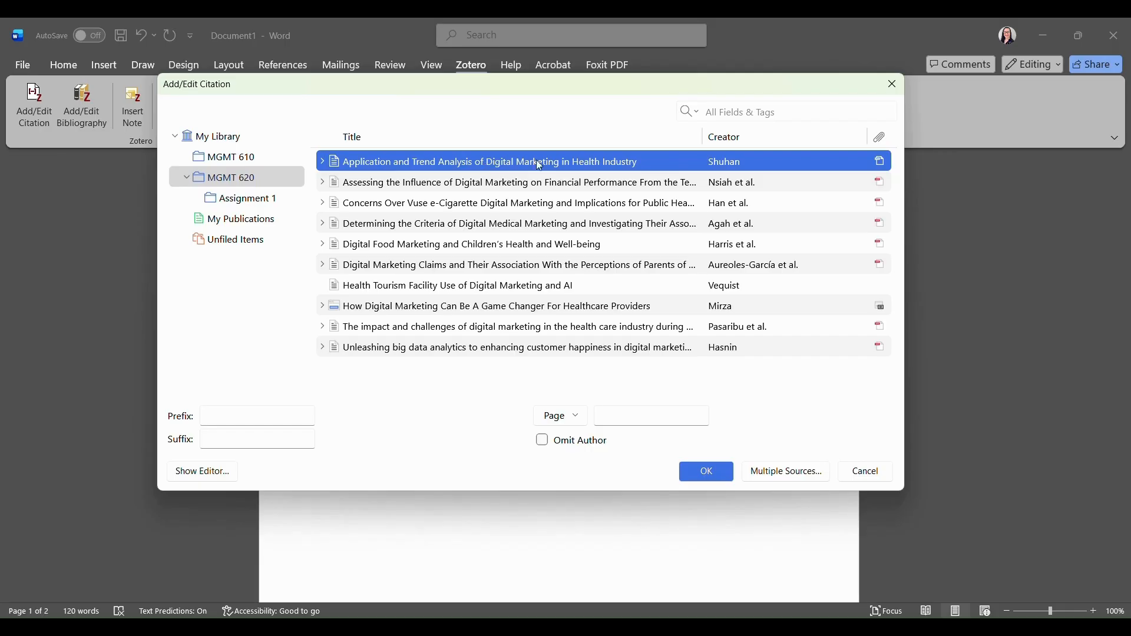
click(707, 471)
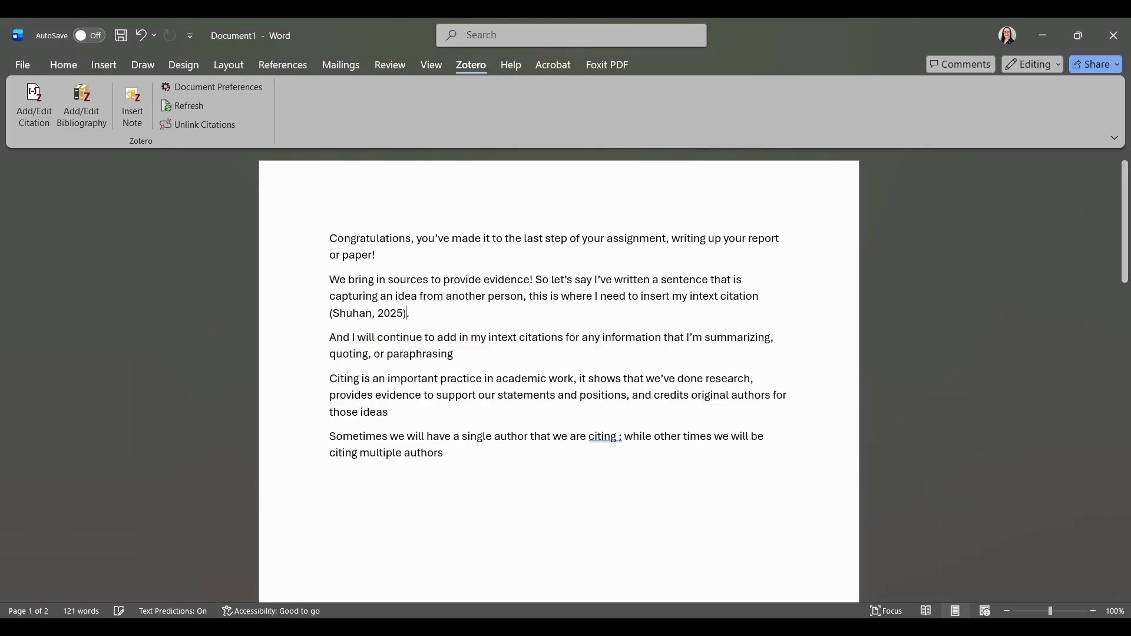
text(.)
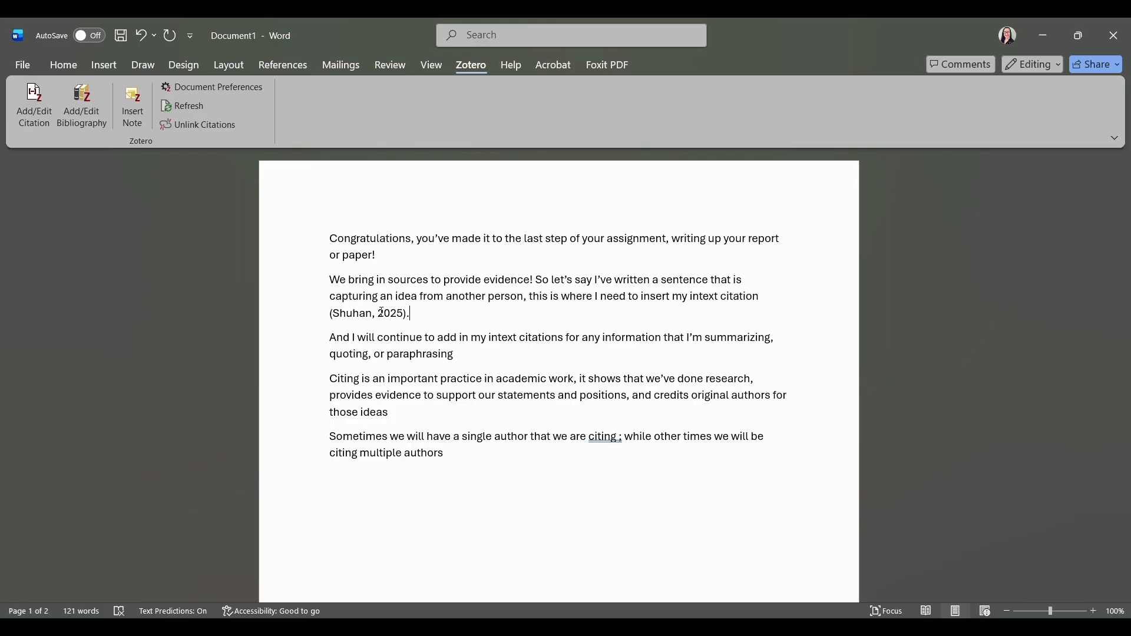
click(480, 358)
End the third paragraph with a (Han et al., 2024) citation of the Vuse e-cigarette article, then a period.
click(35, 109)
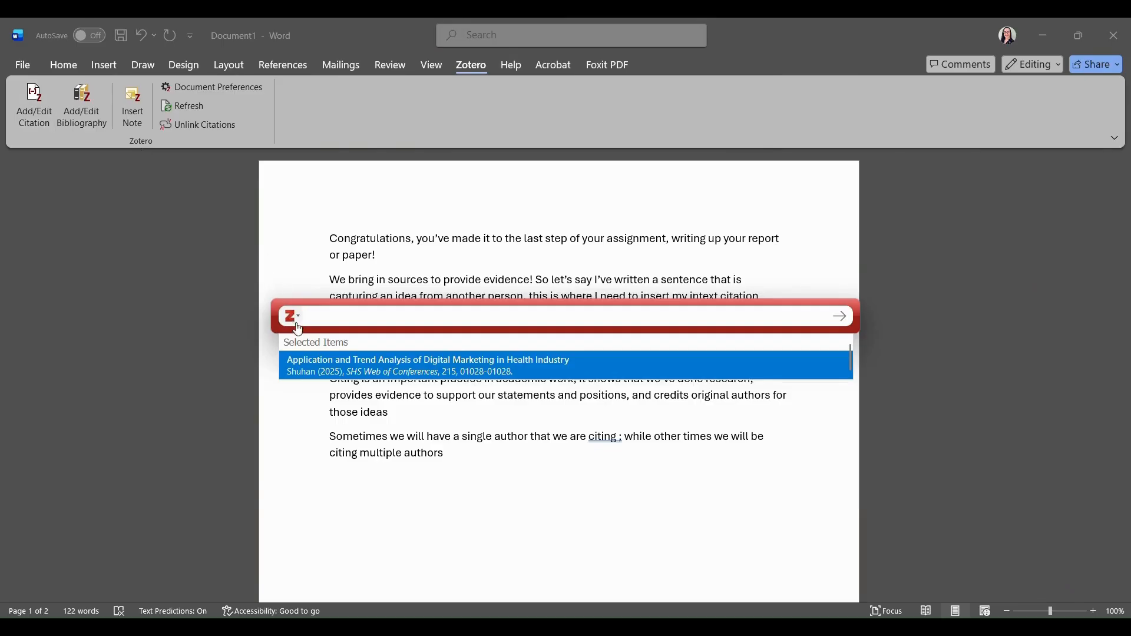
click(298, 319)
click(331, 369)
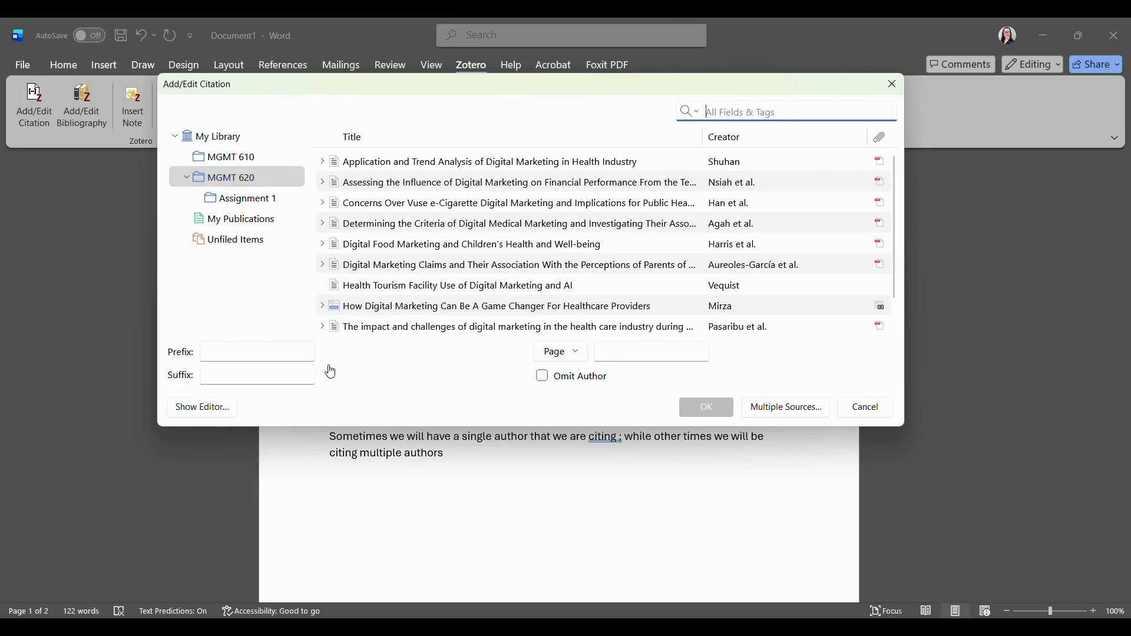
click(376, 209)
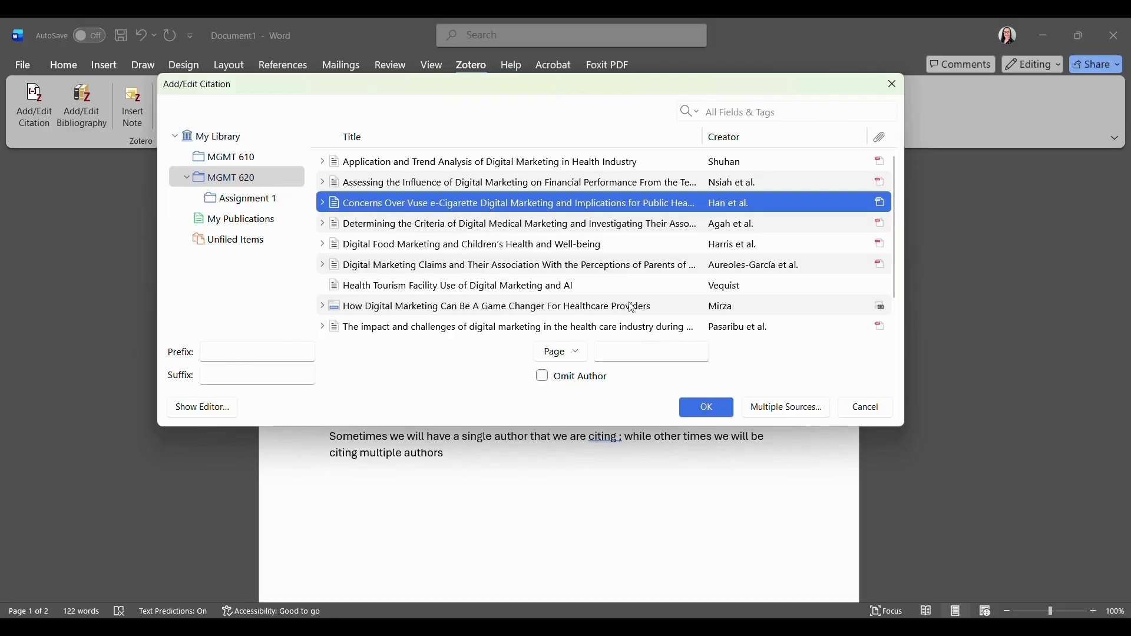
click(709, 409)
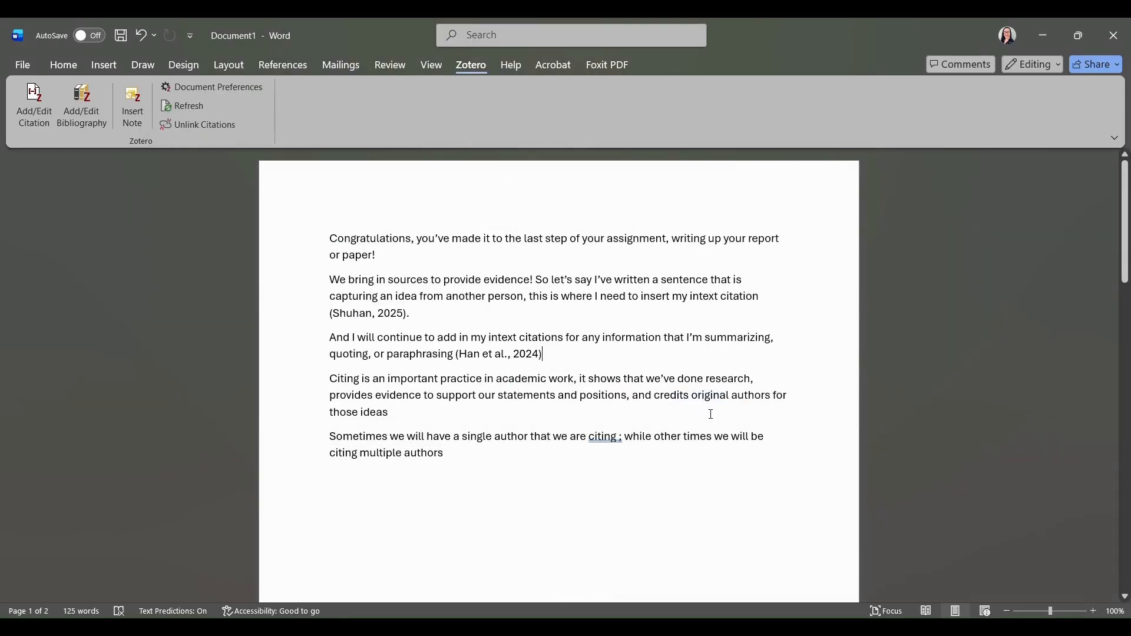
text(.)
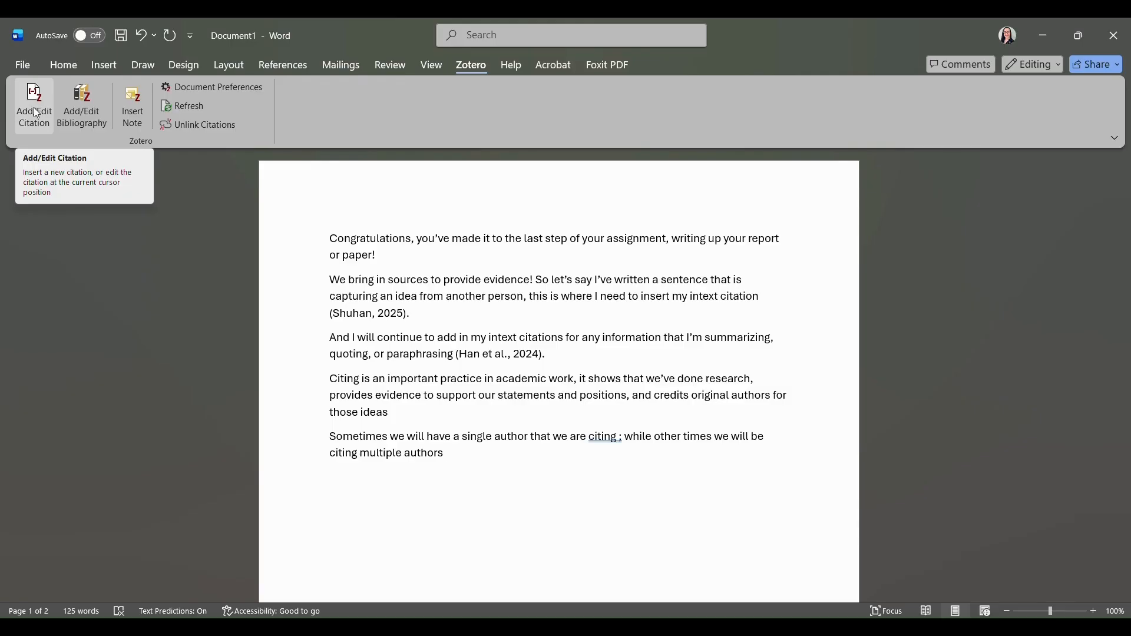
In the classic citation picker, allow multiple sources and add the digital marketing financial performance article.
click(48, 95)
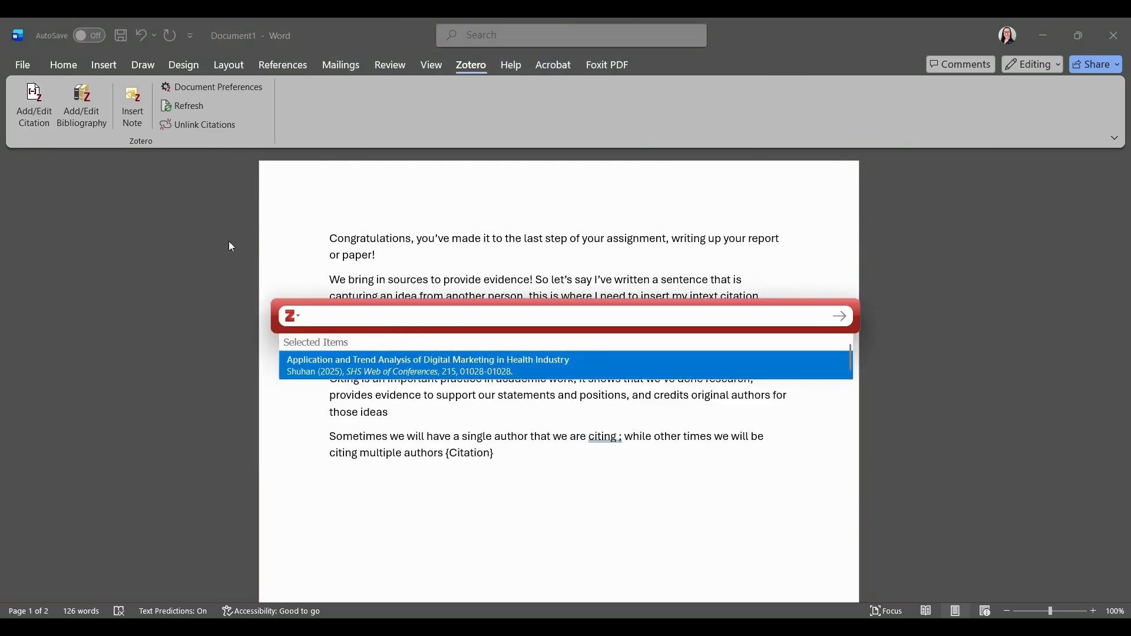
click(295, 318)
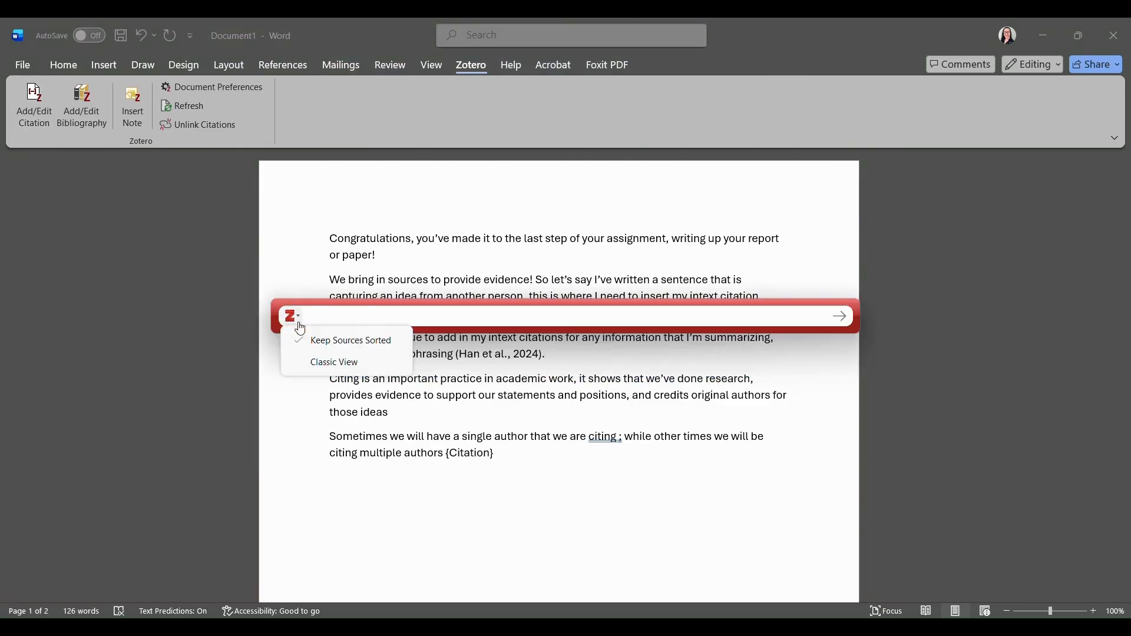
click(317, 364)
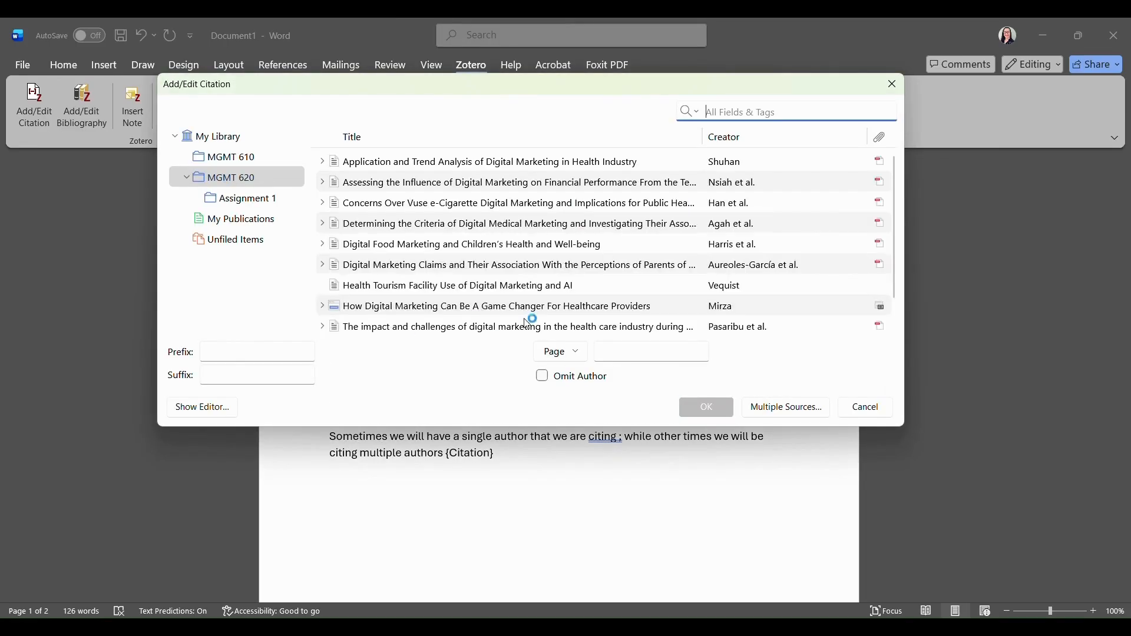
click(827, 417)
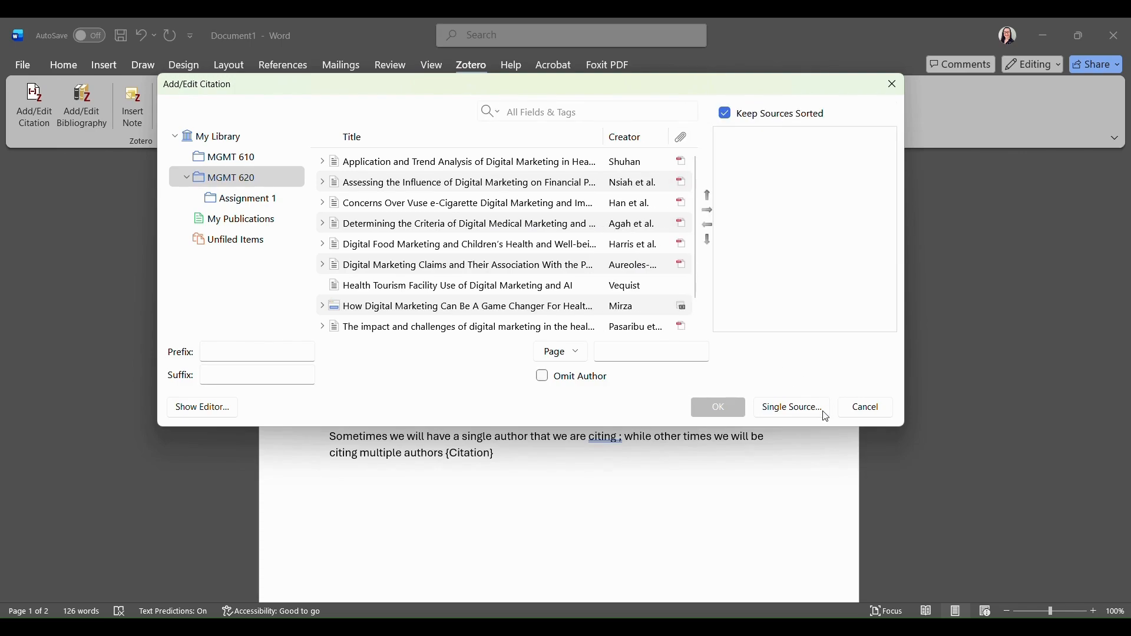
click(466, 187)
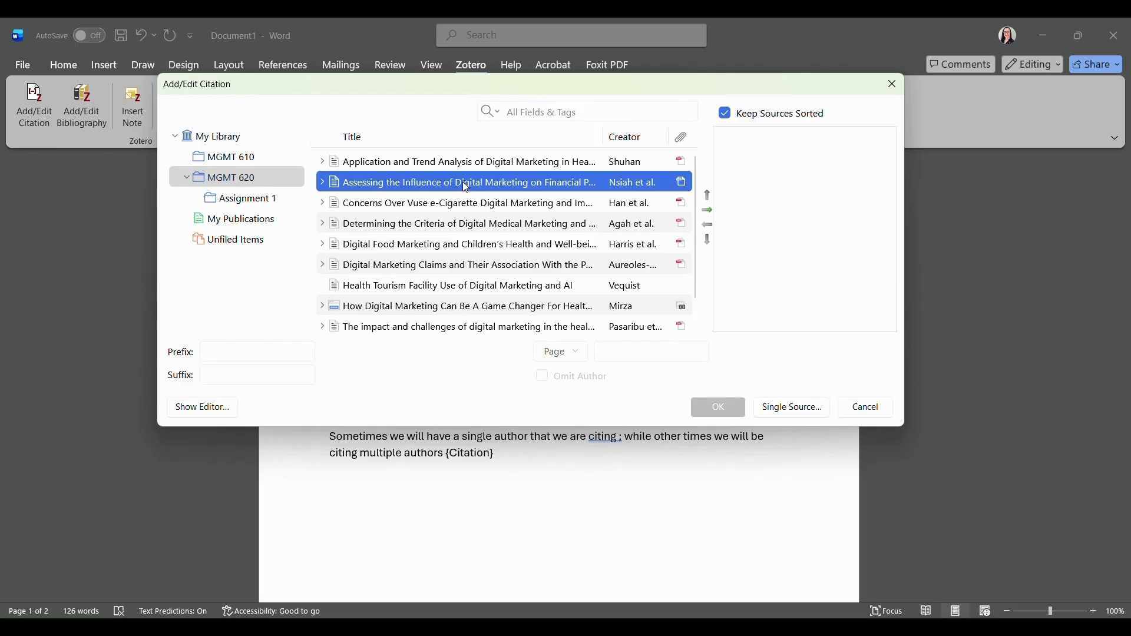
click(709, 211)
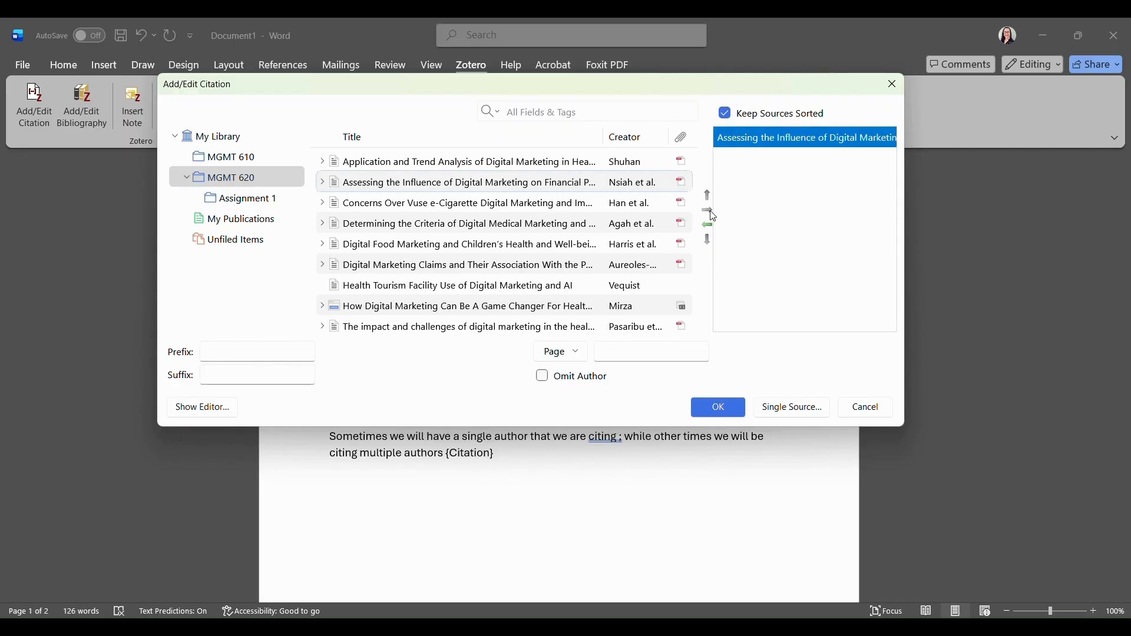
Add the Harris, Aureoles-García and Vequist sources and insert the four-source citation.
click(487, 224)
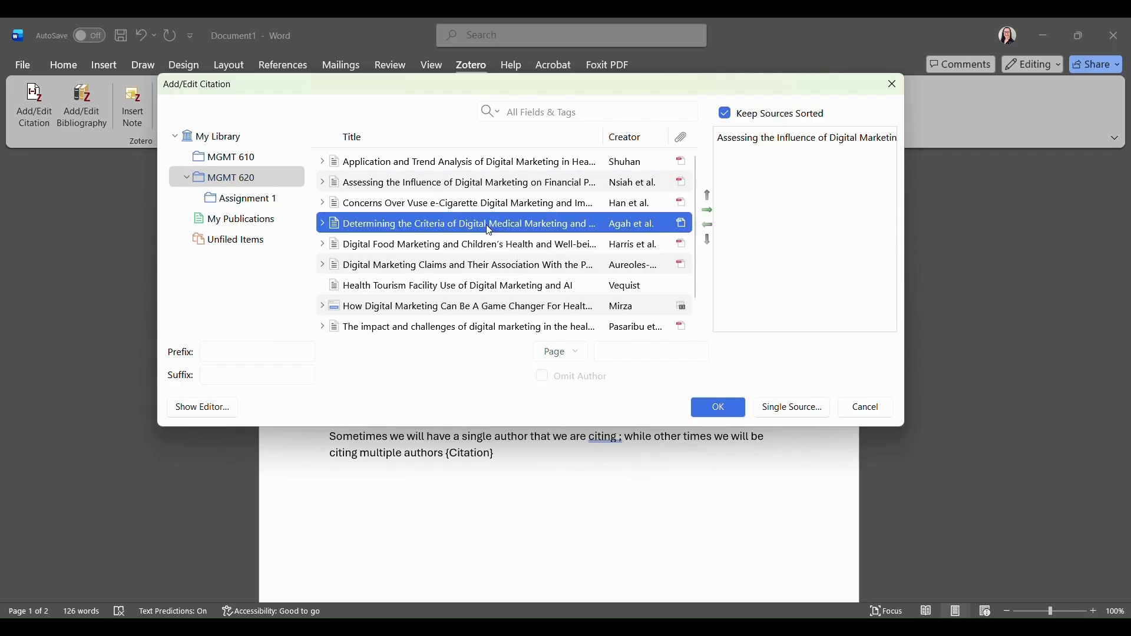
click(487, 243)
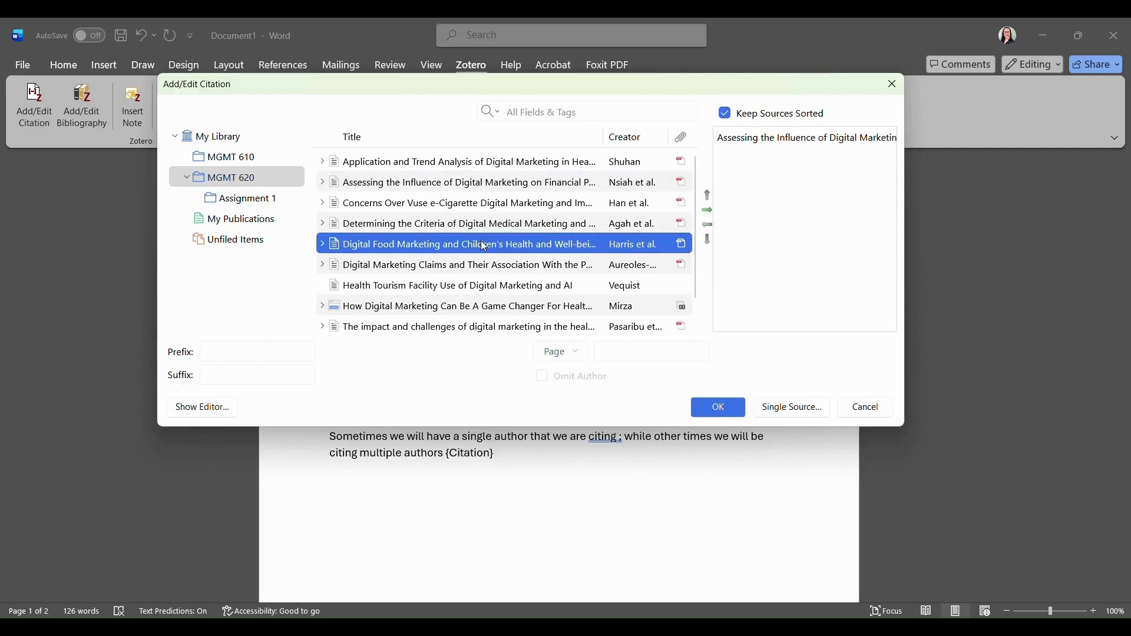
click(709, 211)
click(514, 266)
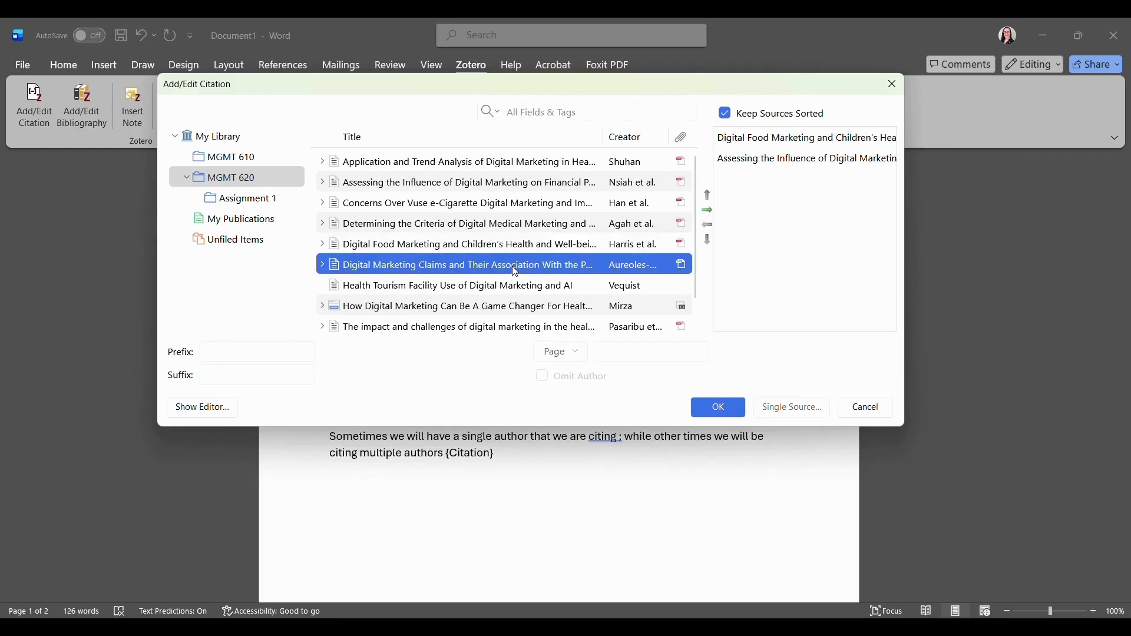
click(709, 214)
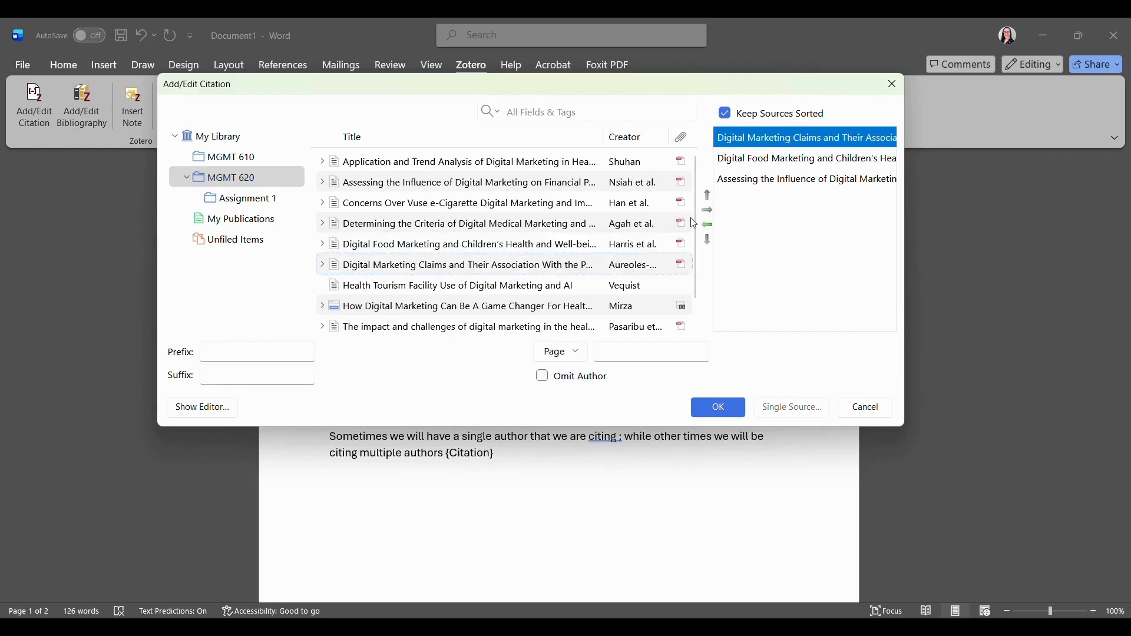
click(543, 287)
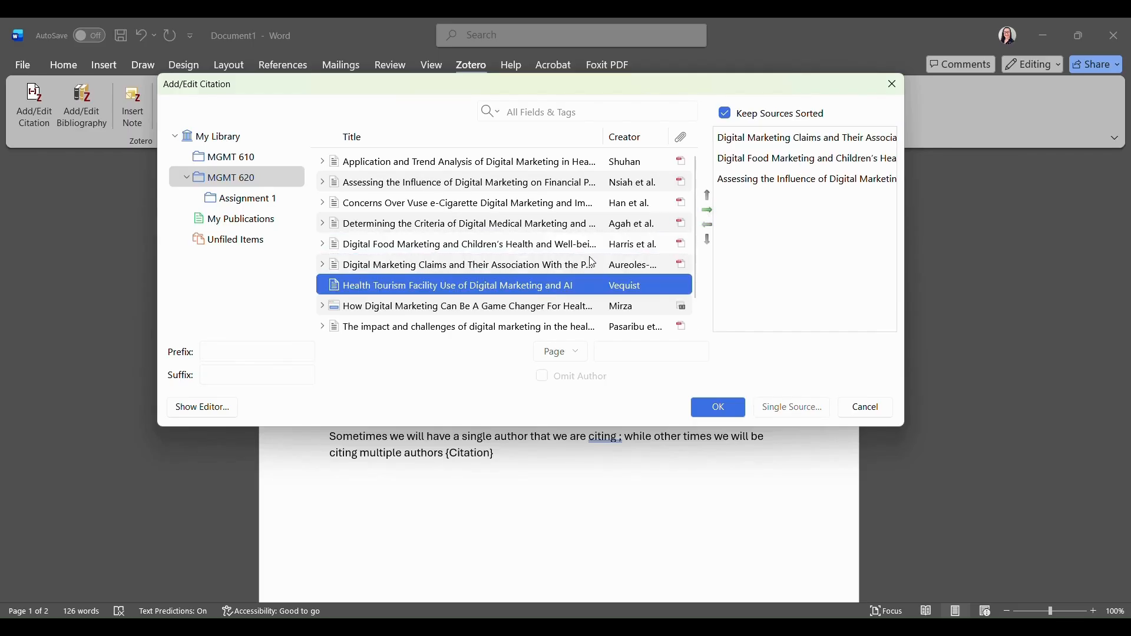
click(709, 211)
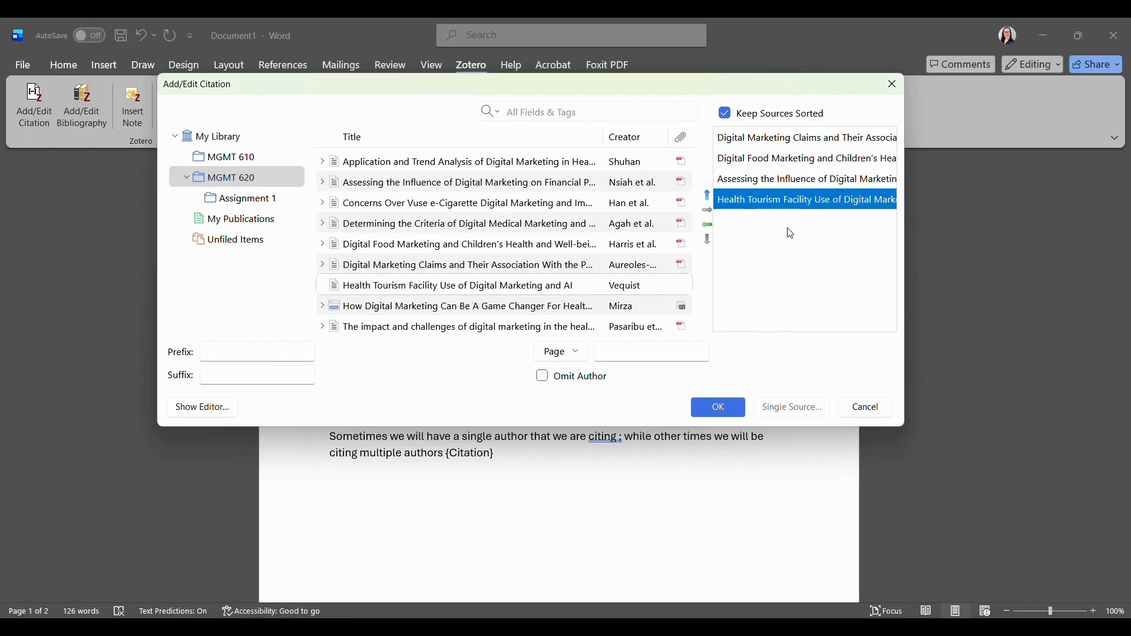
click(738, 416)
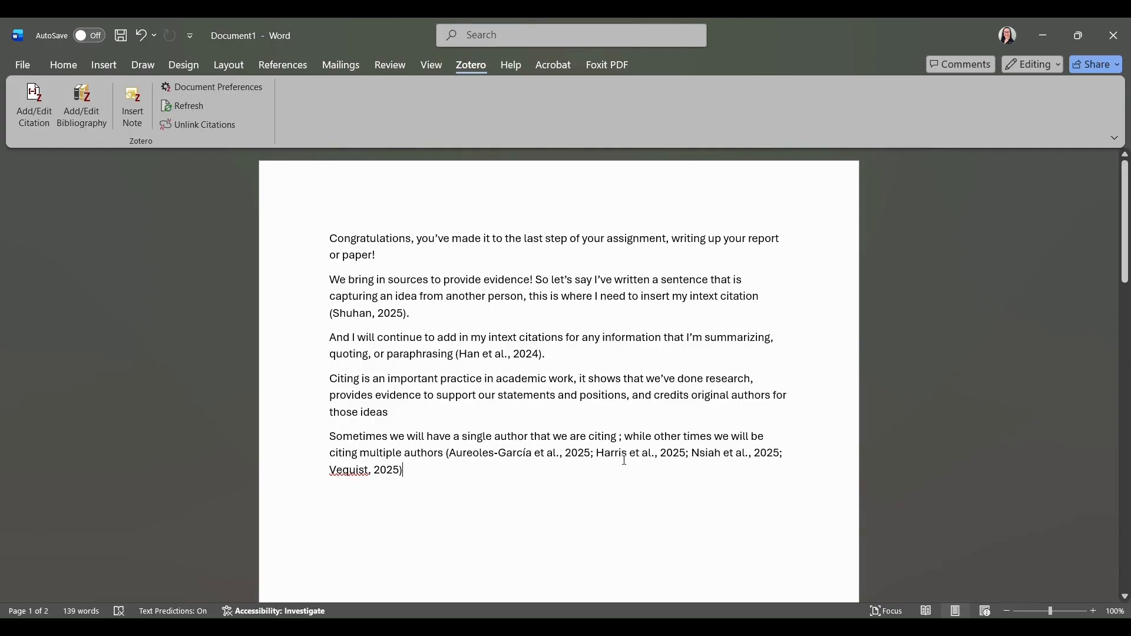
End the multiple-authors sentence with a period and remove the stray space after 'citing'.
text(.)
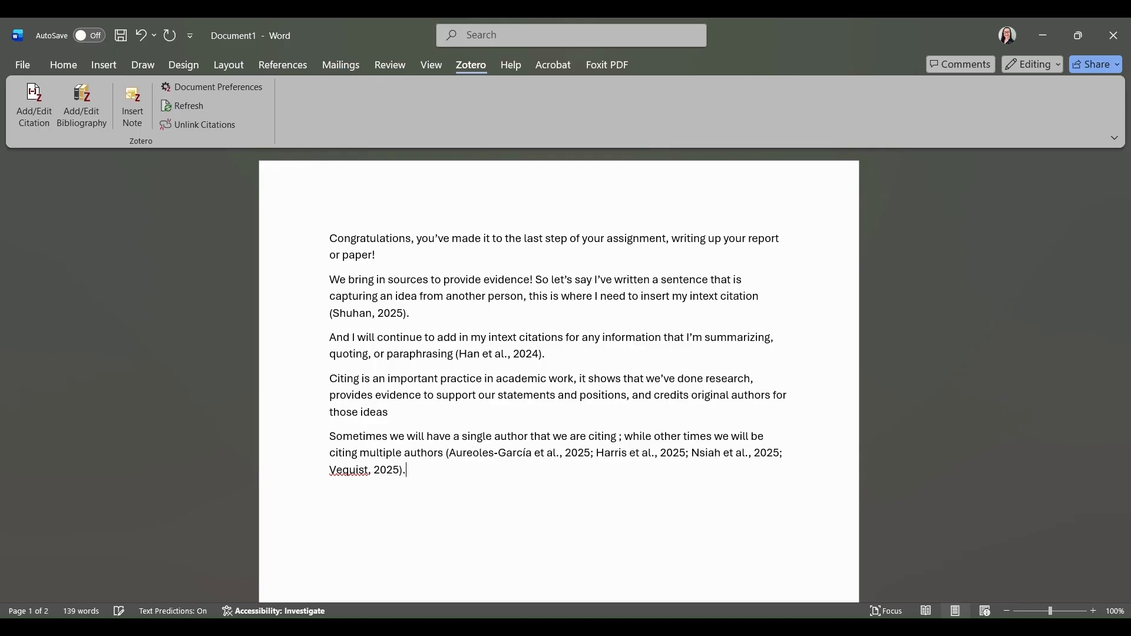
click(618, 437)
key(BackSpace)
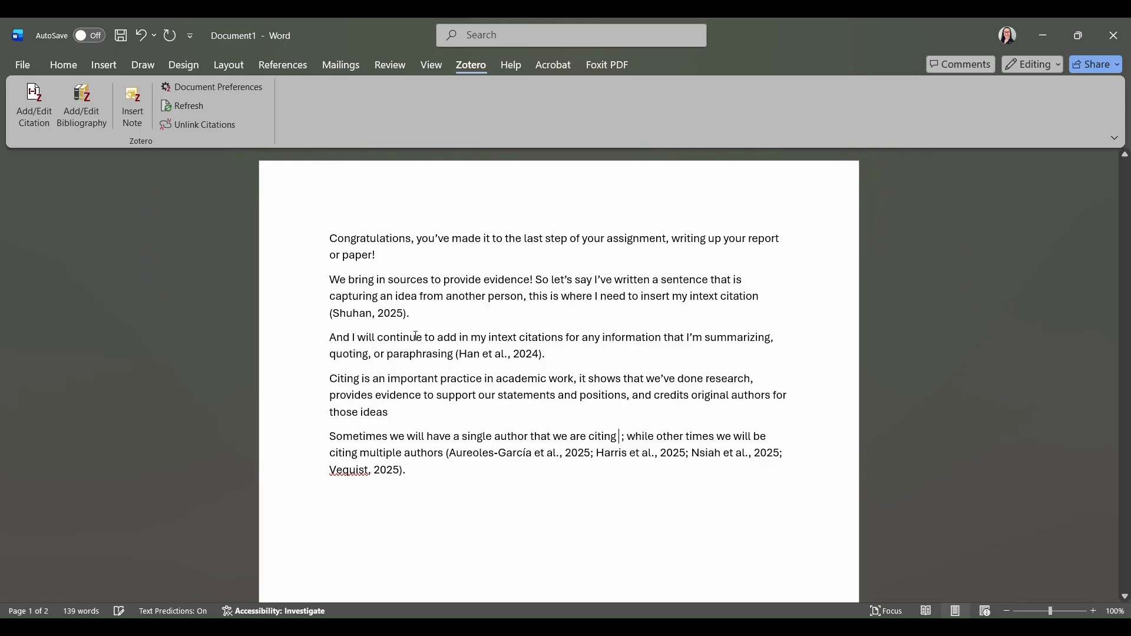
Insert the (Agah et al., 2025) citation after 'citing' and undo the stray space it added.
click(45, 106)
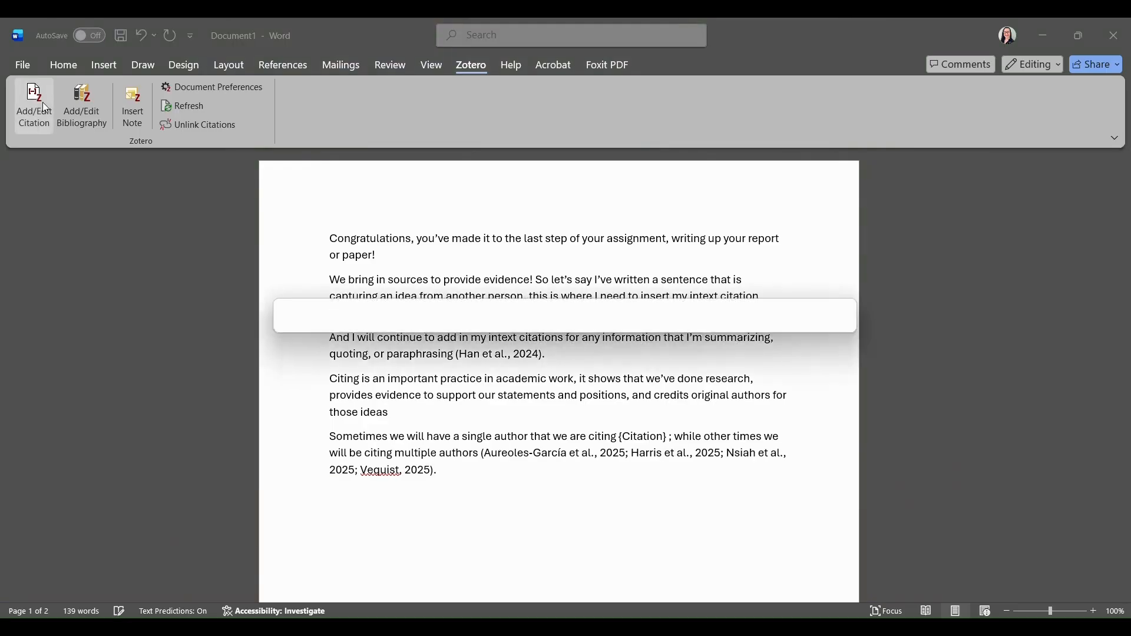
click(302, 322)
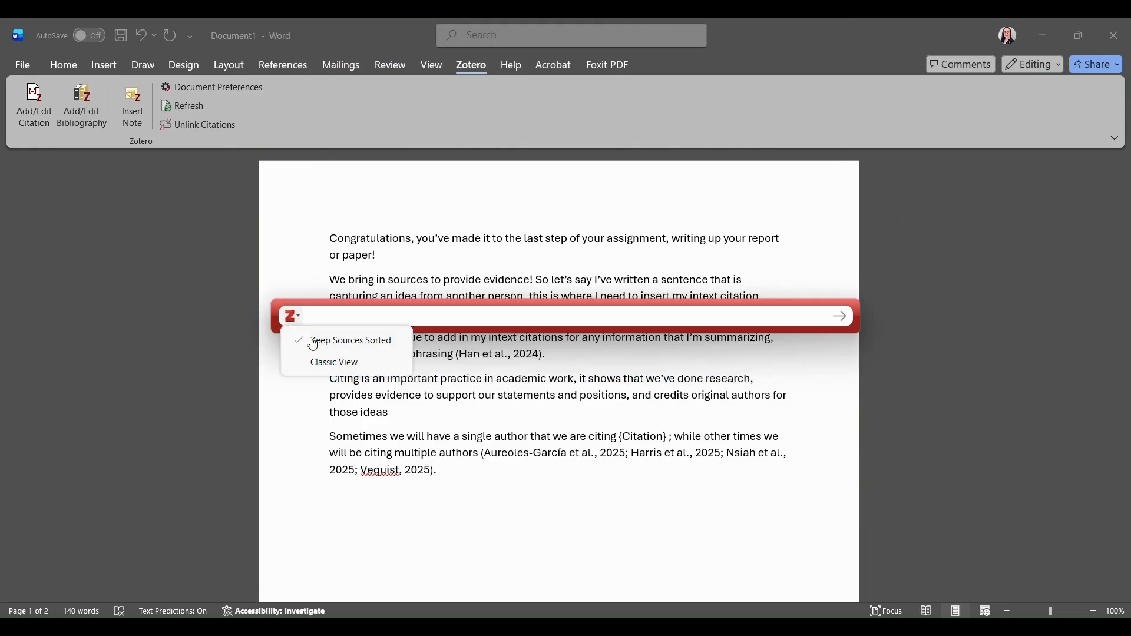
click(325, 361)
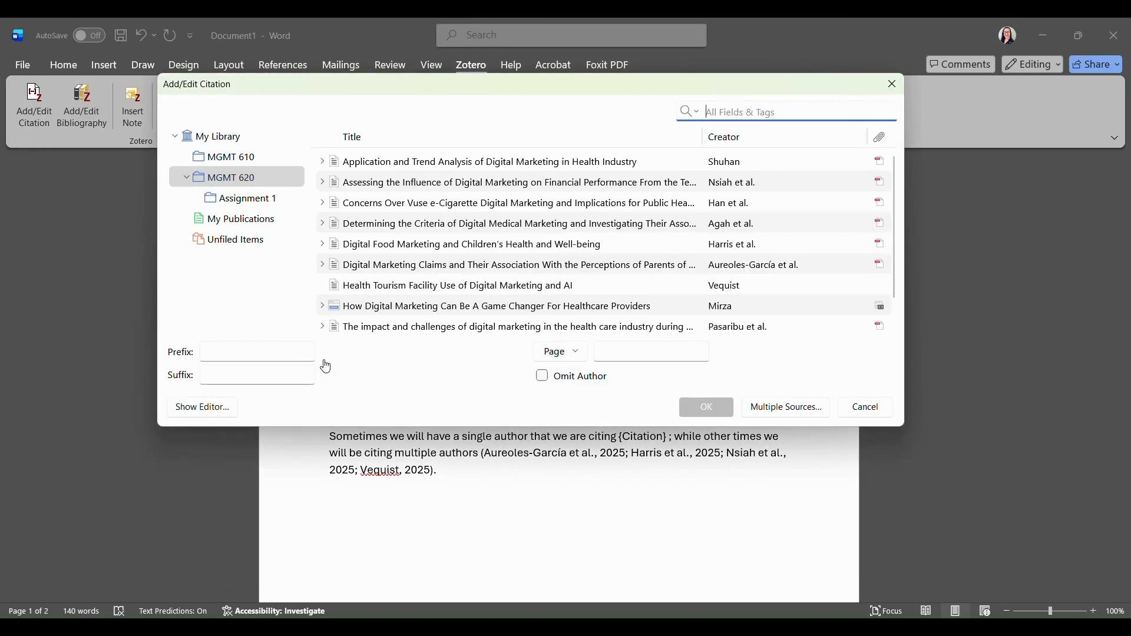
click(389, 228)
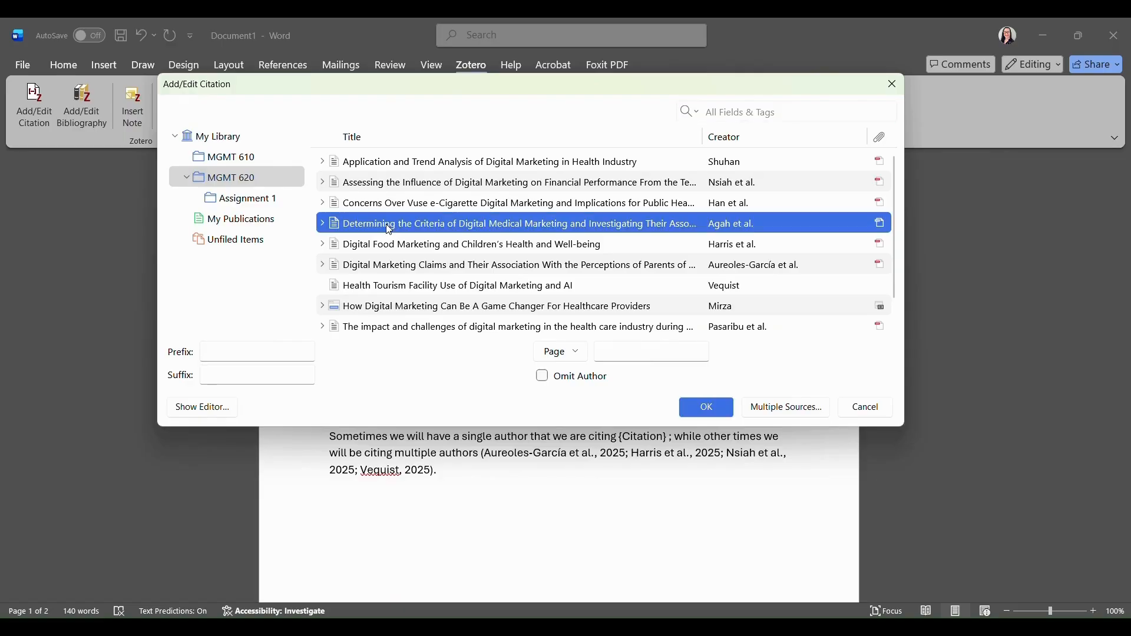
click(709, 412)
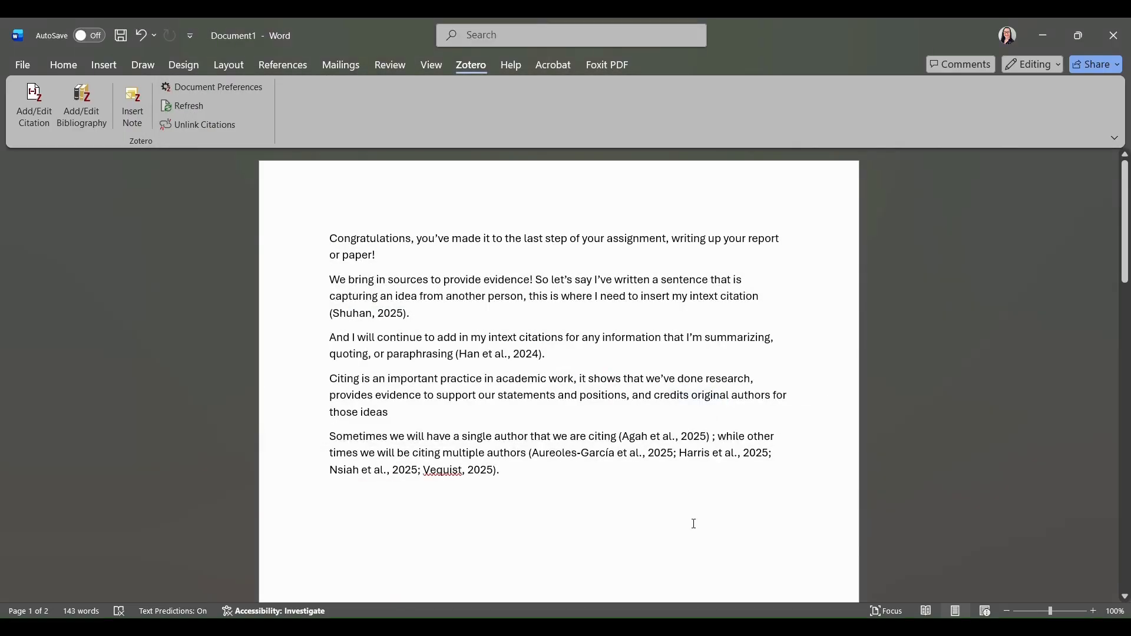
key(ctrl+z)
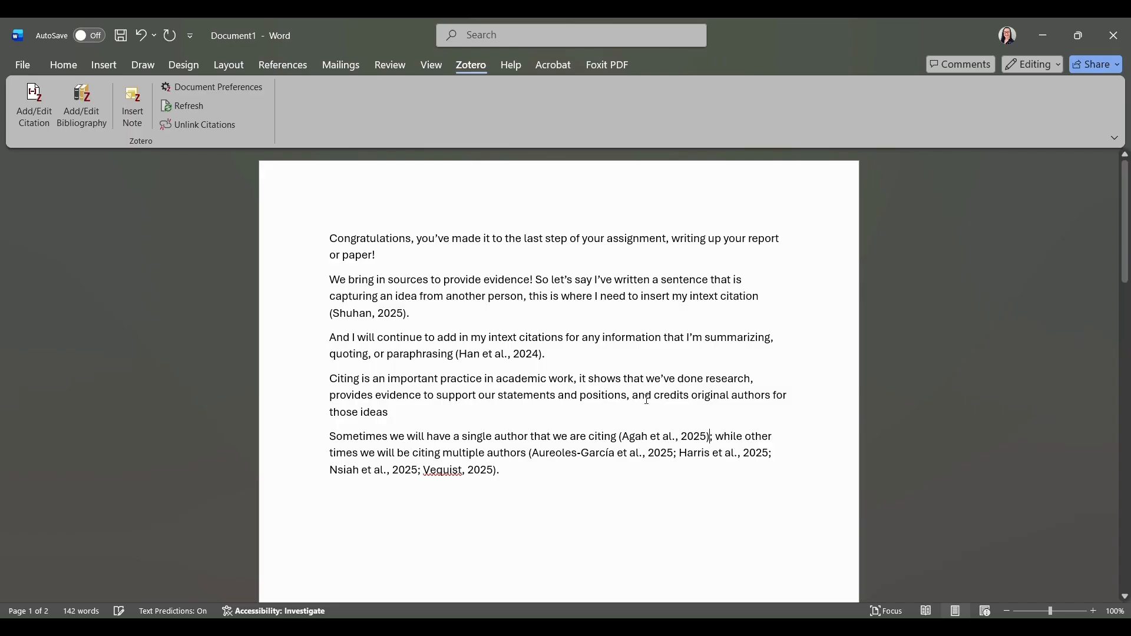
click(414, 417)
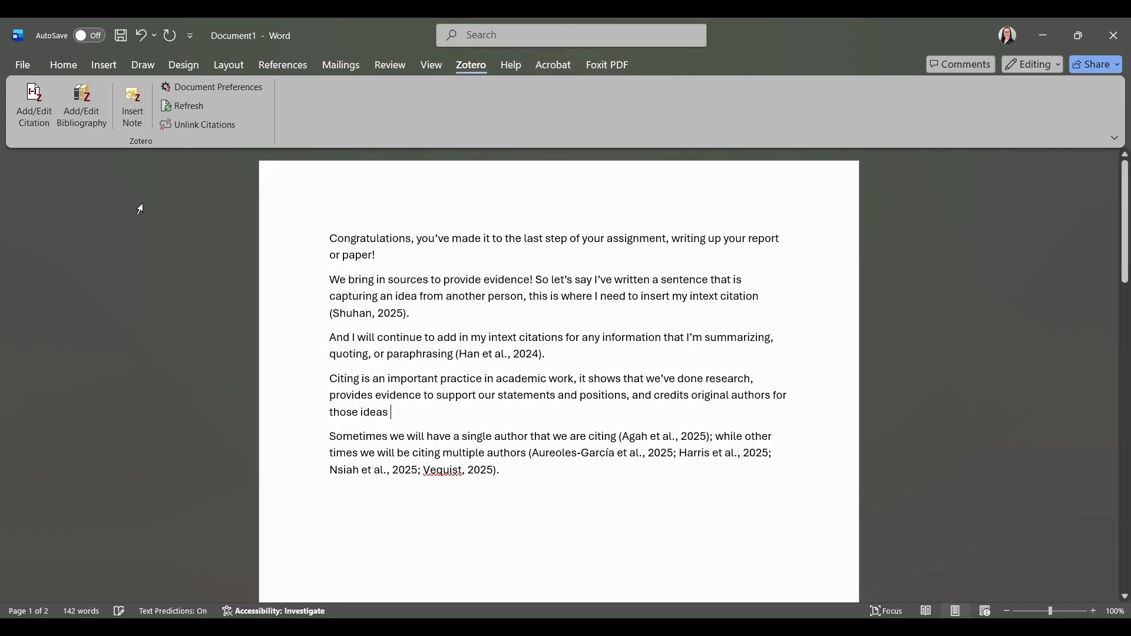
Replace the placeholder after 'those ideas' with a (Mirza, n.d.) citation and end the sentence with a period.
click(45, 97)
click(45, 98)
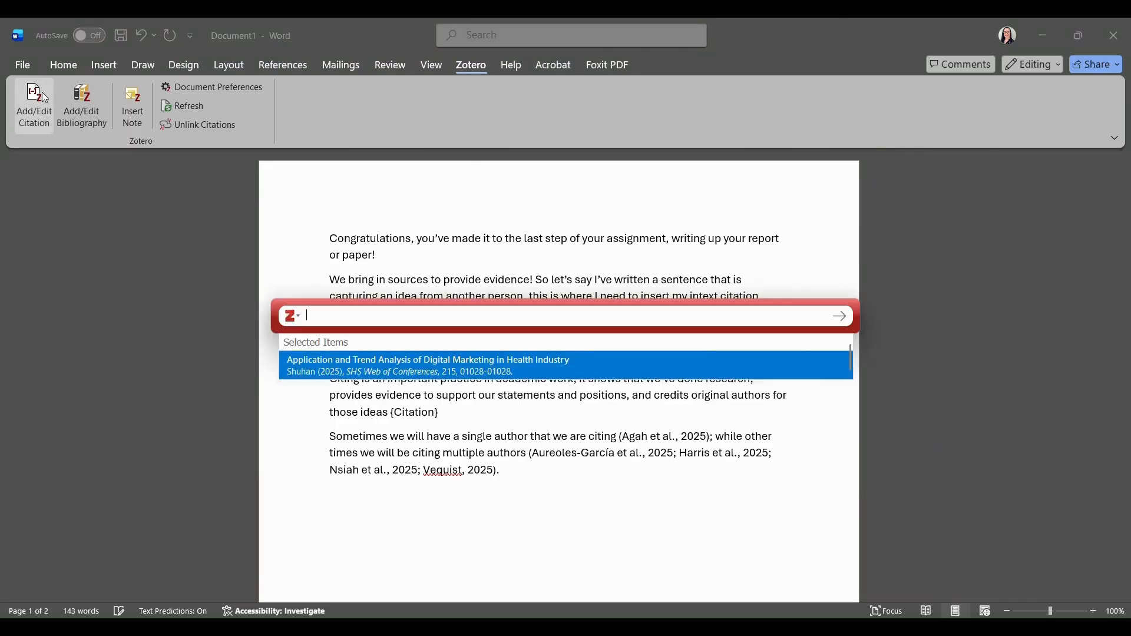
click(292, 317)
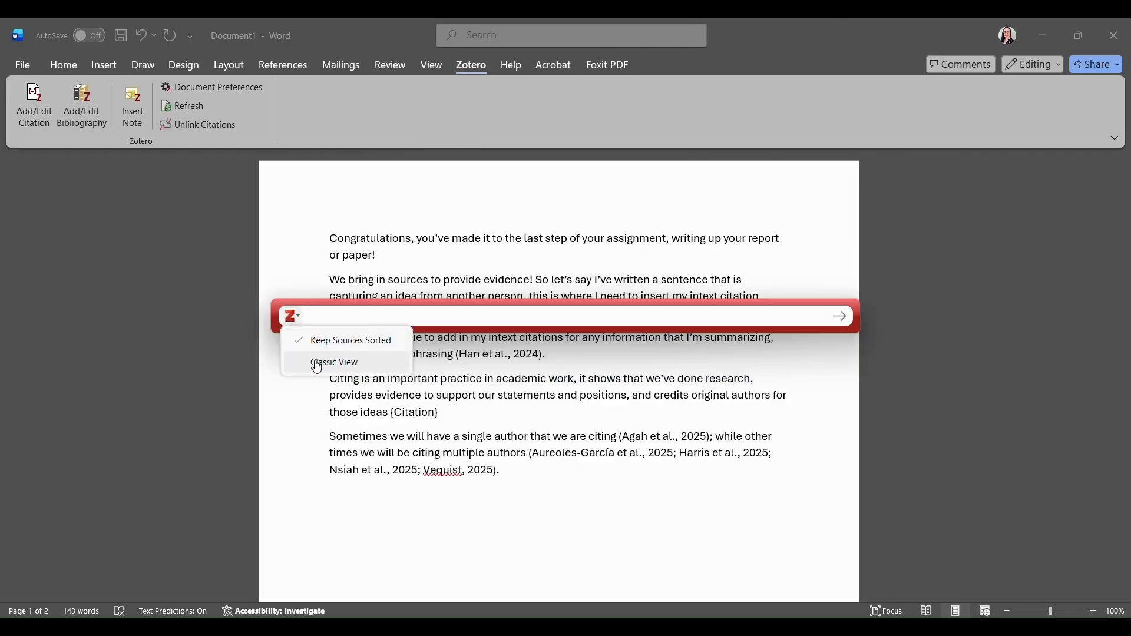
click(316, 363)
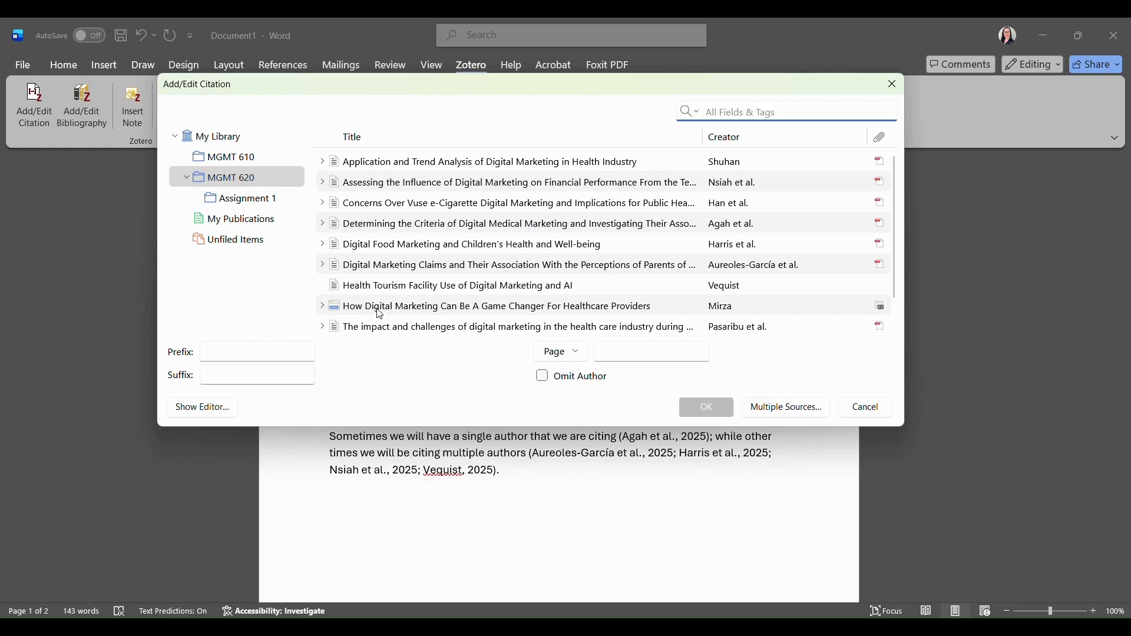
click(375, 310)
click(706, 408)
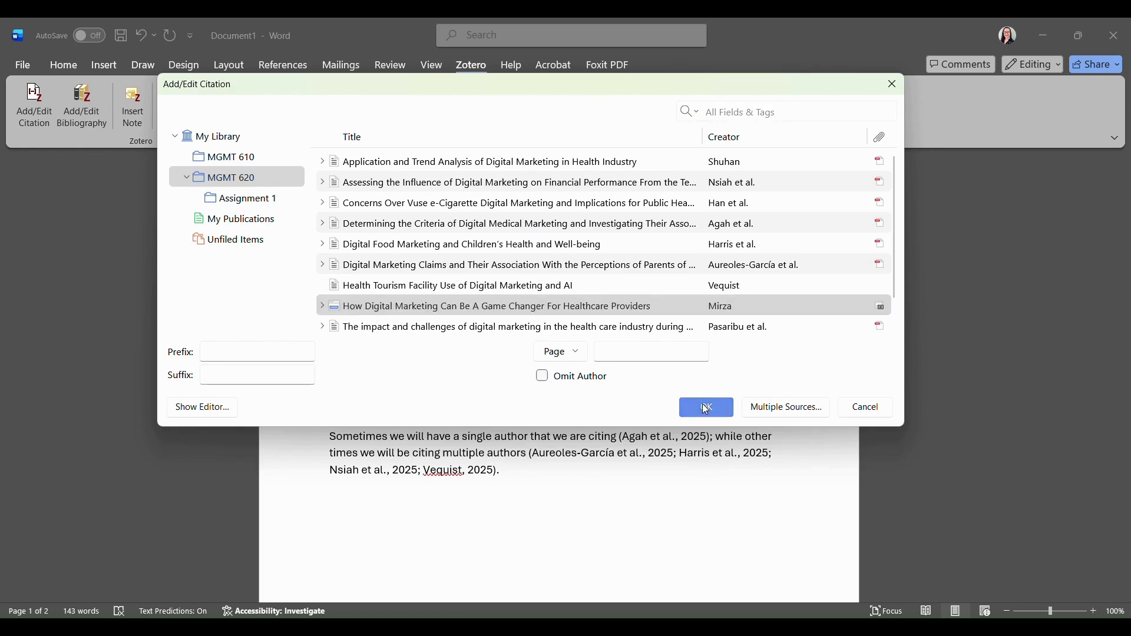
text(.d.).)
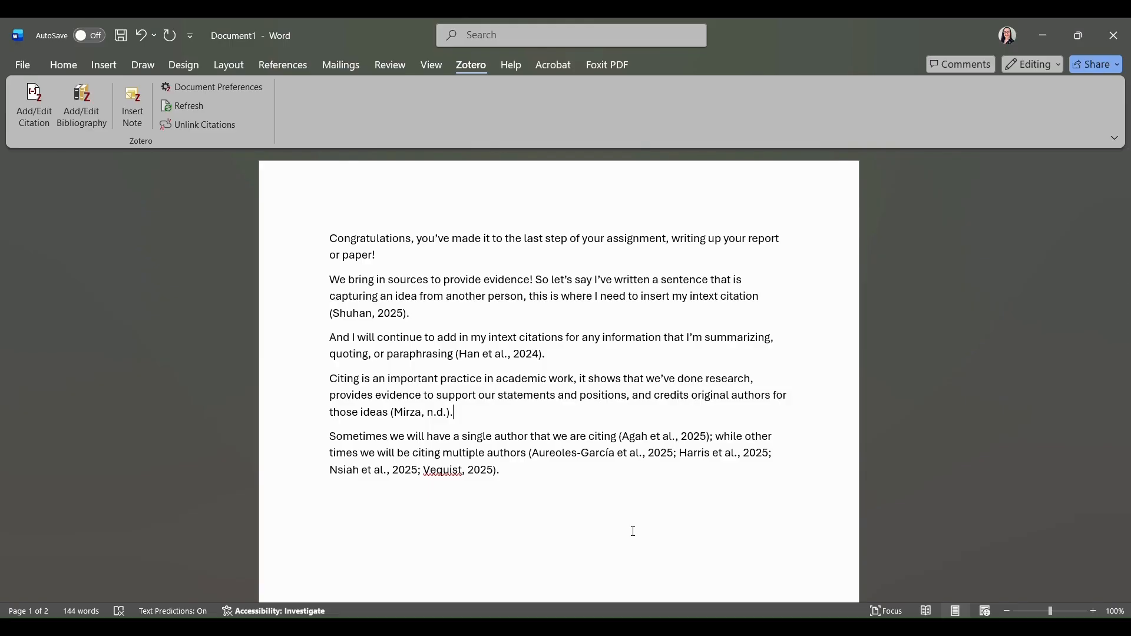
Add a blank line under the References heading on page 2 and insert the Zotero APA bibliography there.
scroll(633, 532, down, 10)
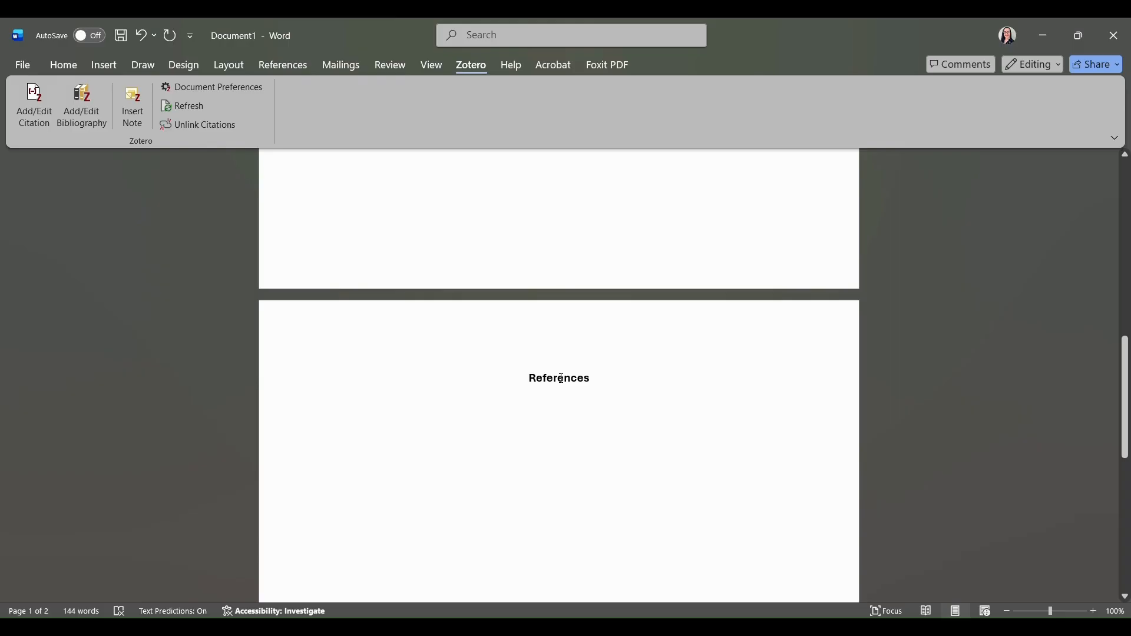
click(623, 386)
key(Return)
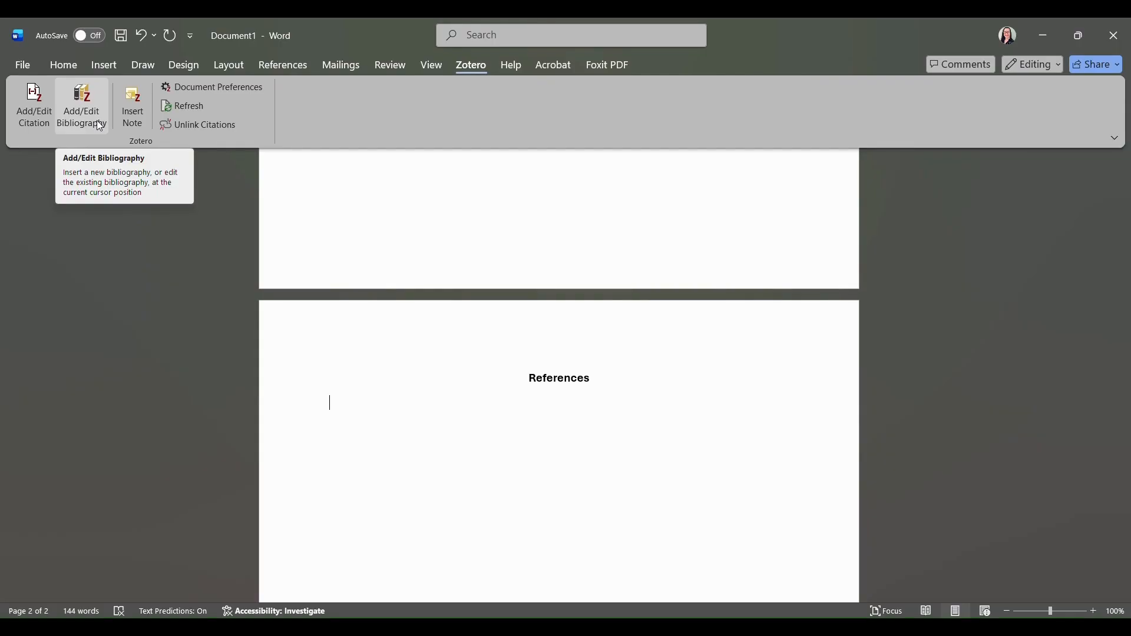
click(1009, 611)
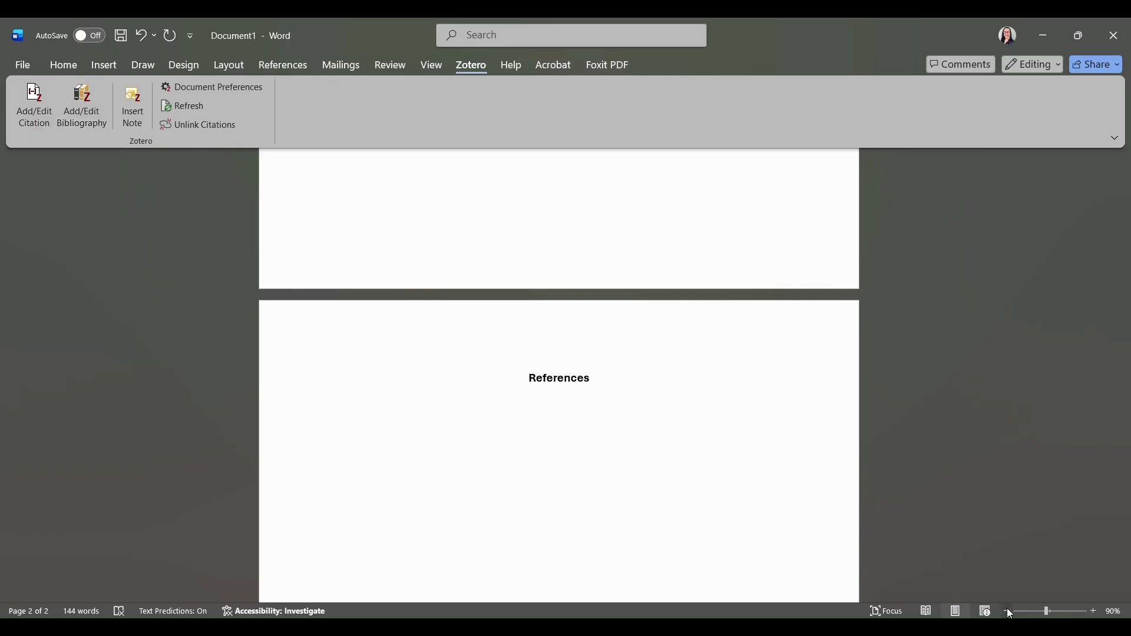
click(1009, 612)
click(1008, 611)
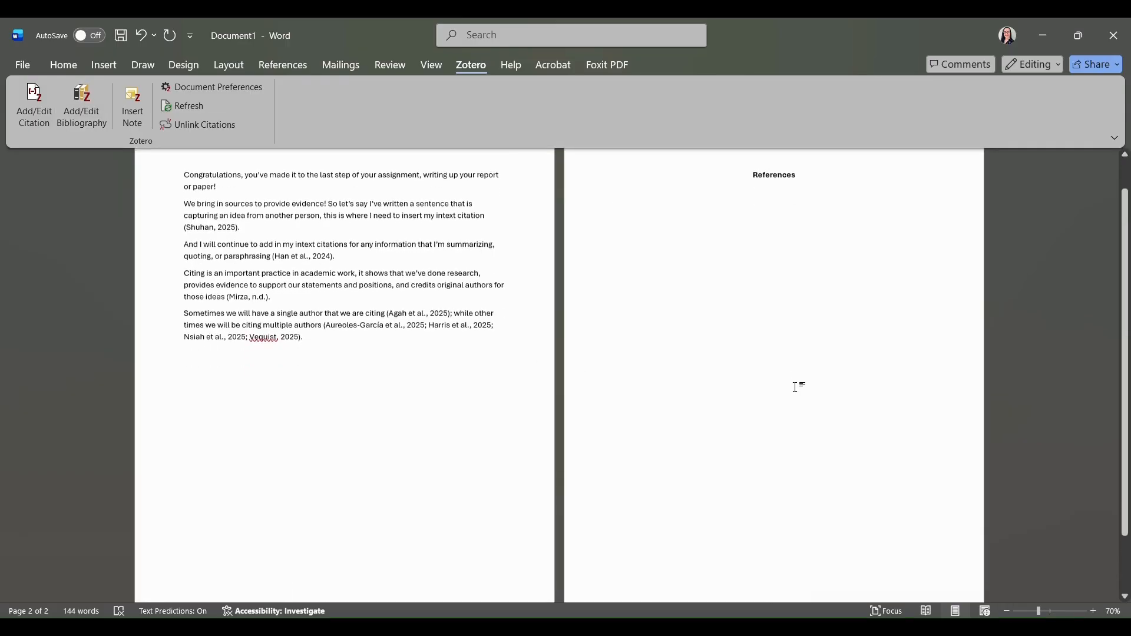
click(1007, 612)
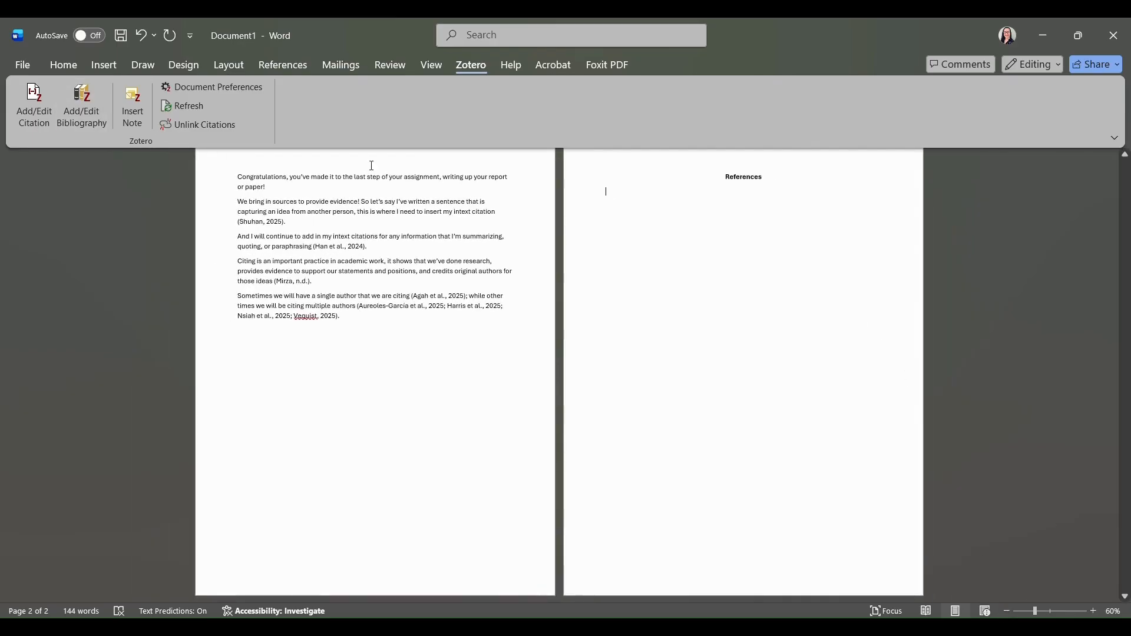
click(78, 103)
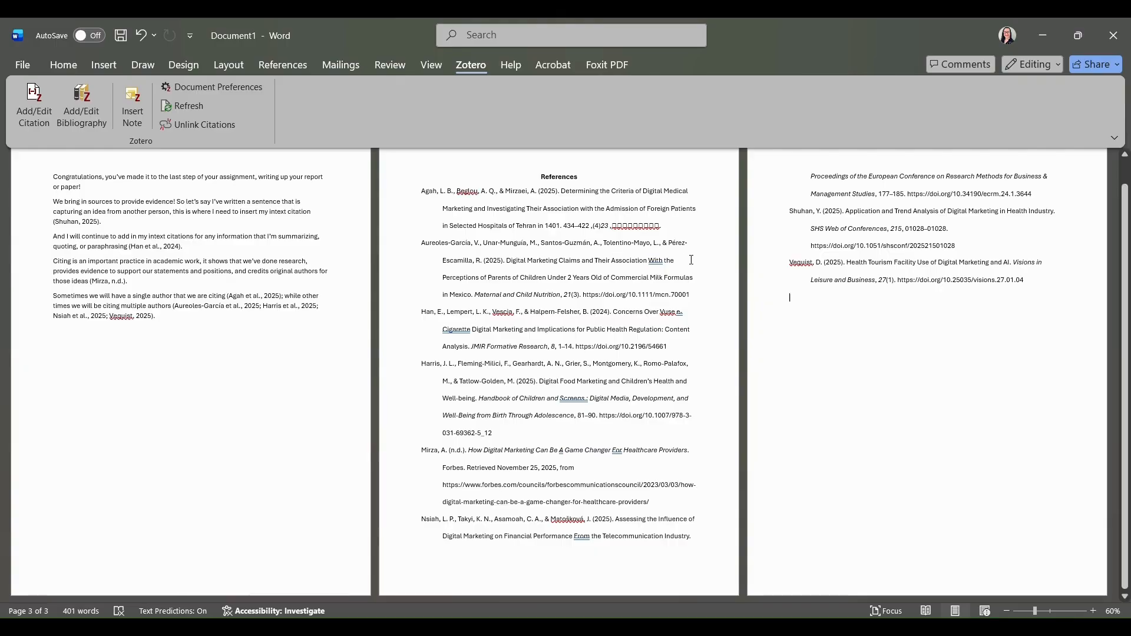
scroll(713, 213, up, 1)
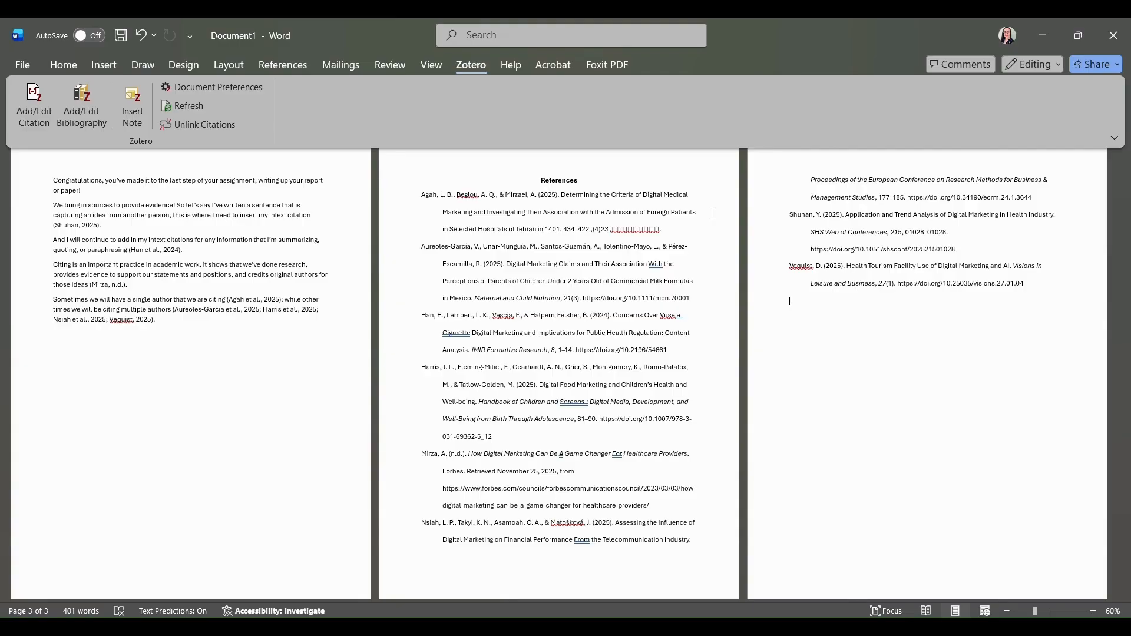
click(1093, 611)
click(1093, 611)
click(1094, 611)
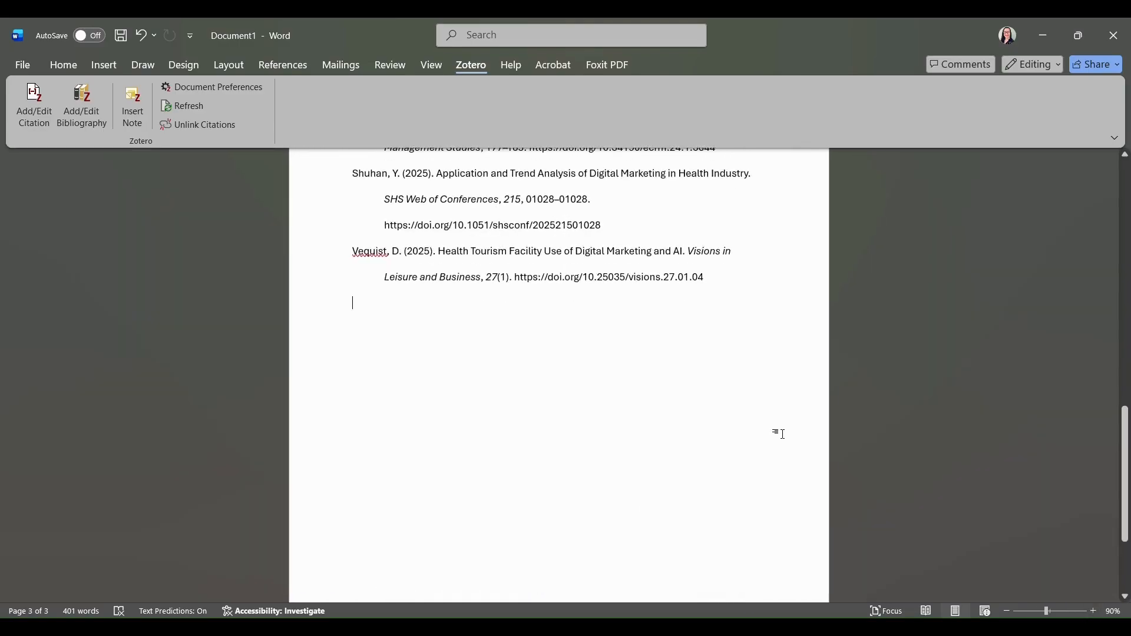
scroll(782, 434, up, 11)
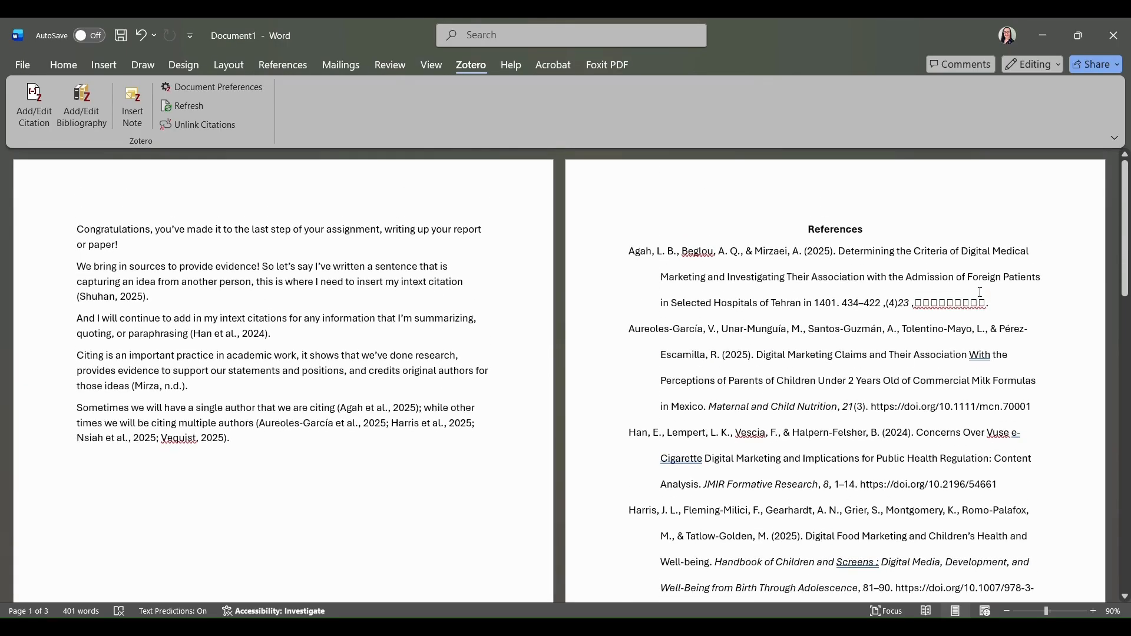
drag(996, 301, 923, 304)
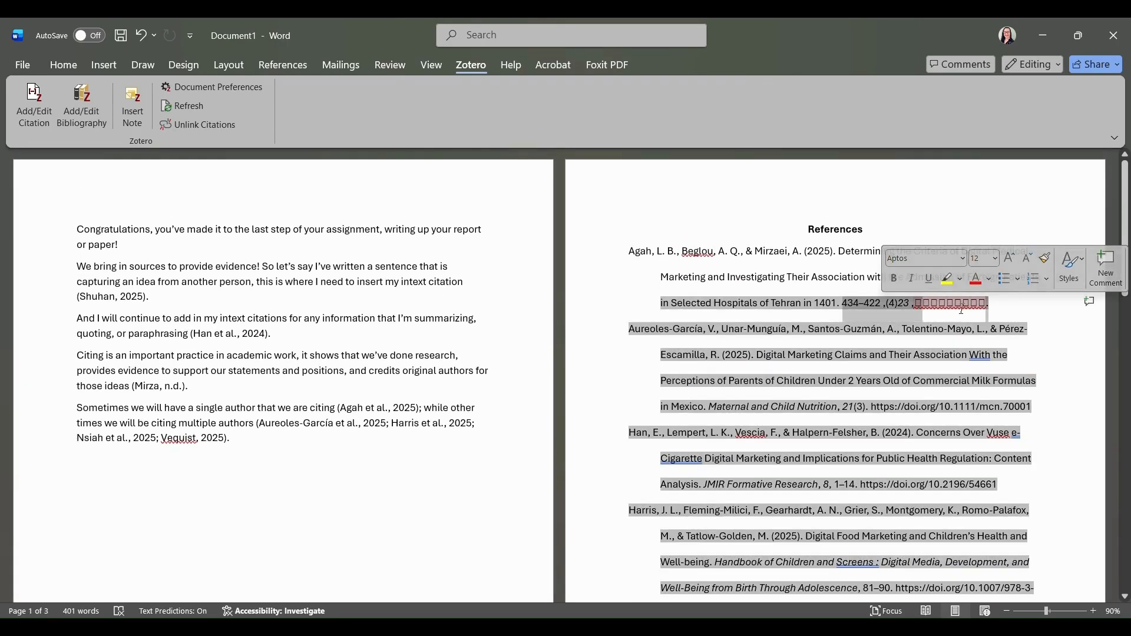
click(1008, 305)
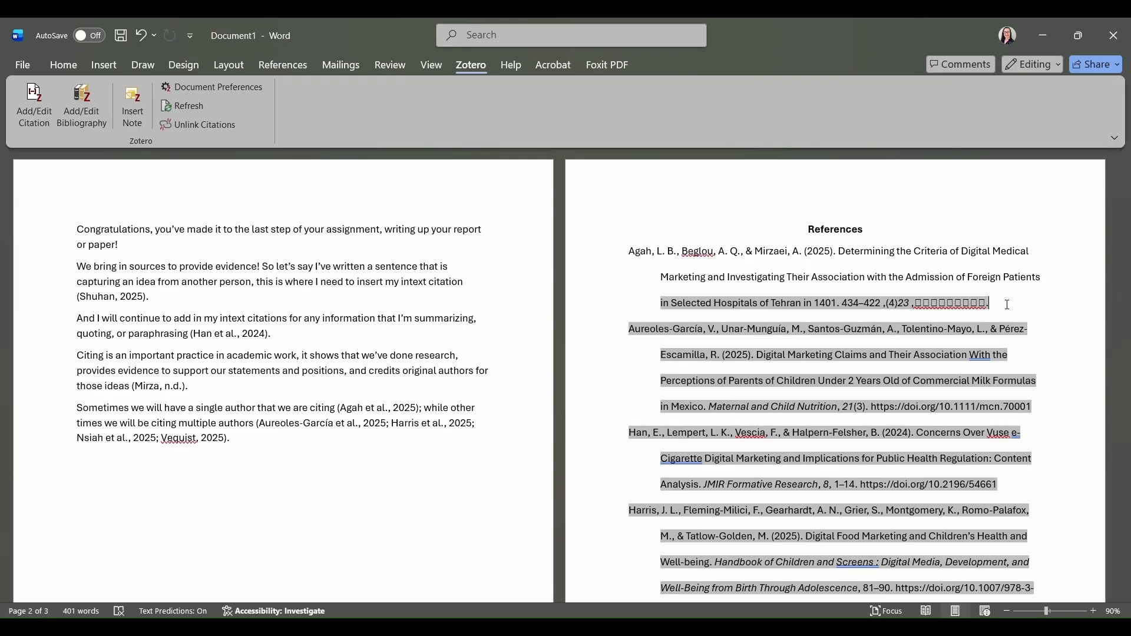
click(947, 213)
scroll(1024, 333, down, 5)
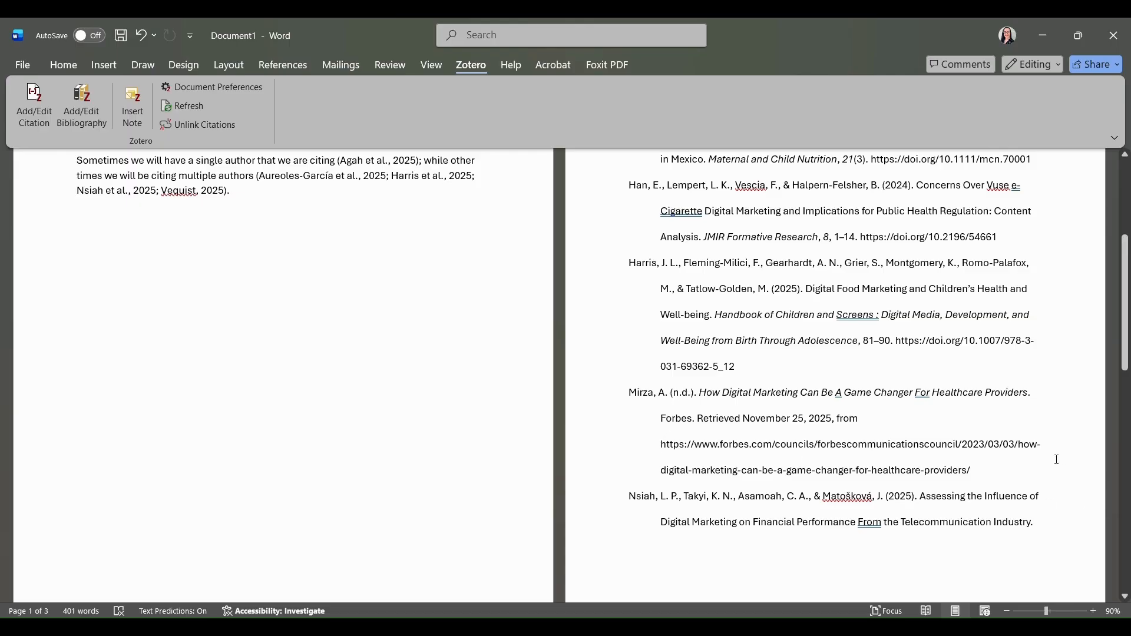
scroll(1034, 459, up, 4)
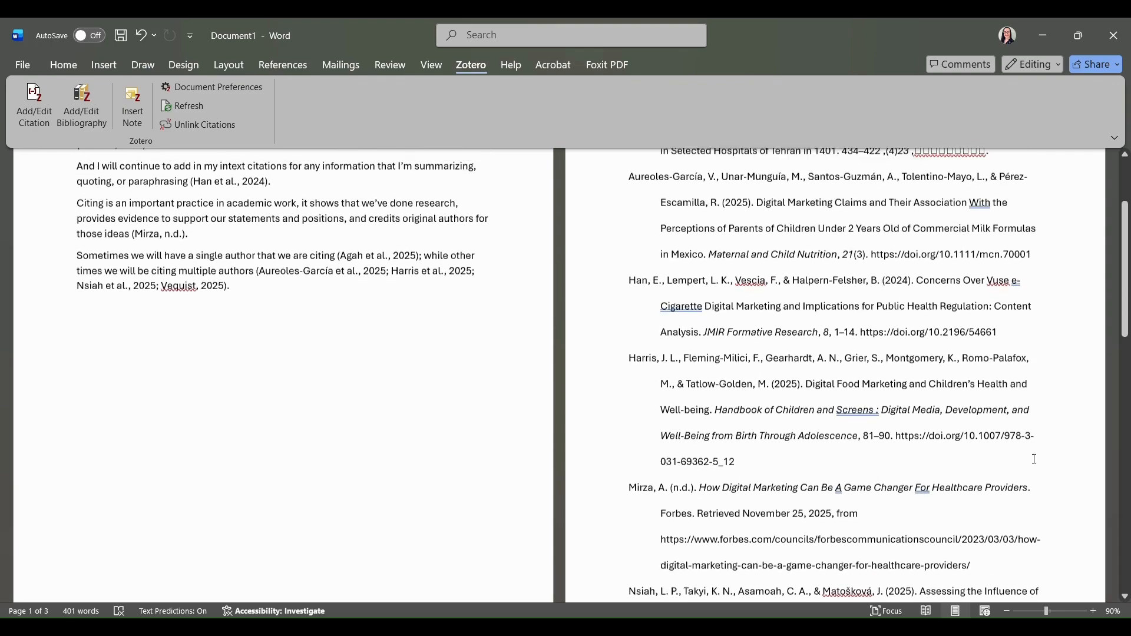
scroll(1034, 459, up, 1)
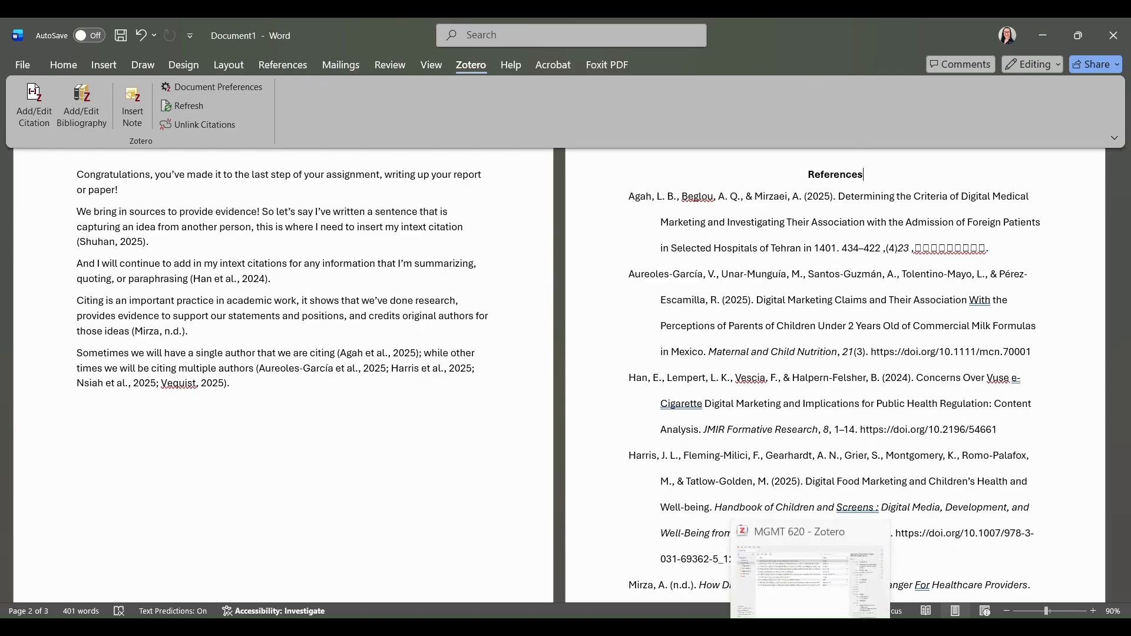
Switch to Zotero and open the 'Determining the Criteria of Digital Medical Marketing' PDF in a reader tab.
click(812, 628)
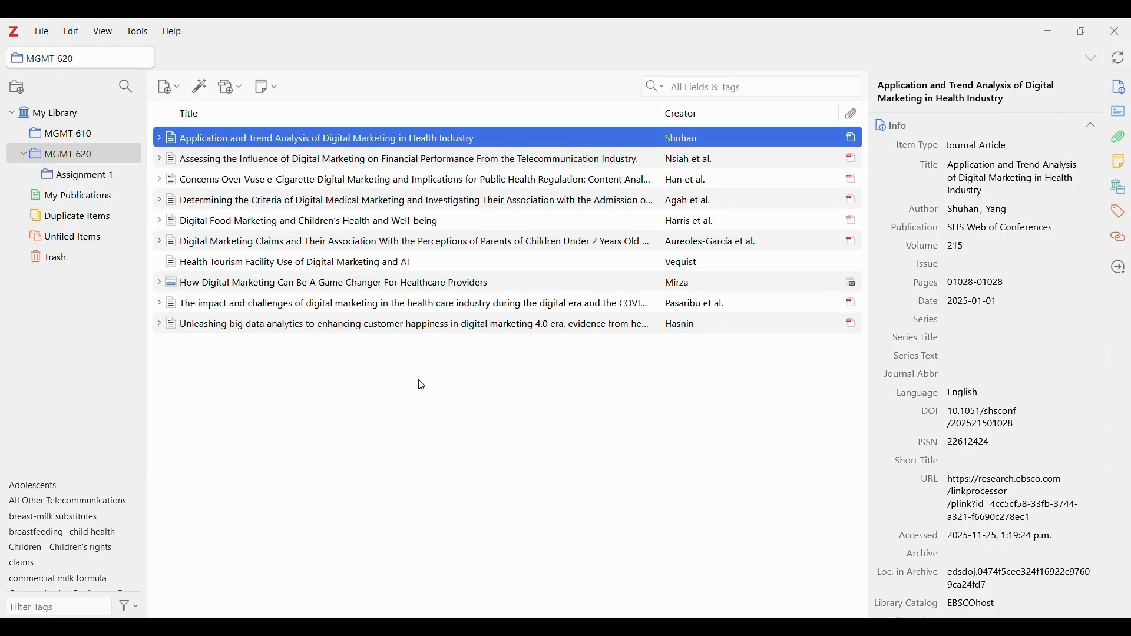
click(354, 206)
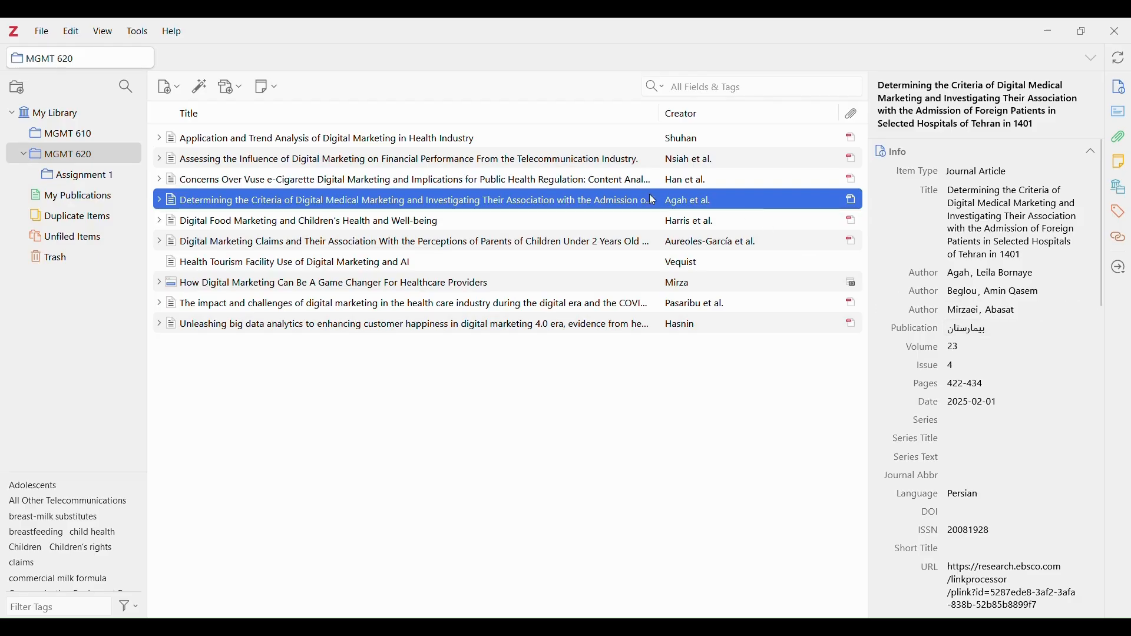
double_click(569, 205)
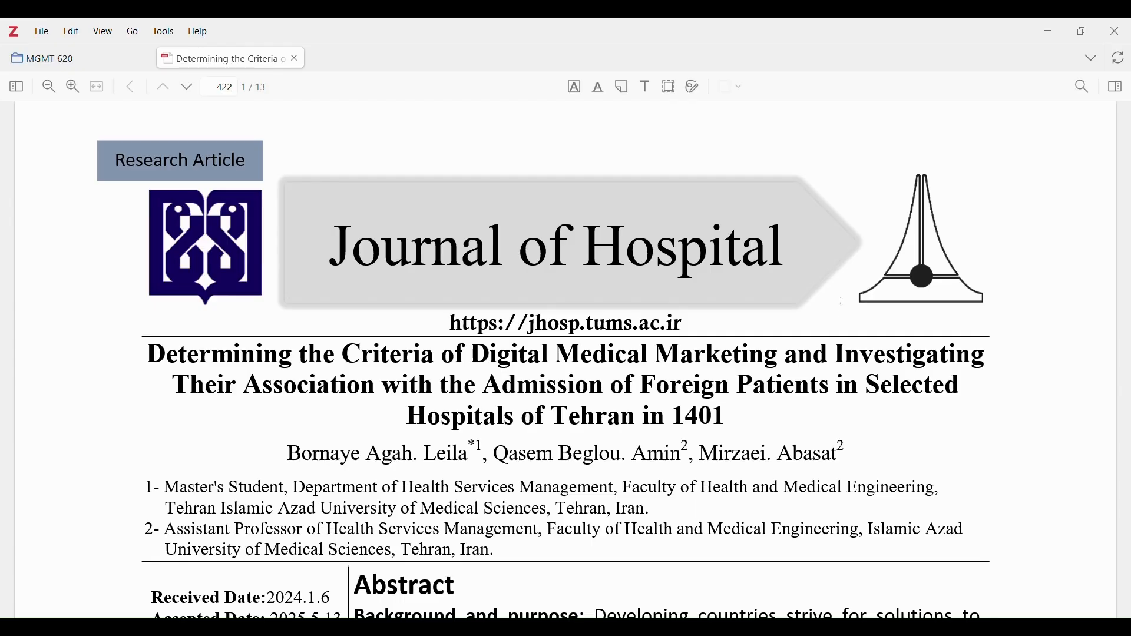
Copy 'Journal of Hospital' from the PDF and paste it over the Persian name in the Publication field.
drag(780, 241, 292, 243)
key(ctrl+c)
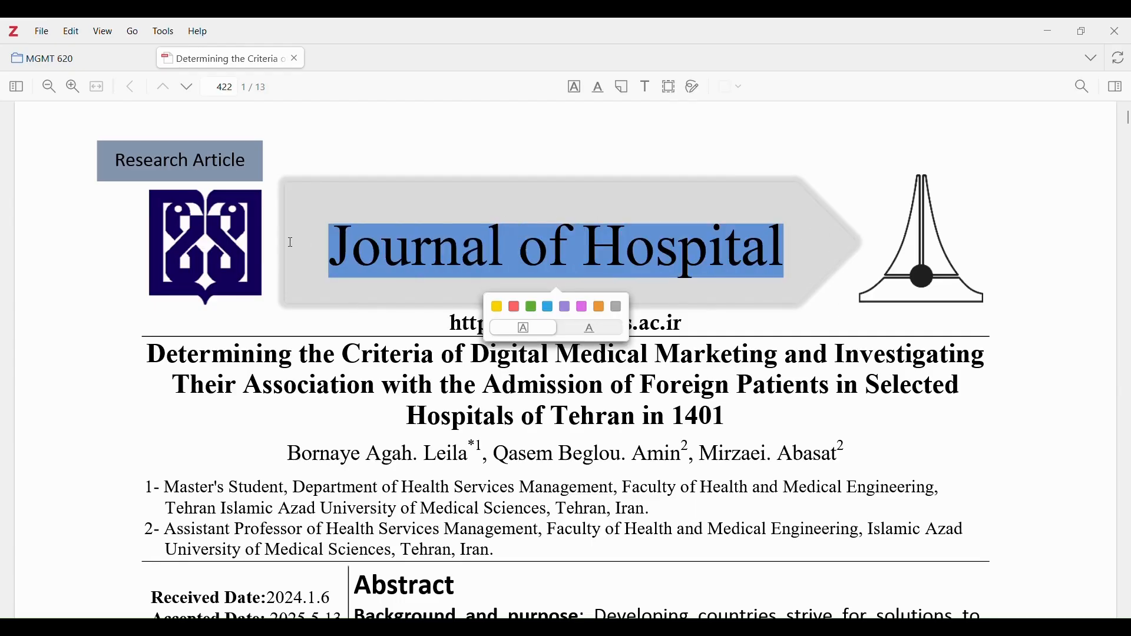
click(336, 247)
click(73, 58)
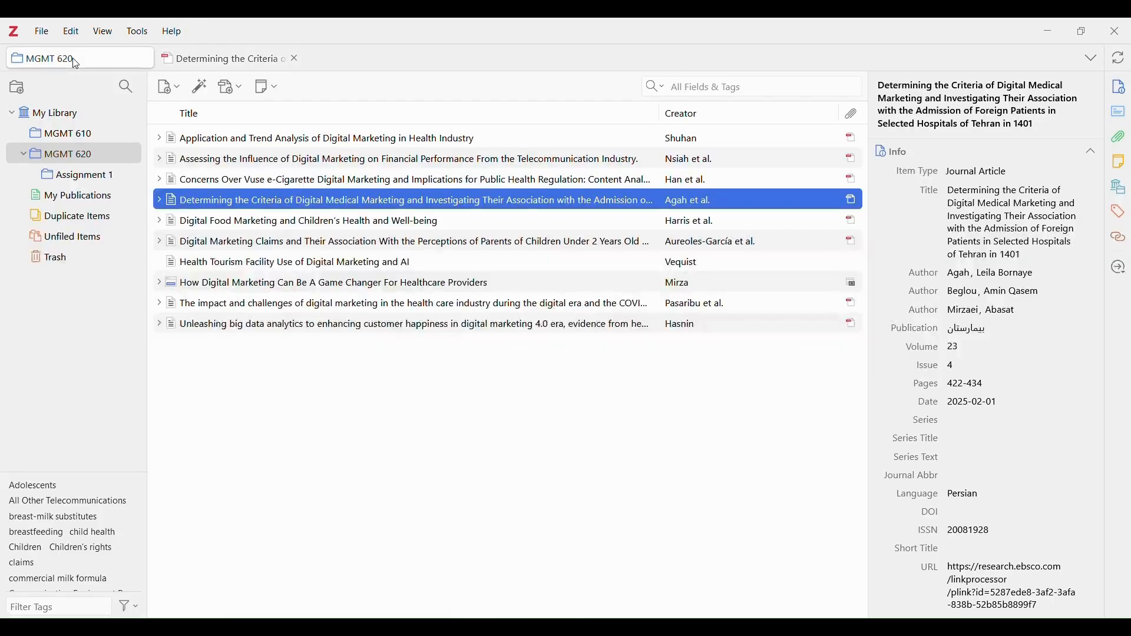
click(1000, 331)
key(ctrl+a)
key(BackSpace)
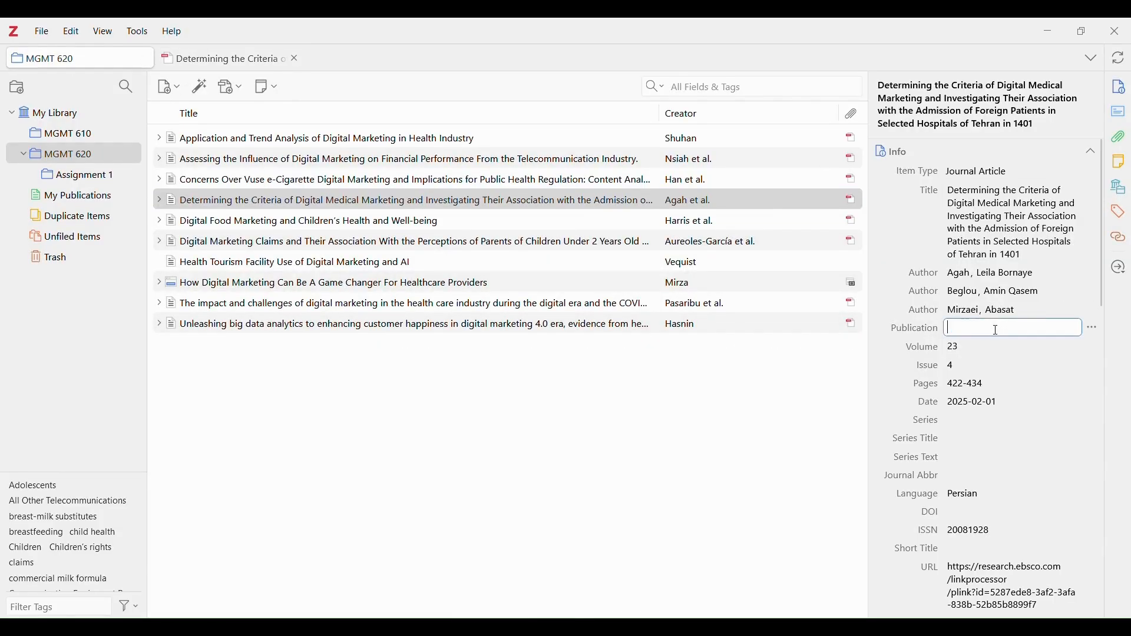
key(ctrl+v)
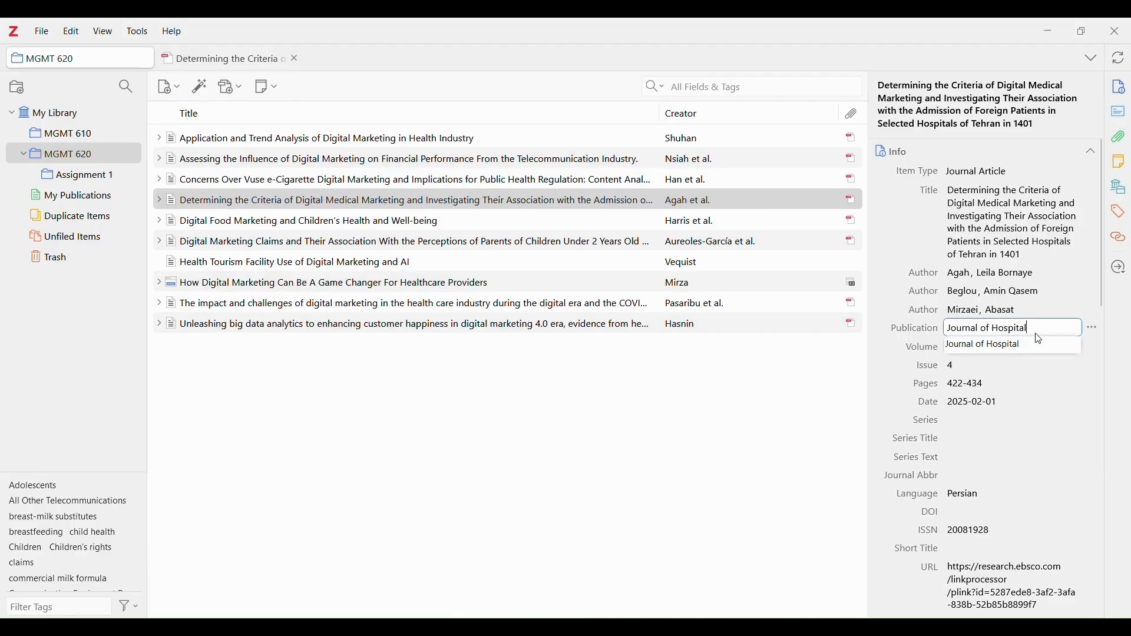
key(Return)
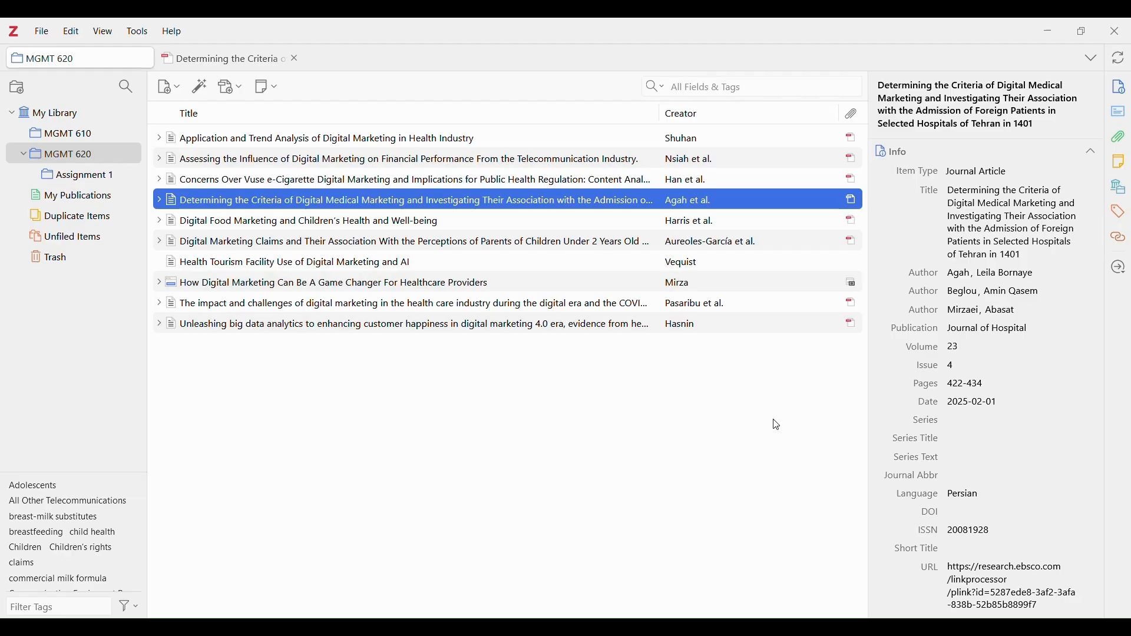
Review the Forbes snapshot of 'How Digital Marketing Can Be A Game Changer', then return to its Item Type.
click(565, 290)
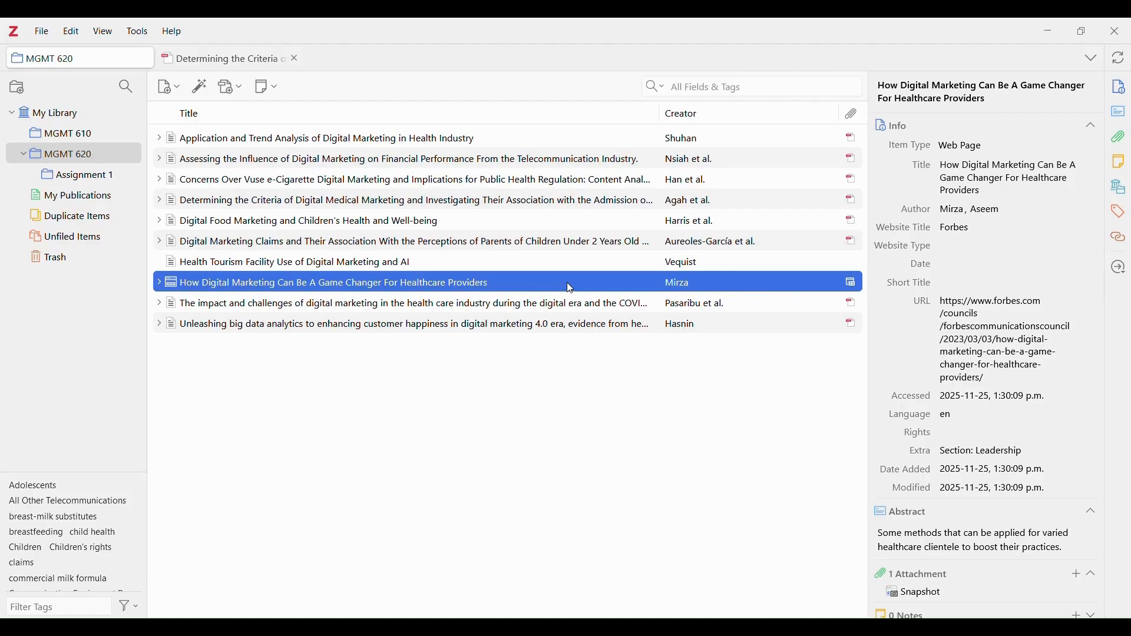
double_click(570, 287)
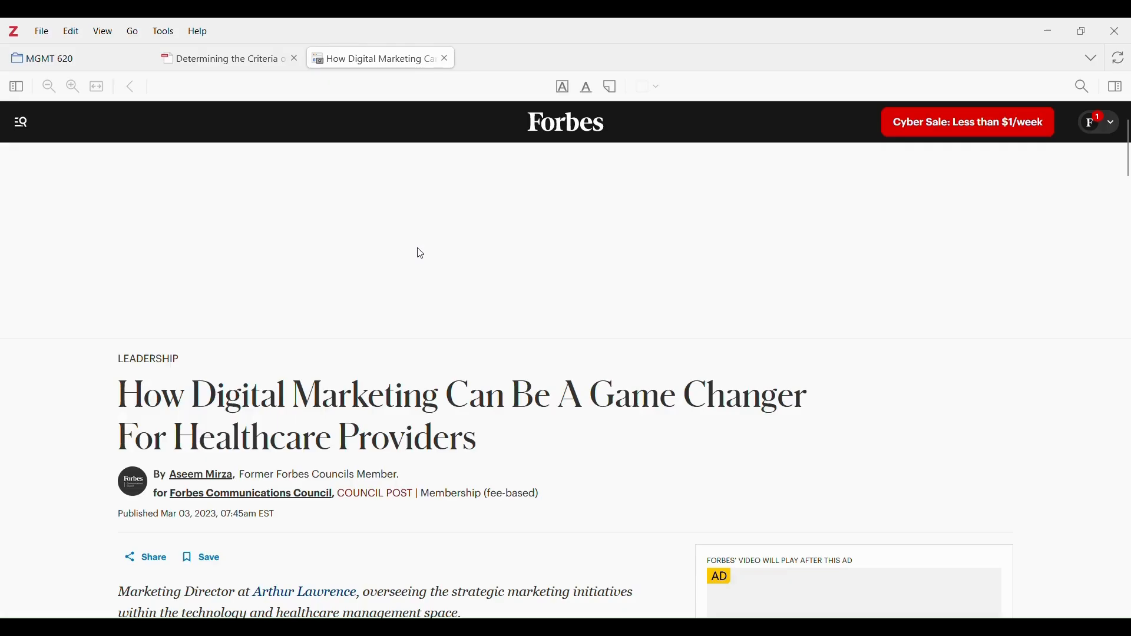
scroll(405, 442, down, 4)
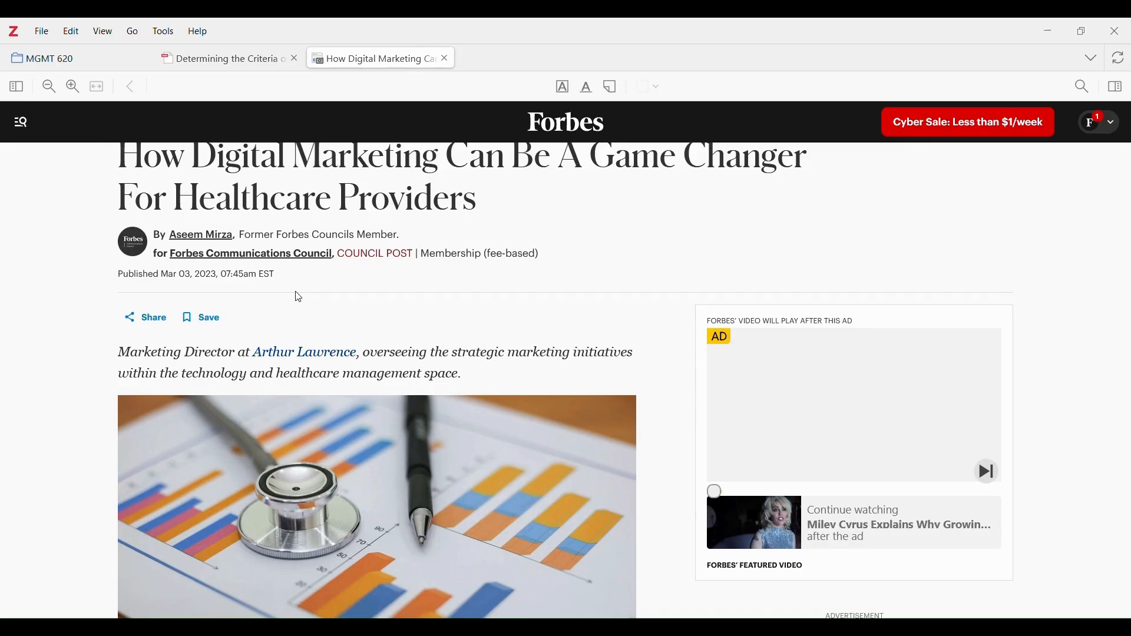
click(87, 56)
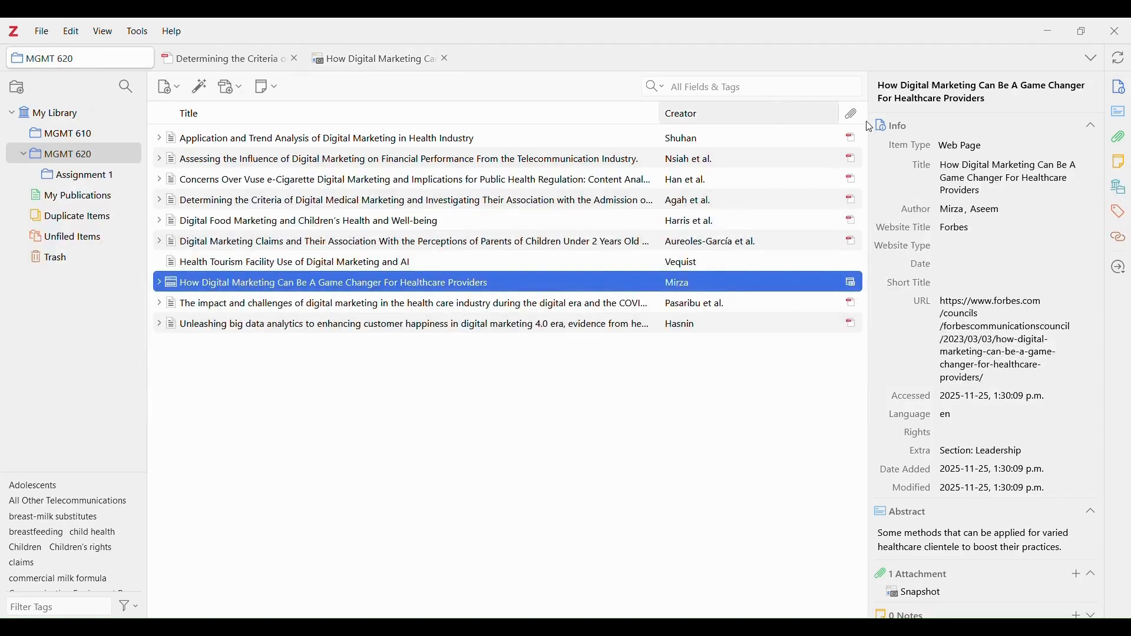
click(957, 147)
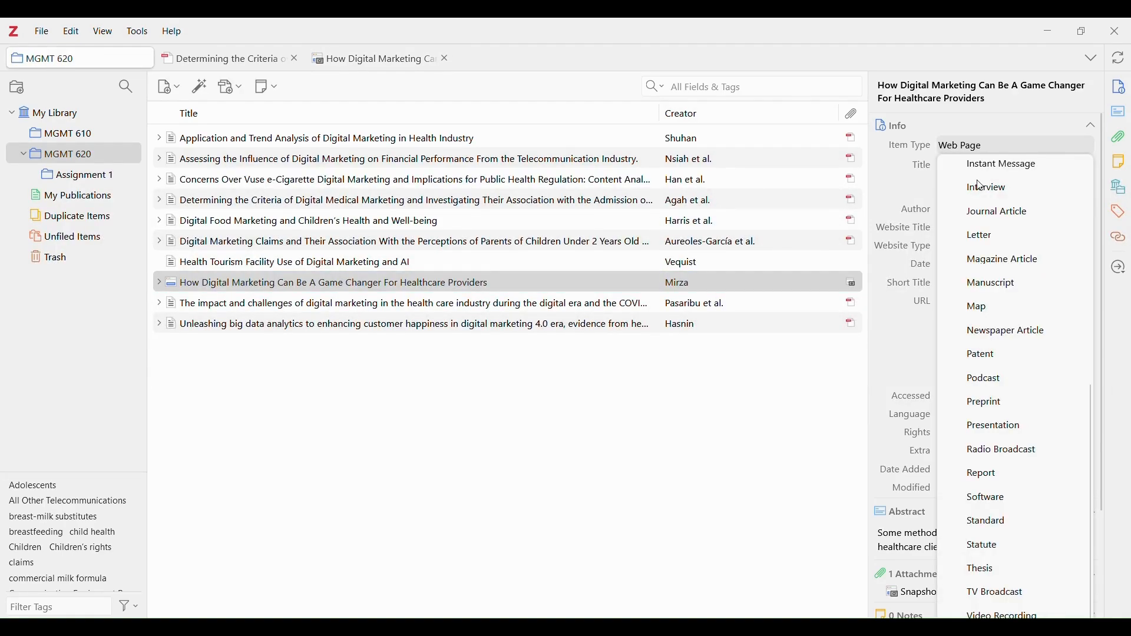
Change the Forbes item's type to Blog Post and return to the article snapshot to find its date.
scroll(1007, 223, up, 6)
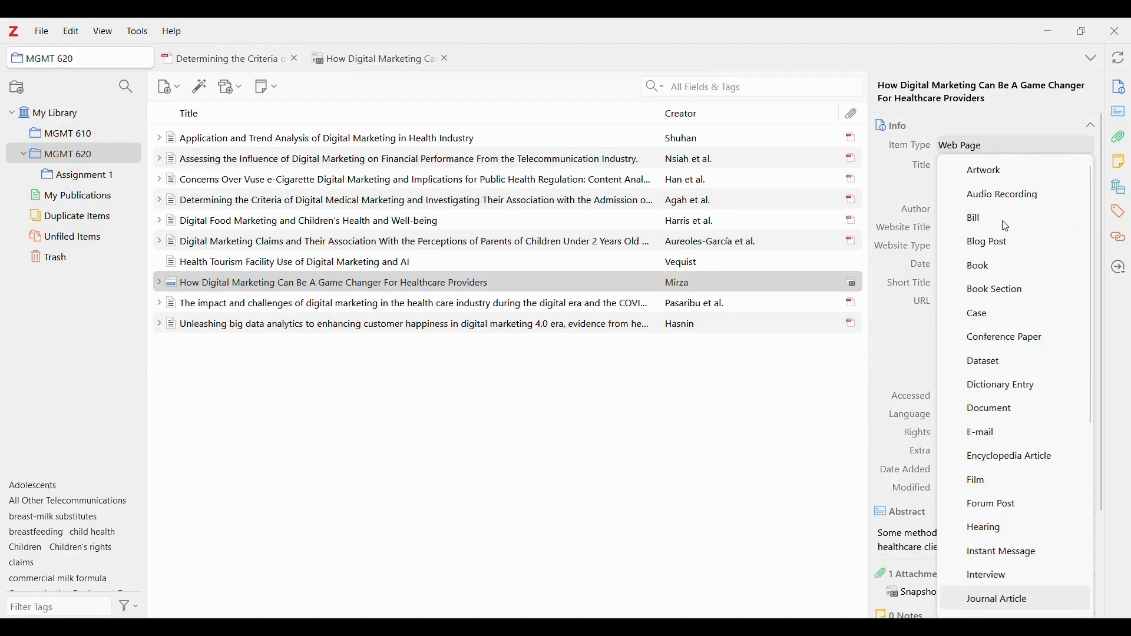
click(1030, 249)
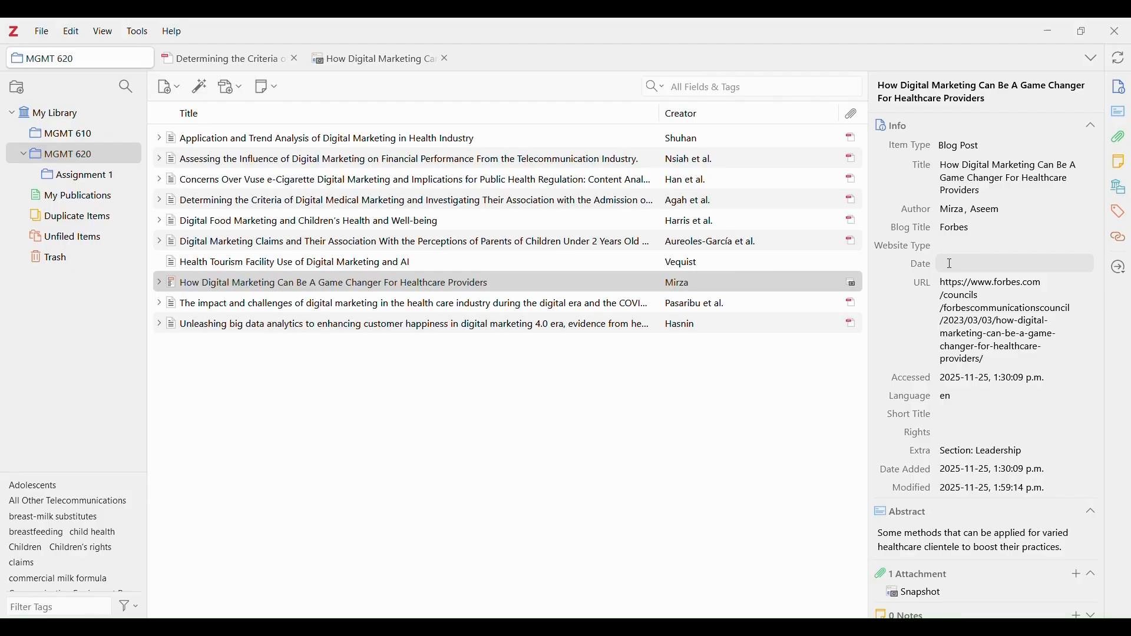
click(379, 59)
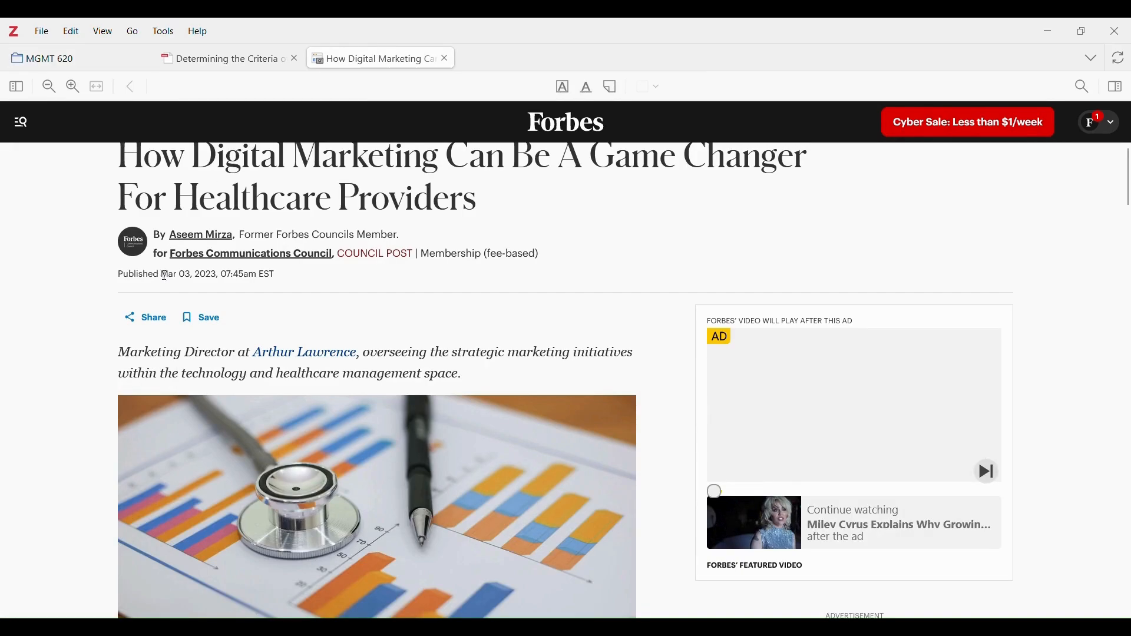
scroll(203, 275, up, 1)
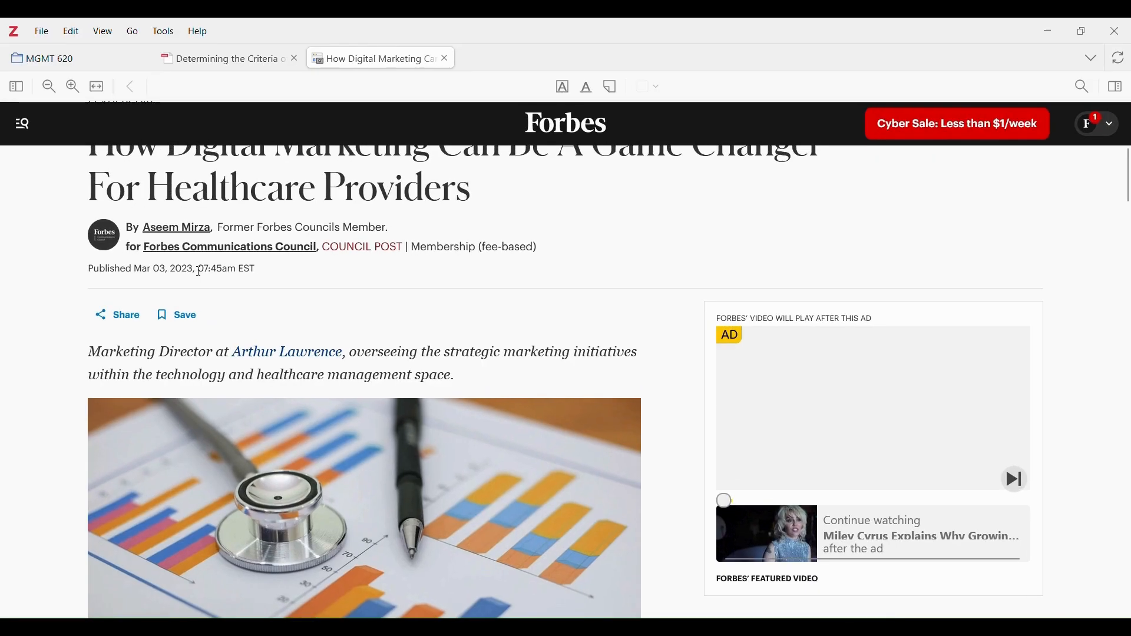
Copy Mar 03, 2023 from the Forbes article and paste it into the blog post's Date field.
drag(194, 268, 135, 271)
key(ctrl+c)
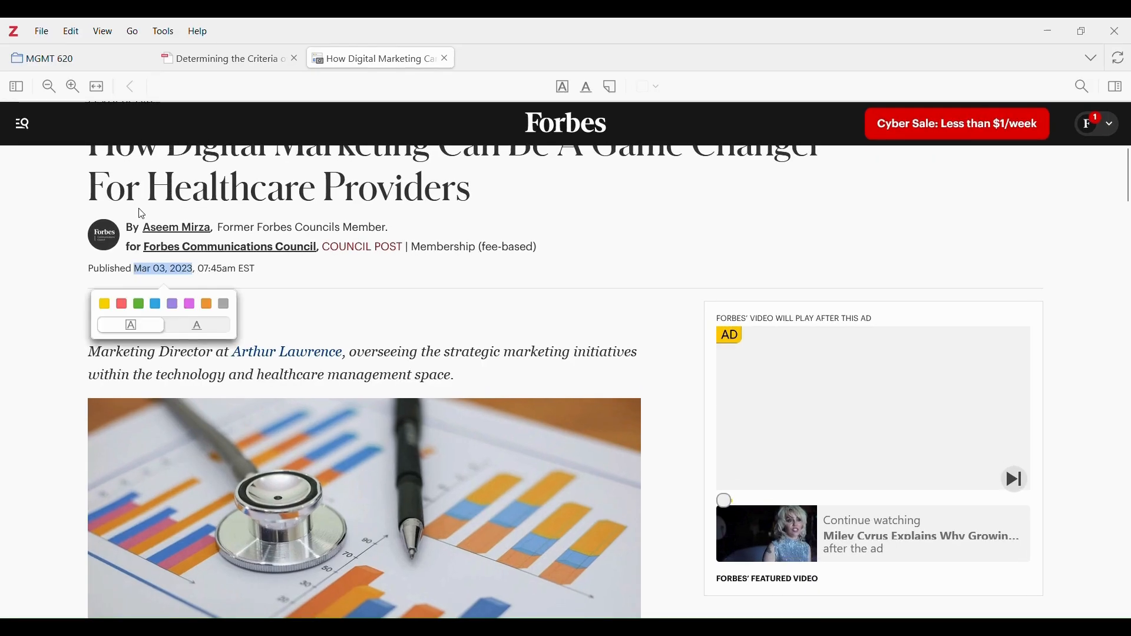
click(95, 60)
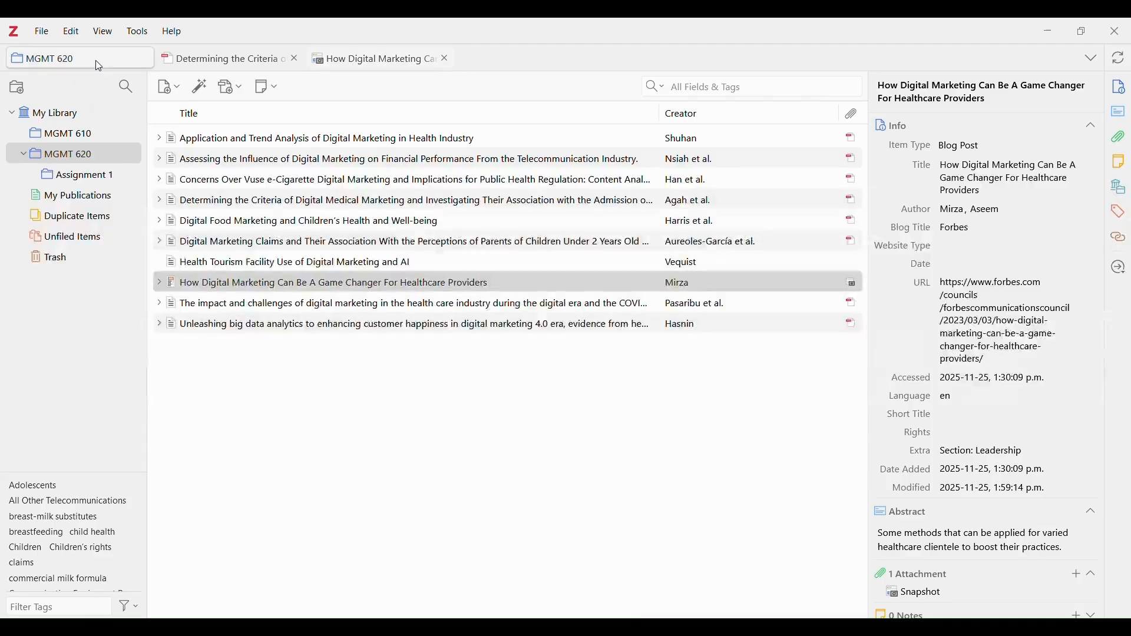
click(961, 268)
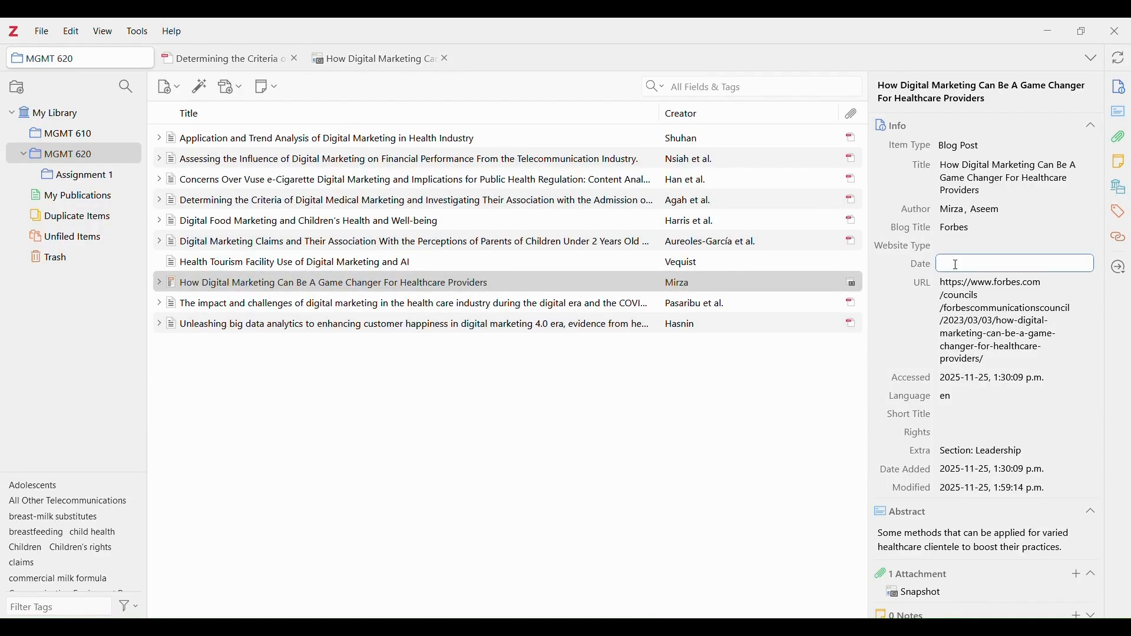
key(ctrl+v)
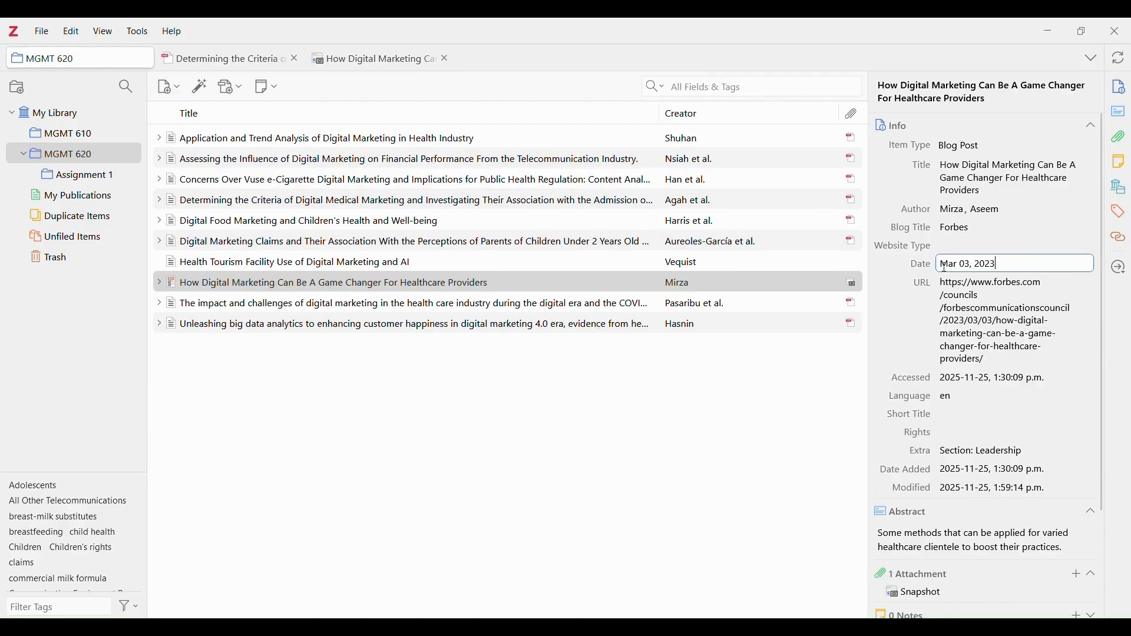
click(904, 279)
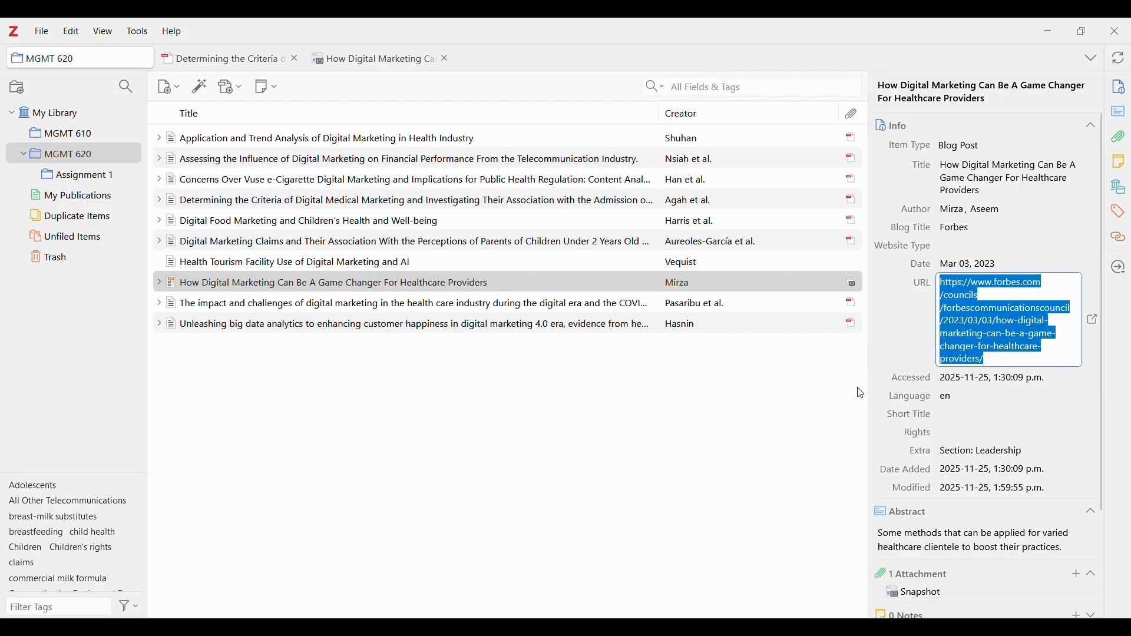
click(844, 412)
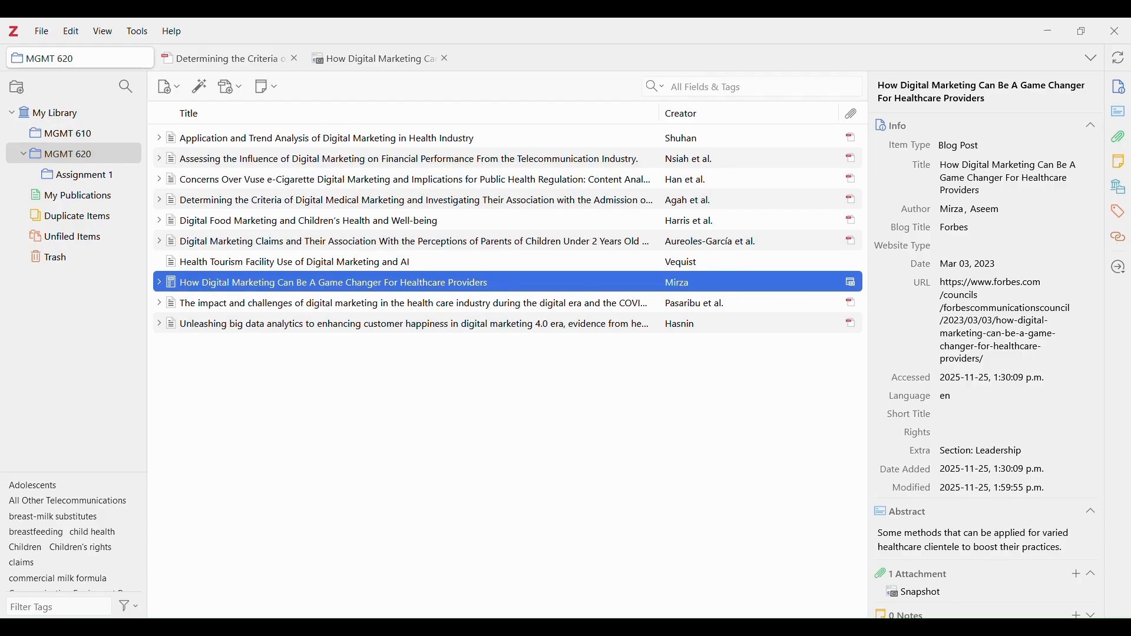
Refresh the Zotero citations so the text shows (Mirza, 2023) and Agah lists Journal of Hospital, 23(4), 422–434.
click(778, 627)
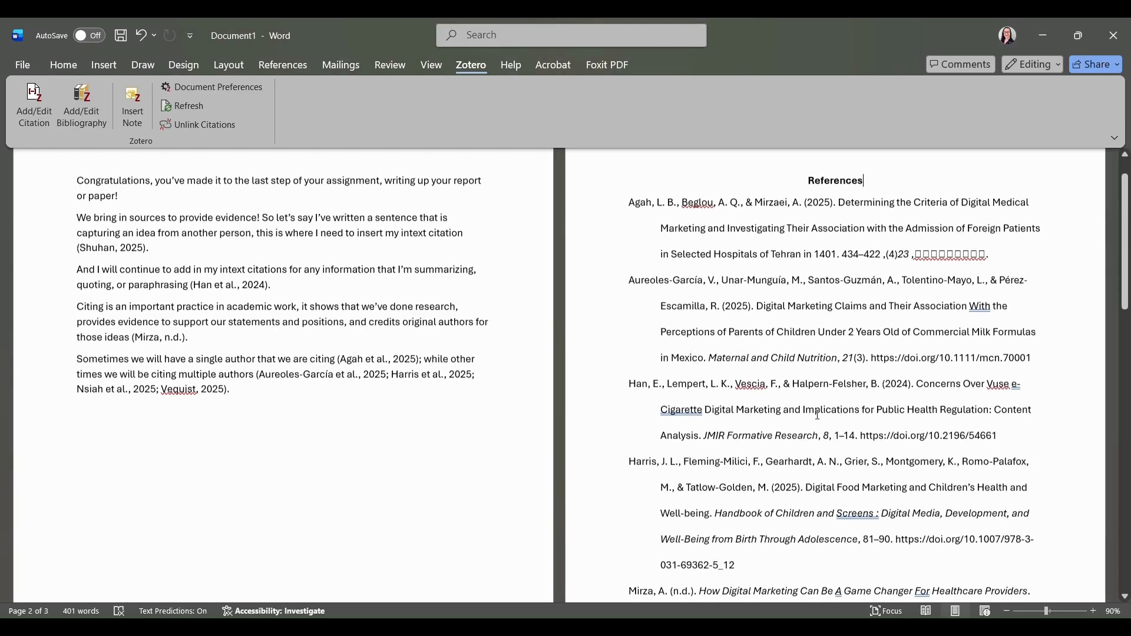
scroll(818, 416, up, 2)
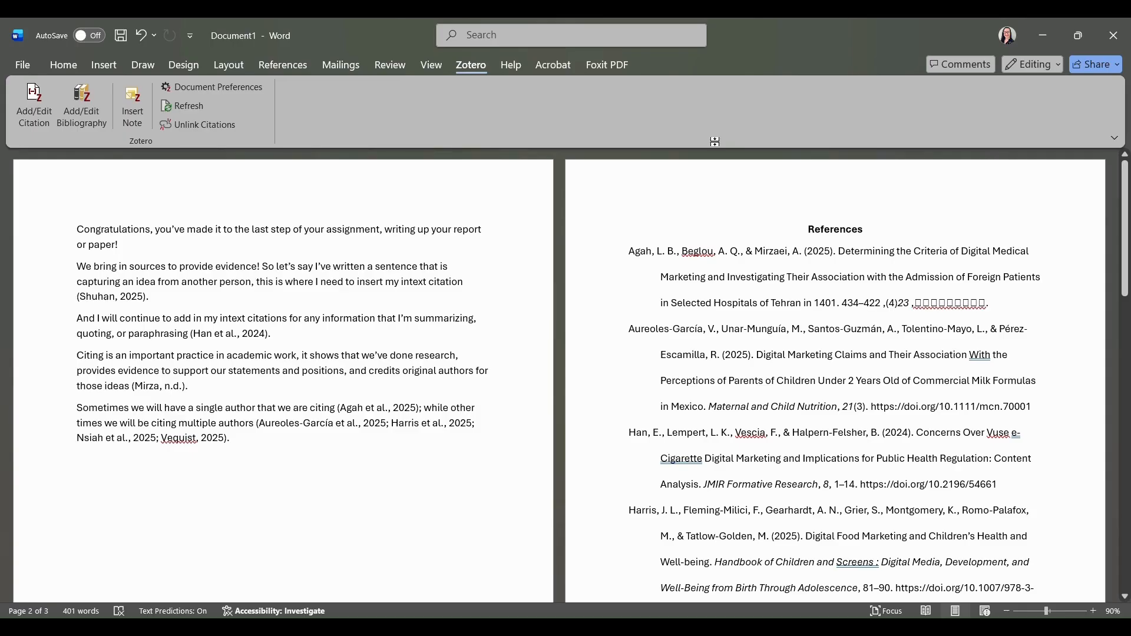
click(205, 106)
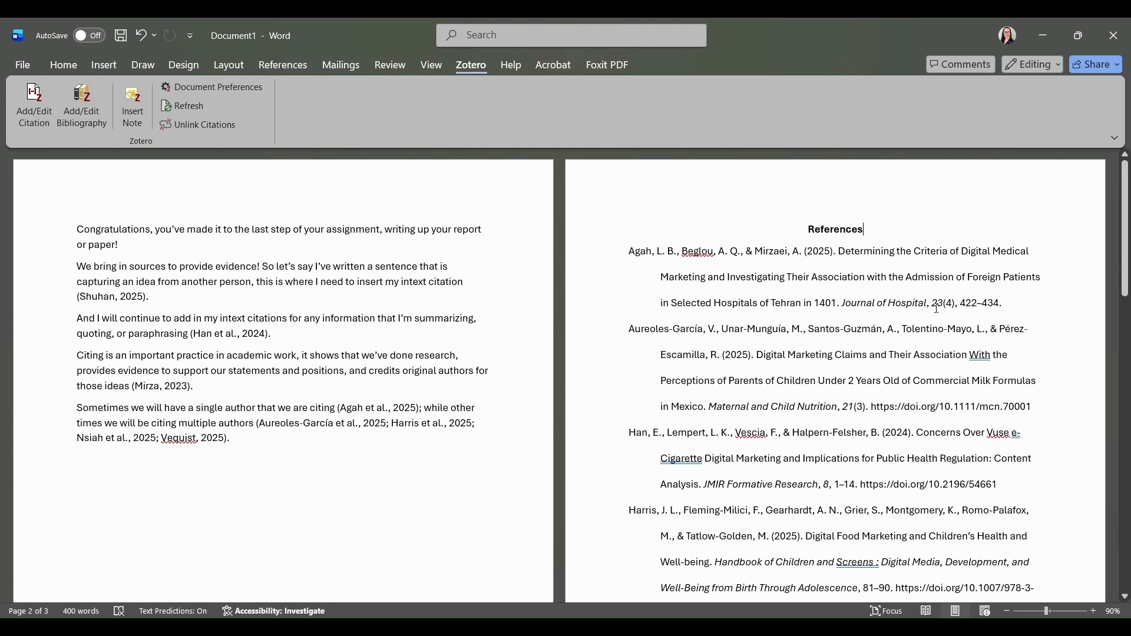
scroll(937, 308, down, 3)
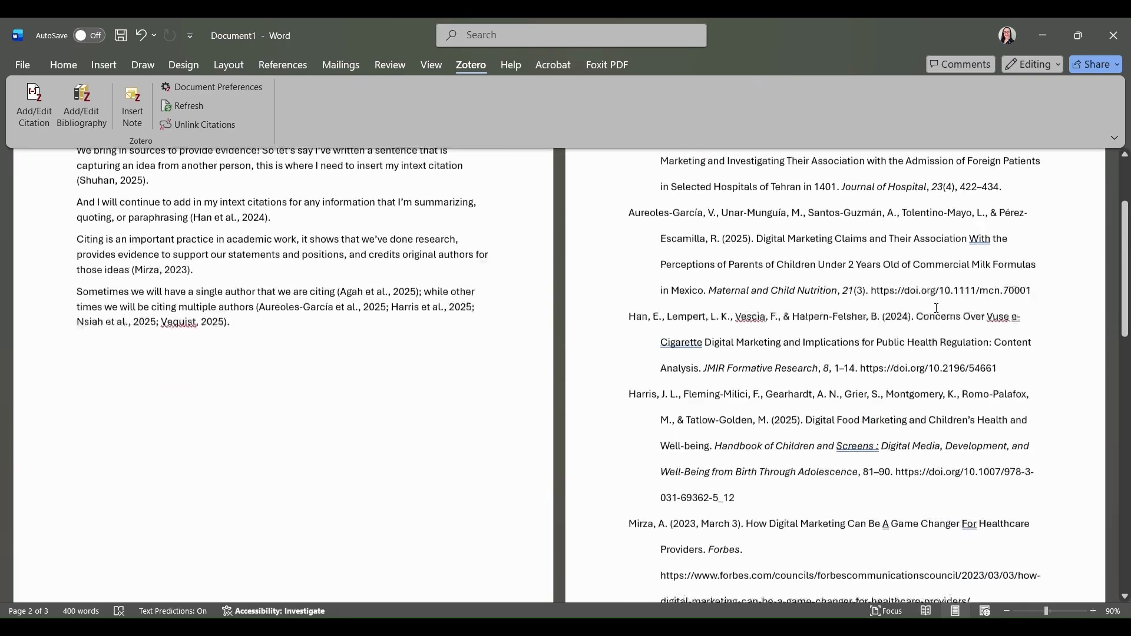
scroll(937, 307, down, 2)
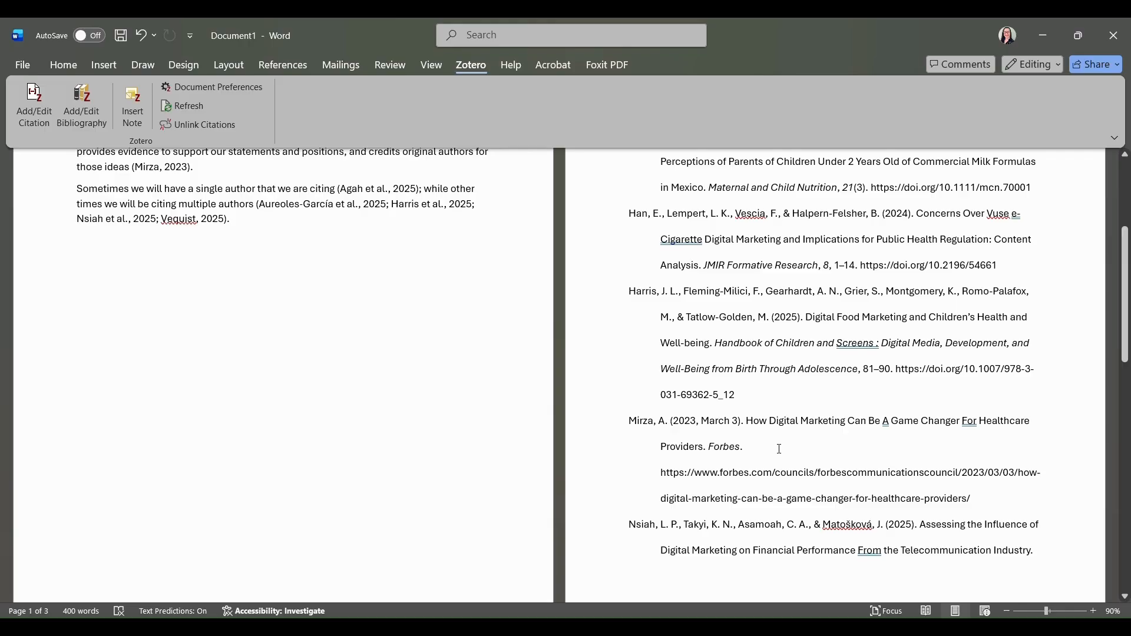
scroll(780, 450, up, 5)
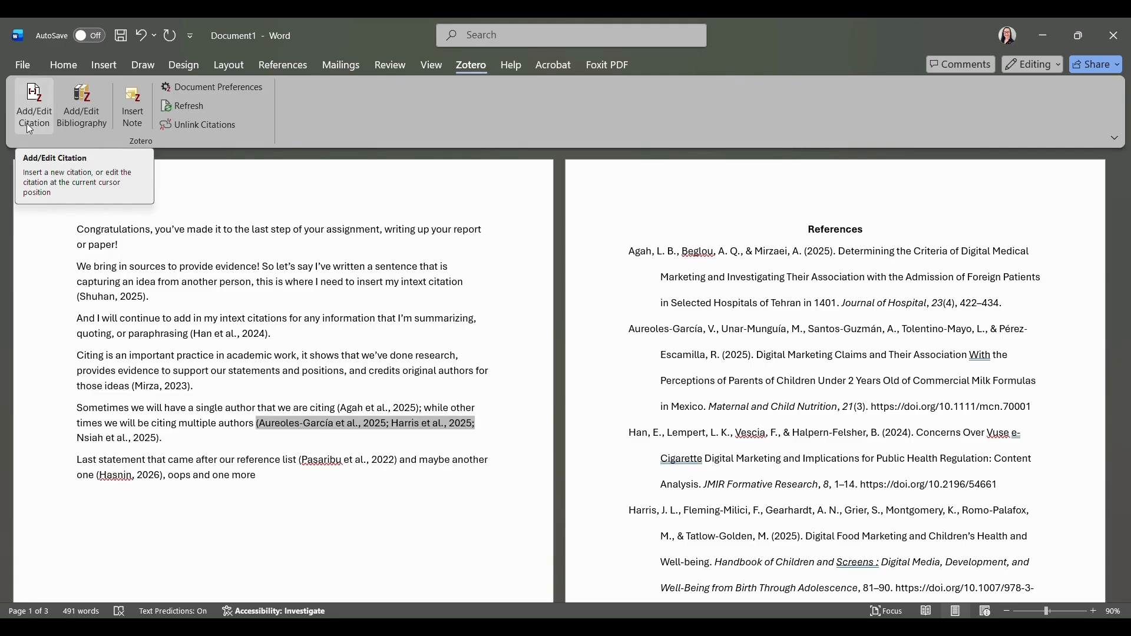
Replace the final {Citation} placeholder with a Zotero (Vequist, 2025) citation picked in Classic View, ending with a period.
click(27, 124)
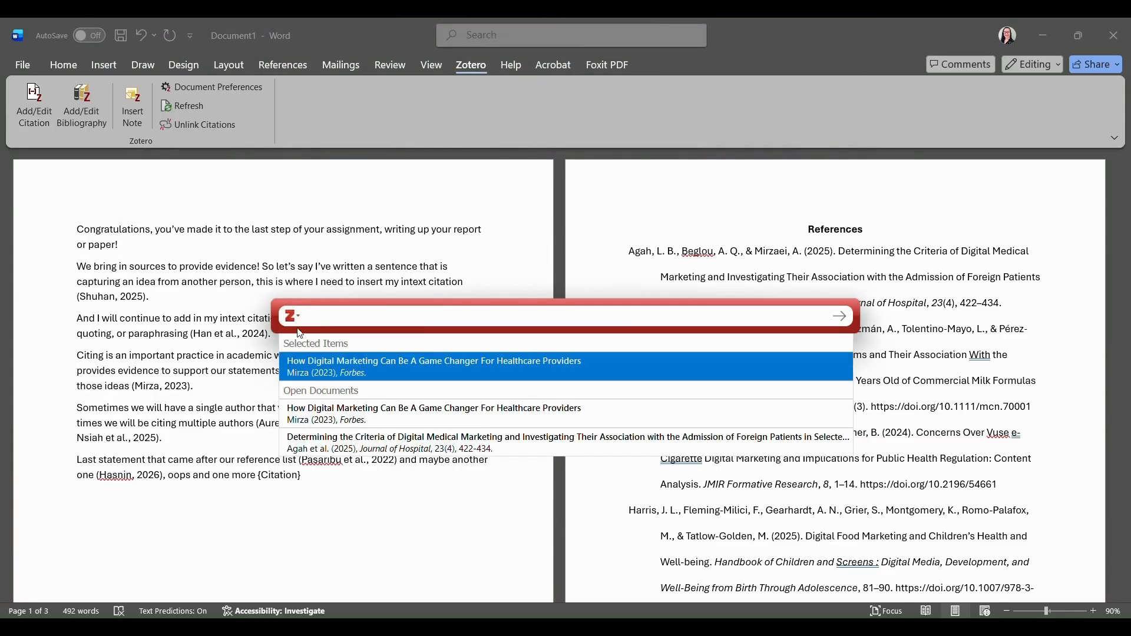
click(293, 317)
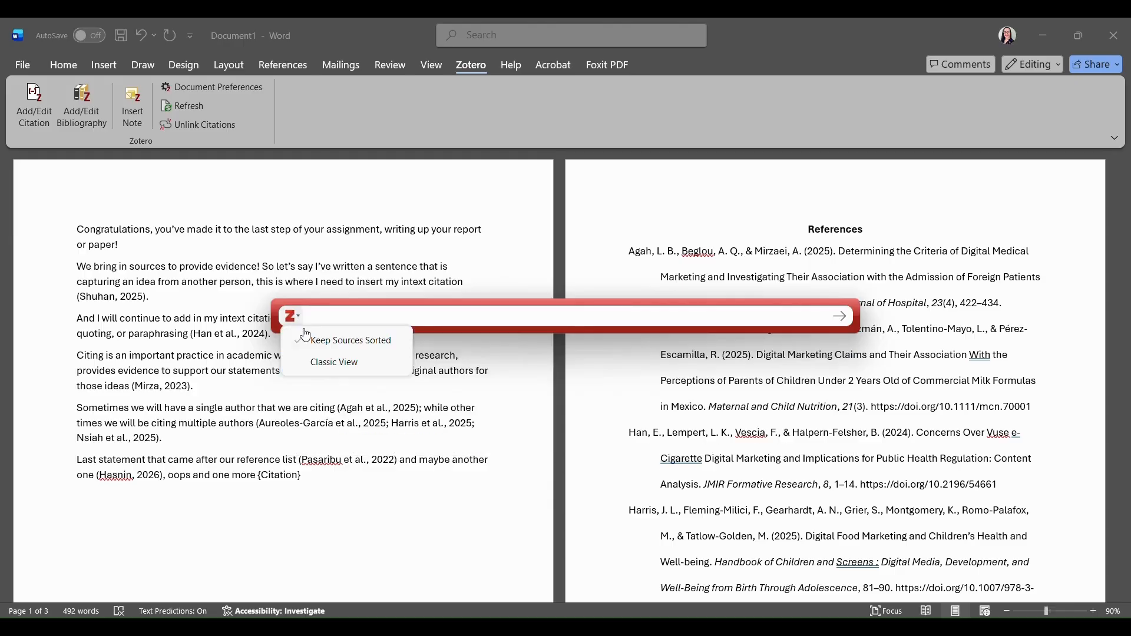
click(326, 363)
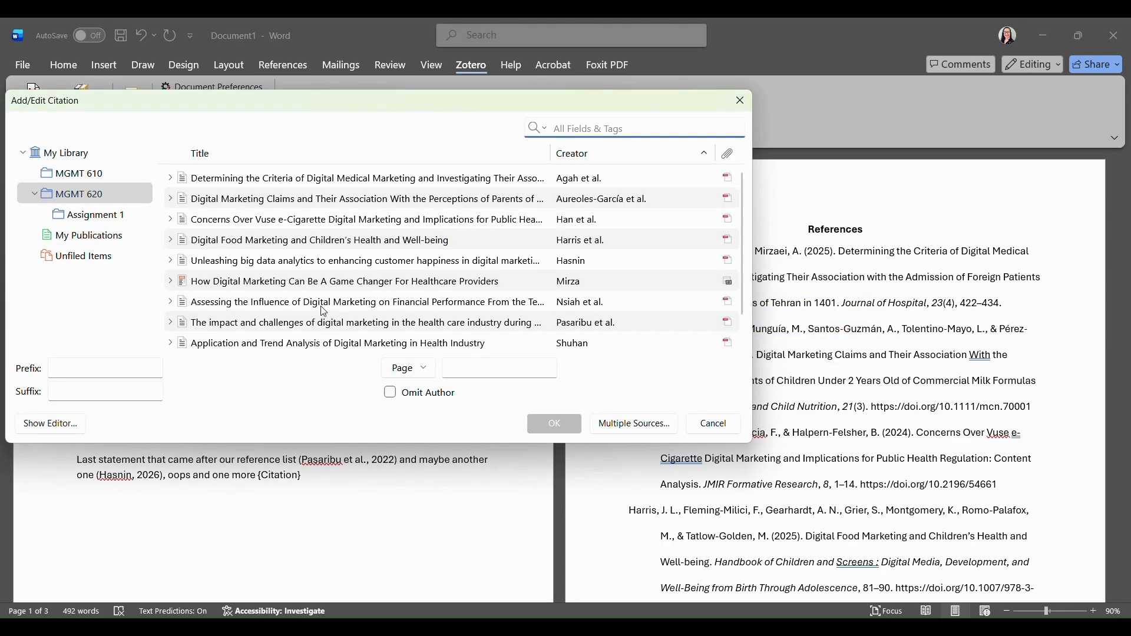
scroll(324, 311, down, 1)
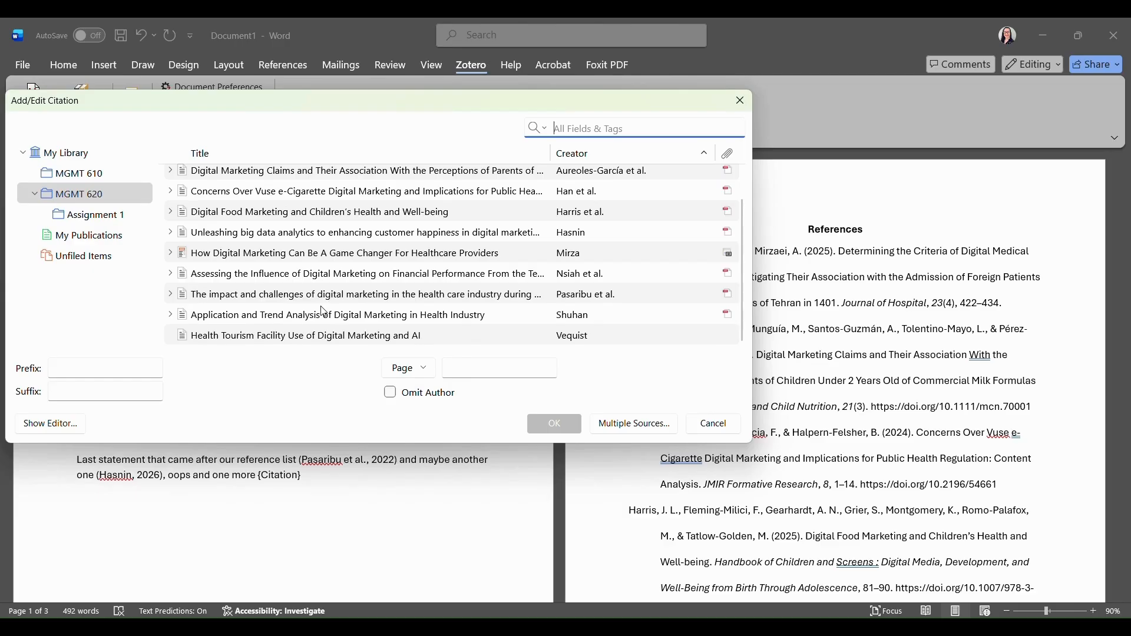
click(367, 338)
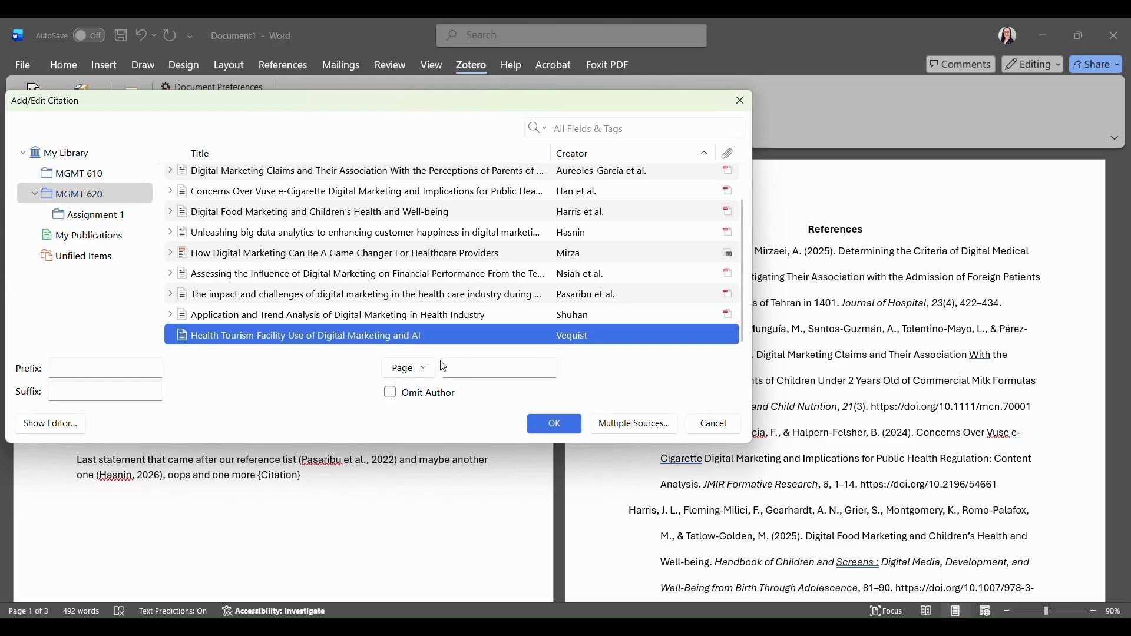
click(560, 427)
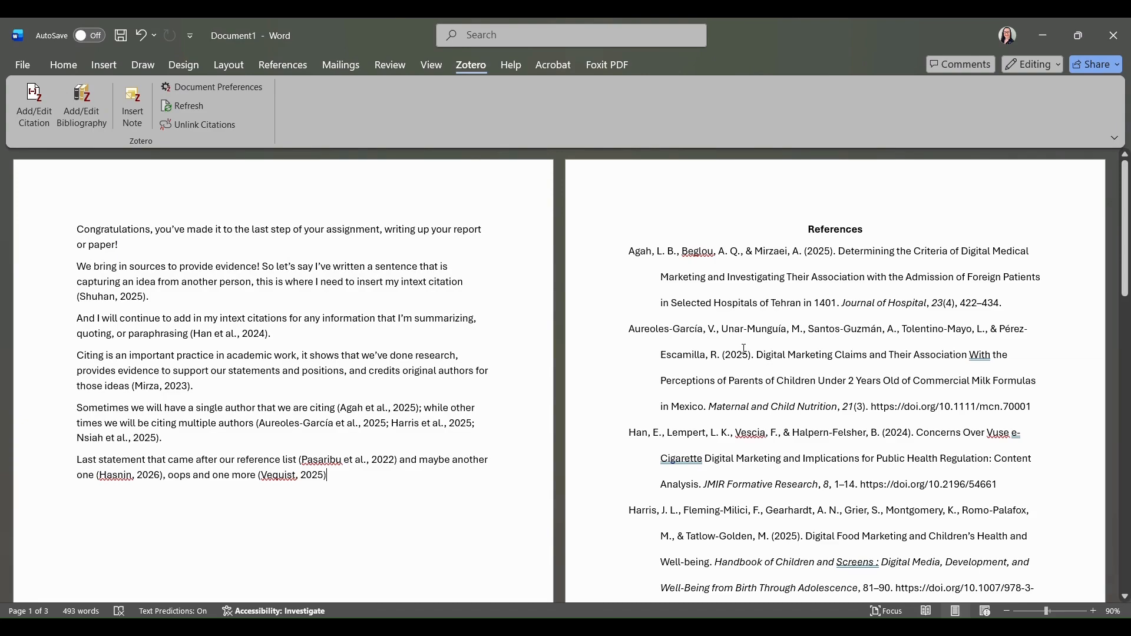
text(.)
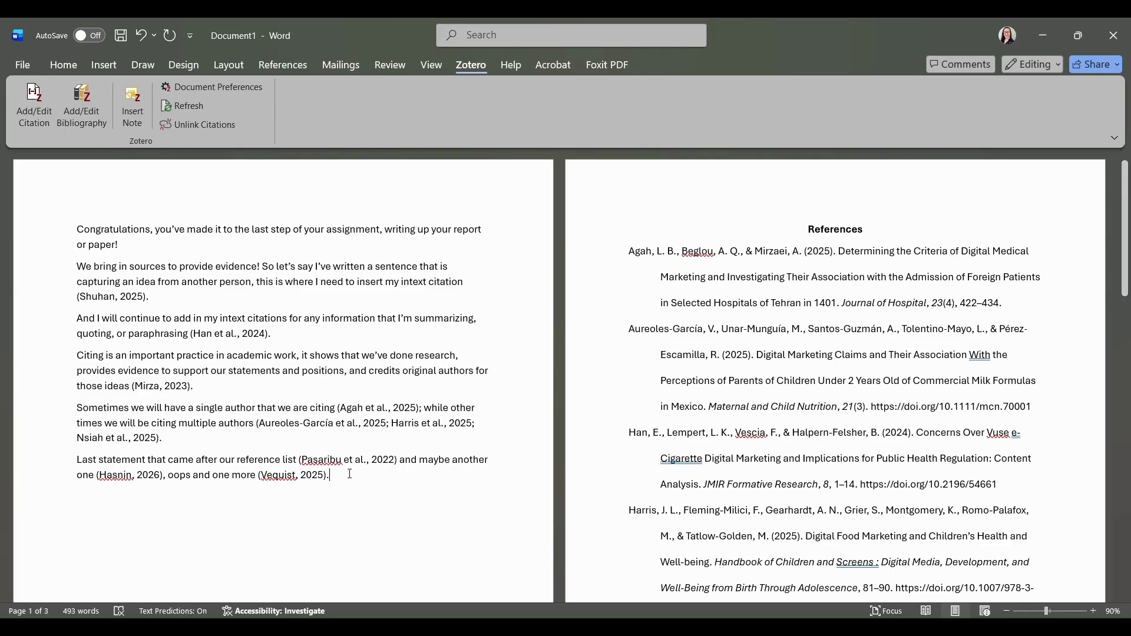
Refresh the bibliography and check the References list, now running Agah to Vequist with Hasnin included.
click(198, 109)
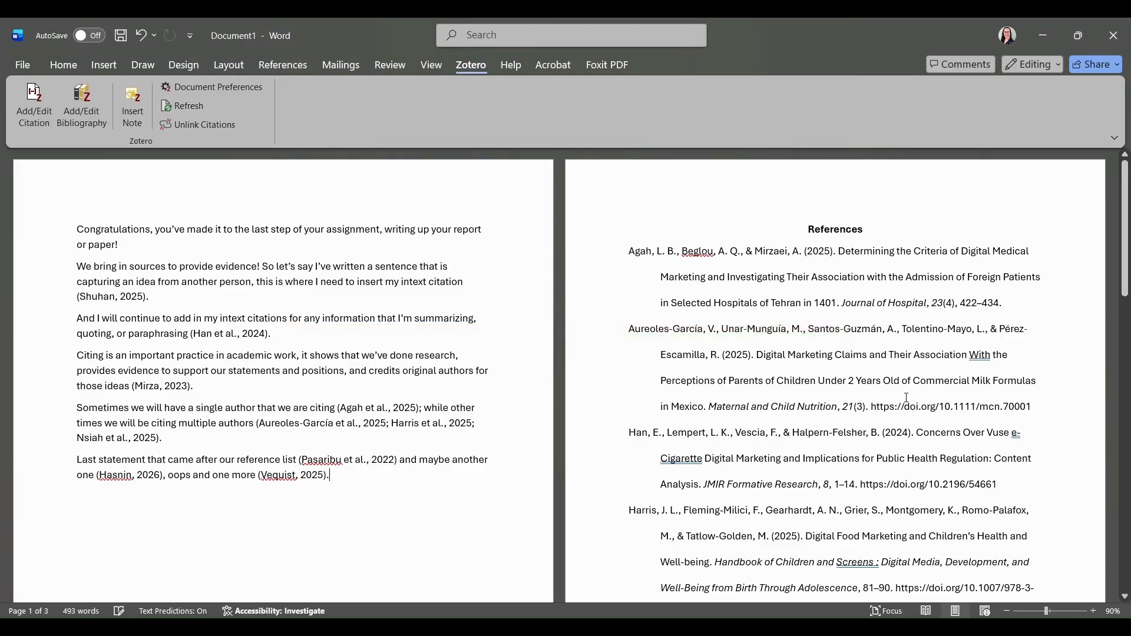
scroll(907, 398, down, 3)
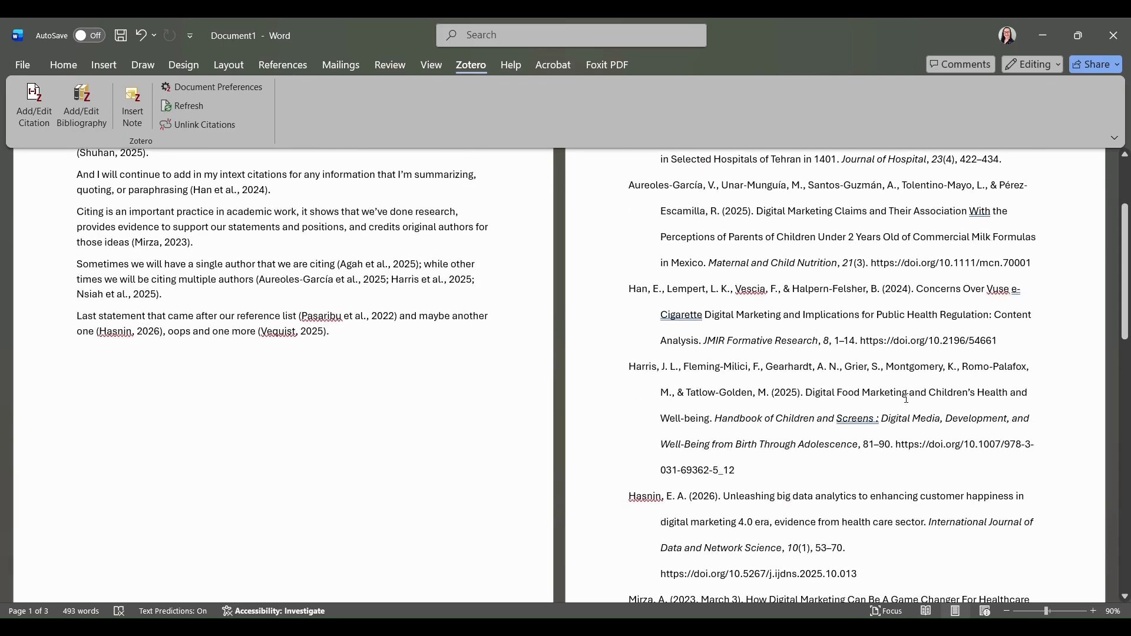
scroll(906, 398, down, 10)
scroll(906, 398, down, 4)
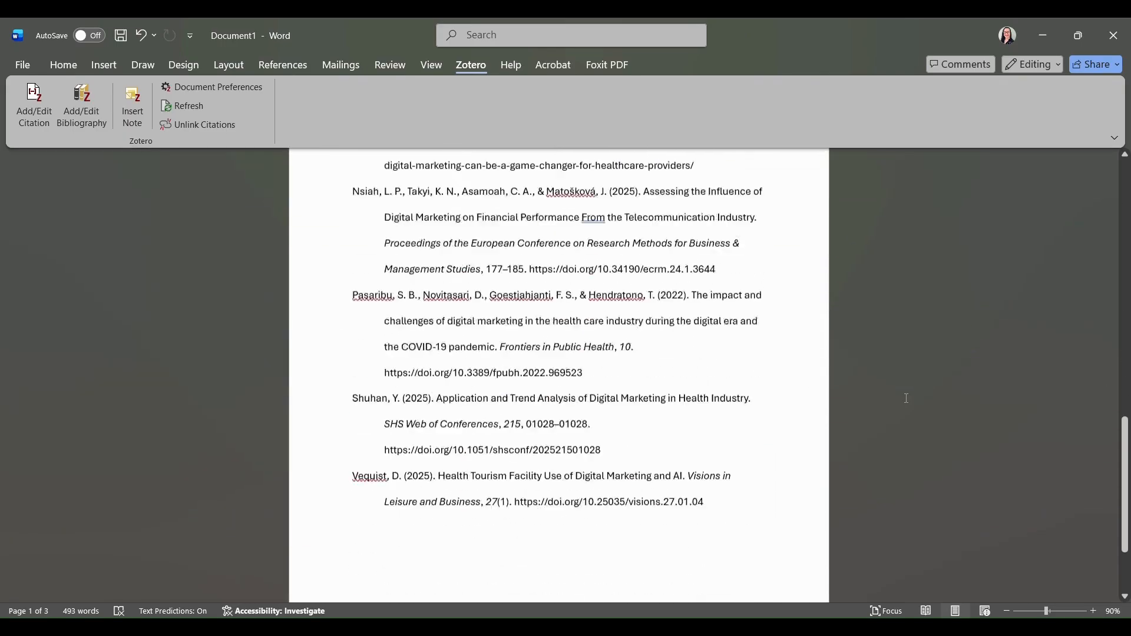
scroll(907, 398, up, 5)
scroll(907, 398, up, 13)
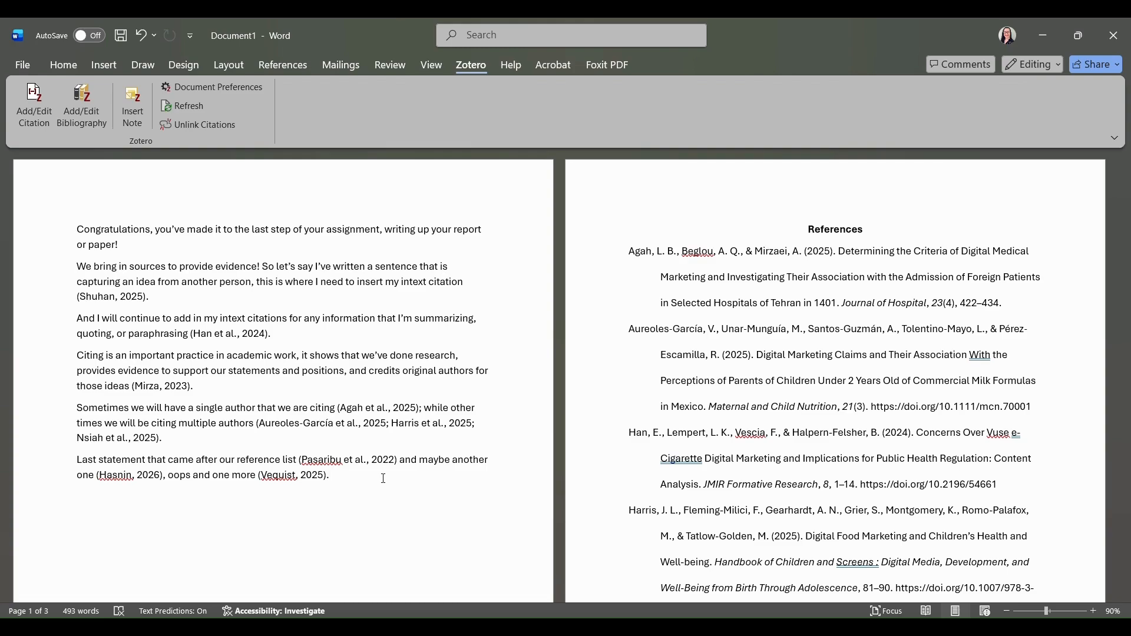
drag(384, 478, 73, 227)
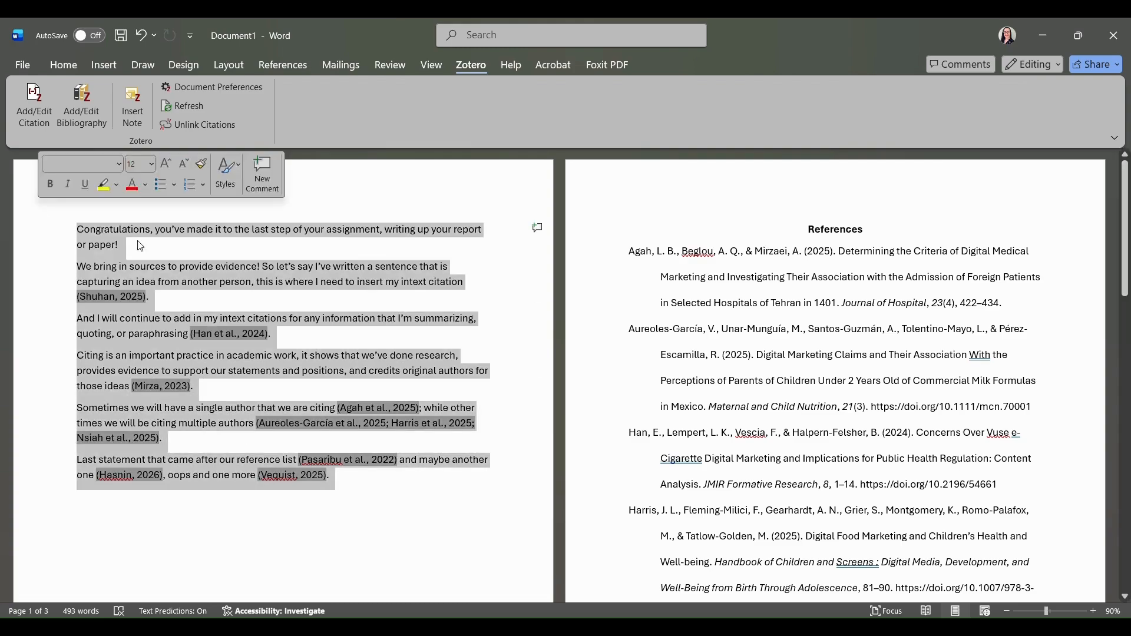
click(394, 291)
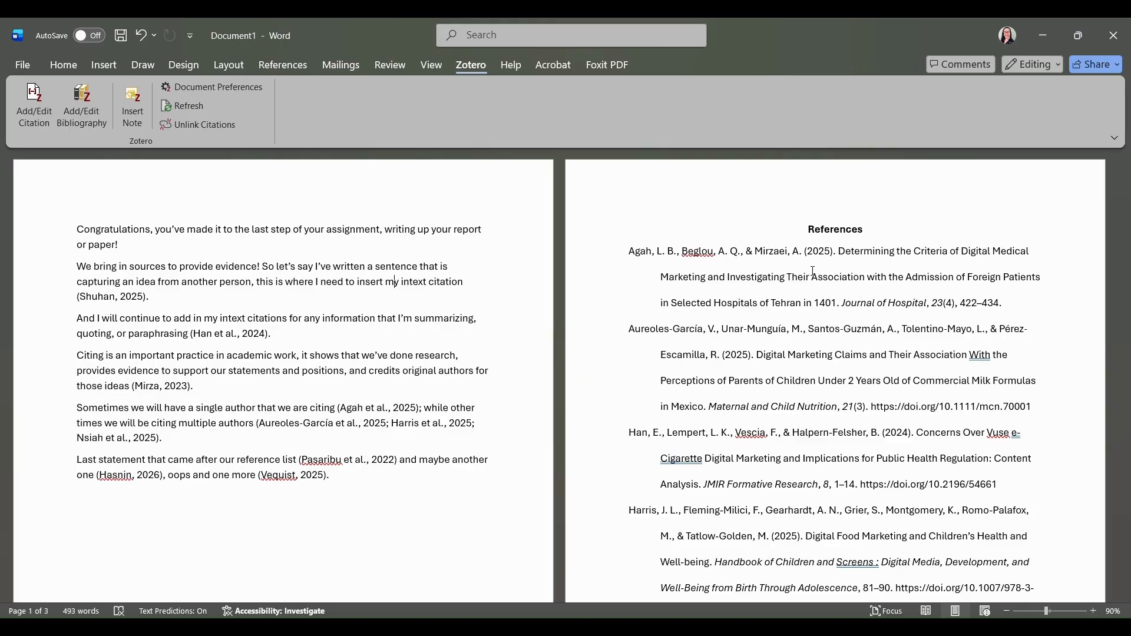
scroll(813, 271, down, 1)
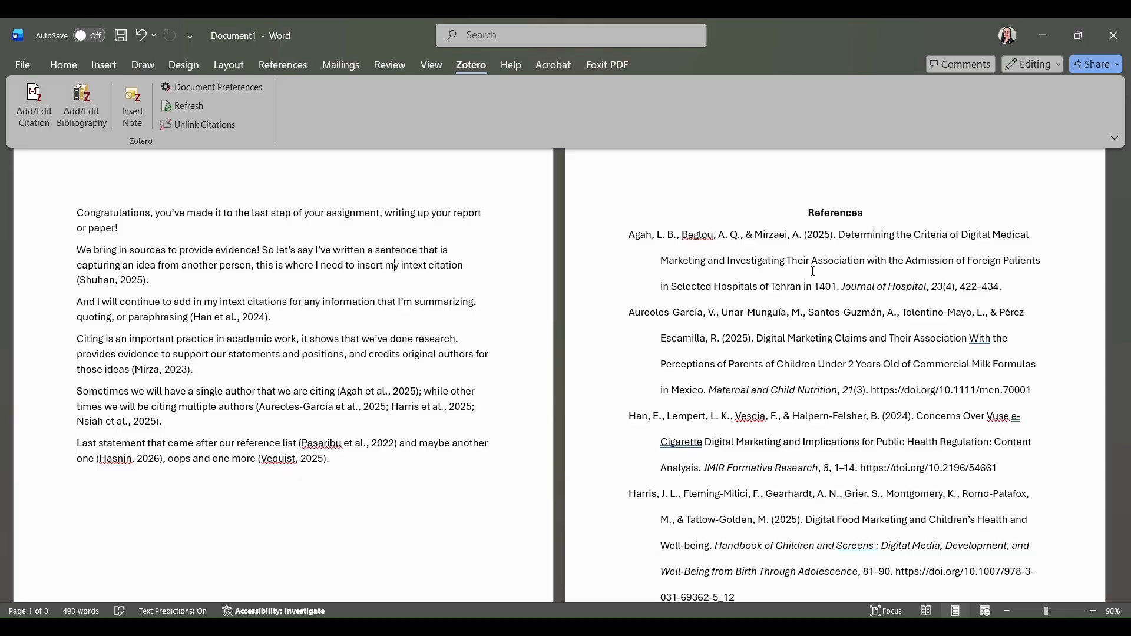
scroll(813, 271, up, 1)
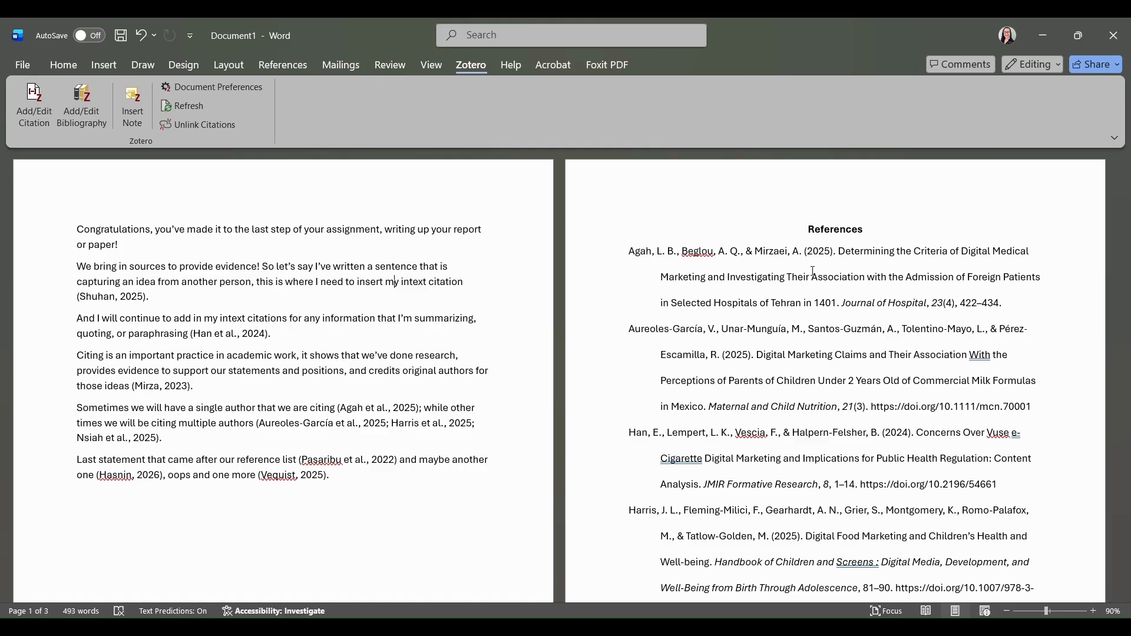
scroll(814, 271, down, 2)
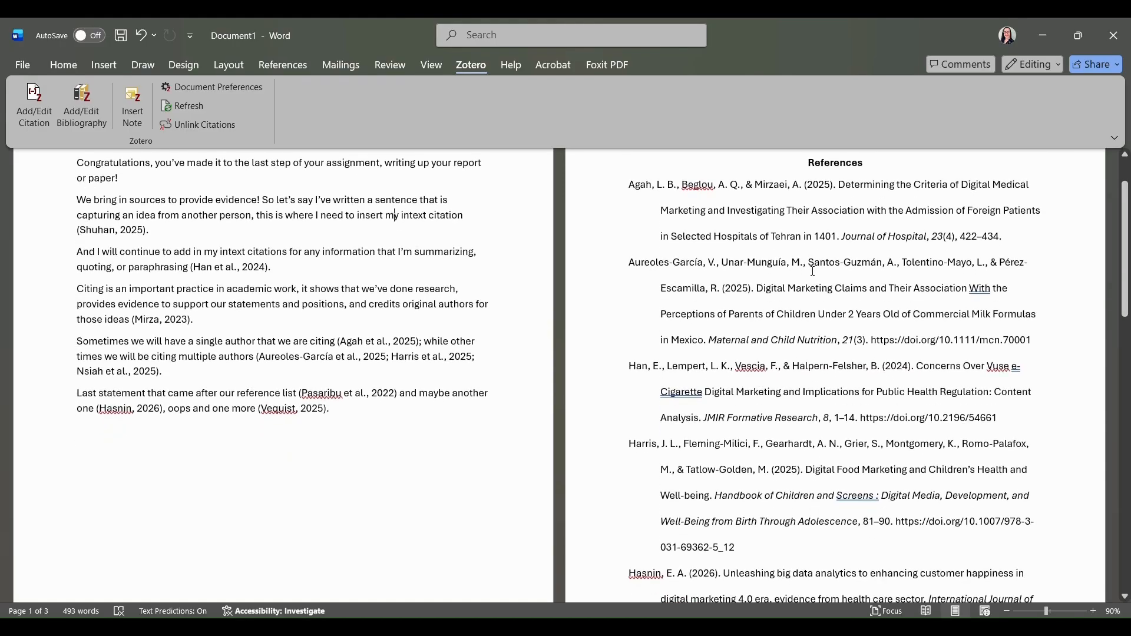